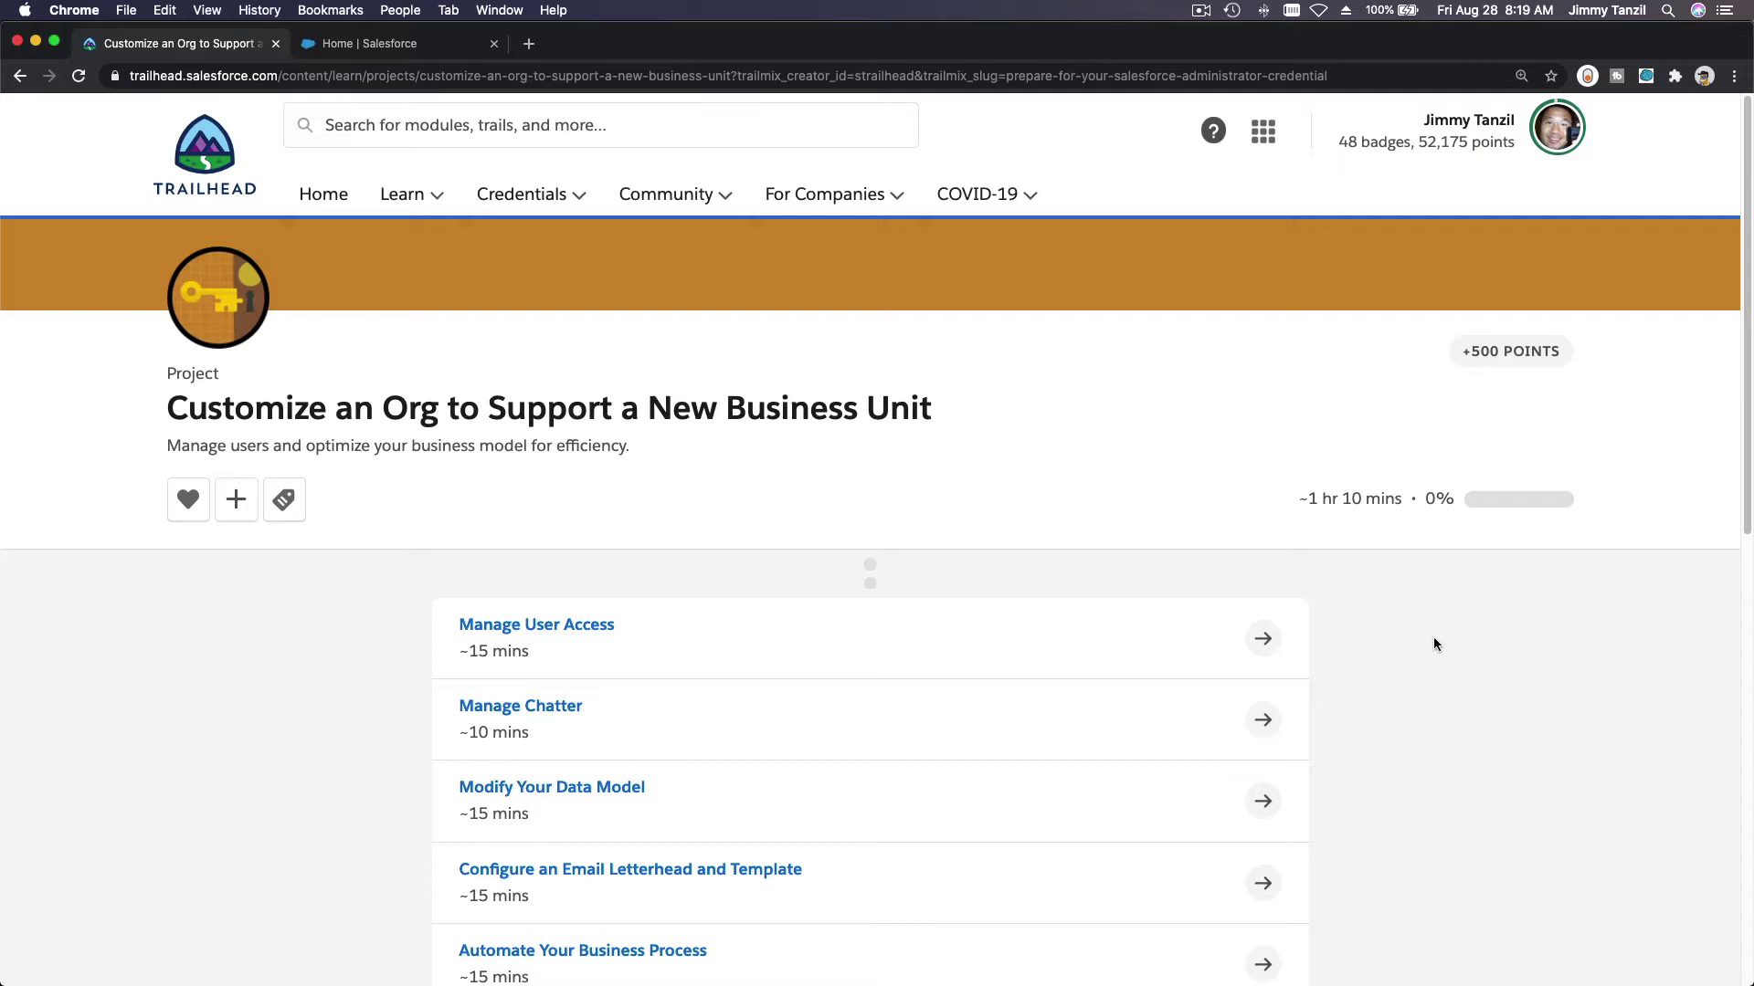
Step: Scroll down the project page toward the Manage User Access unit link
{"action": "scroll", "coordinate": [1429, 612], "scroll_direction": "down", "scroll_amount": 5}
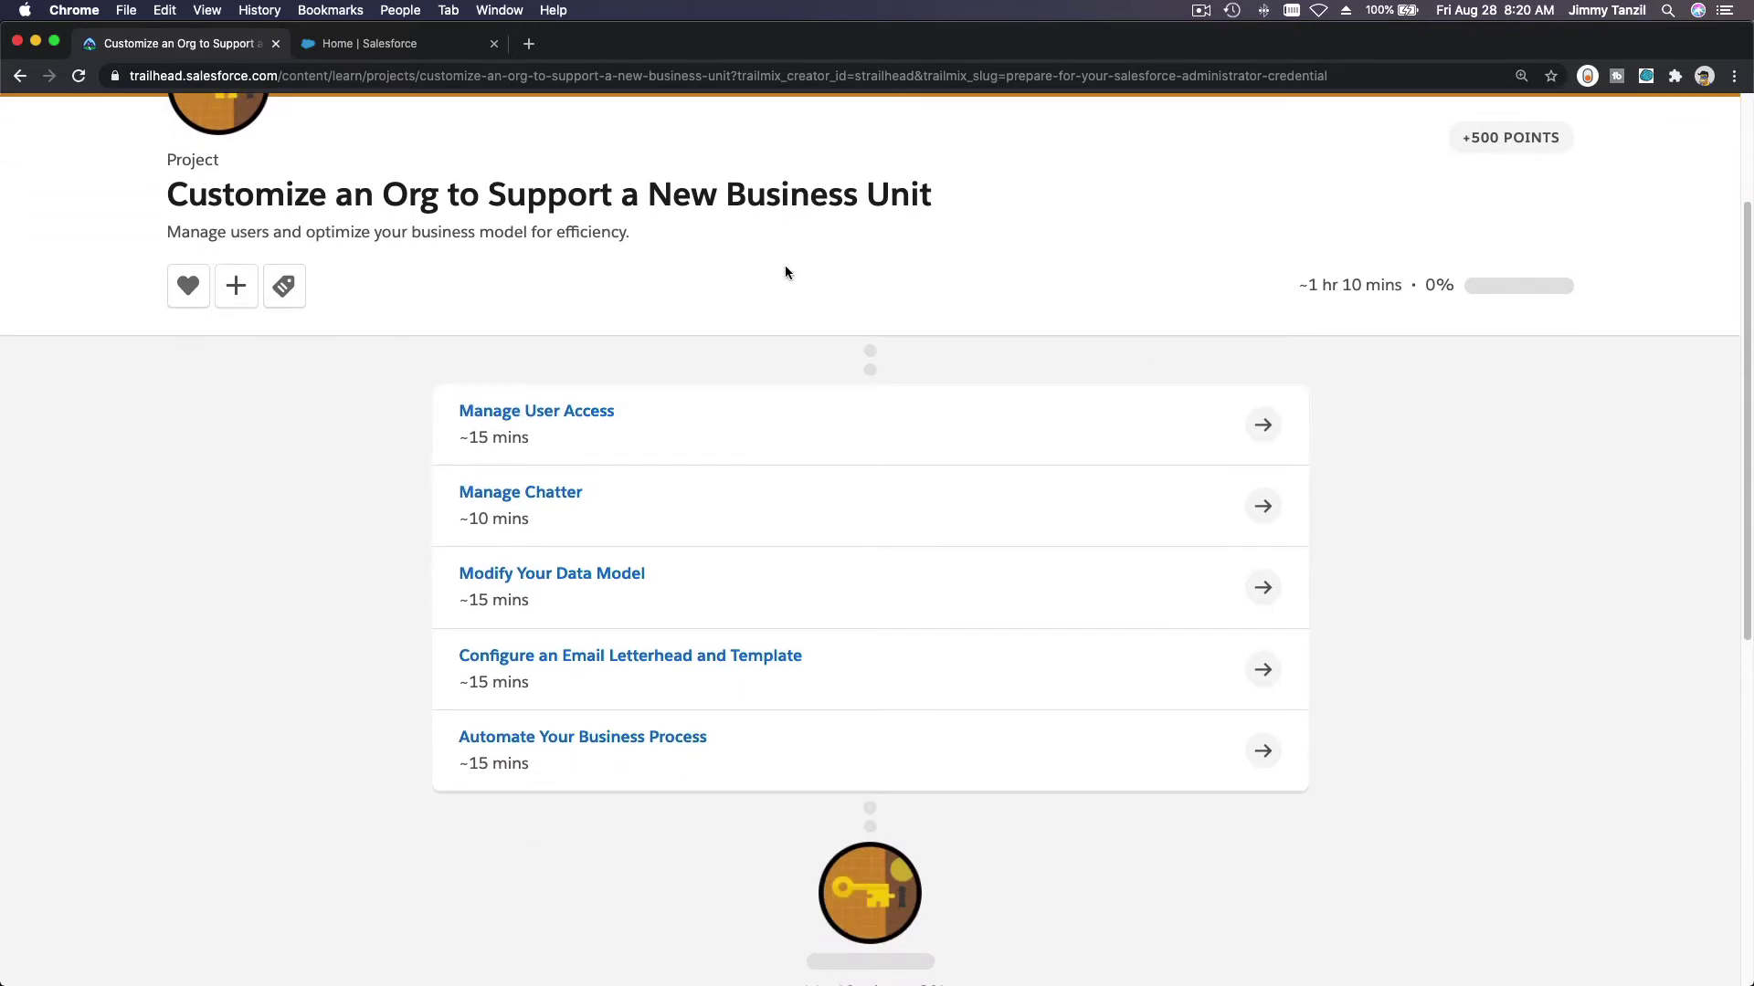
Step: Open the Manage User Access unit and scroll to step 3's new-user field/value table
{"action": "left_click", "coordinate": [582, 412]}
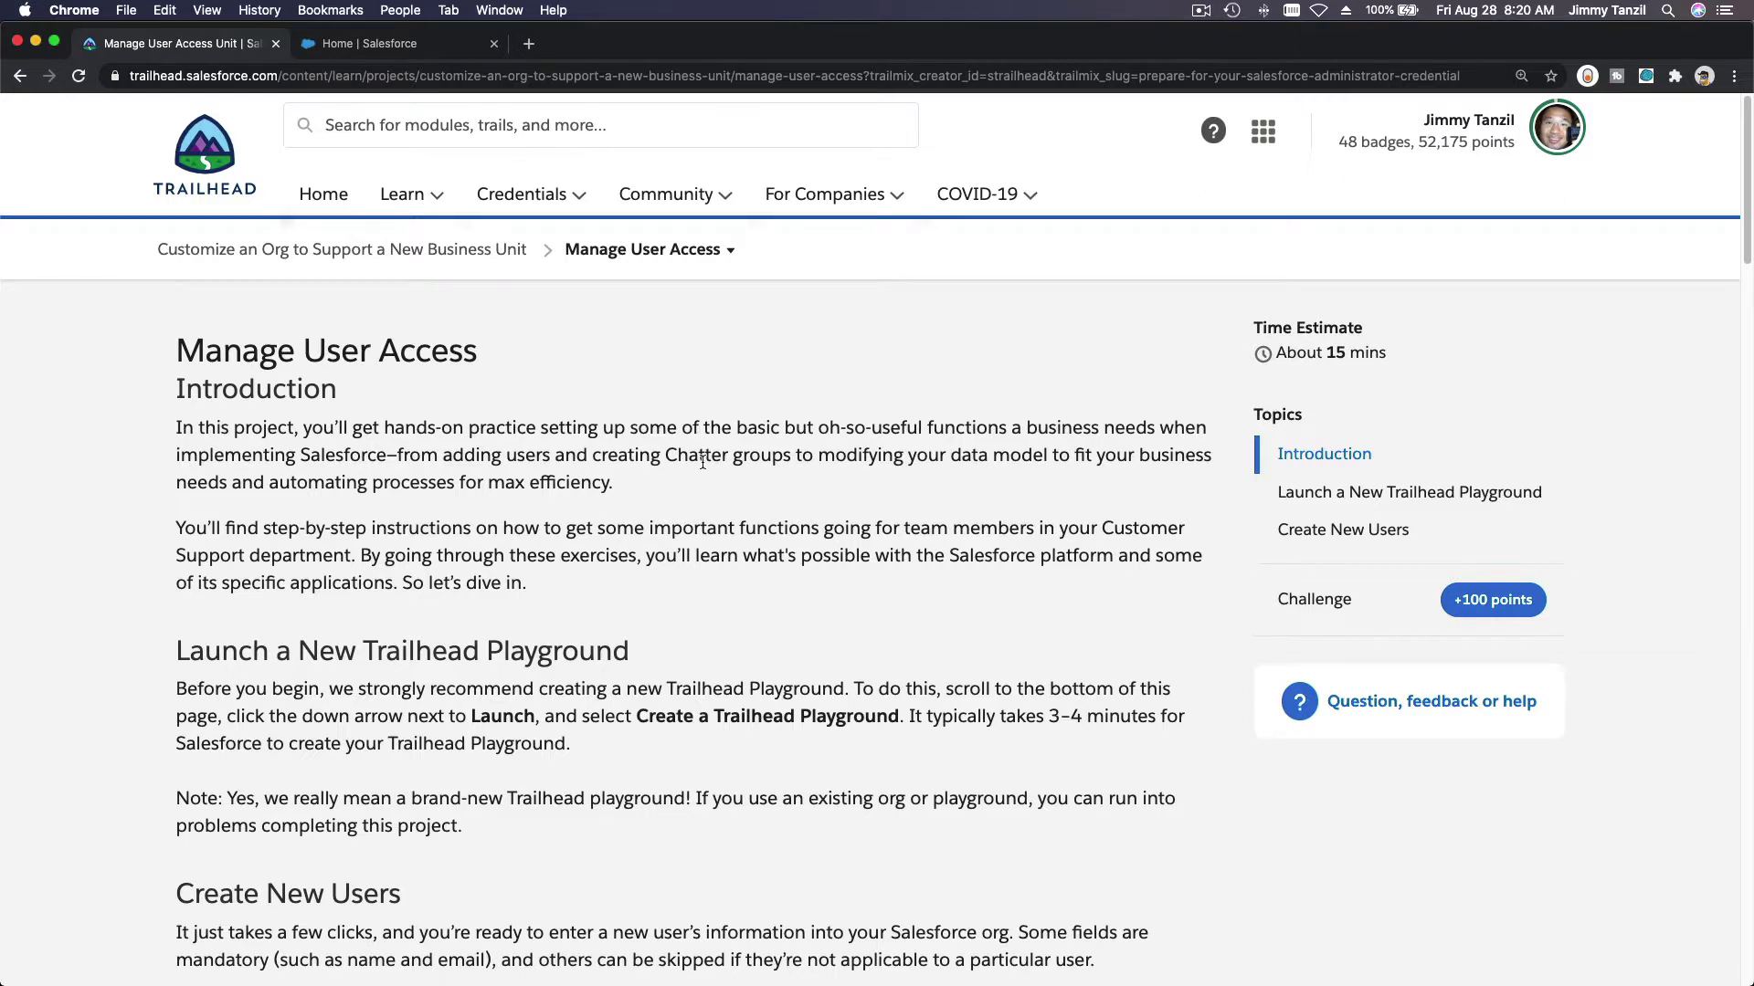
{"action": "scroll", "coordinate": [700, 438], "scroll_direction": "down", "scroll_amount": 2}
{"action": "scroll", "coordinate": [701, 460], "scroll_direction": "down", "scroll_amount": 10}
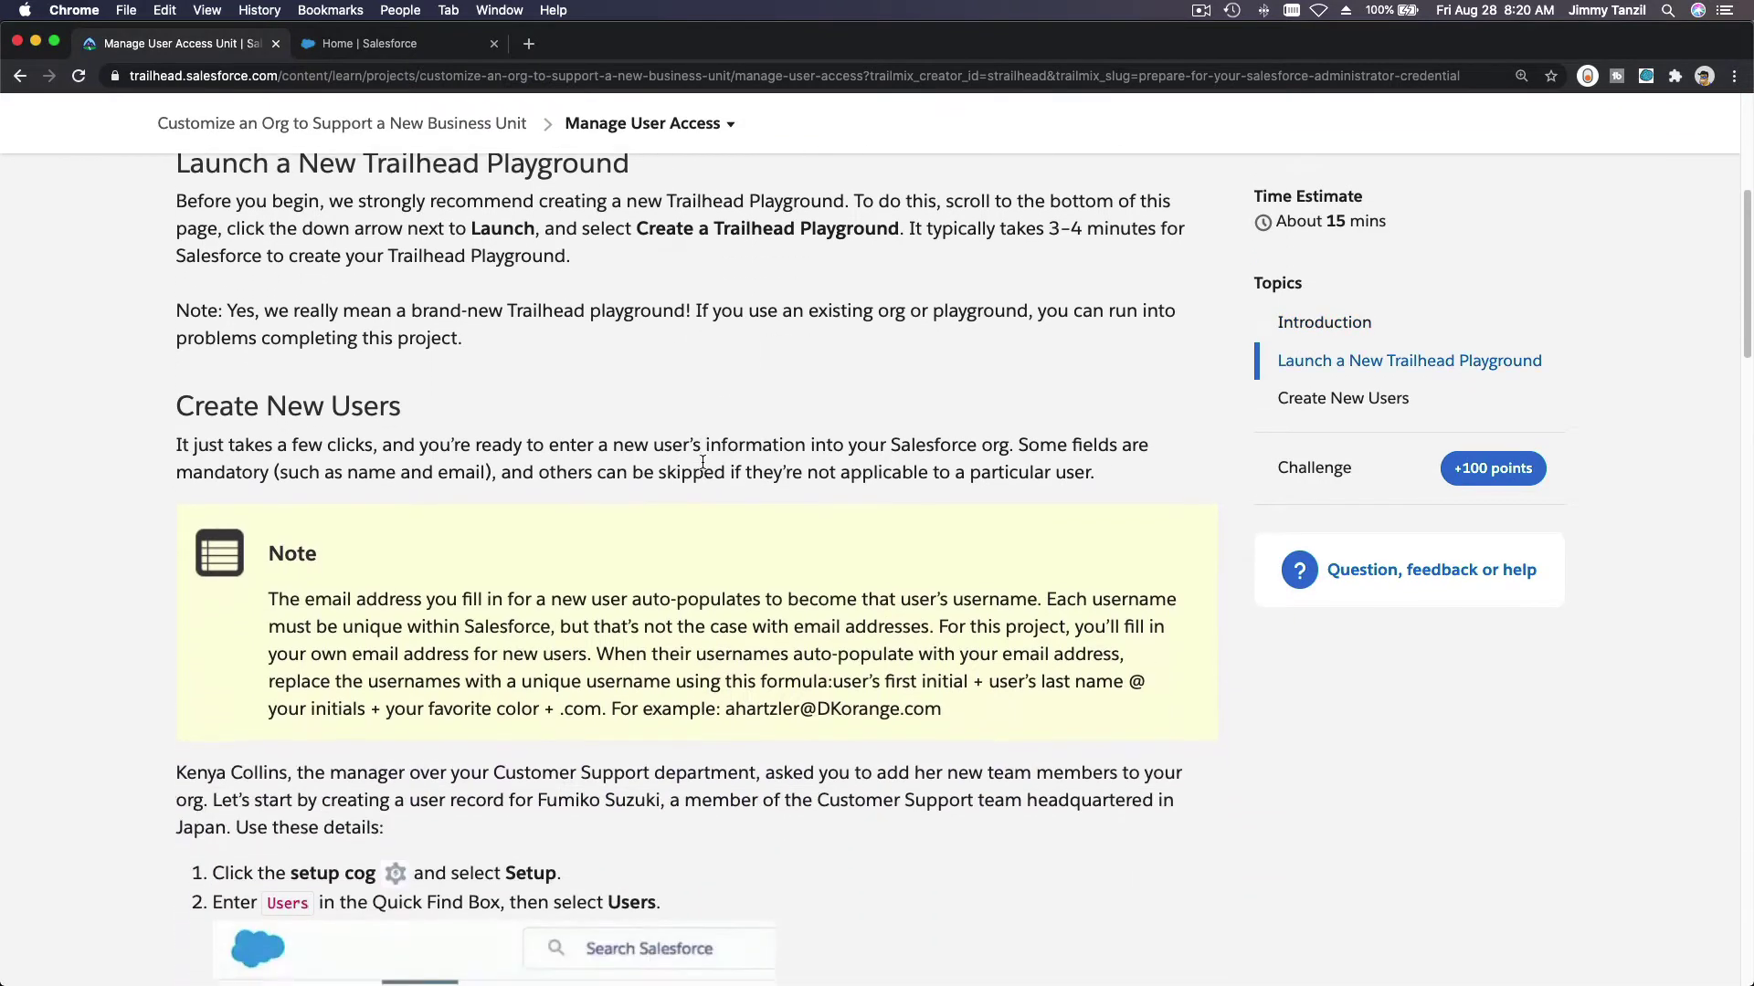
{"action": "scroll", "coordinate": [702, 468], "scroll_direction": "down", "scroll_amount": 3}
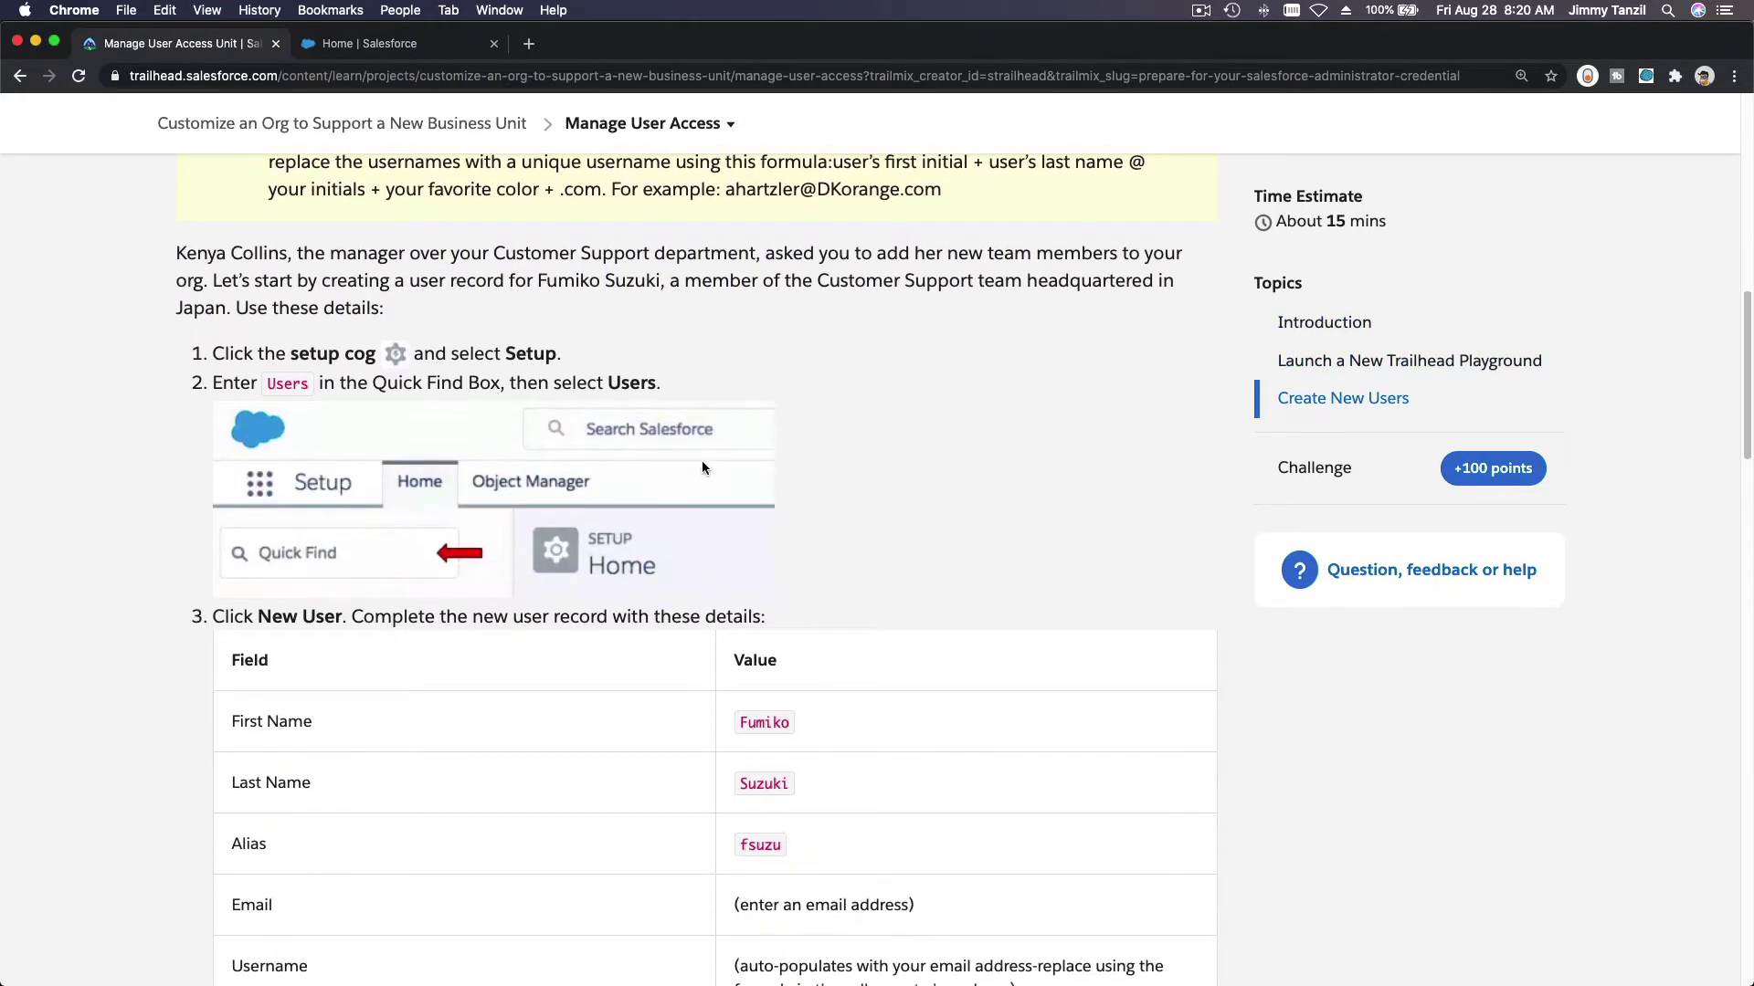
{"action": "scroll", "coordinate": [701, 468], "scroll_direction": "down", "scroll_amount": 4}
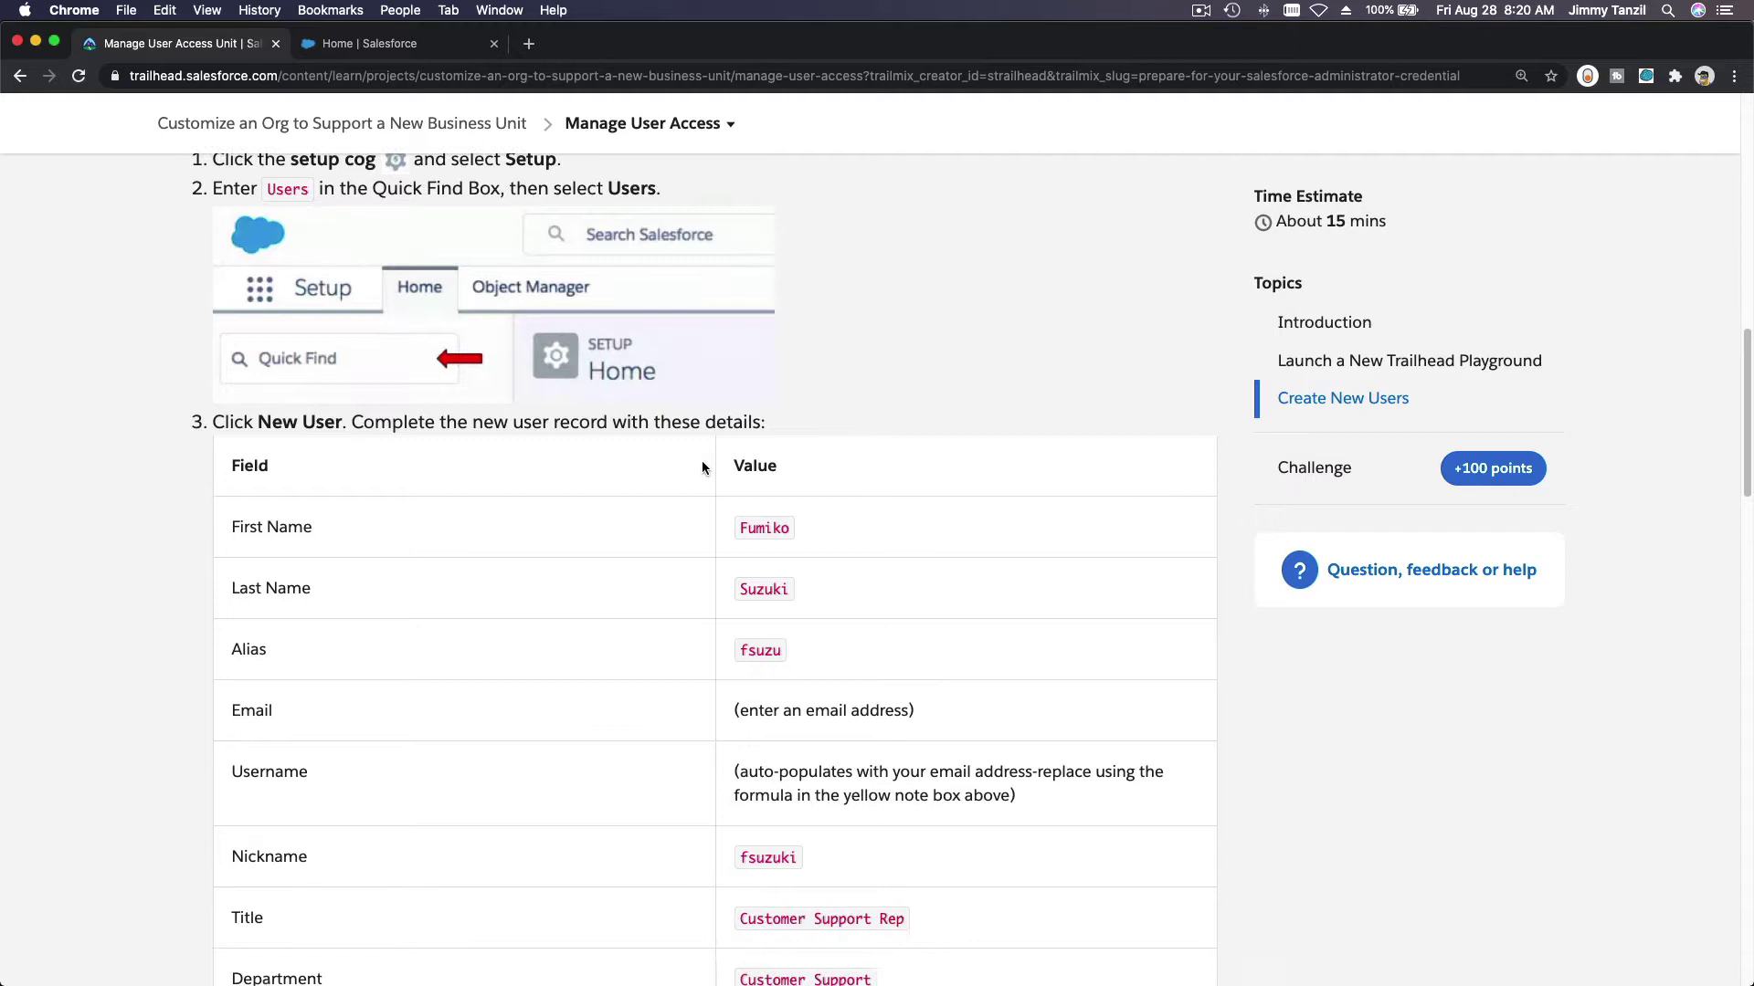
{"action": "scroll", "coordinate": [702, 467], "scroll_direction": "down", "scroll_amount": 1}
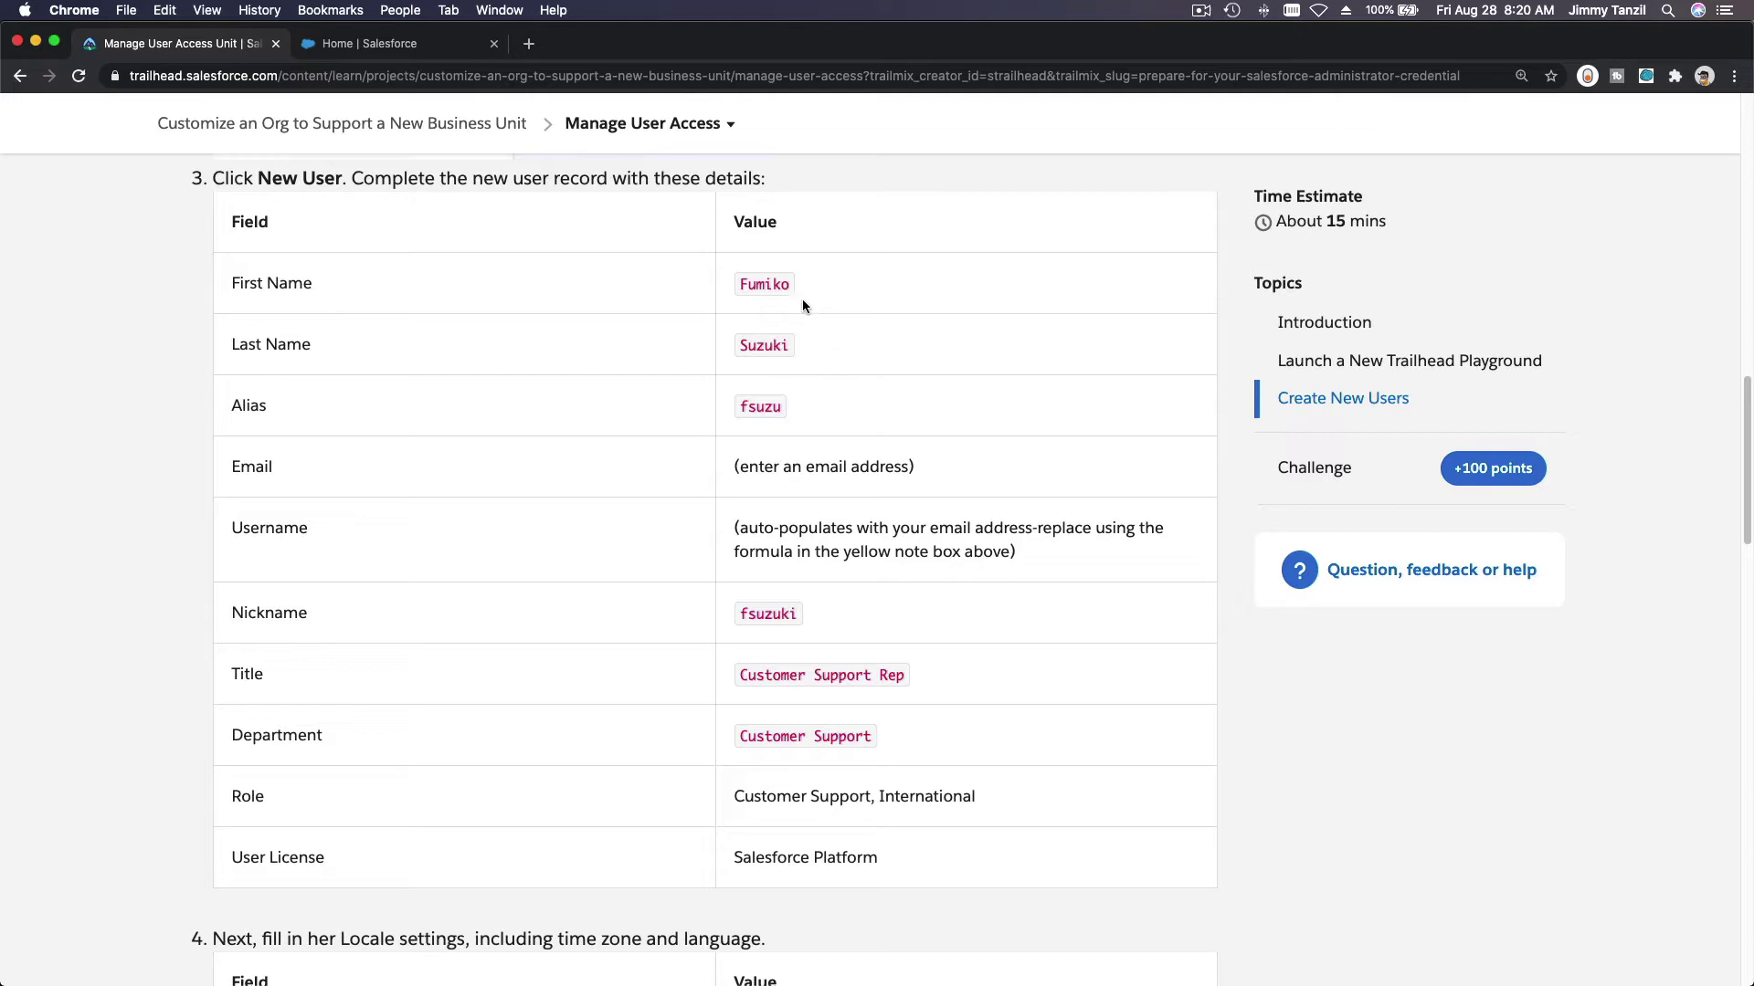
Step: In Salesforce Setup, search Quick Find for 'users' and open the Users page
{"action": "left_click", "coordinate": [372, 47]}
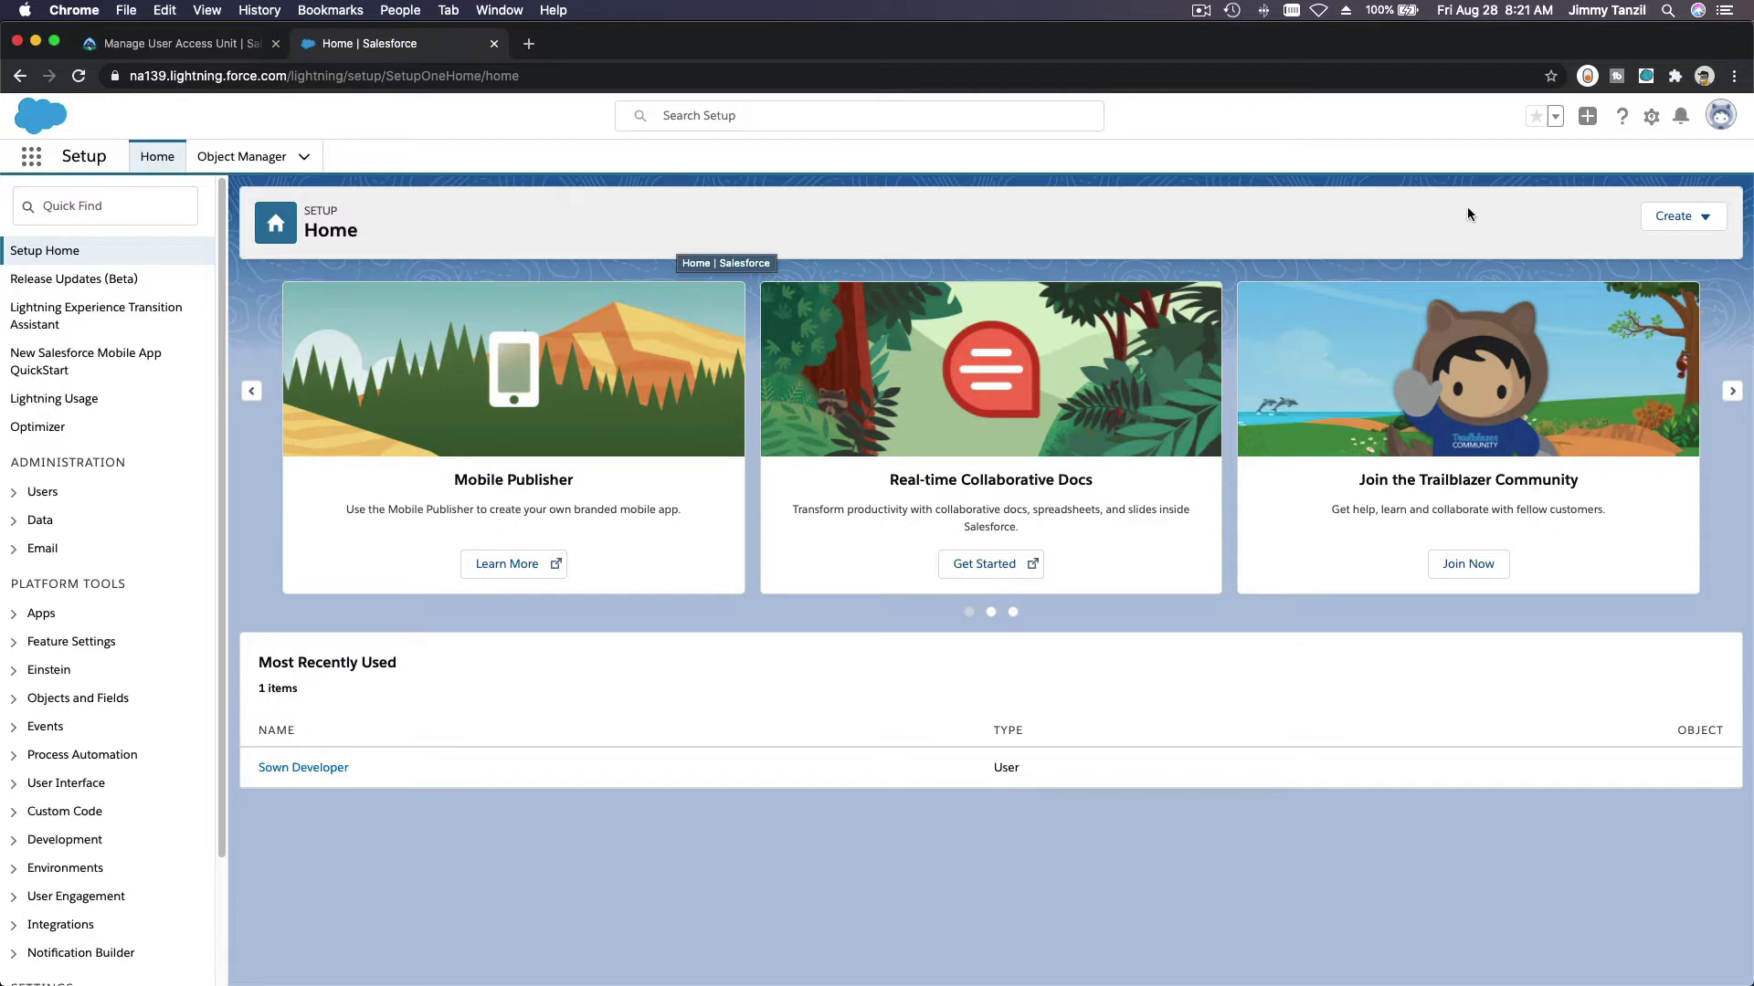
{"action": "left_click", "coordinate": [1651, 118]}
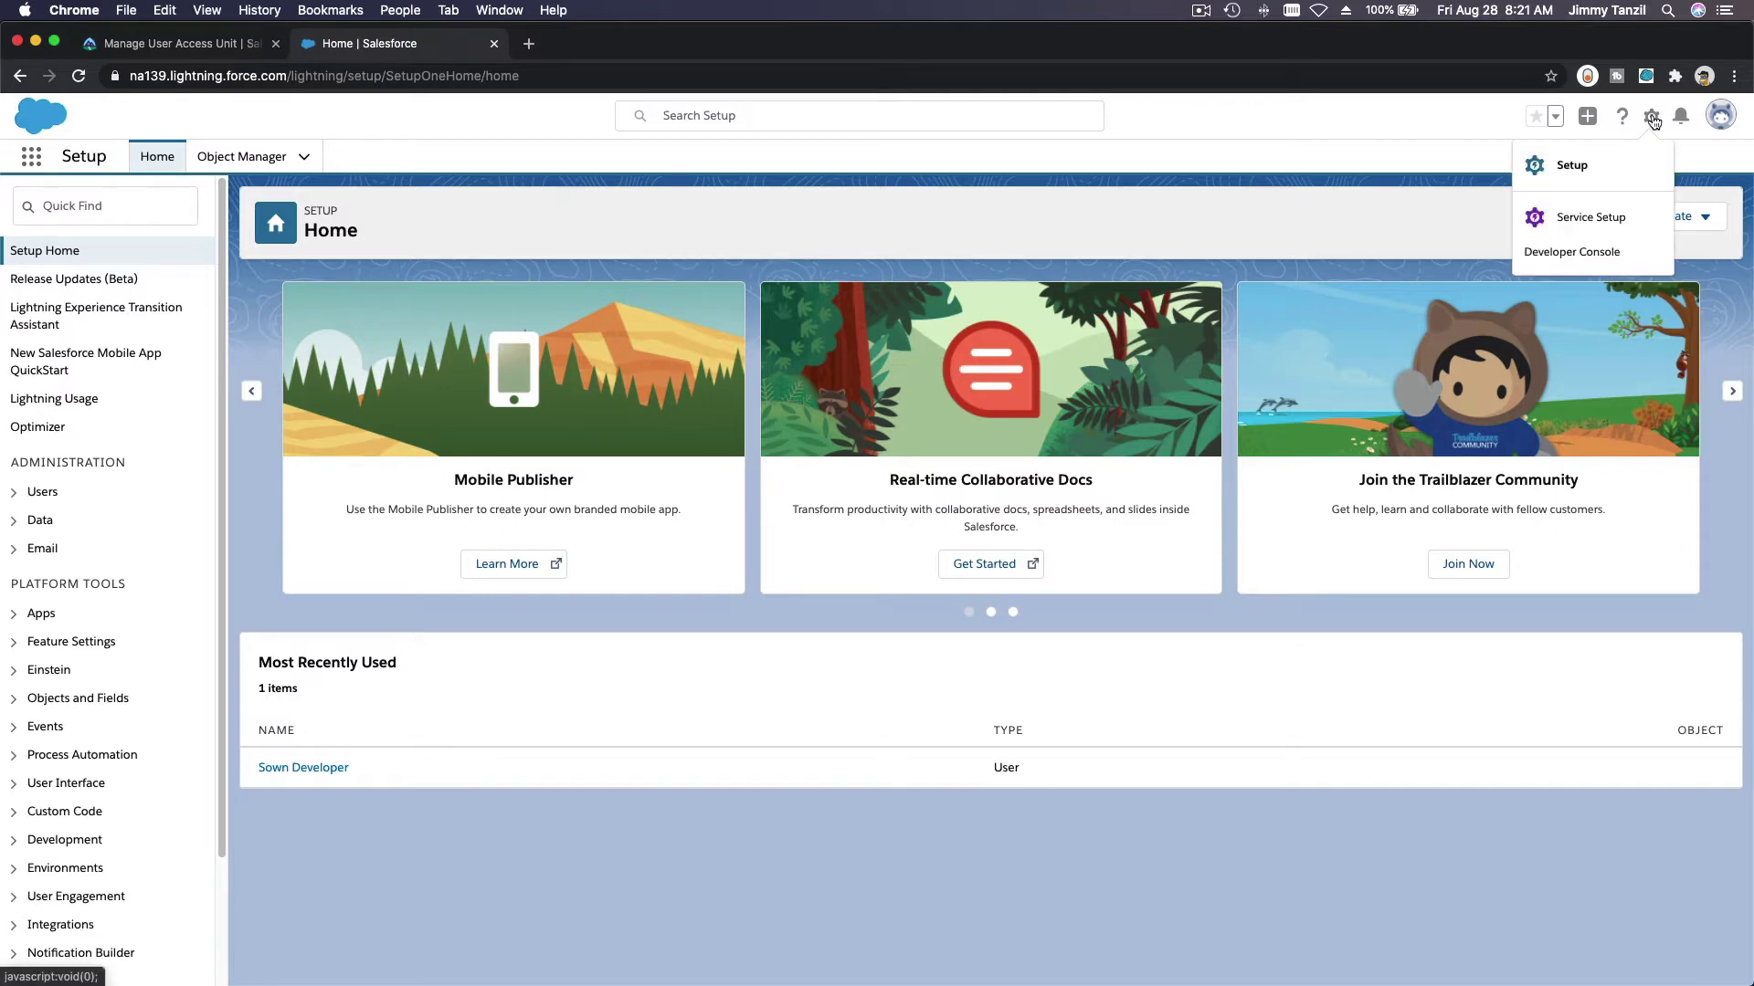
{"action": "left_click", "coordinate": [916, 214]}
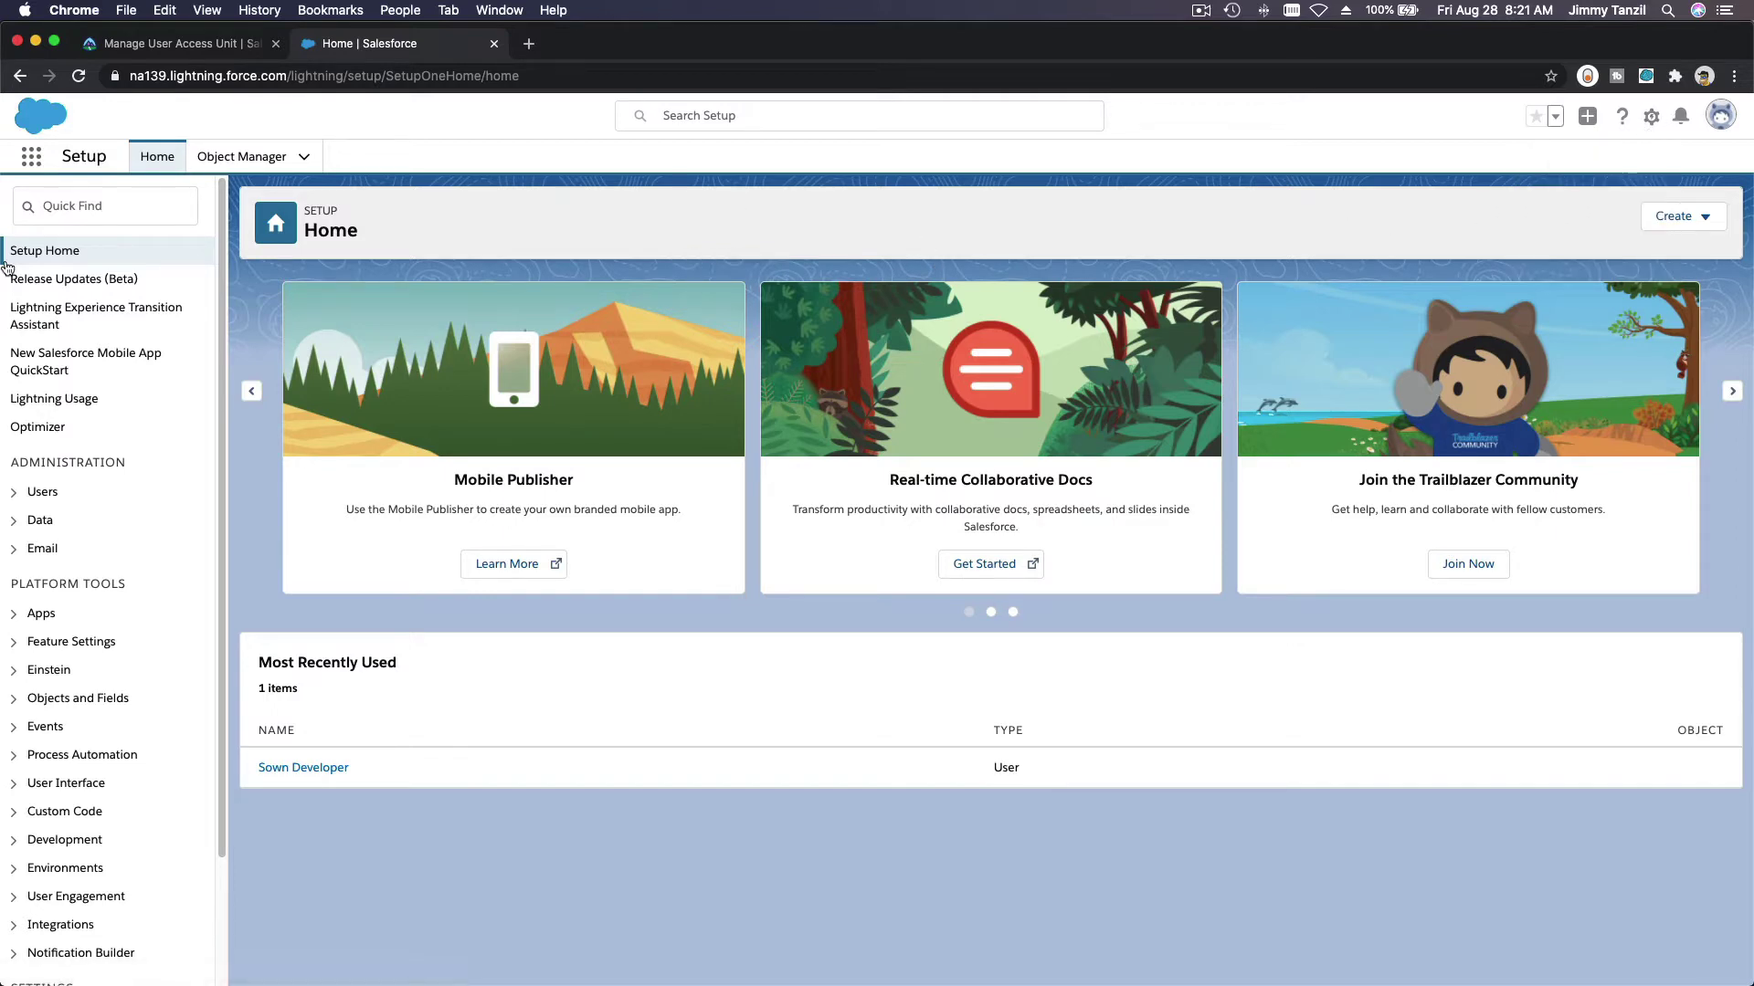
{"action": "left_click", "coordinate": [102, 197]}
{"action": "type", "text": "users"}
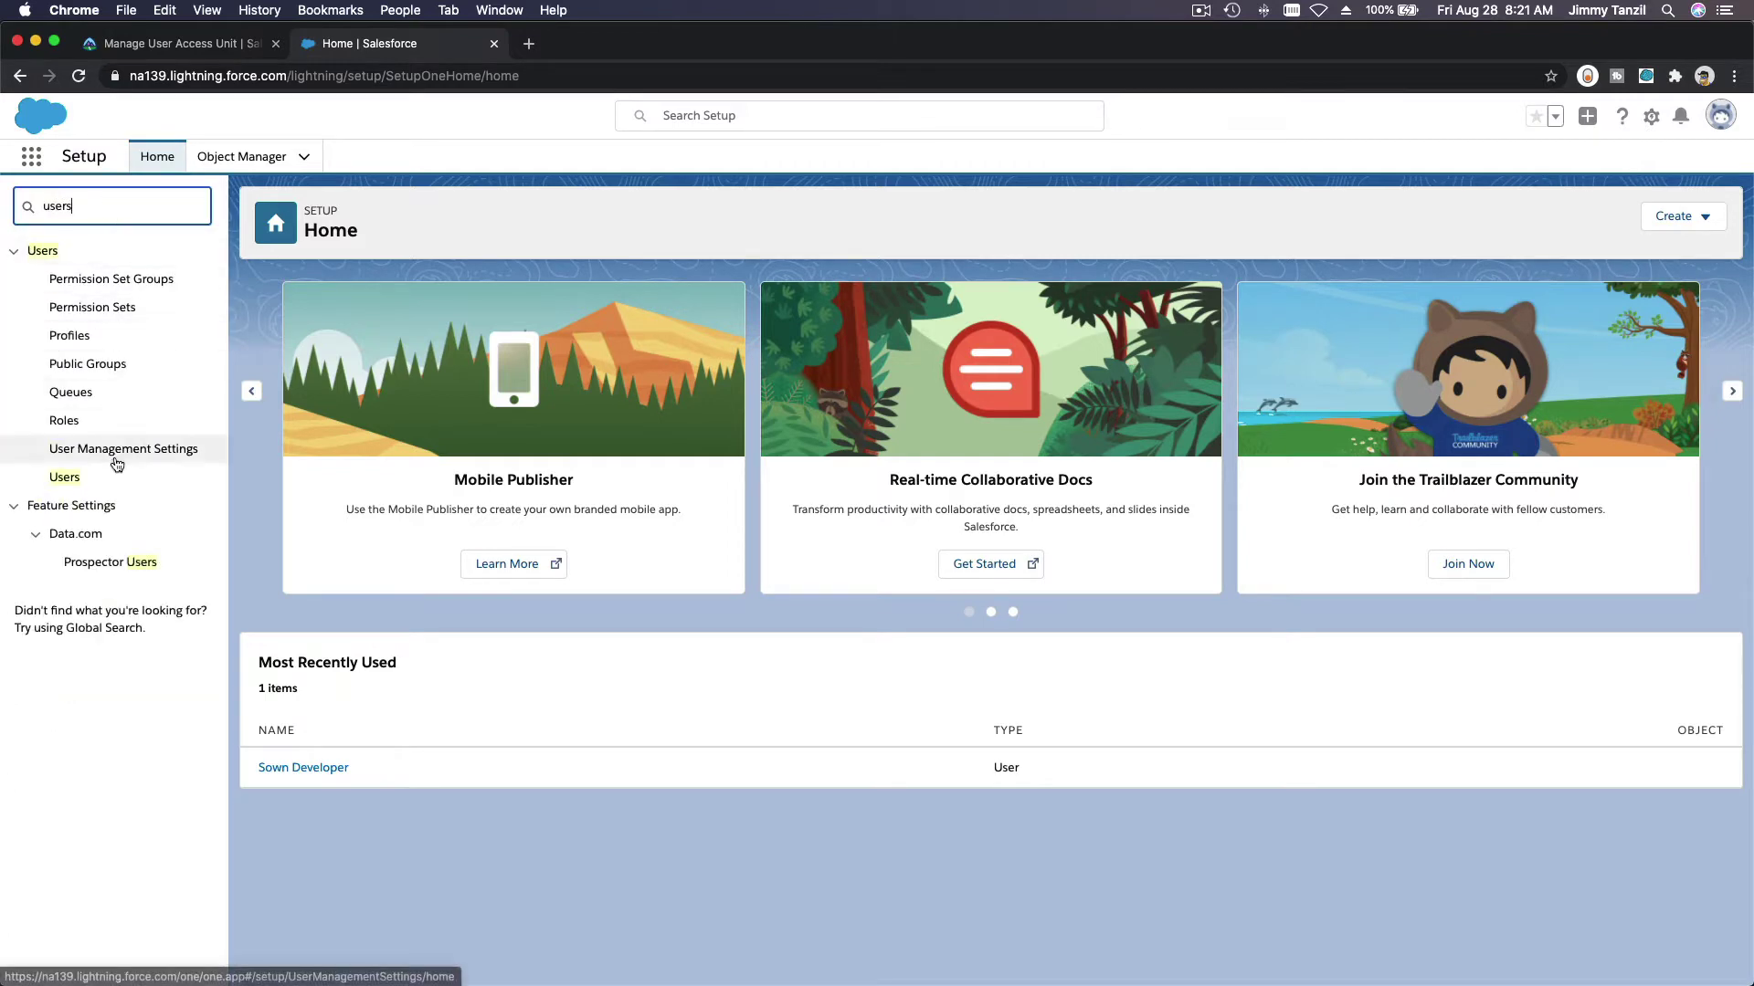
{"action": "left_click", "coordinate": [62, 480]}
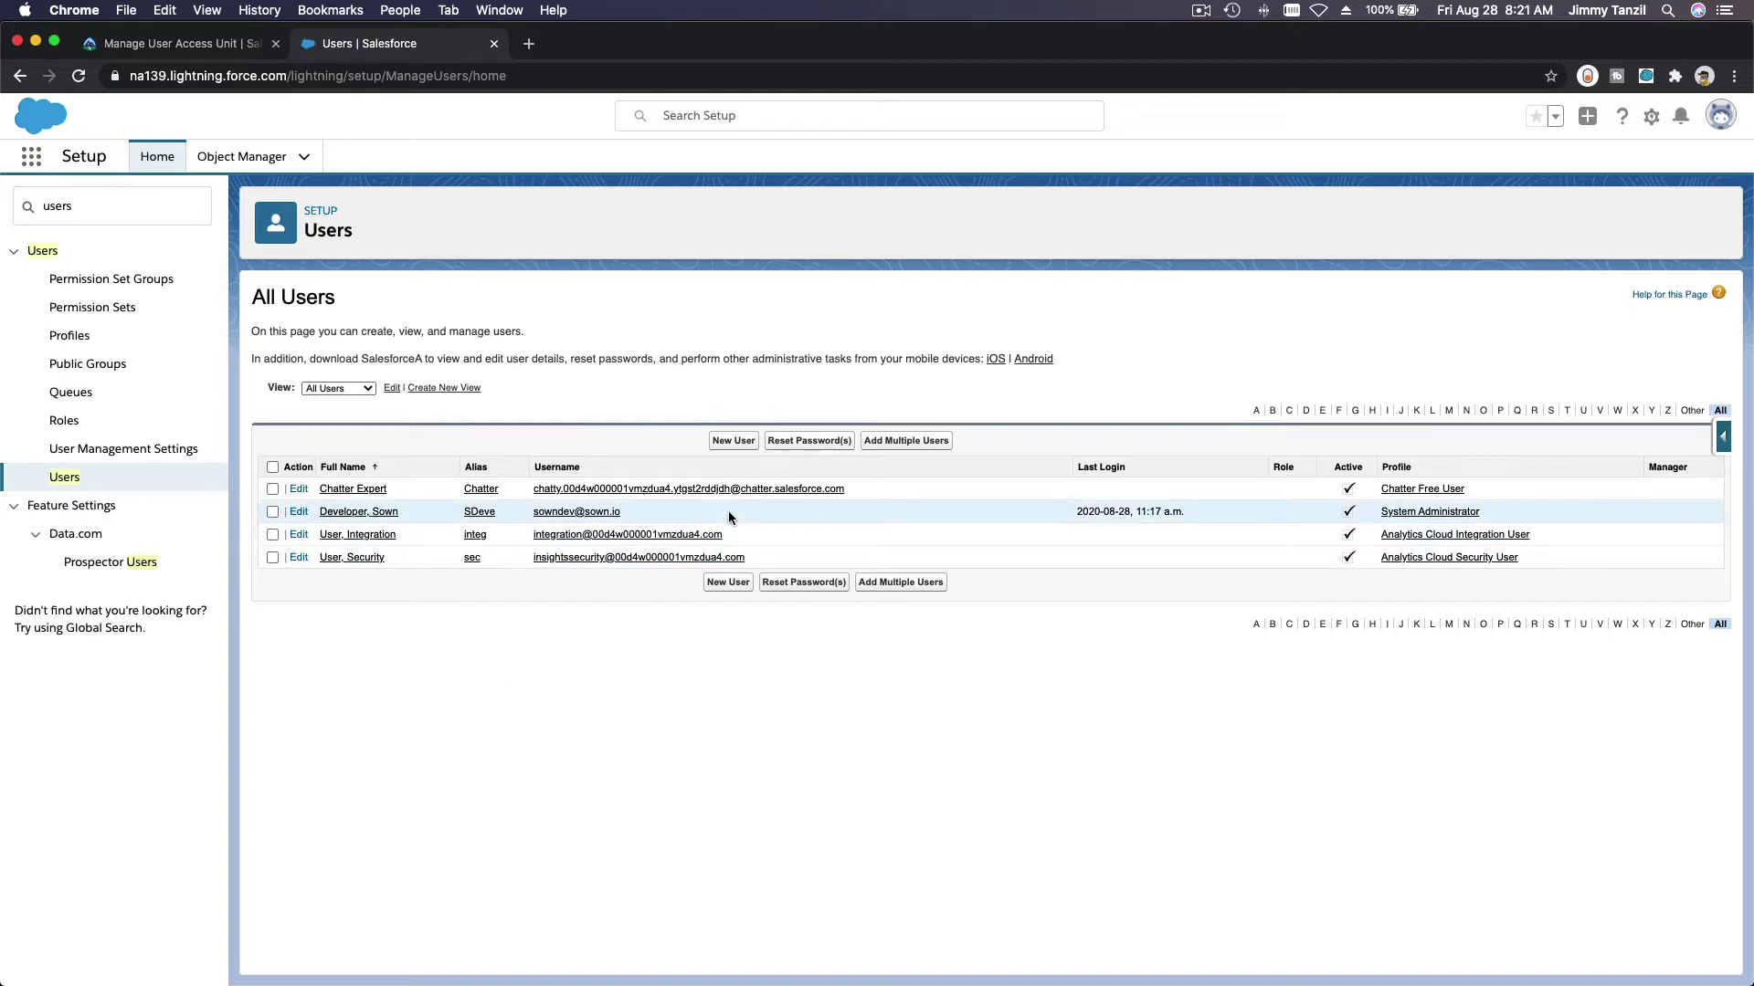
Step: Start a new user and paste the first and last name from Trailhead, auto-filling the alias
{"action": "left_click", "coordinate": [731, 441]}
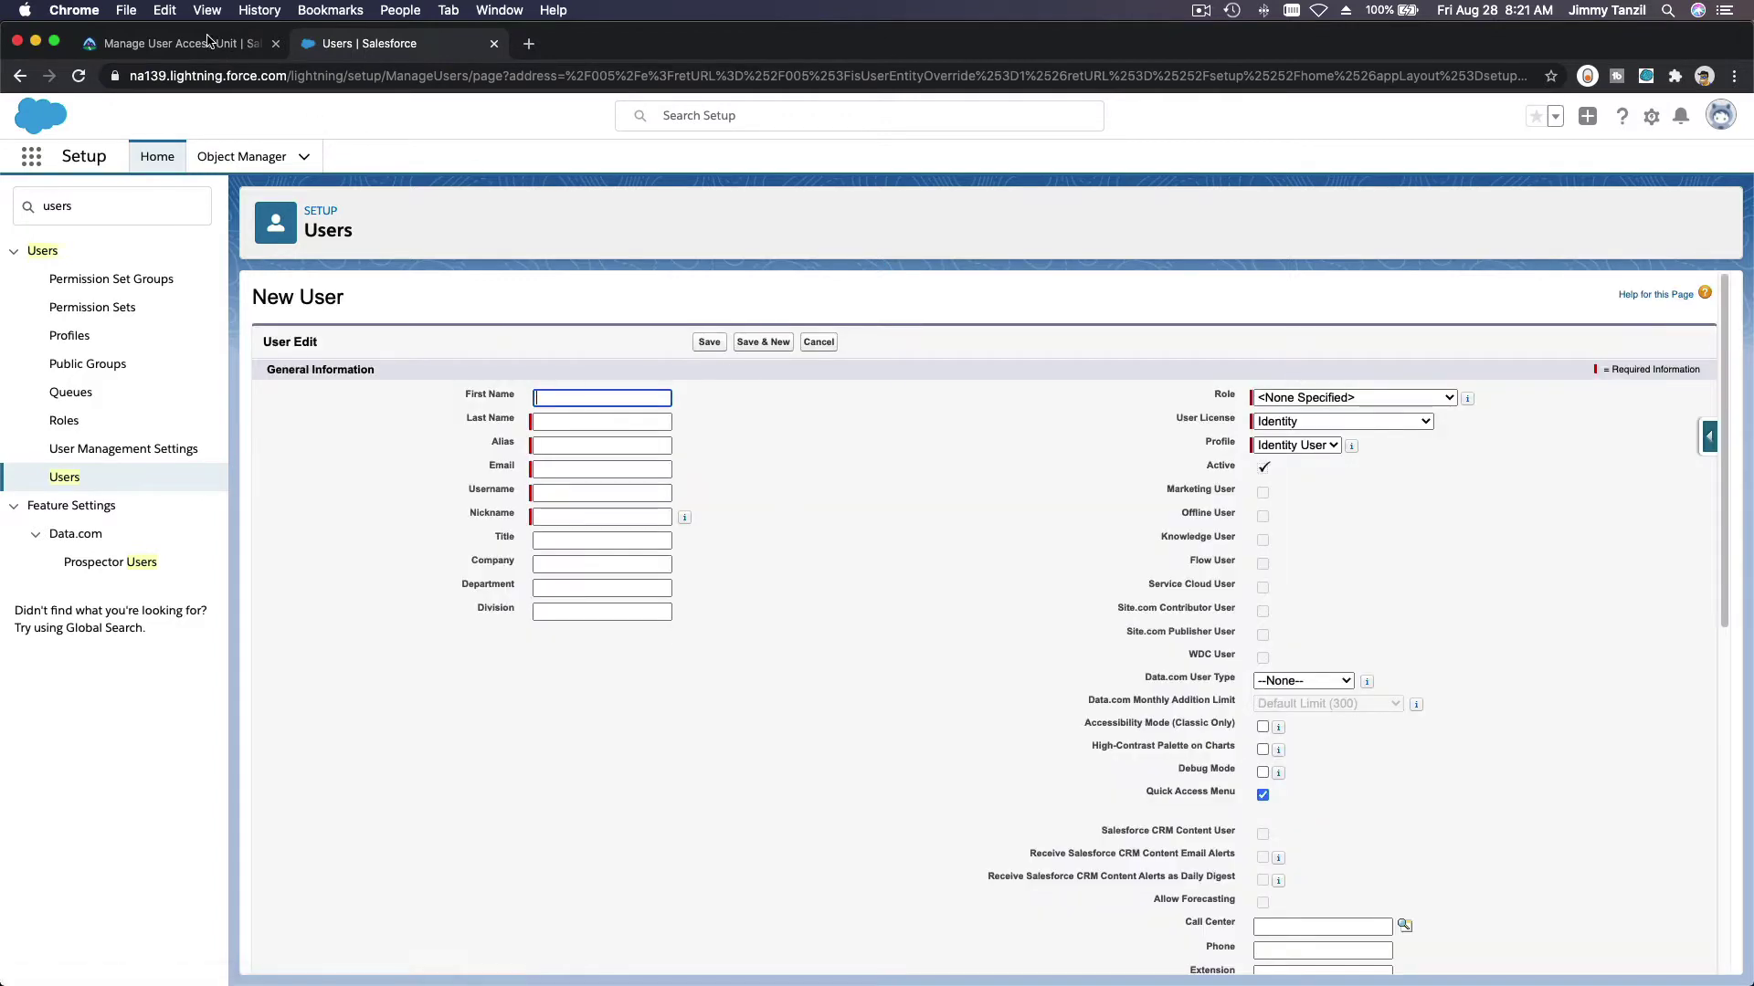
{"action": "left_click", "coordinate": [207, 42]}
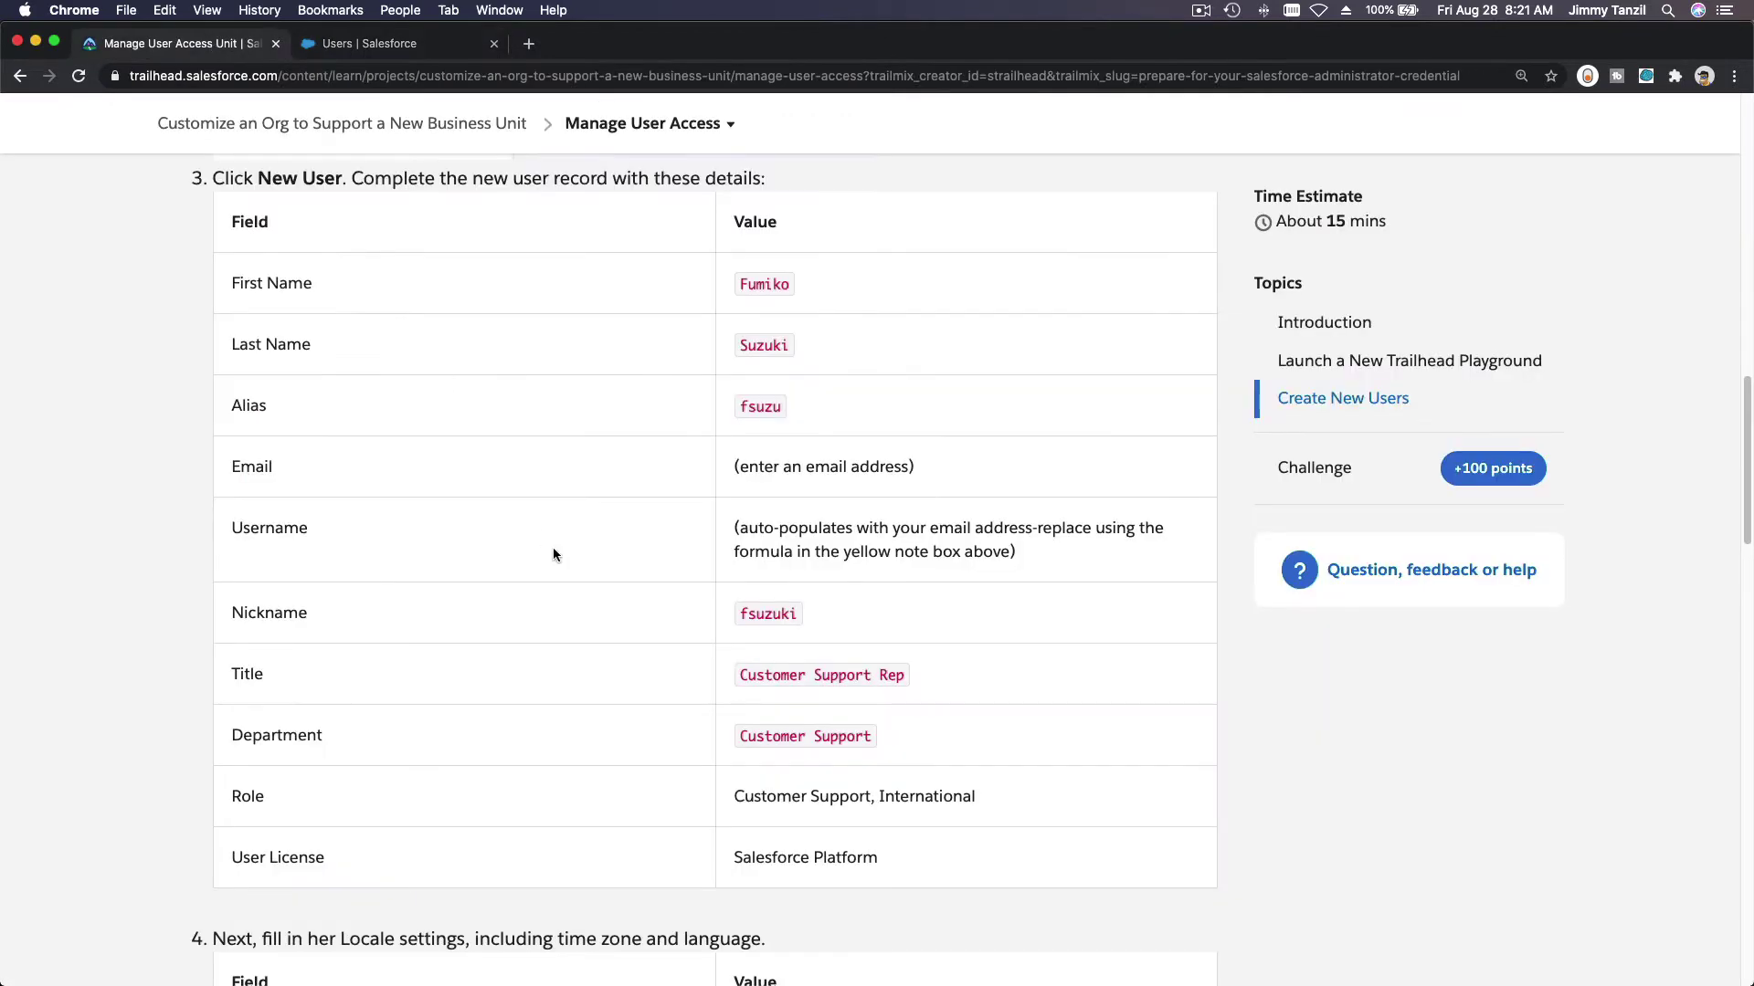
{"action": "double_click", "coordinate": [761, 287]}
{"action": "key", "text": "super+c"}
{"action": "left_click", "coordinate": [418, 46]}
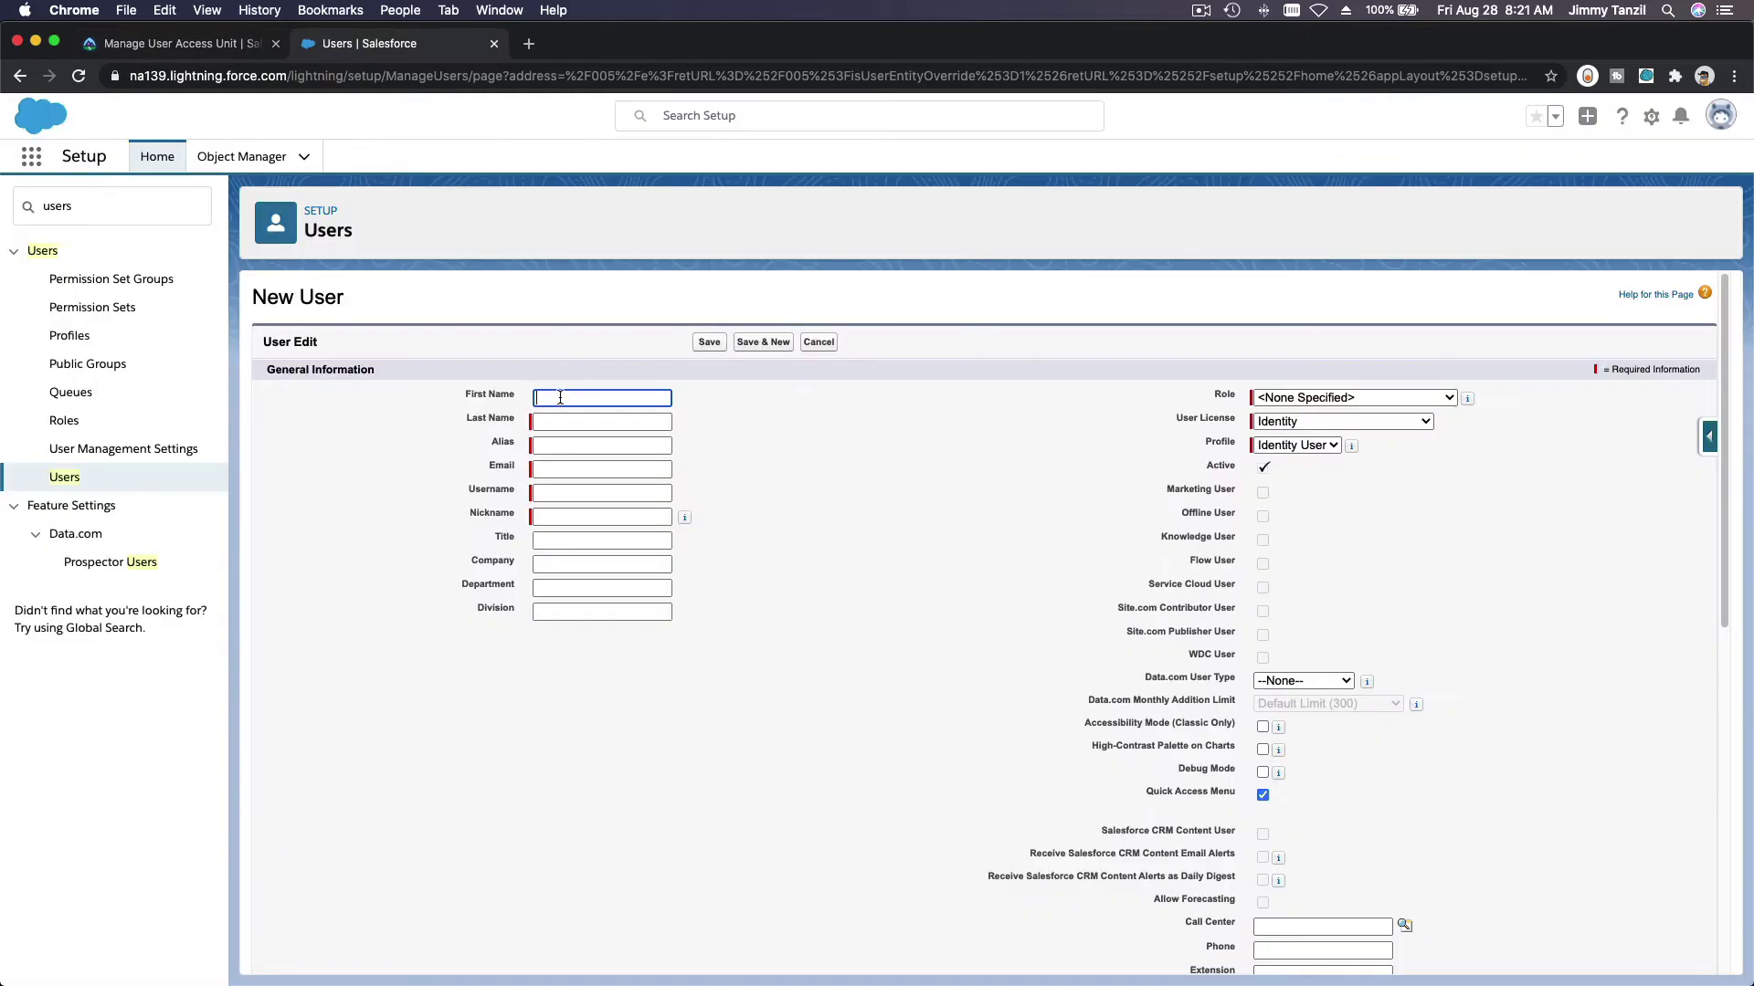
{"action": "key", "text": "super+v"}
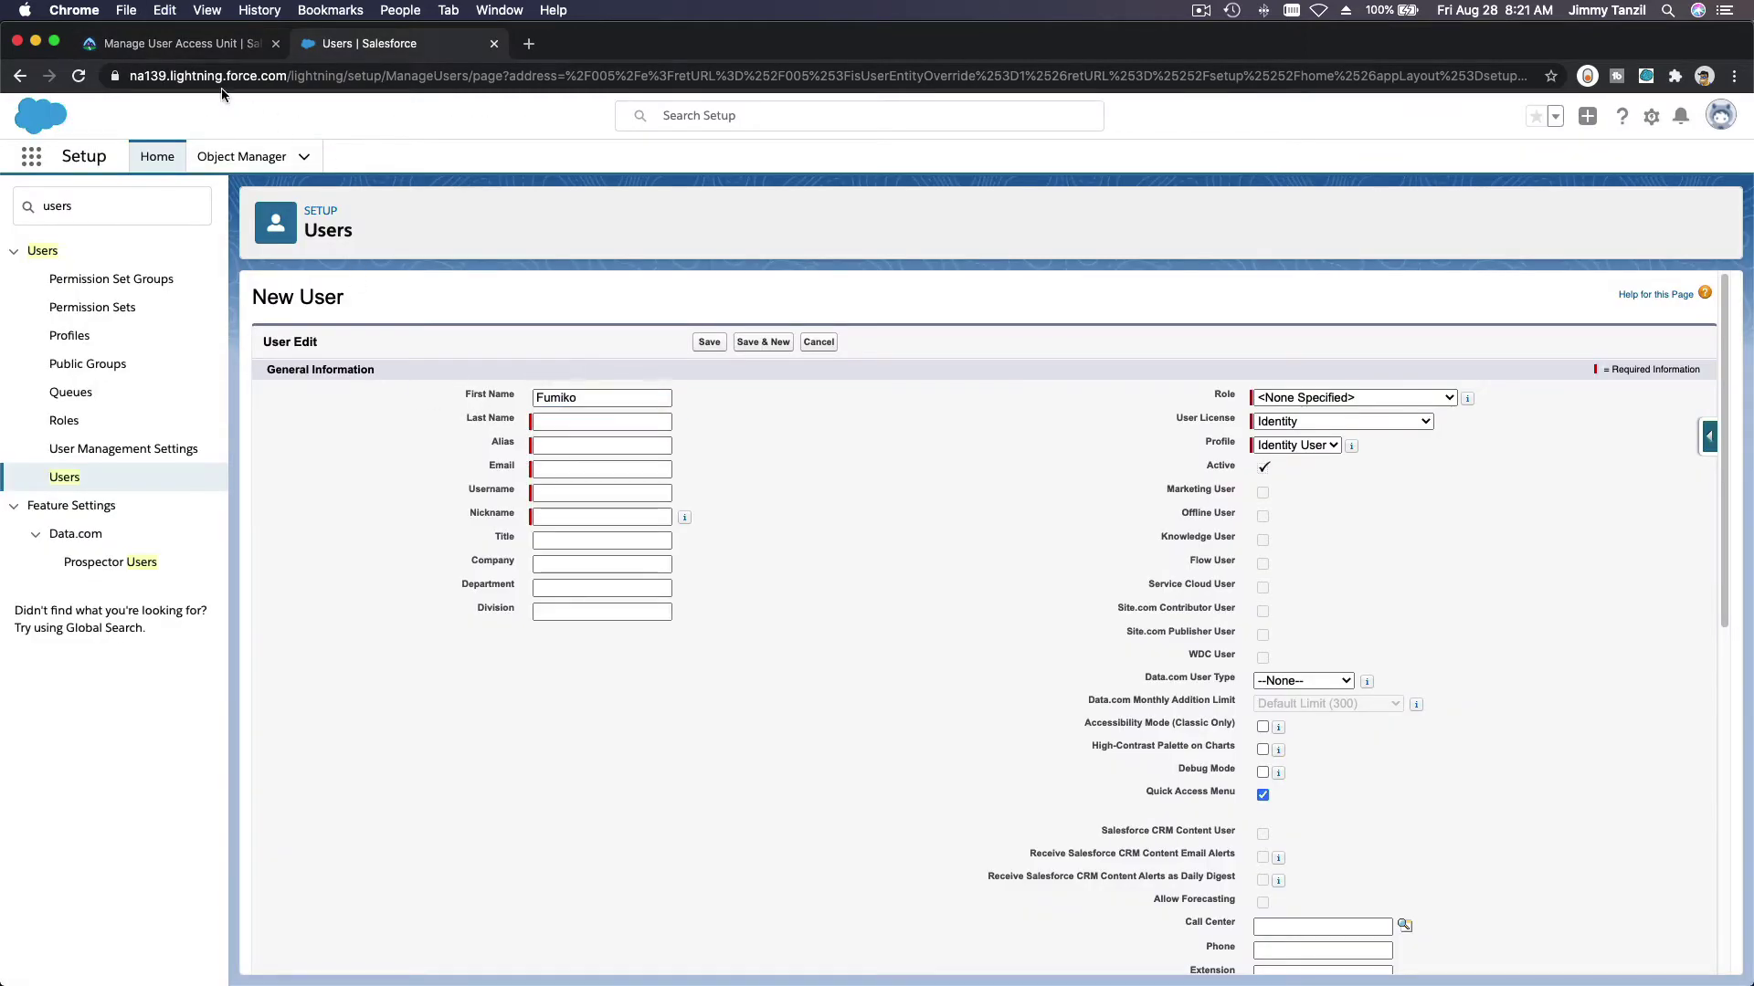
{"action": "left_click", "coordinate": [206, 46]}
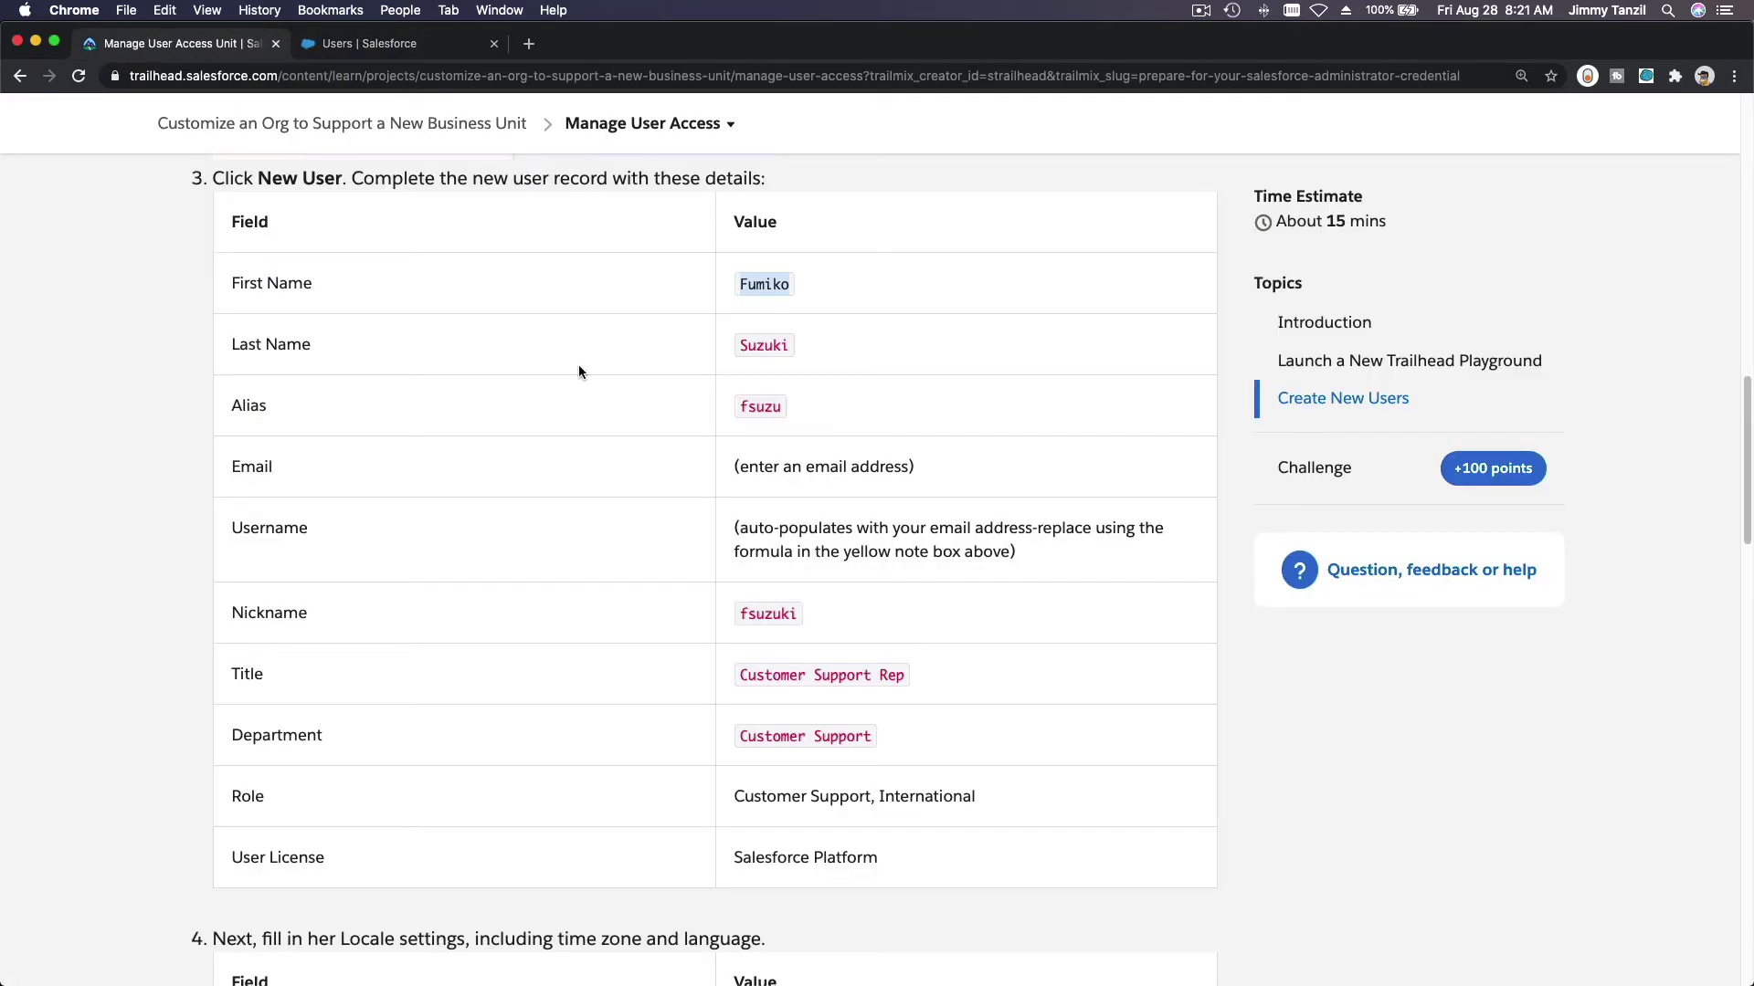
{"action": "double_click", "coordinate": [761, 347]}
{"action": "key", "text": "super+c"}
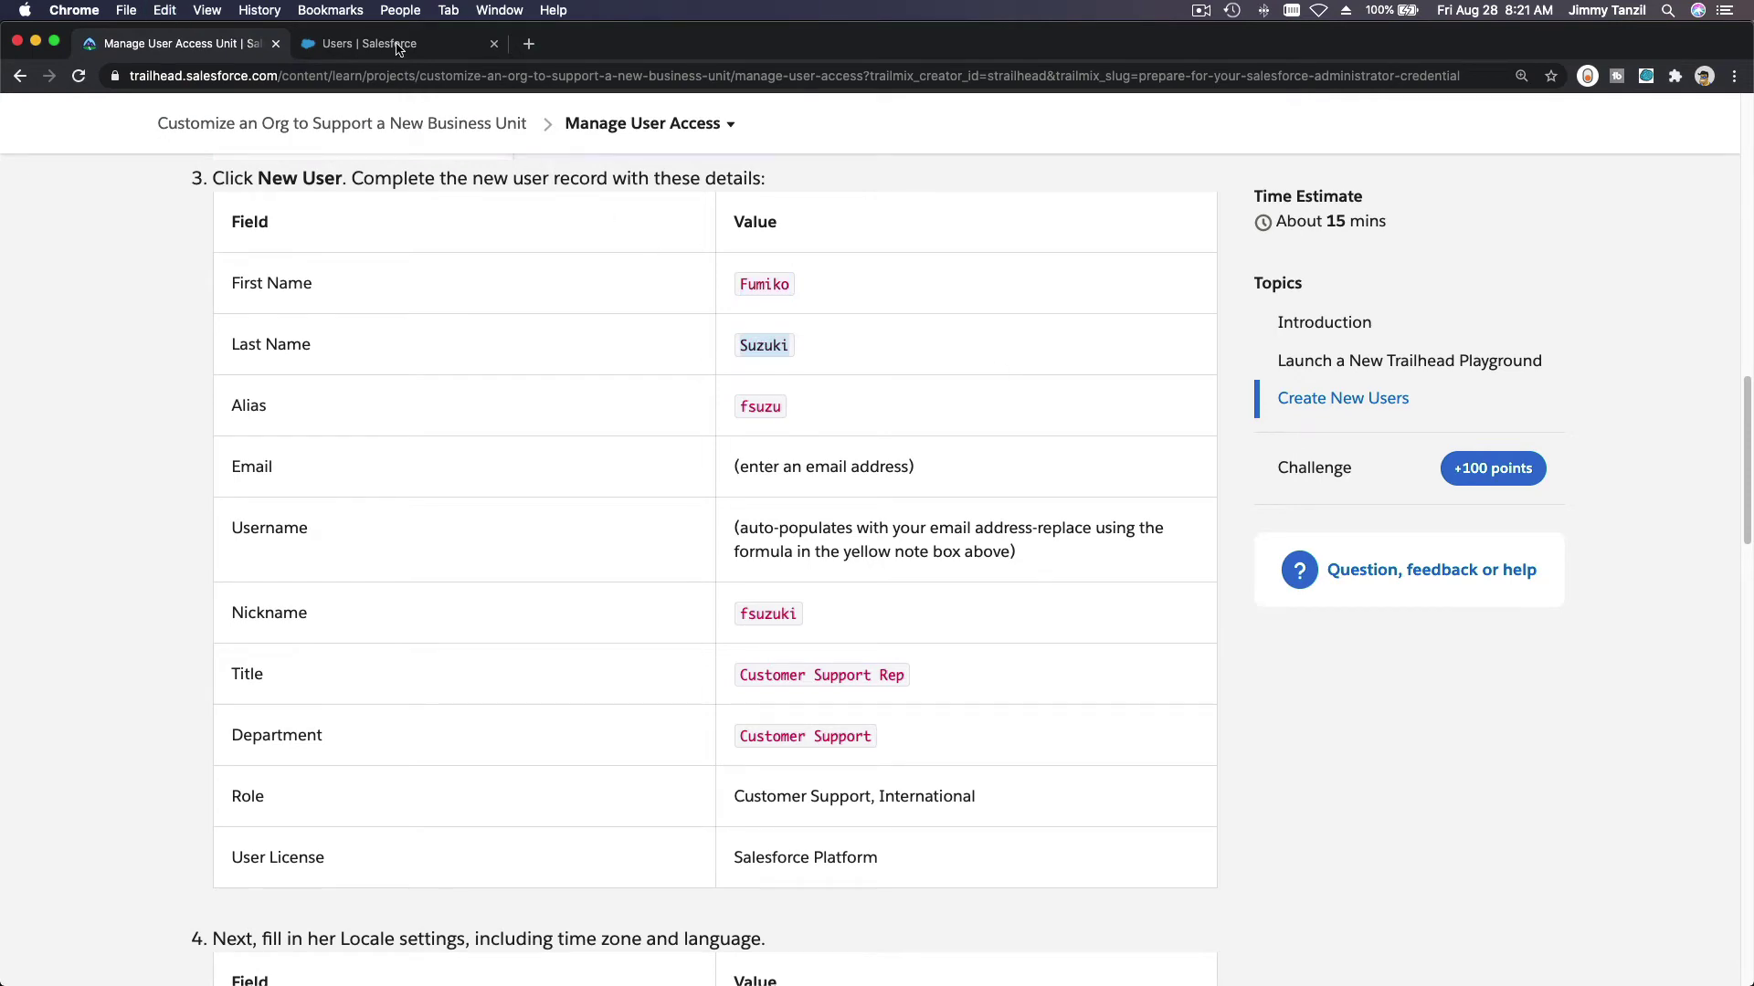
{"action": "left_click", "coordinate": [400, 46]}
{"action": "left_click", "coordinate": [569, 421]}
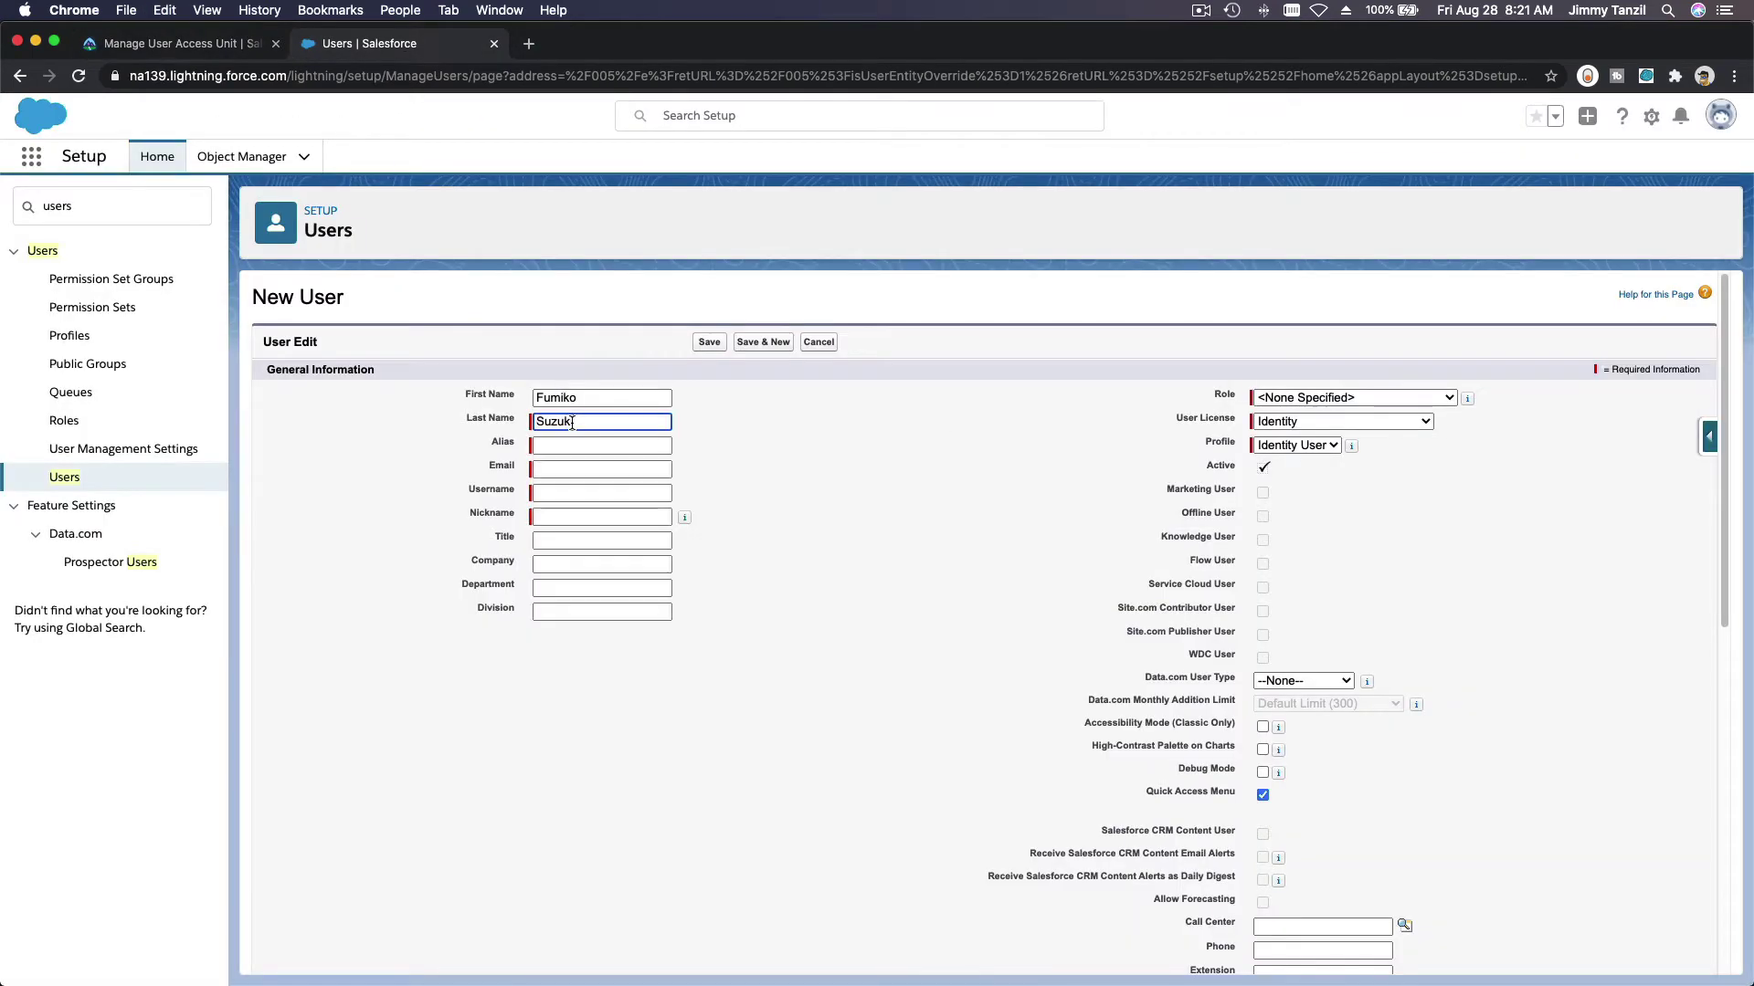
{"action": "key", "text": "super+v"}
Step: Copy the nickname value from Trailhead into the Username and Nickname fields
{"action": "left_click", "coordinate": [160, 46]}
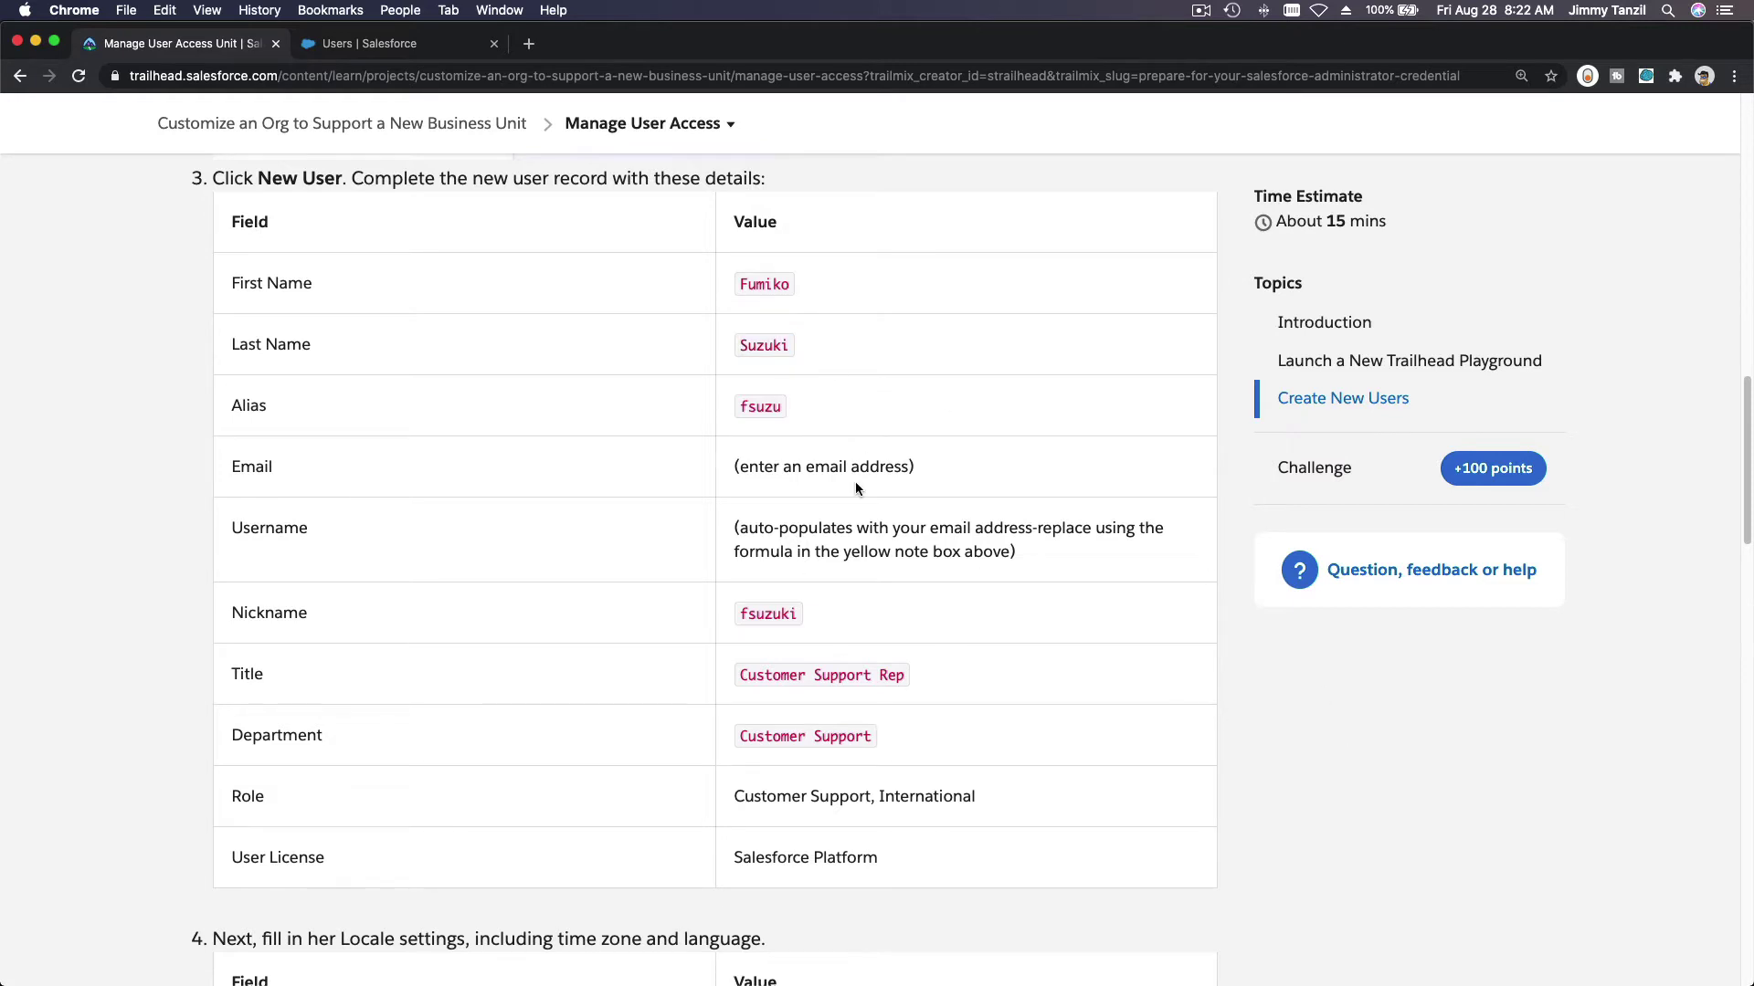
{"action": "scroll", "coordinate": [855, 480], "scroll_direction": "down", "scroll_amount": 1}
{"action": "scroll", "coordinate": [855, 481], "scroll_direction": "down", "scroll_amount": 1}
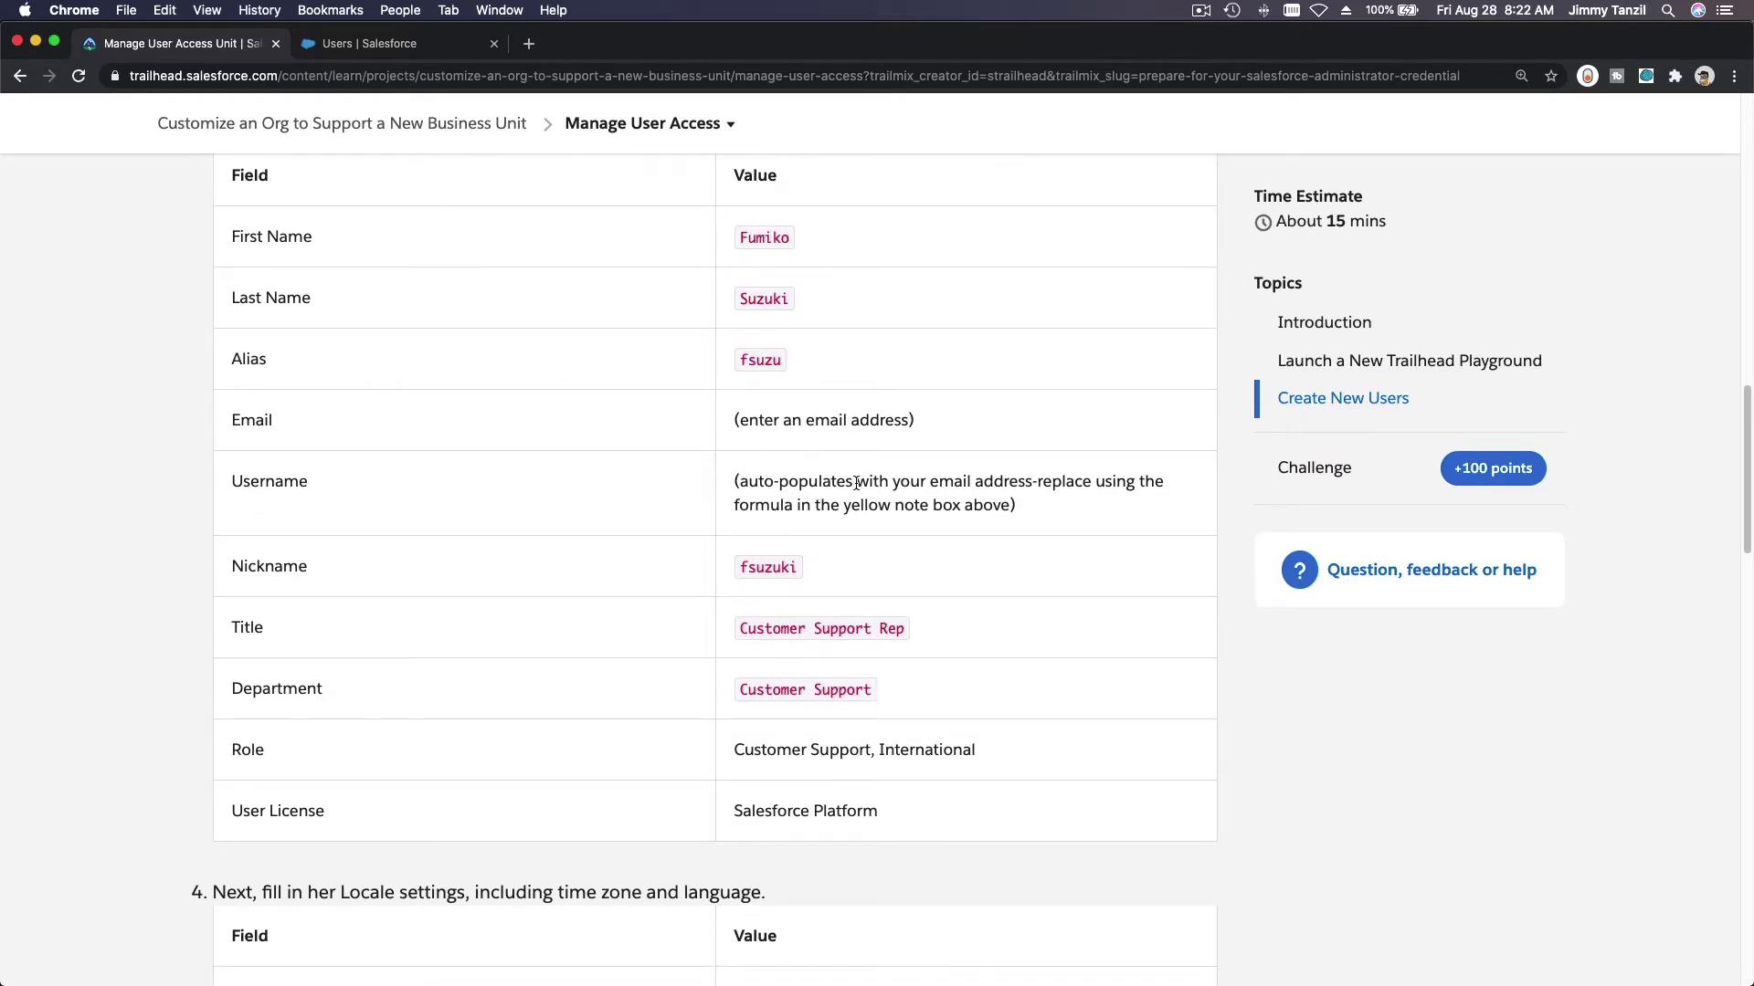
{"action": "scroll", "coordinate": [857, 483], "scroll_direction": "down", "scroll_amount": 1}
{"action": "double_click", "coordinate": [766, 525]}
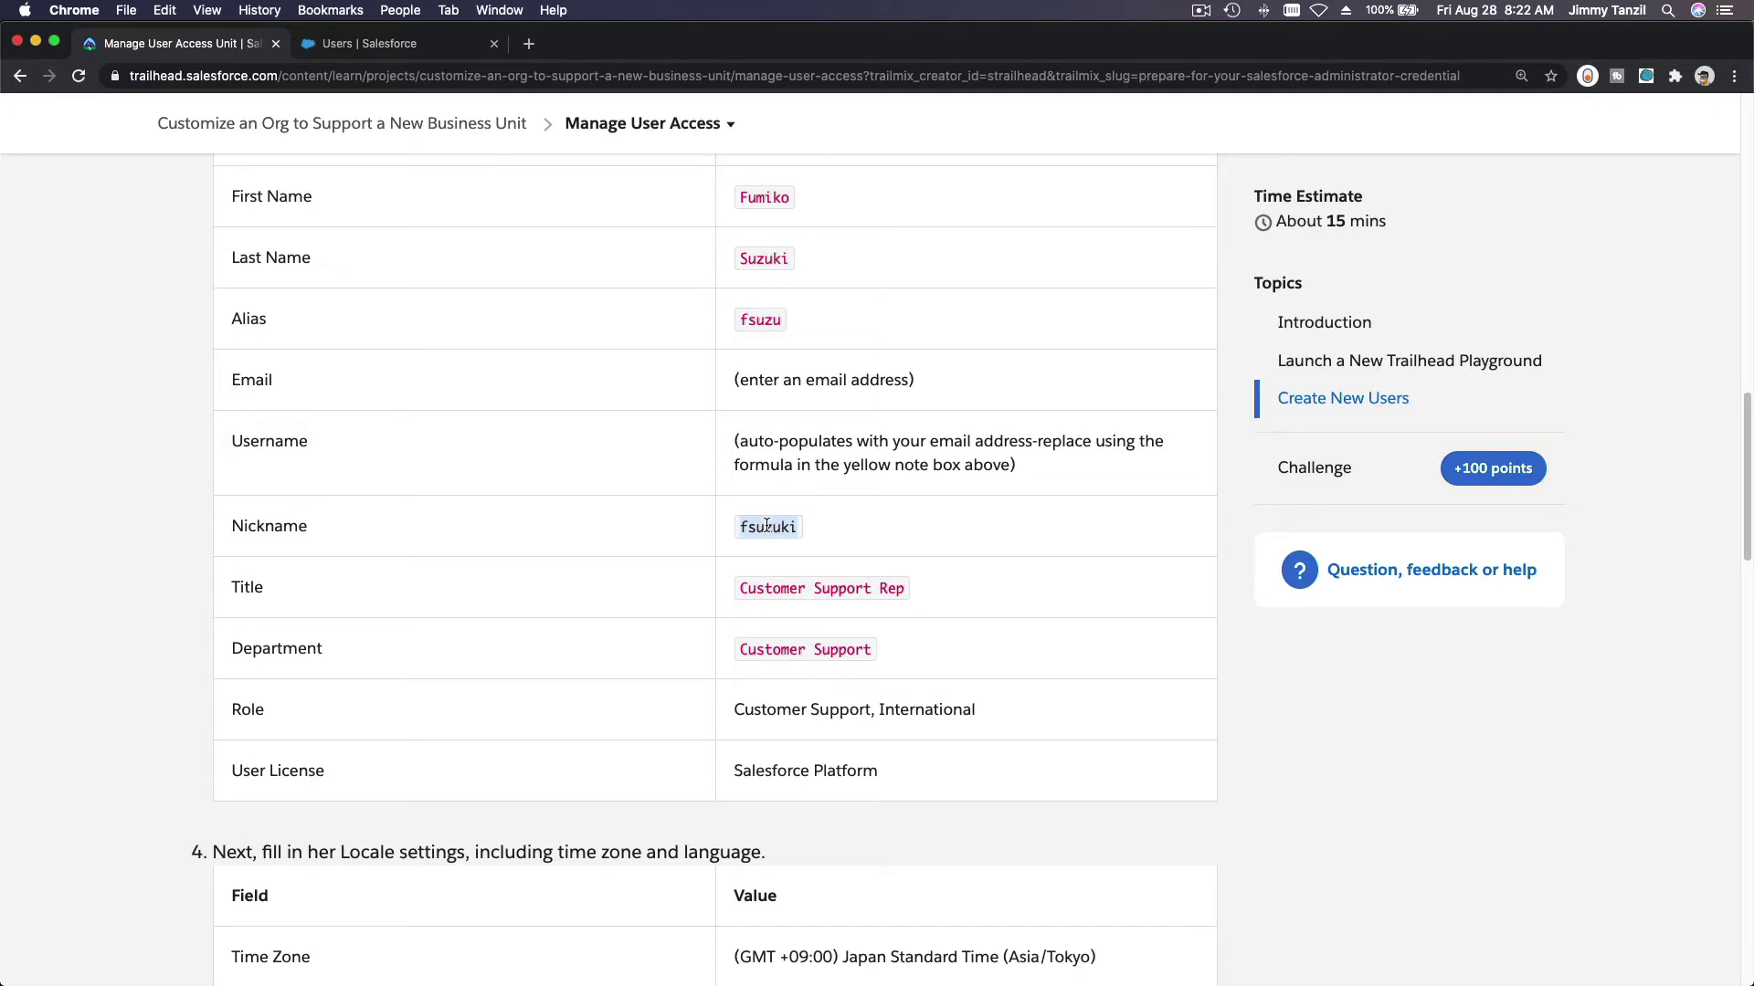
{"action": "key", "text": "super+c"}
{"action": "left_click", "coordinate": [344, 44]}
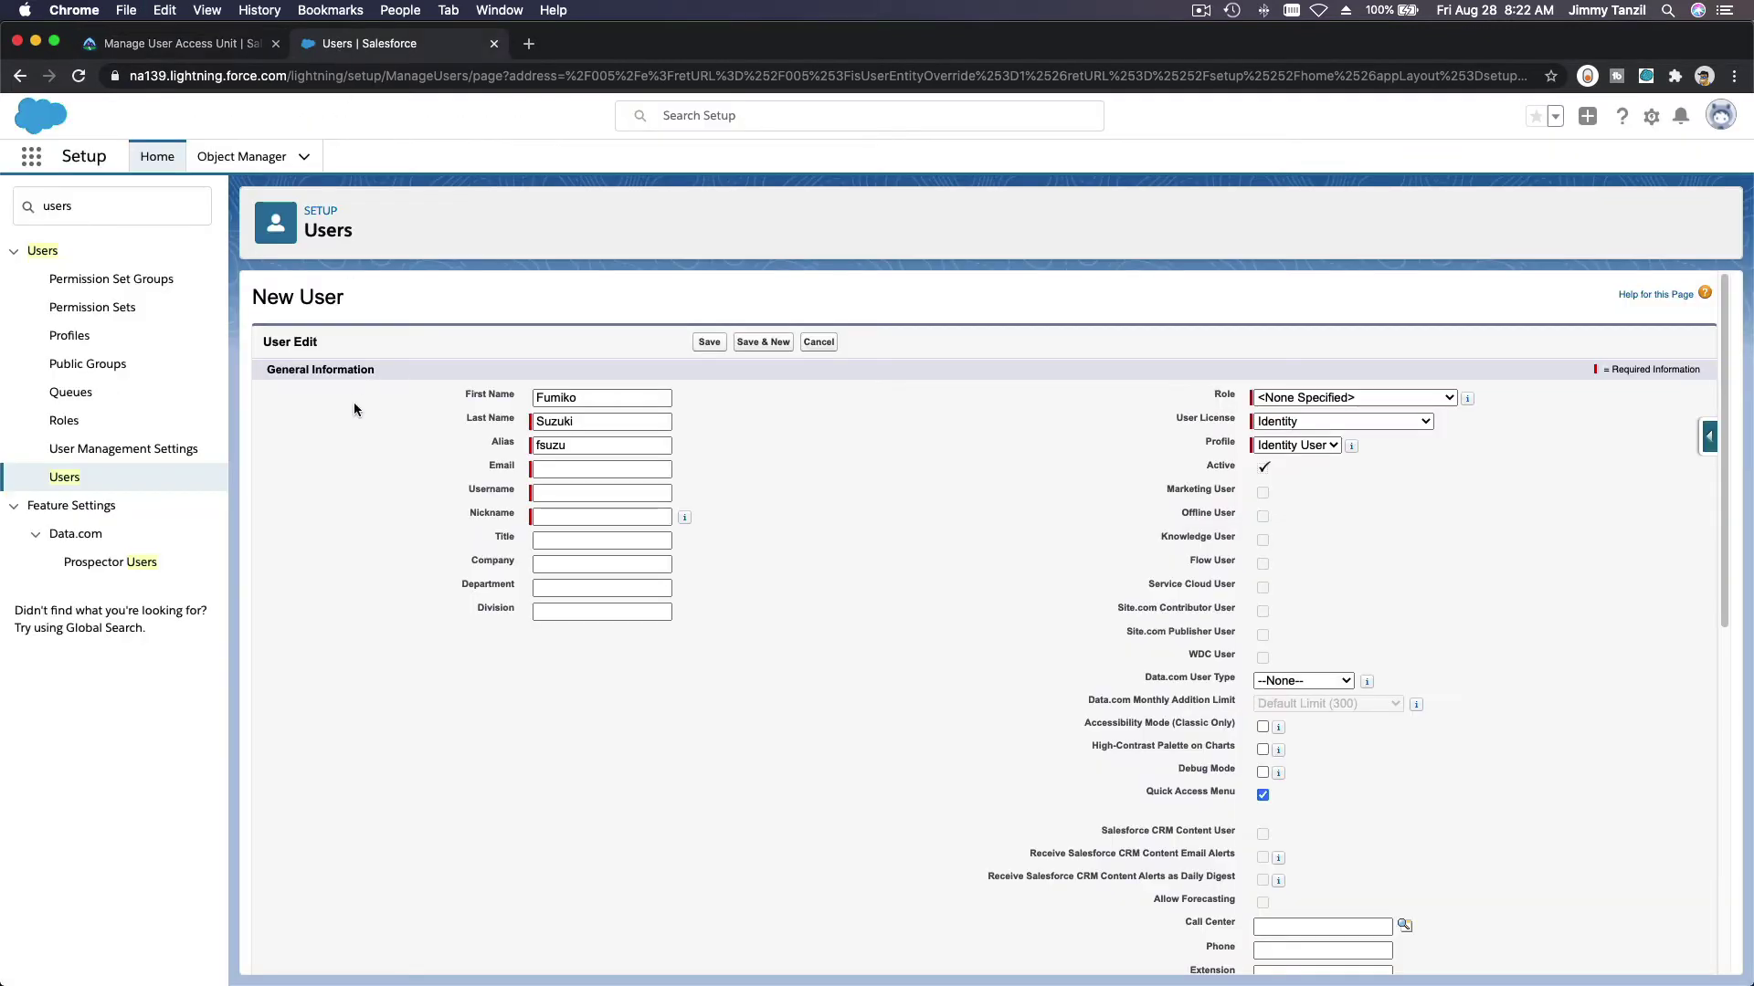
{"action": "left_click", "coordinate": [592, 487]}
{"action": "key", "text": "super+v"}
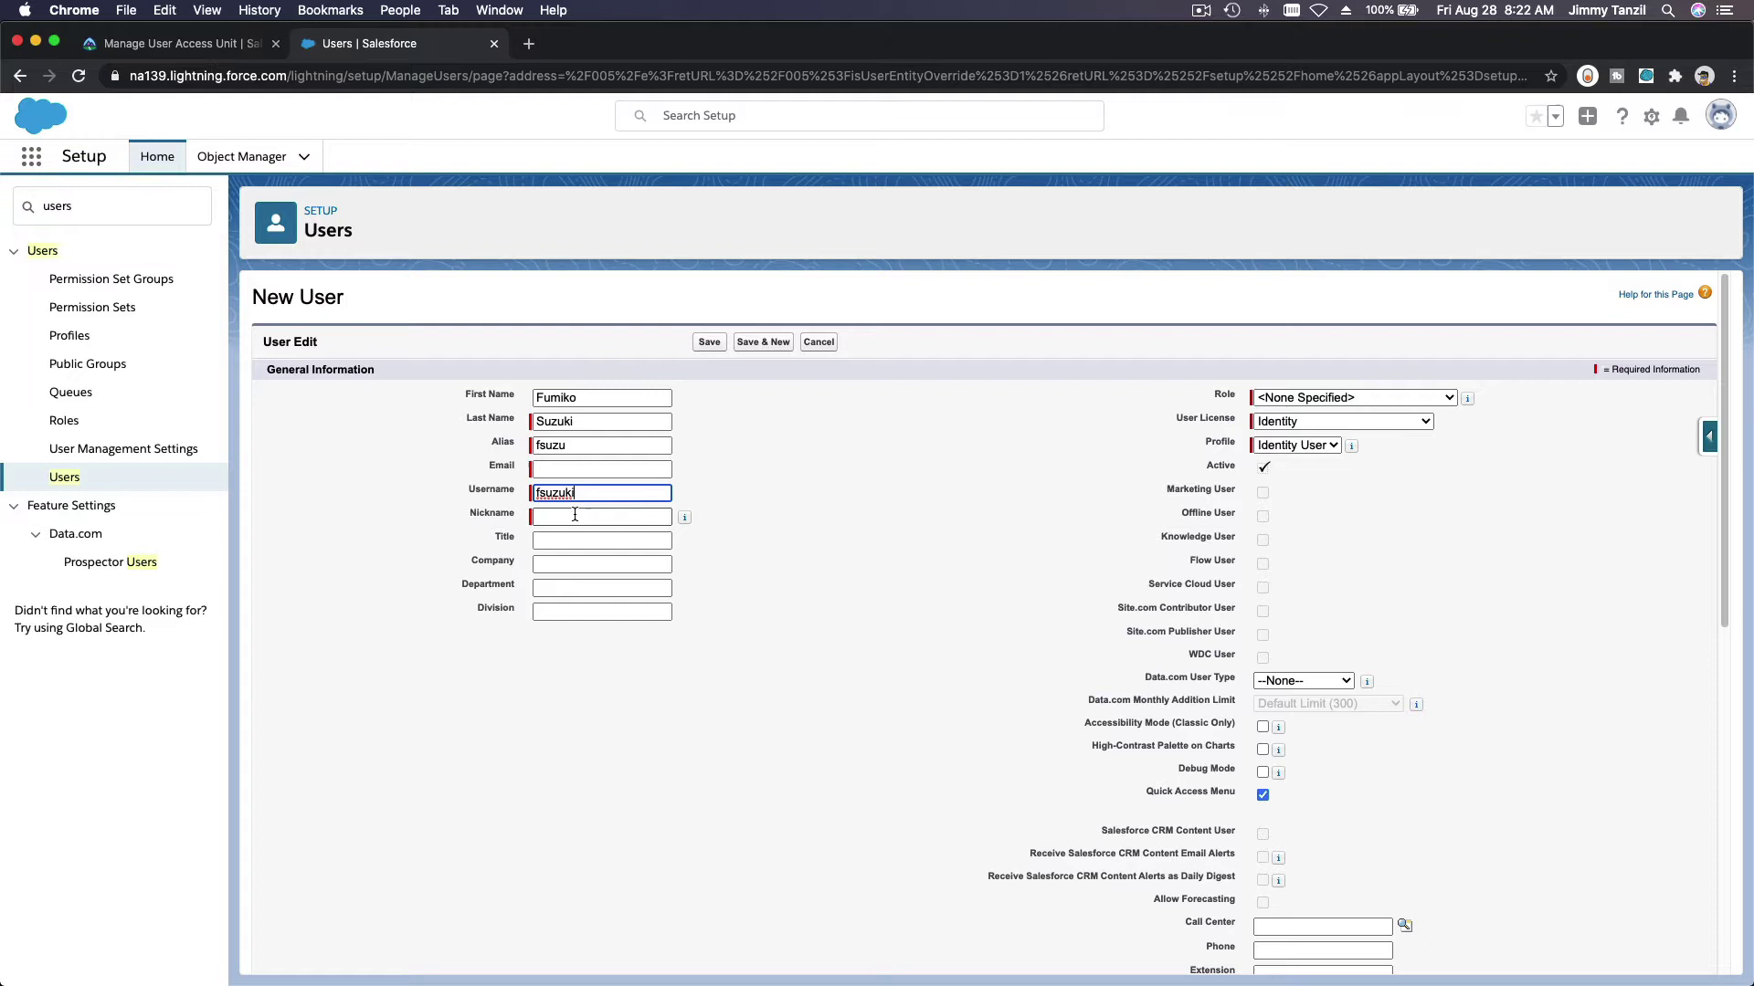
{"action": "key", "text": "Tab"}
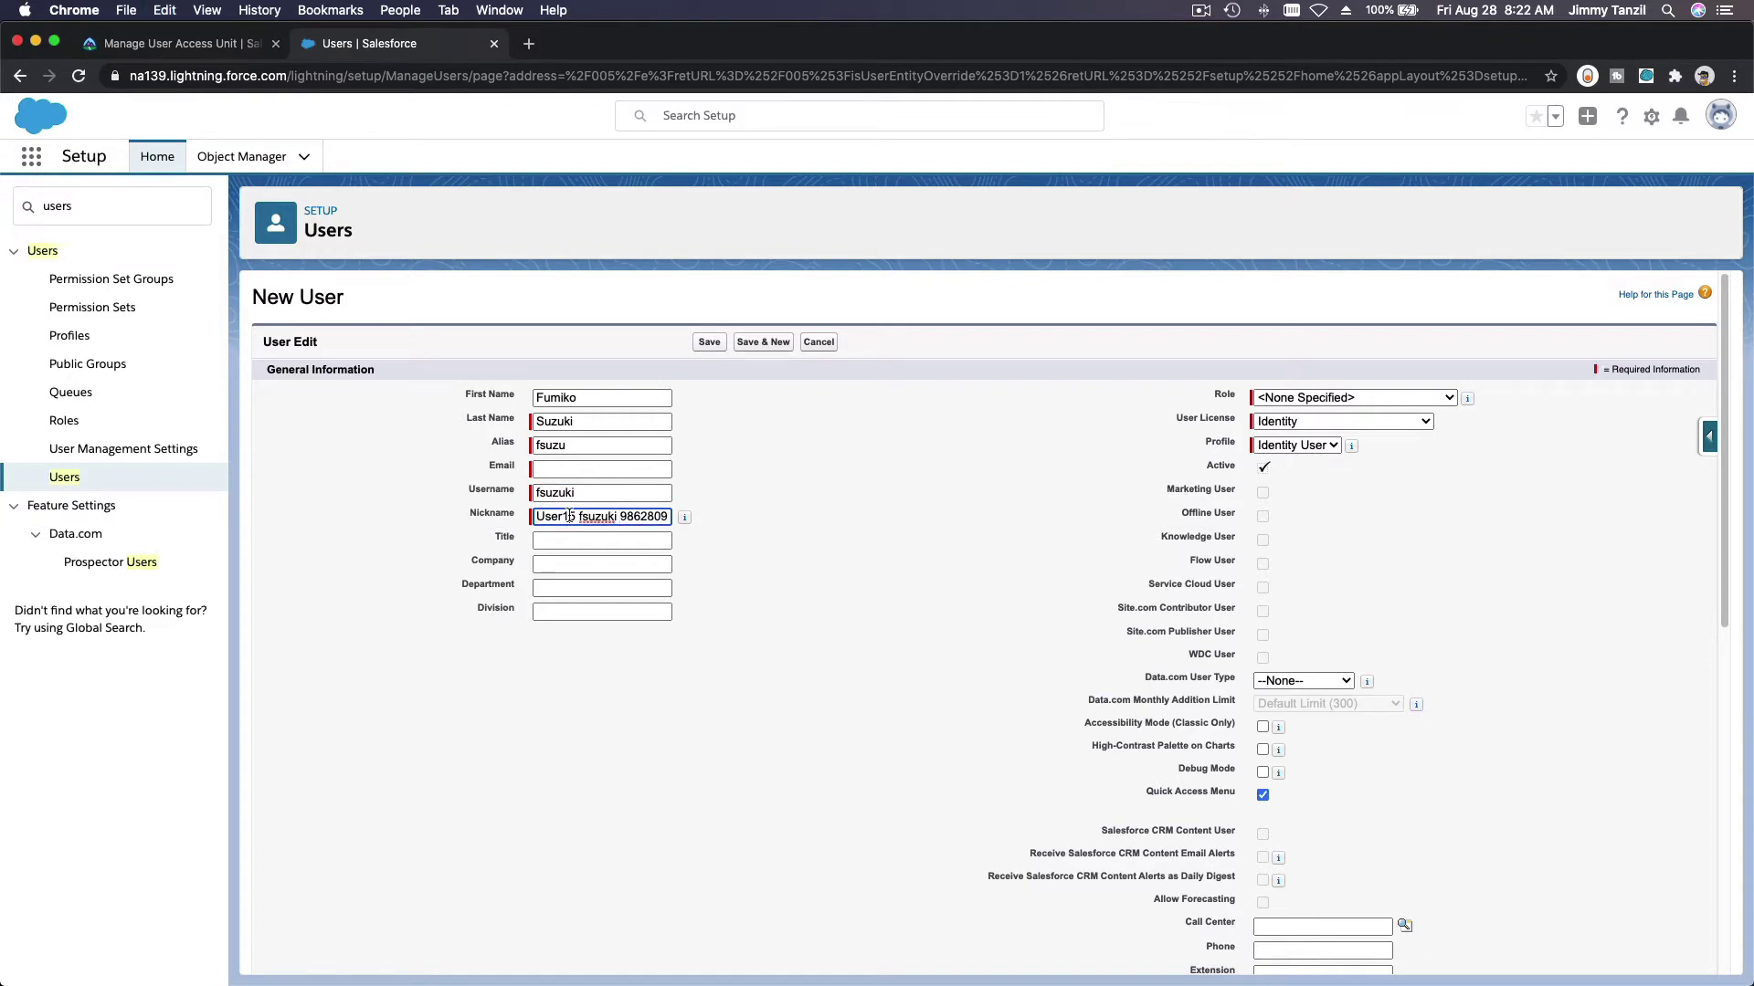
{"action": "triple_click", "coordinate": [570, 516]}
{"action": "key", "text": "super+v"}
{"action": "left_click", "coordinate": [187, 47]}
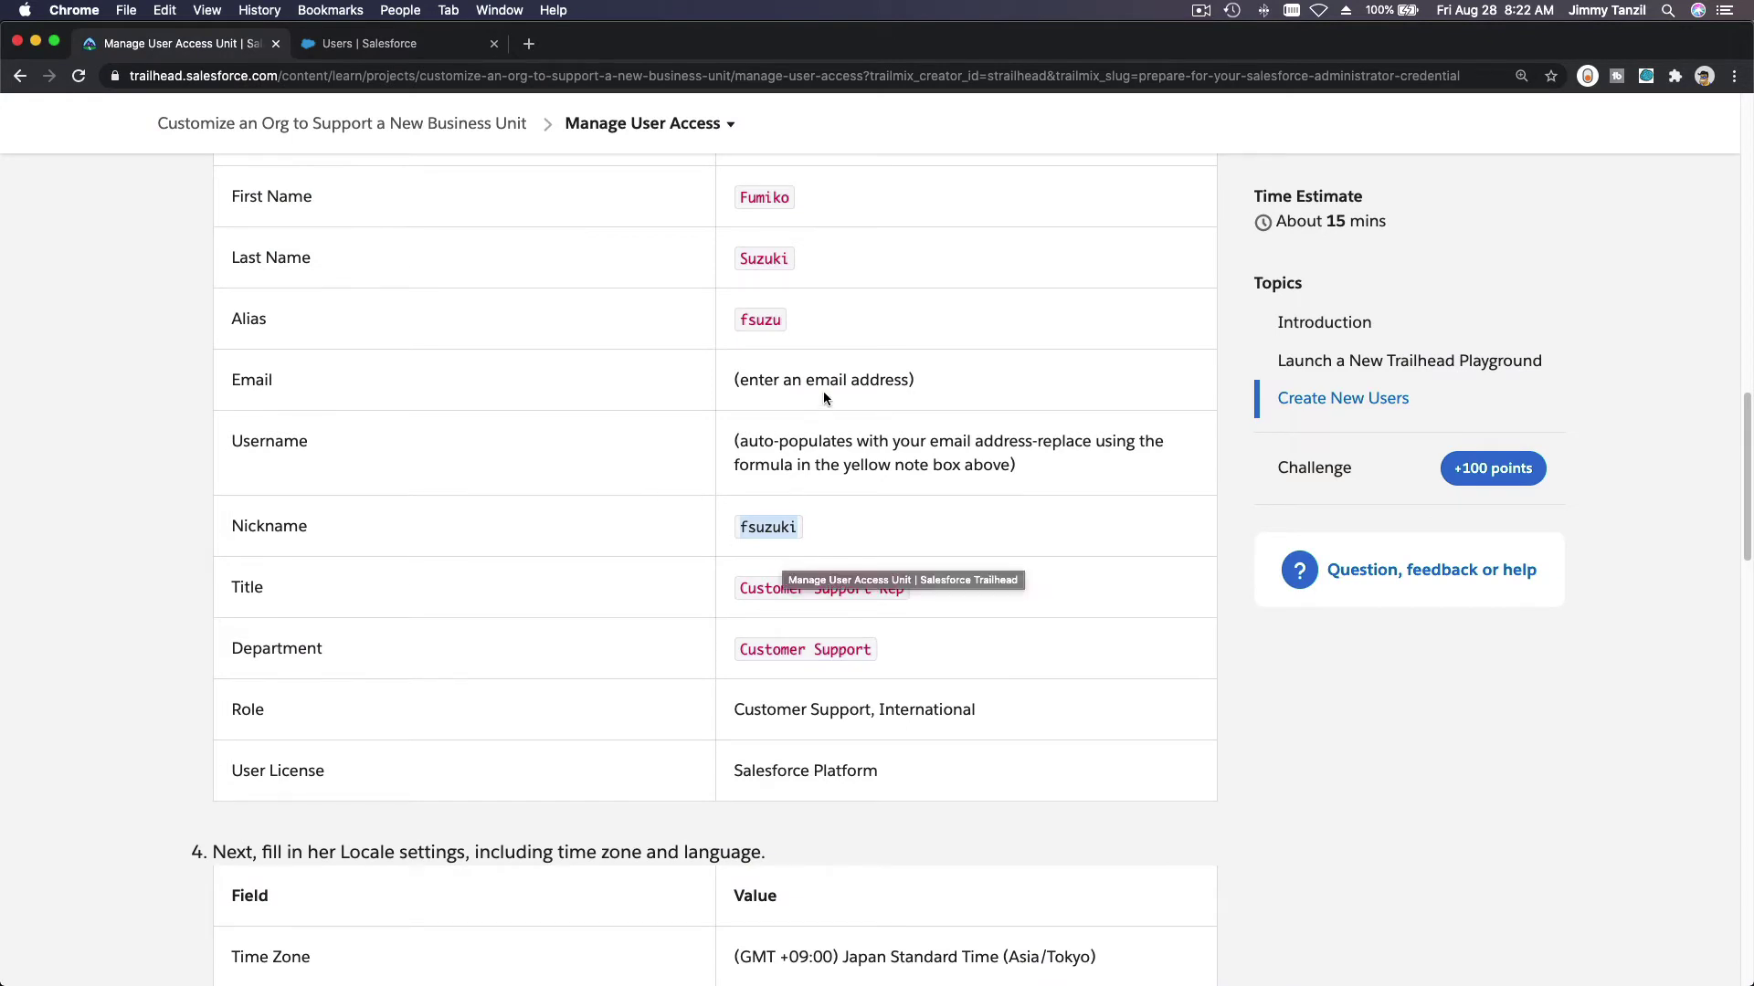
Step: Enter the user's e-mail address and copy it into the Username field
{"action": "left_click", "coordinate": [358, 44]}
{"action": "left_click", "coordinate": [590, 468]}
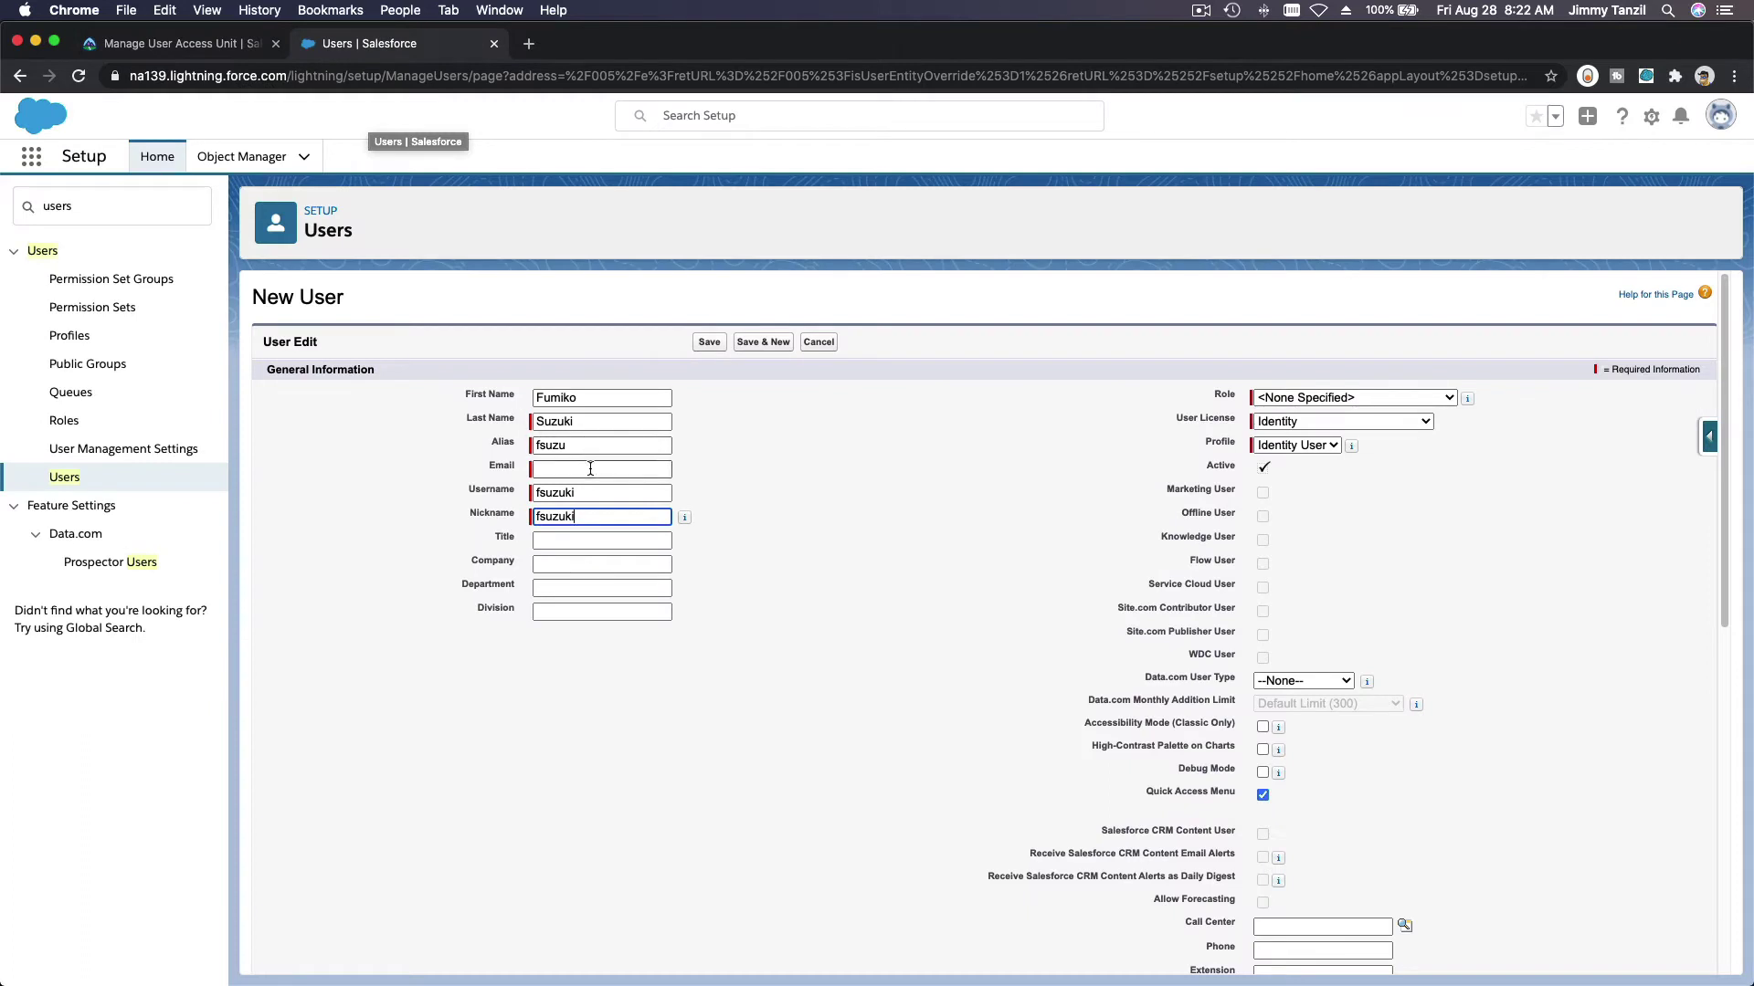
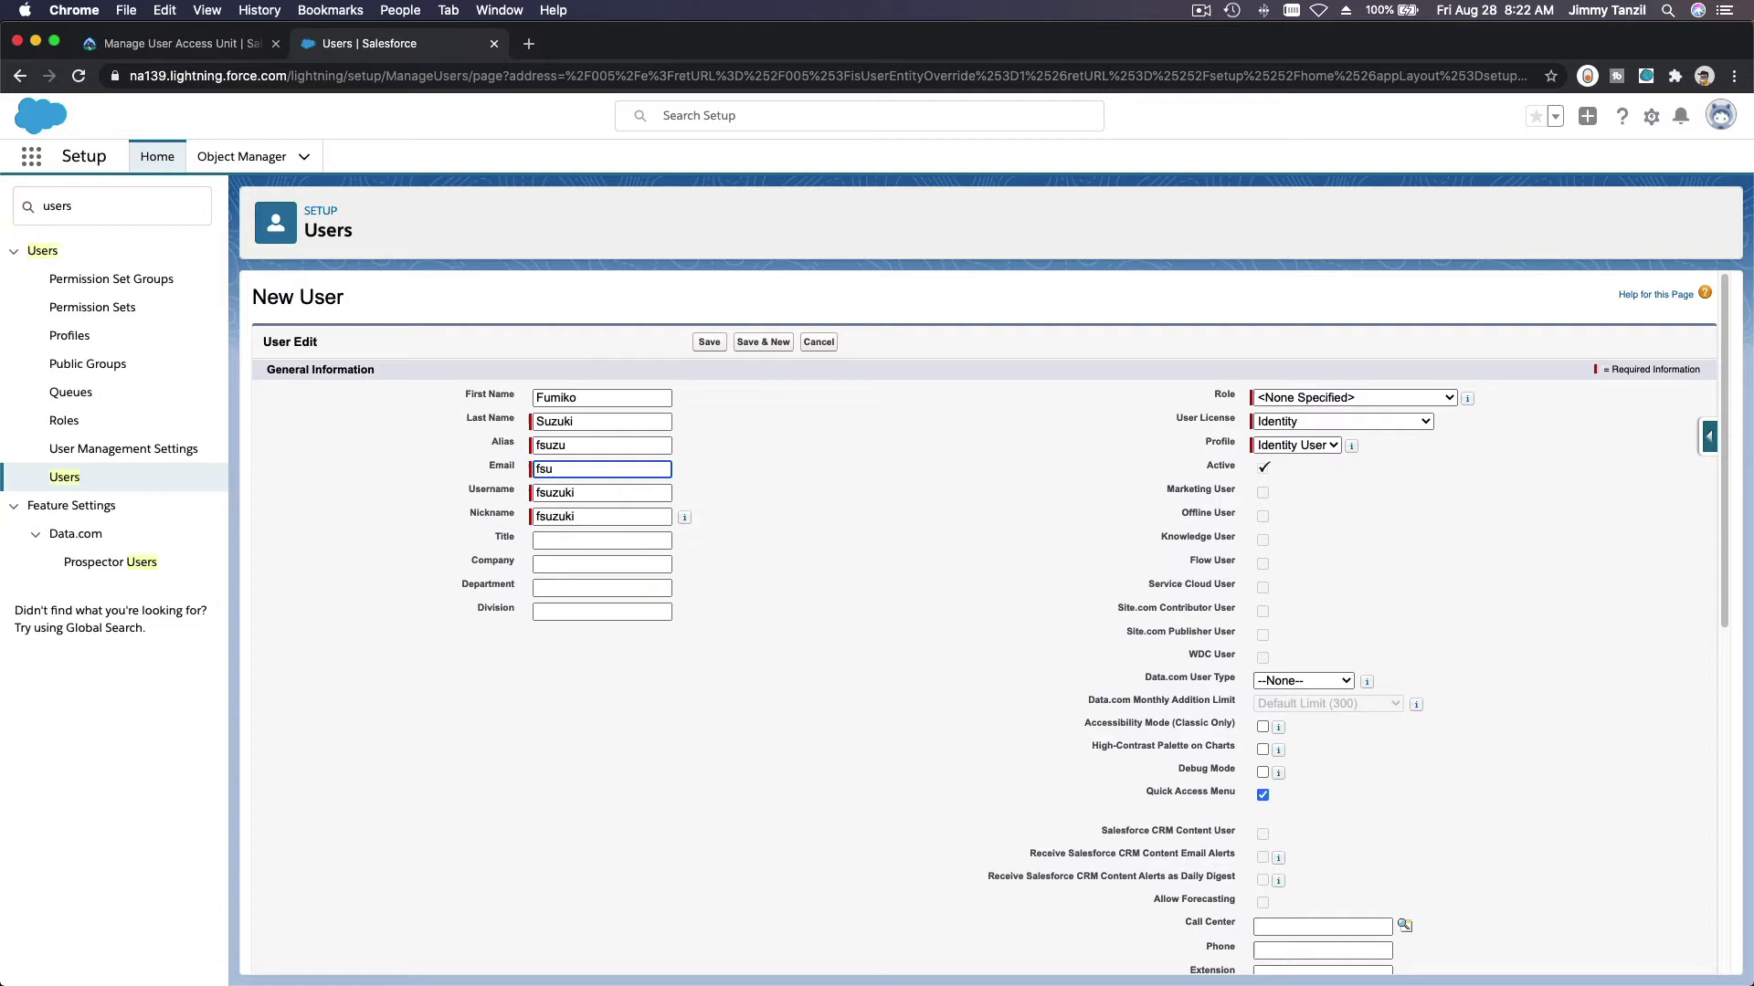
{"action": "key", "text": "Tab"}
{"action": "key", "text": "BackSpace"}
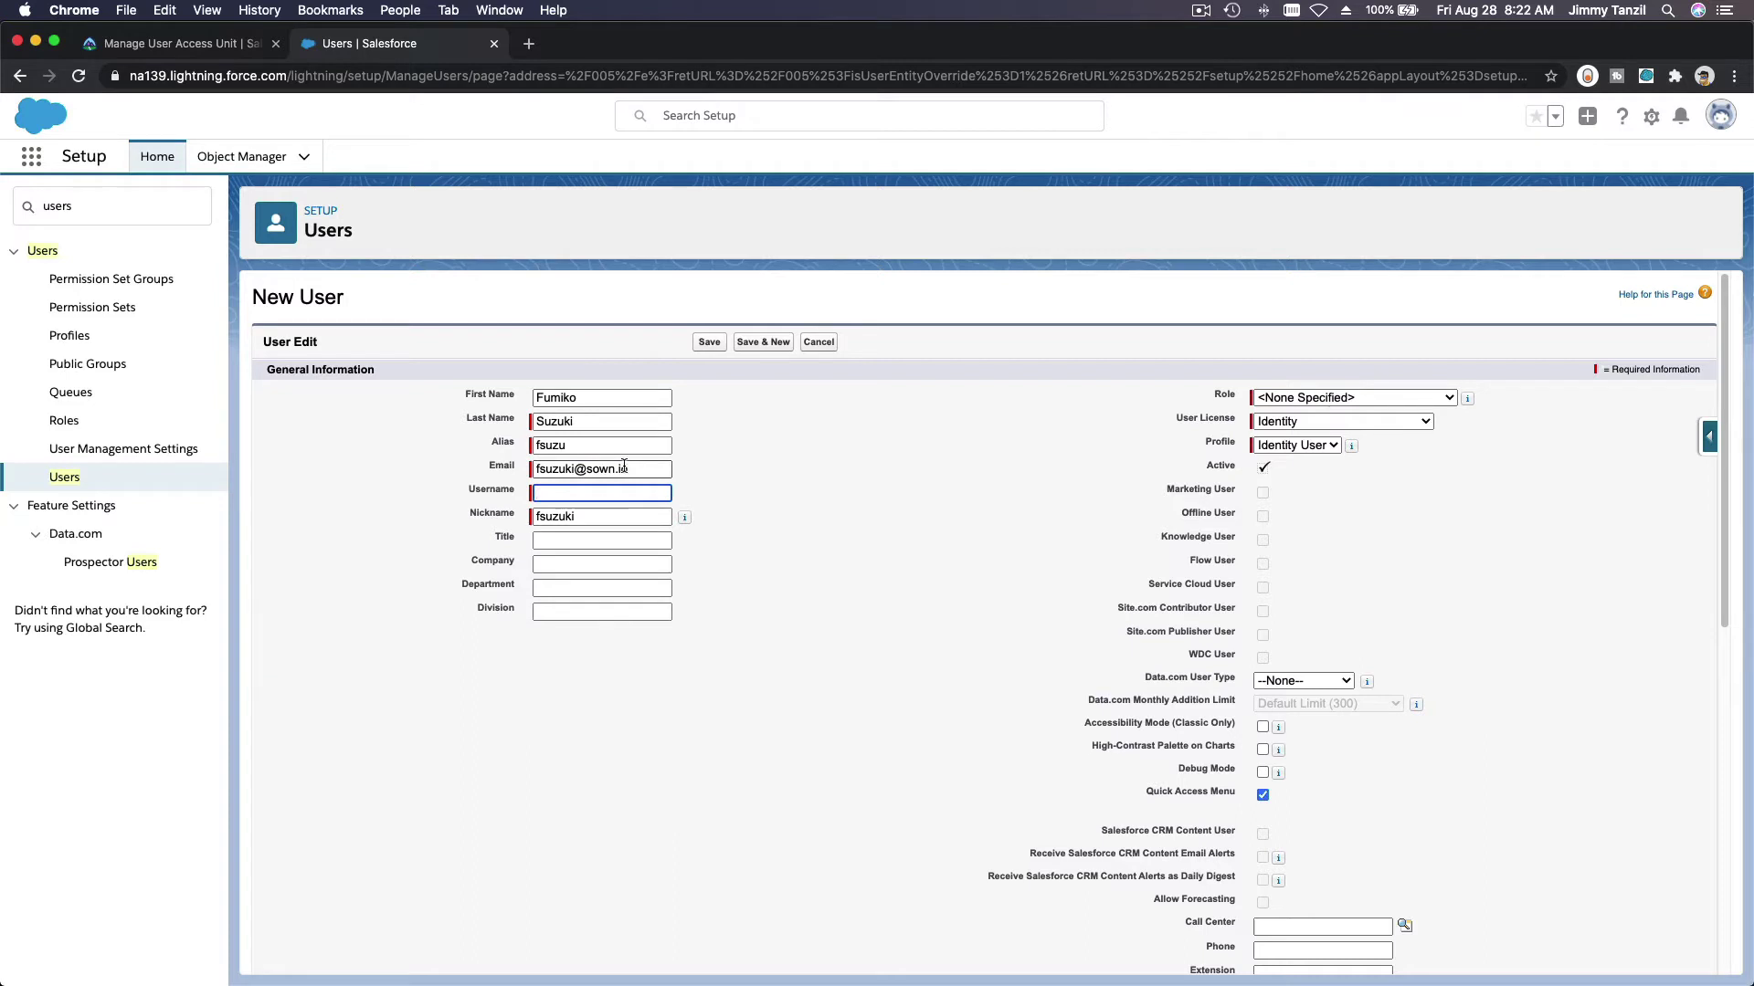
{"action": "left_click", "coordinate": [623, 468]}
{"action": "key", "text": "Tab"}
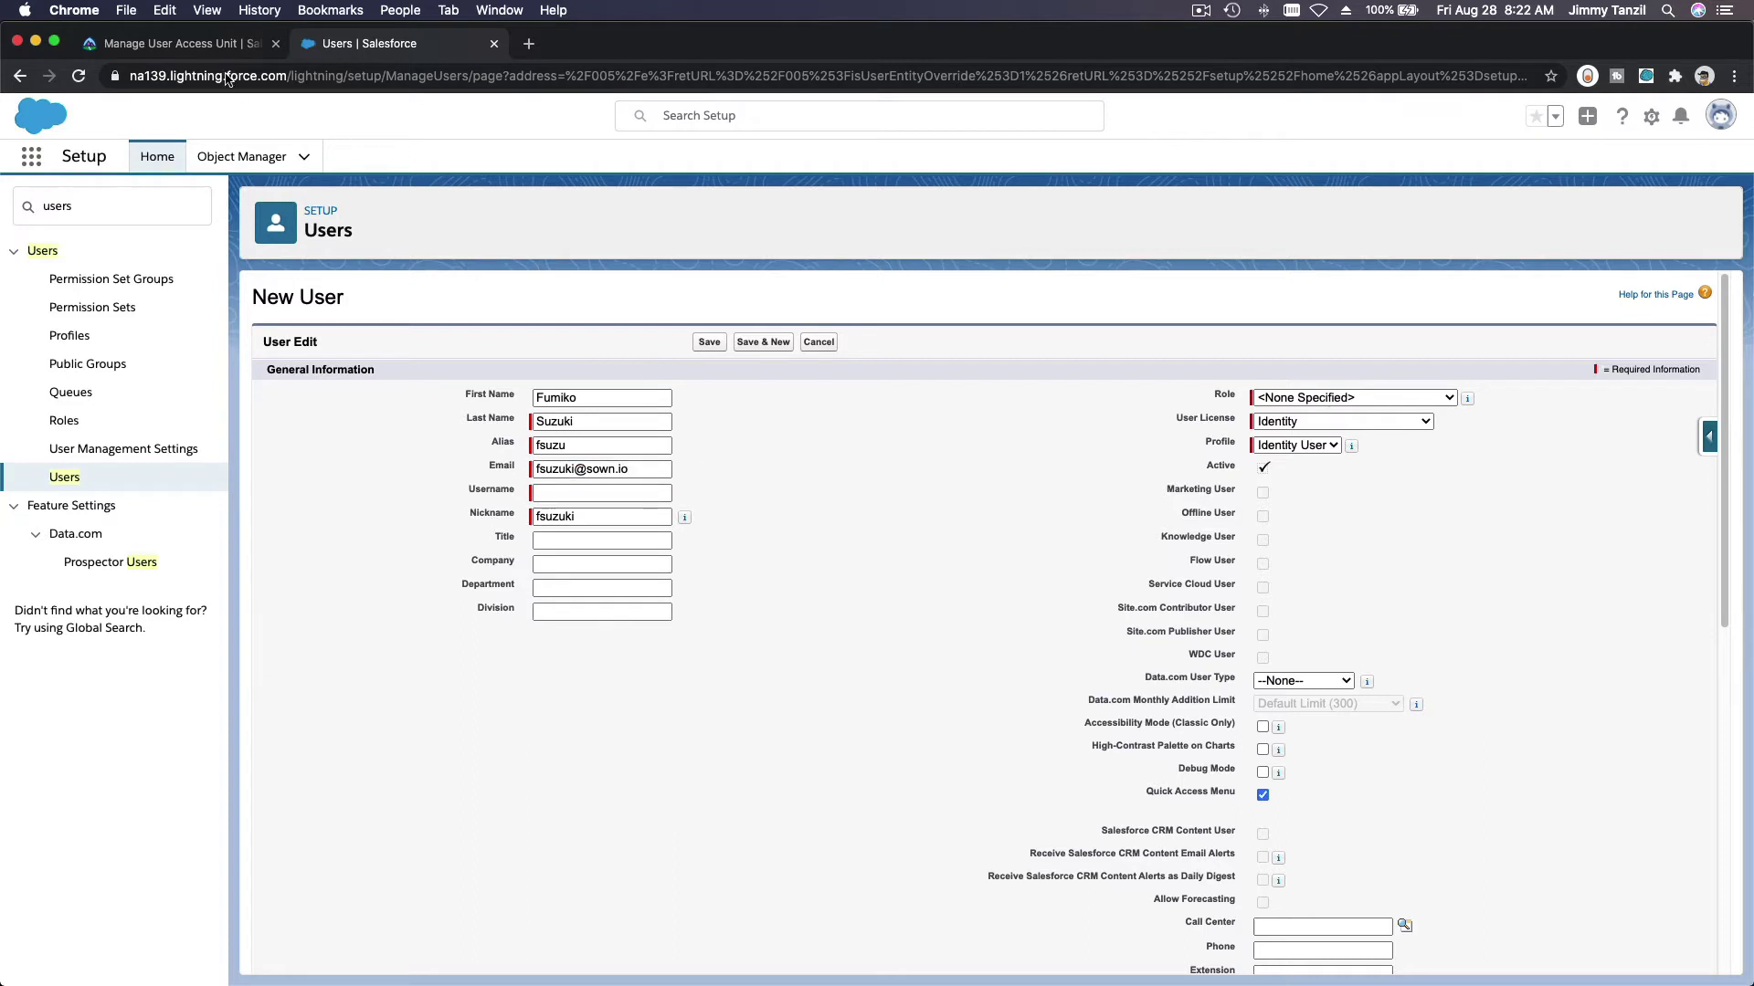
{"action": "left_click", "coordinate": [219, 41]}
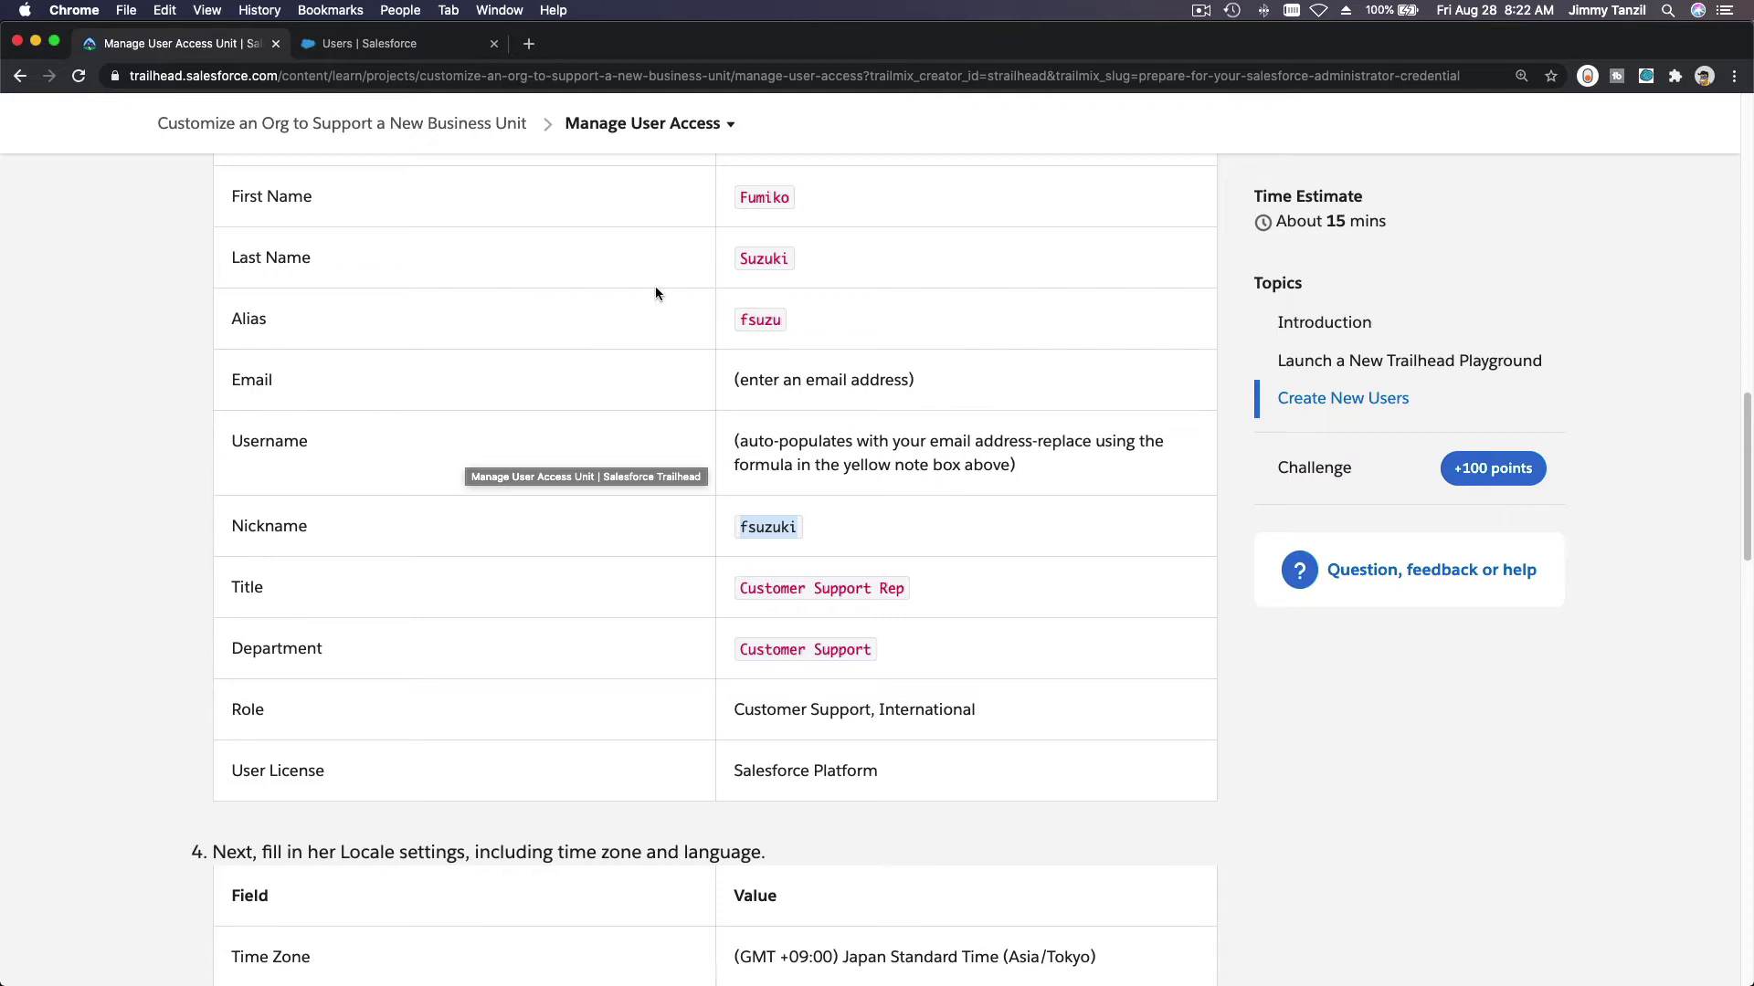
{"action": "left_click", "coordinate": [426, 51]}
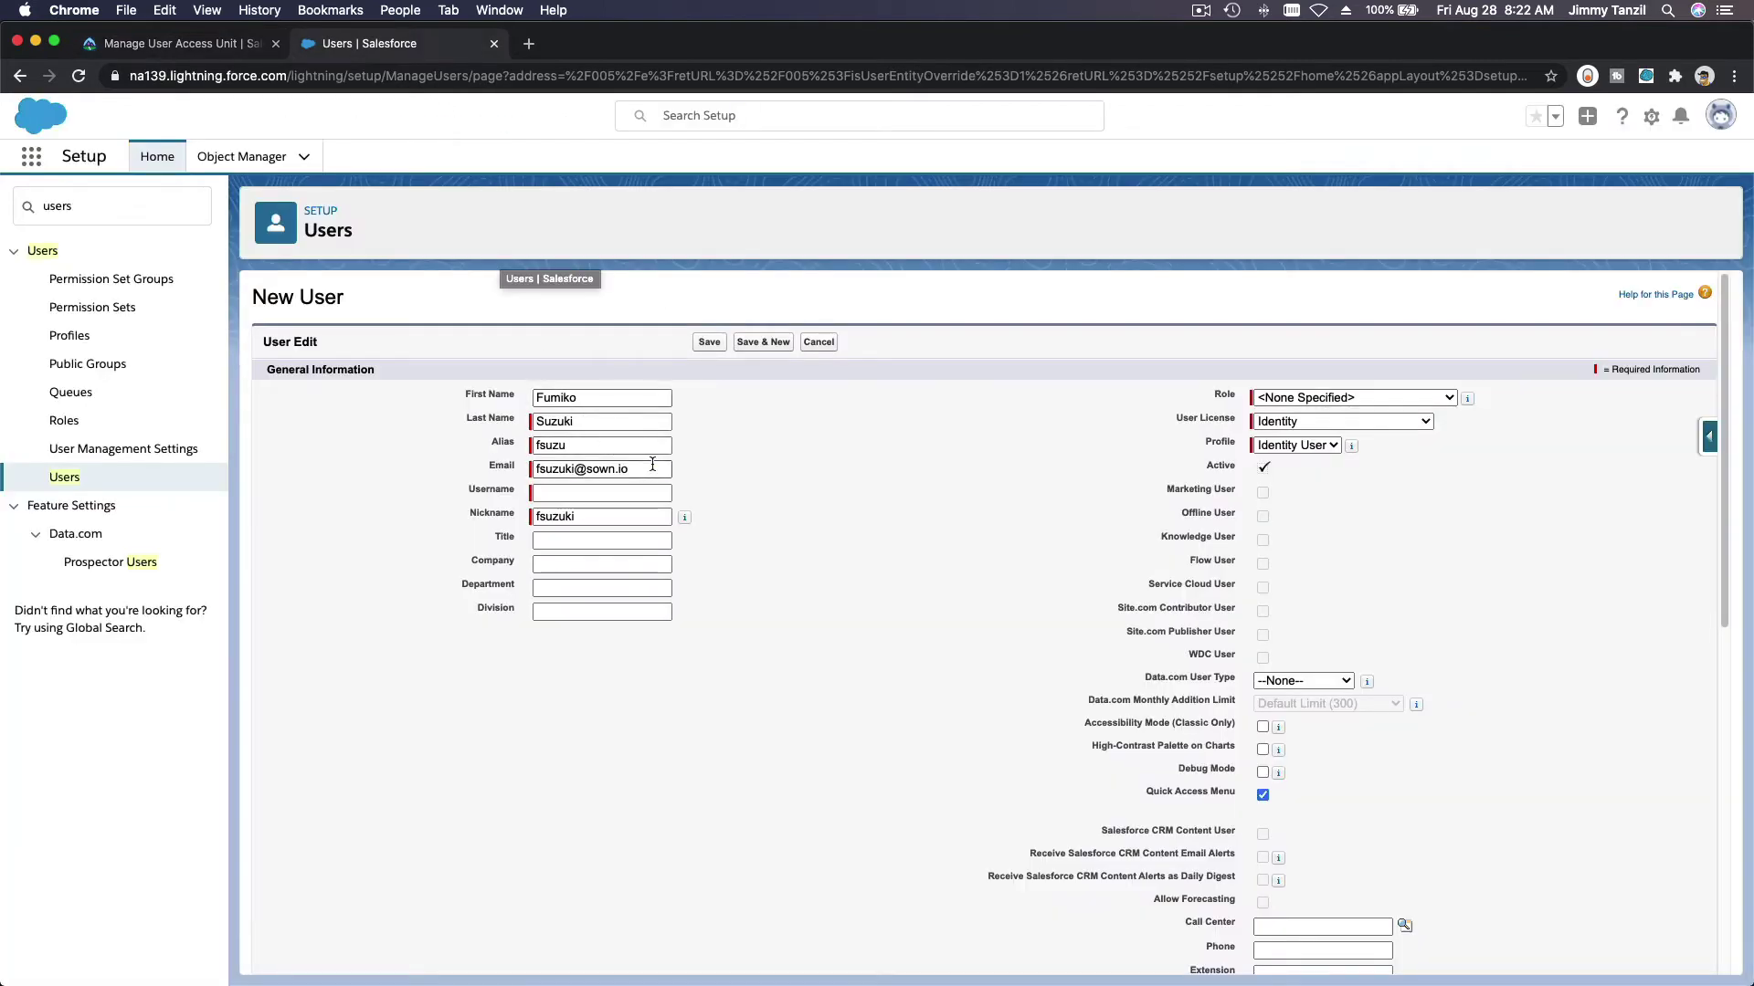
{"action": "triple_click", "coordinate": [652, 466]}
{"action": "key", "text": "ctrl+c"}
{"action": "key", "text": "Tab"}
{"action": "key", "text": "ctrl+v"}
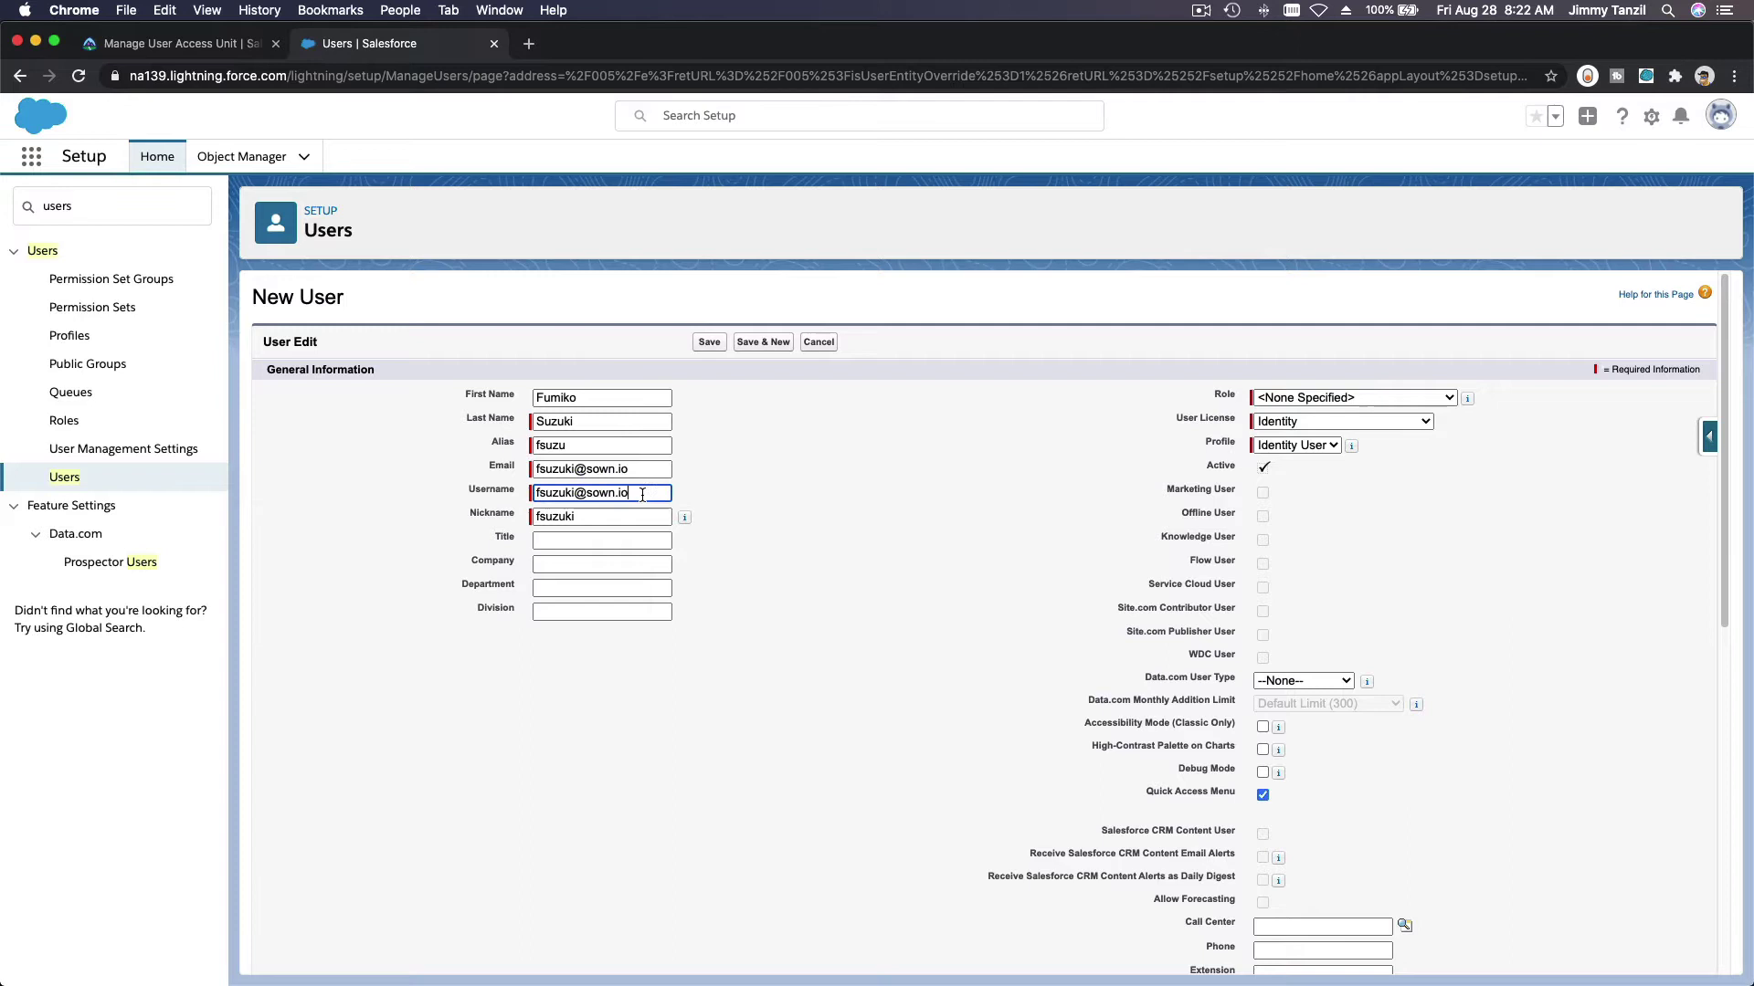
{"action": "left_click", "coordinate": [773, 461]}
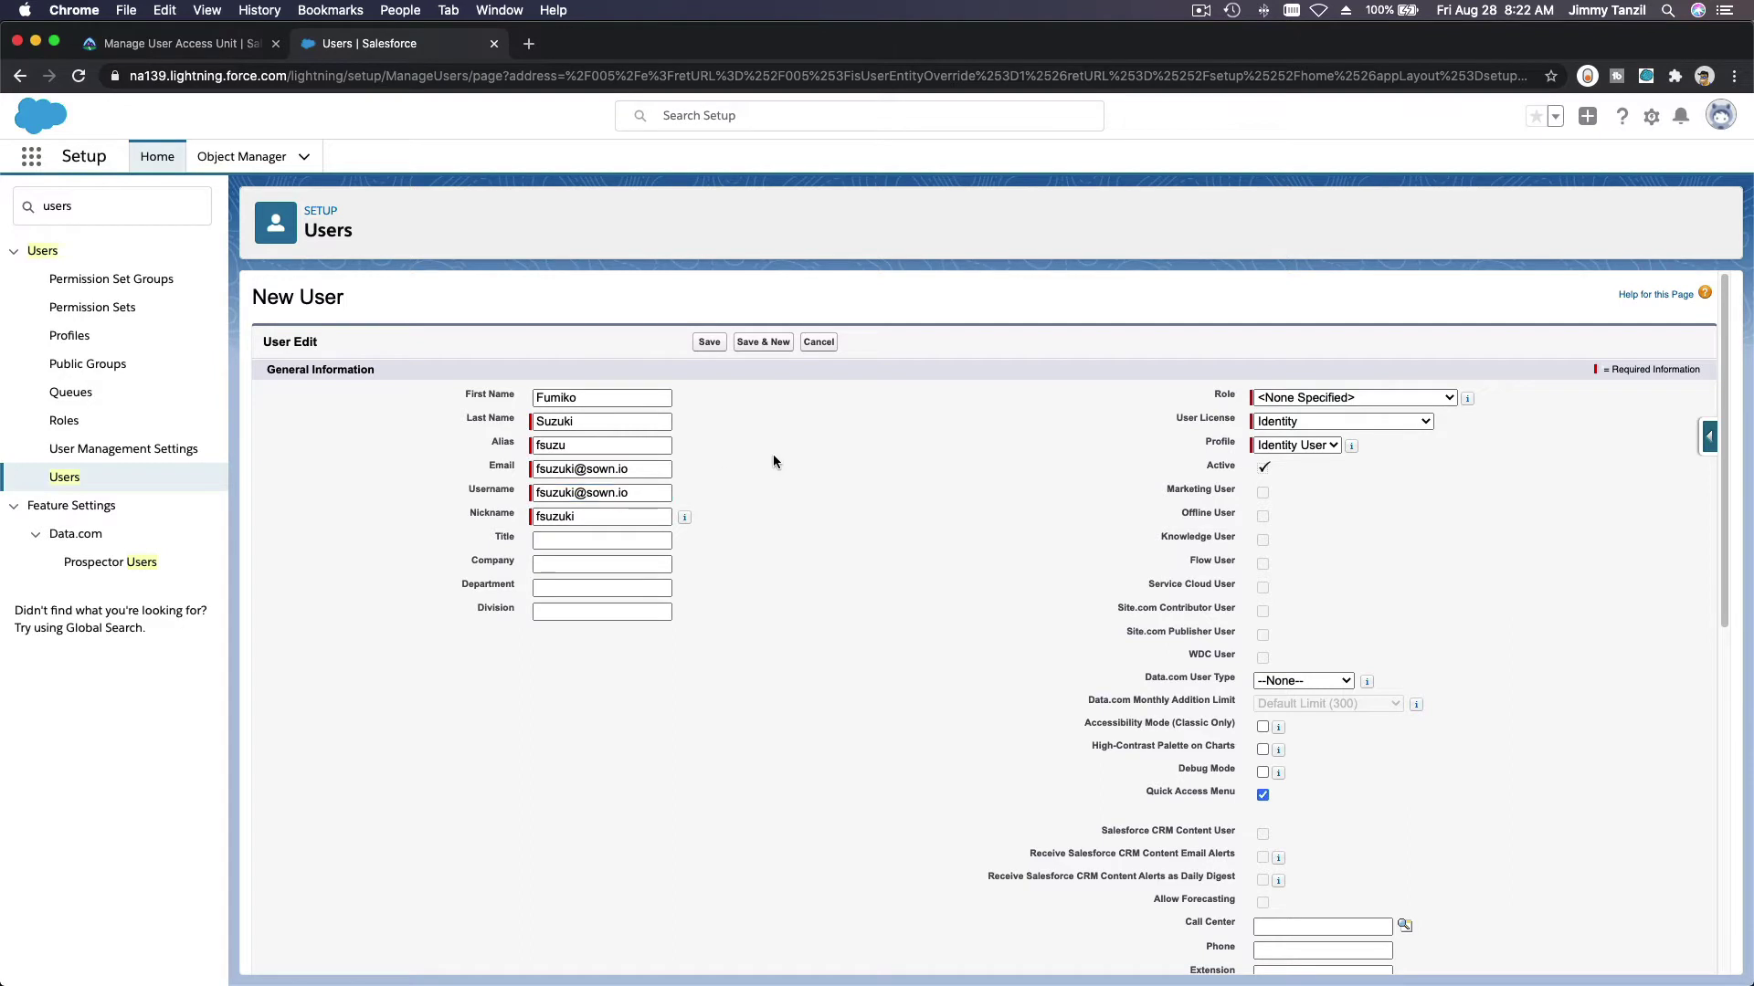
Step: Set the user's Title to Customer Support Rep, copied from Trailhead
{"action": "left_click", "coordinate": [224, 45]}
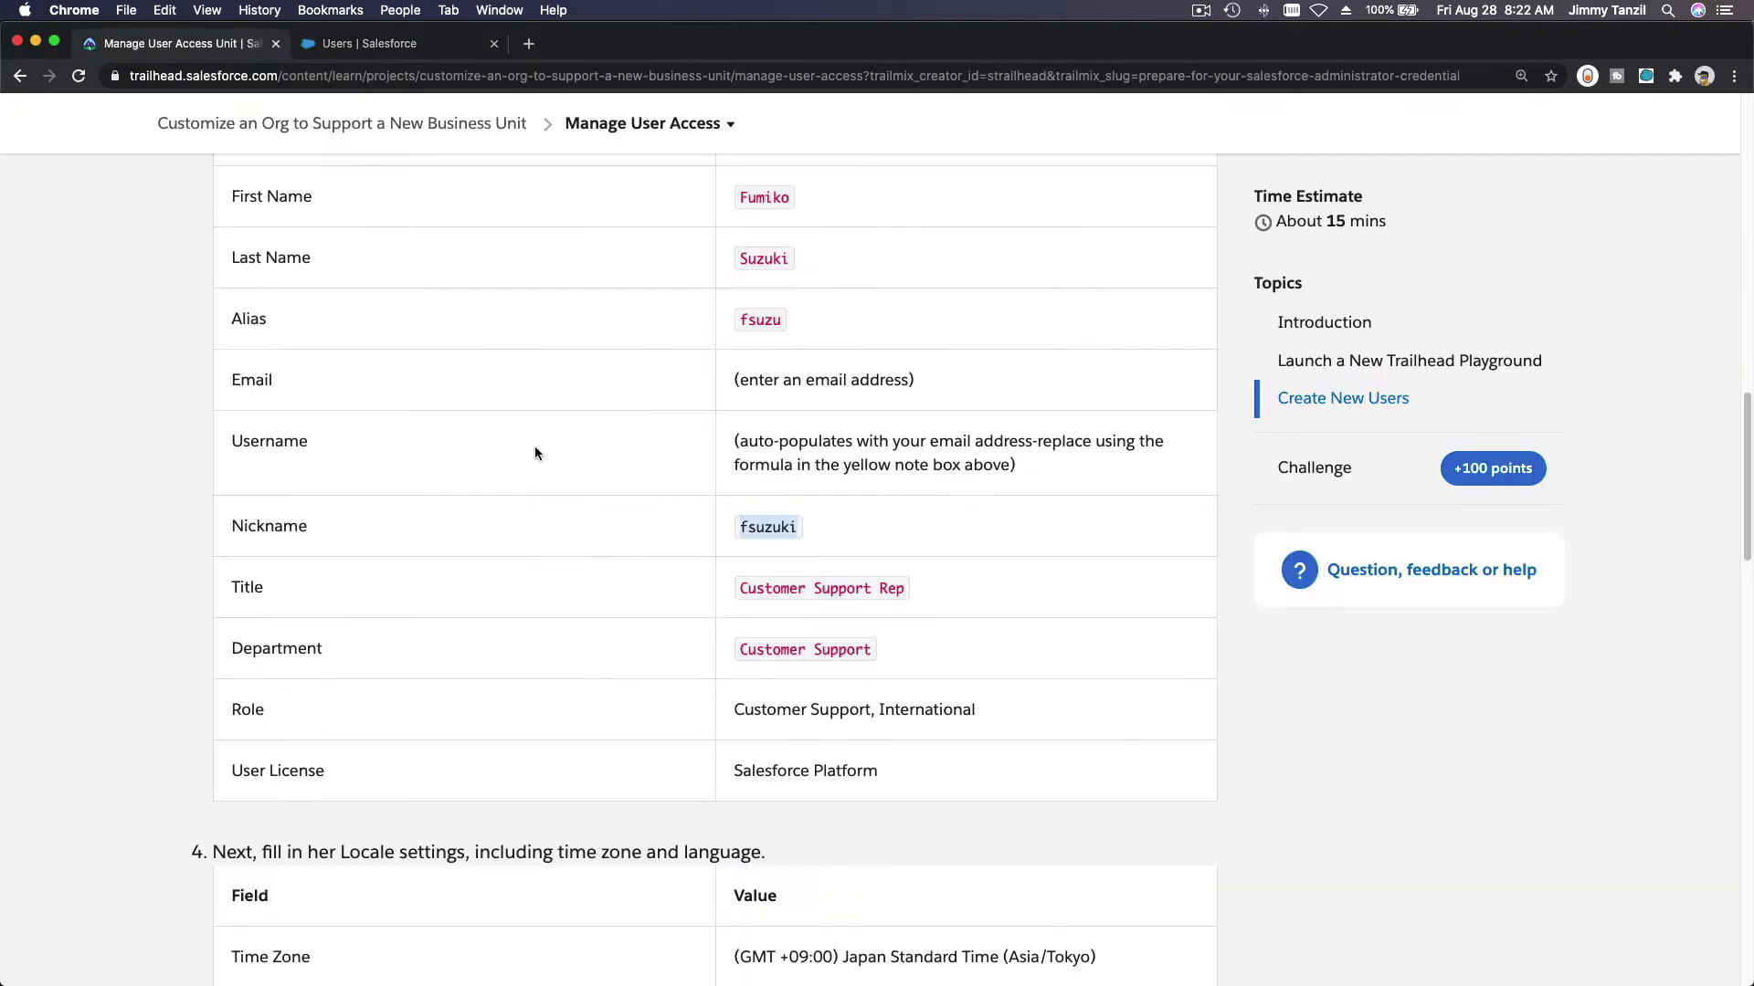
{"action": "triple_click", "coordinate": [743, 589]}
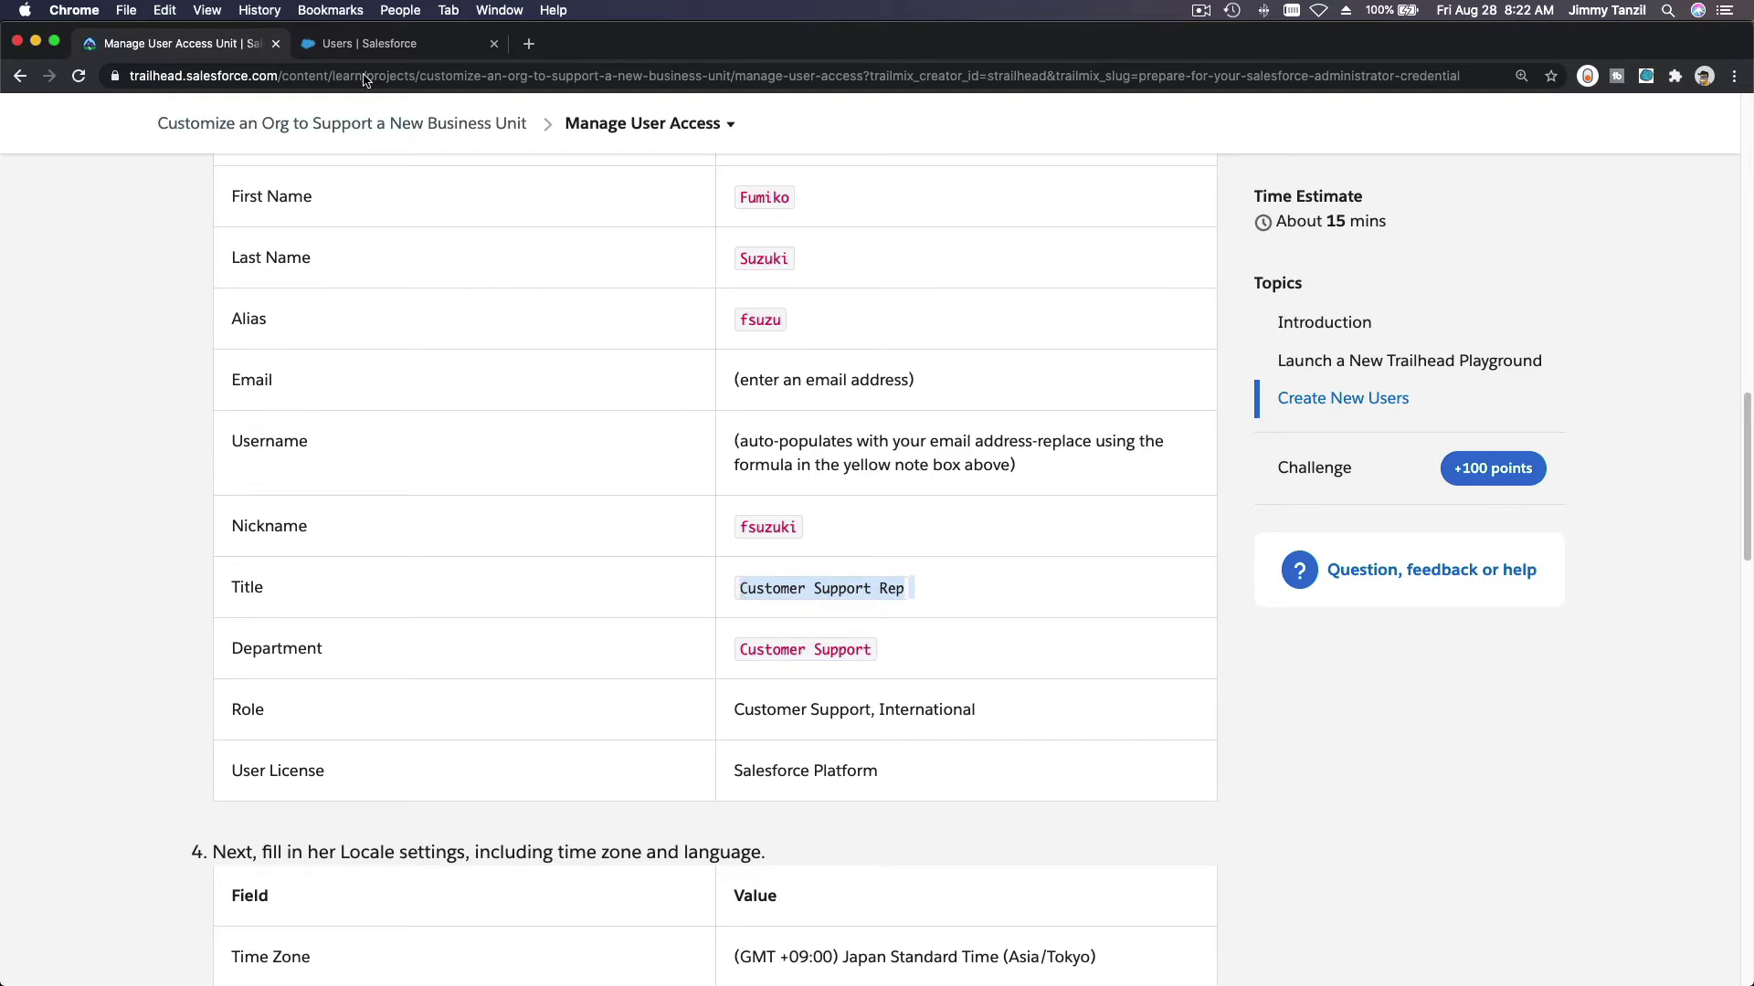
{"action": "left_click", "coordinate": [369, 46]}
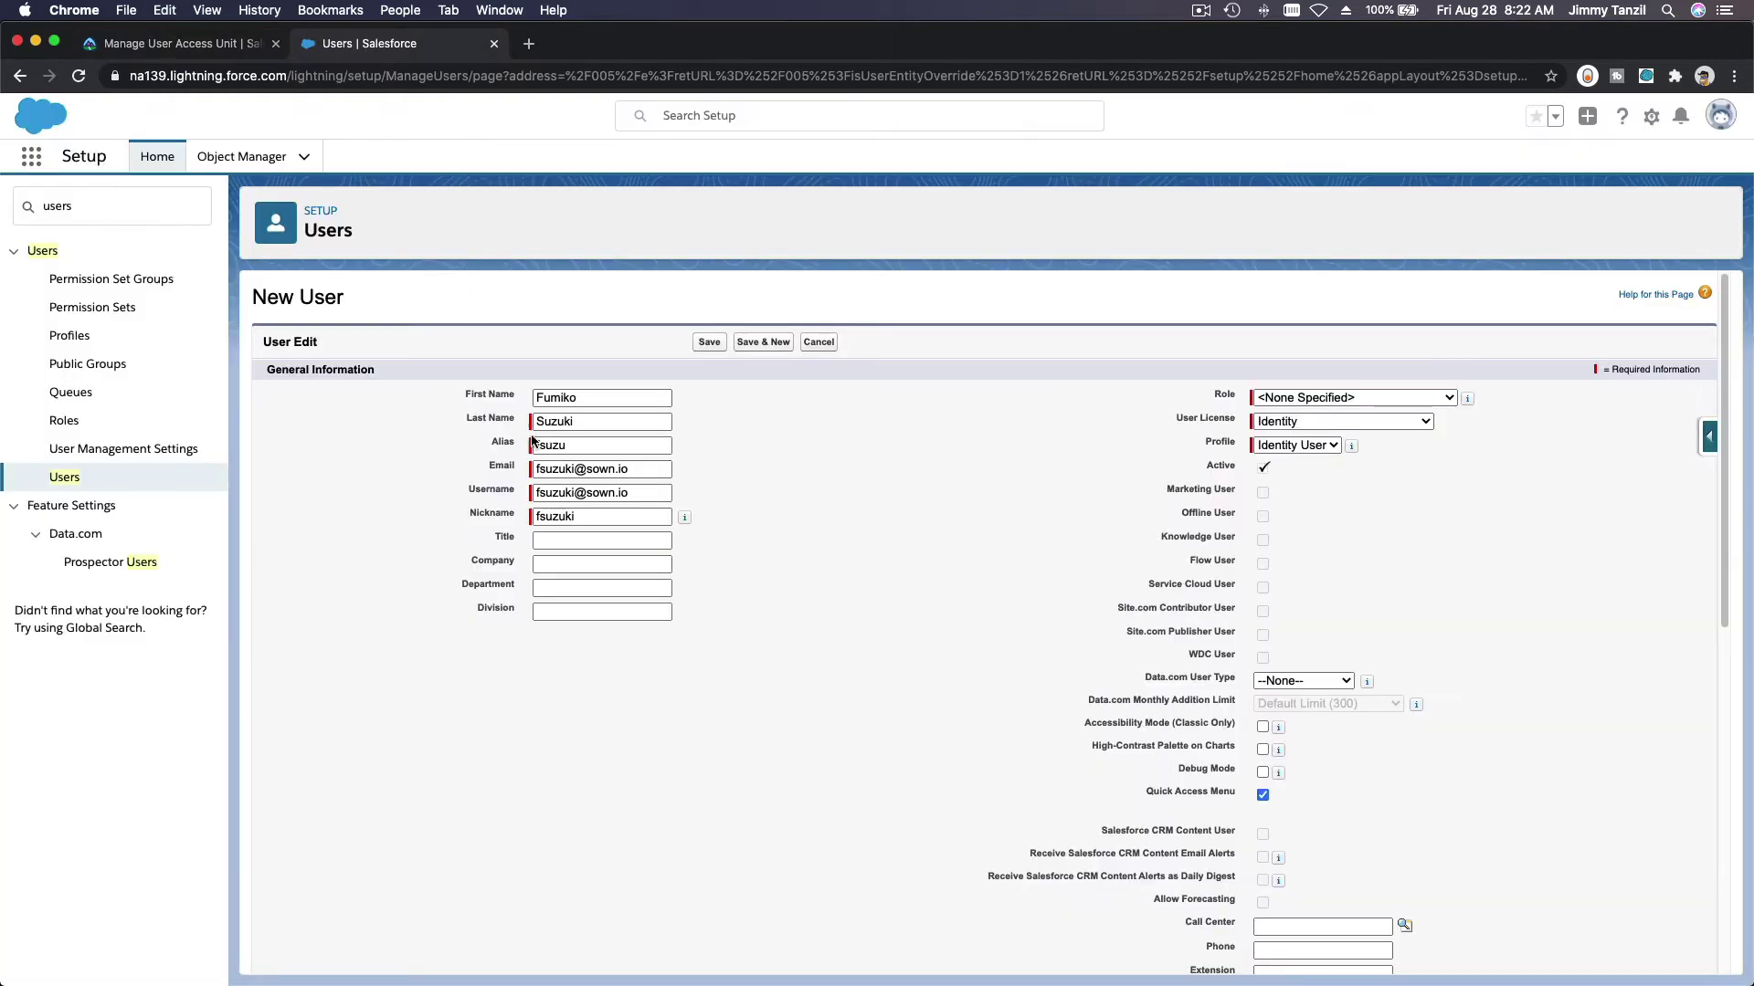
{"action": "left_click", "coordinate": [582, 540]}
{"action": "key", "text": "super+v"}
Step: Set Department to Customer Support and Company to Sown.IO
{"action": "key", "text": "ctrl+shift+Tab"}
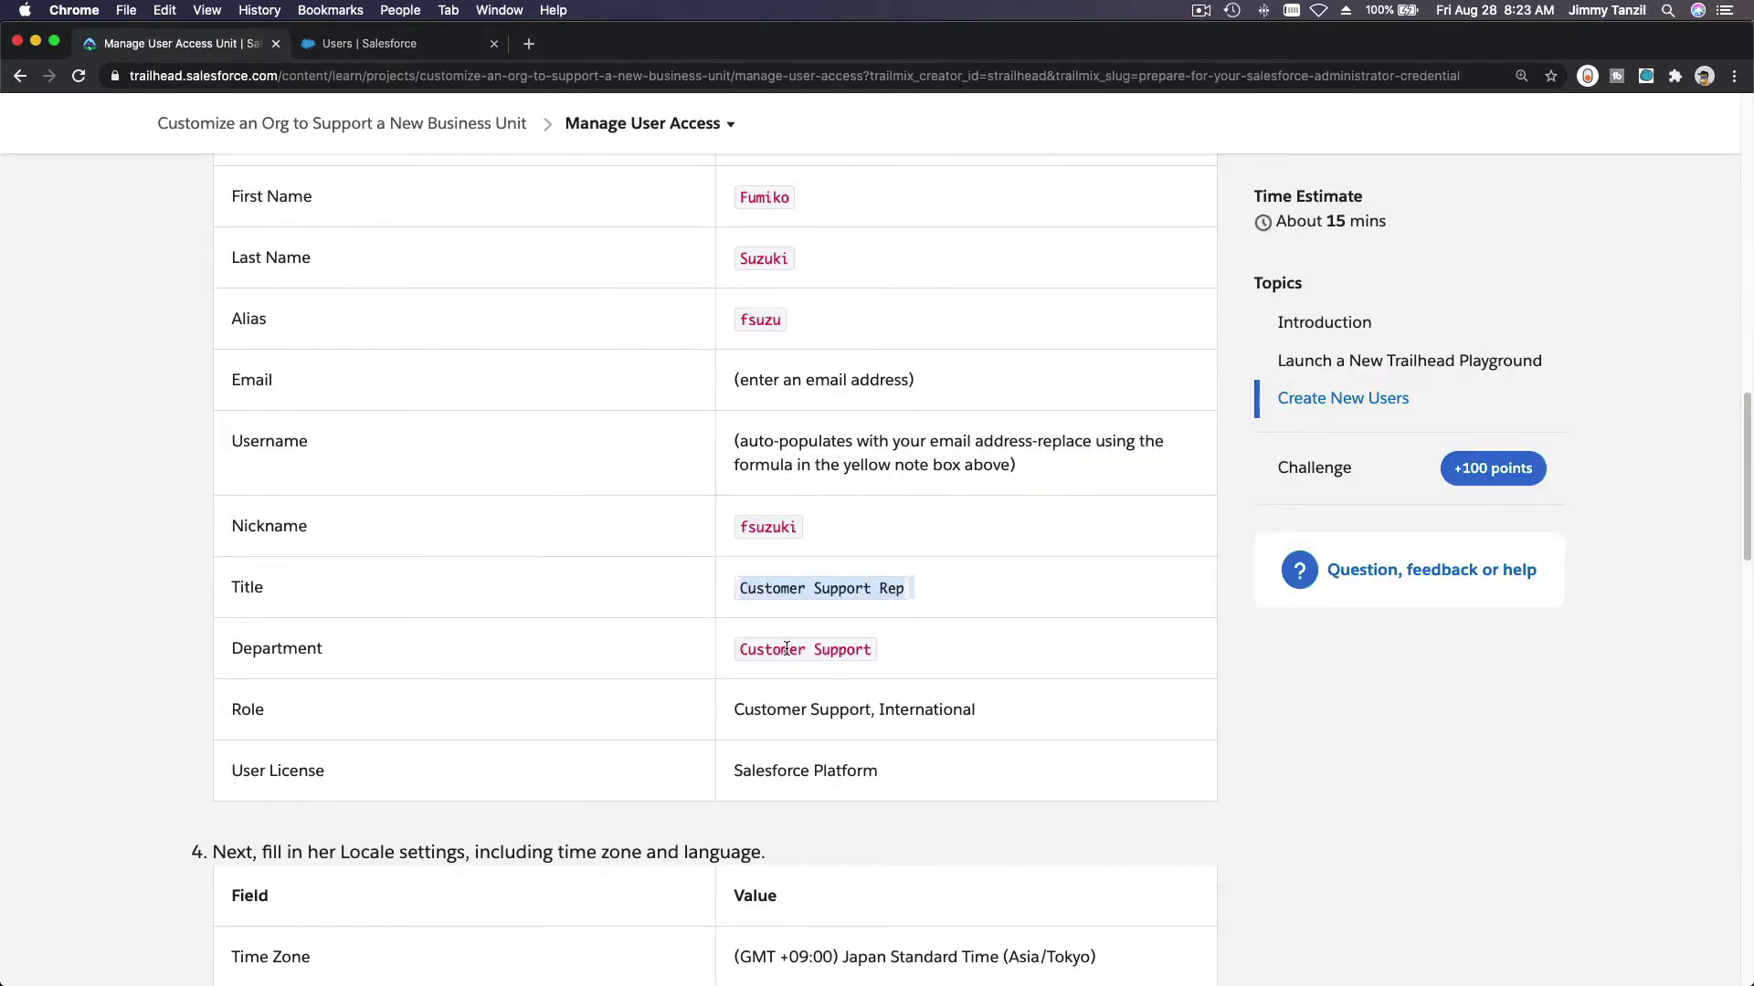
{"action": "left_click", "coordinate": [769, 650]}
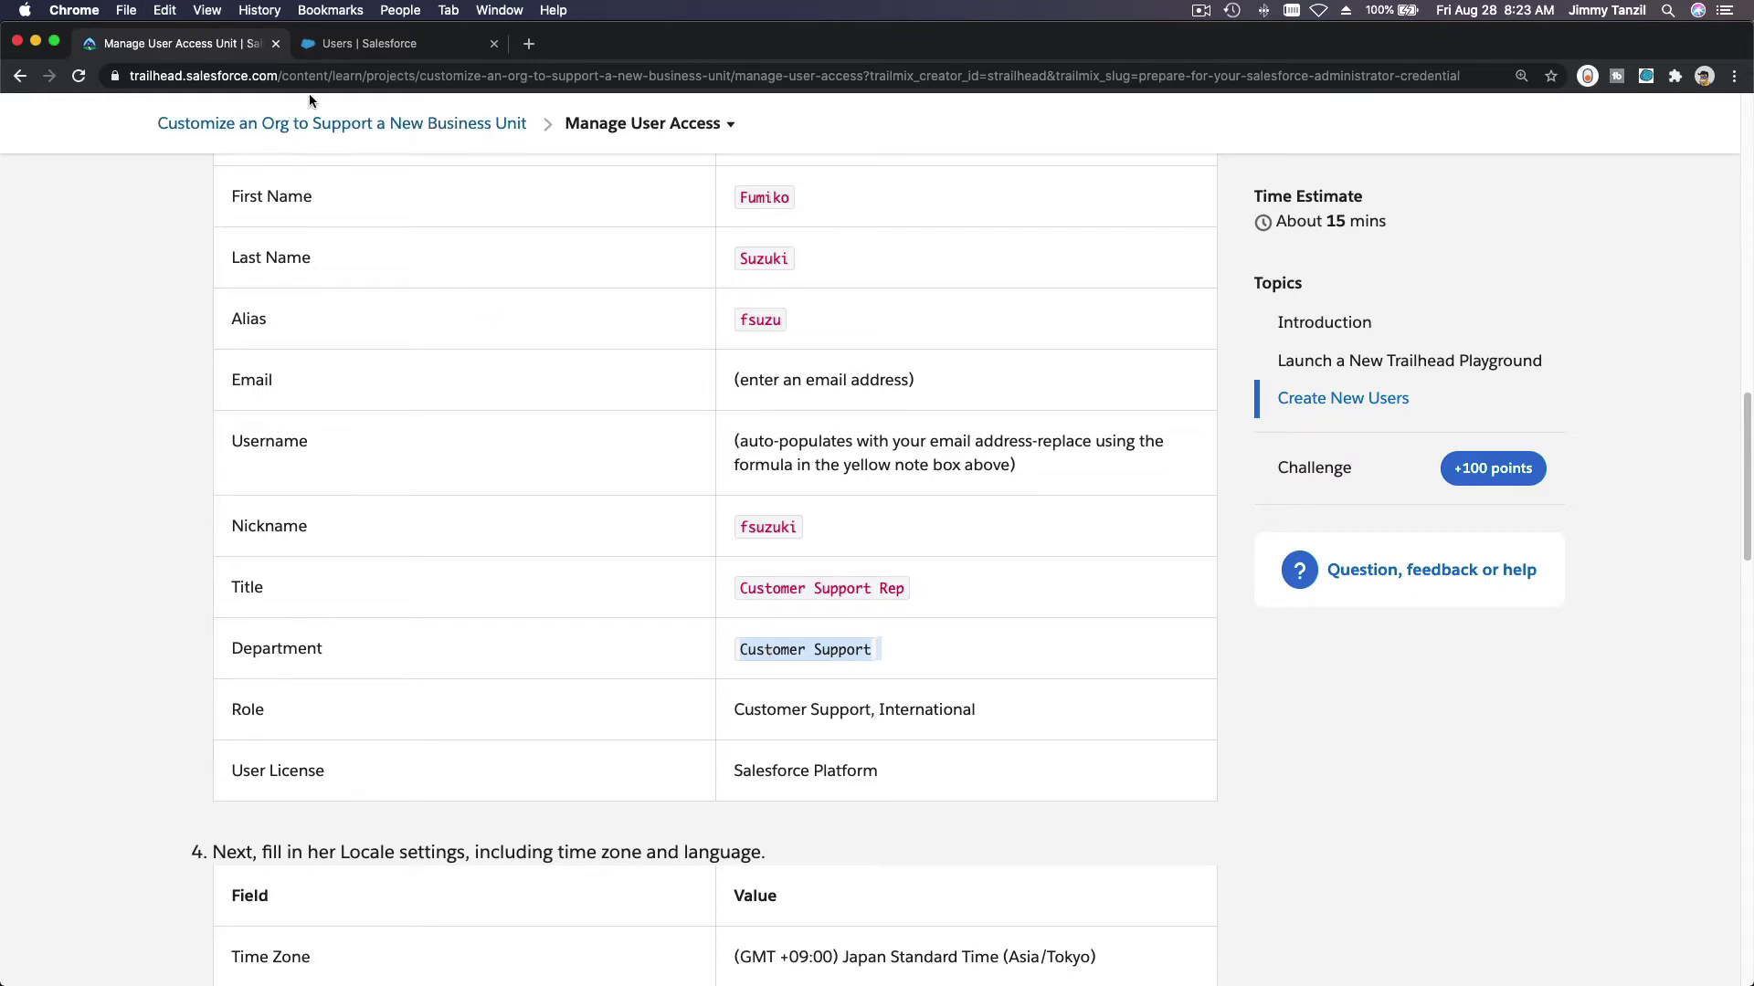
{"action": "left_click", "coordinate": [352, 44]}
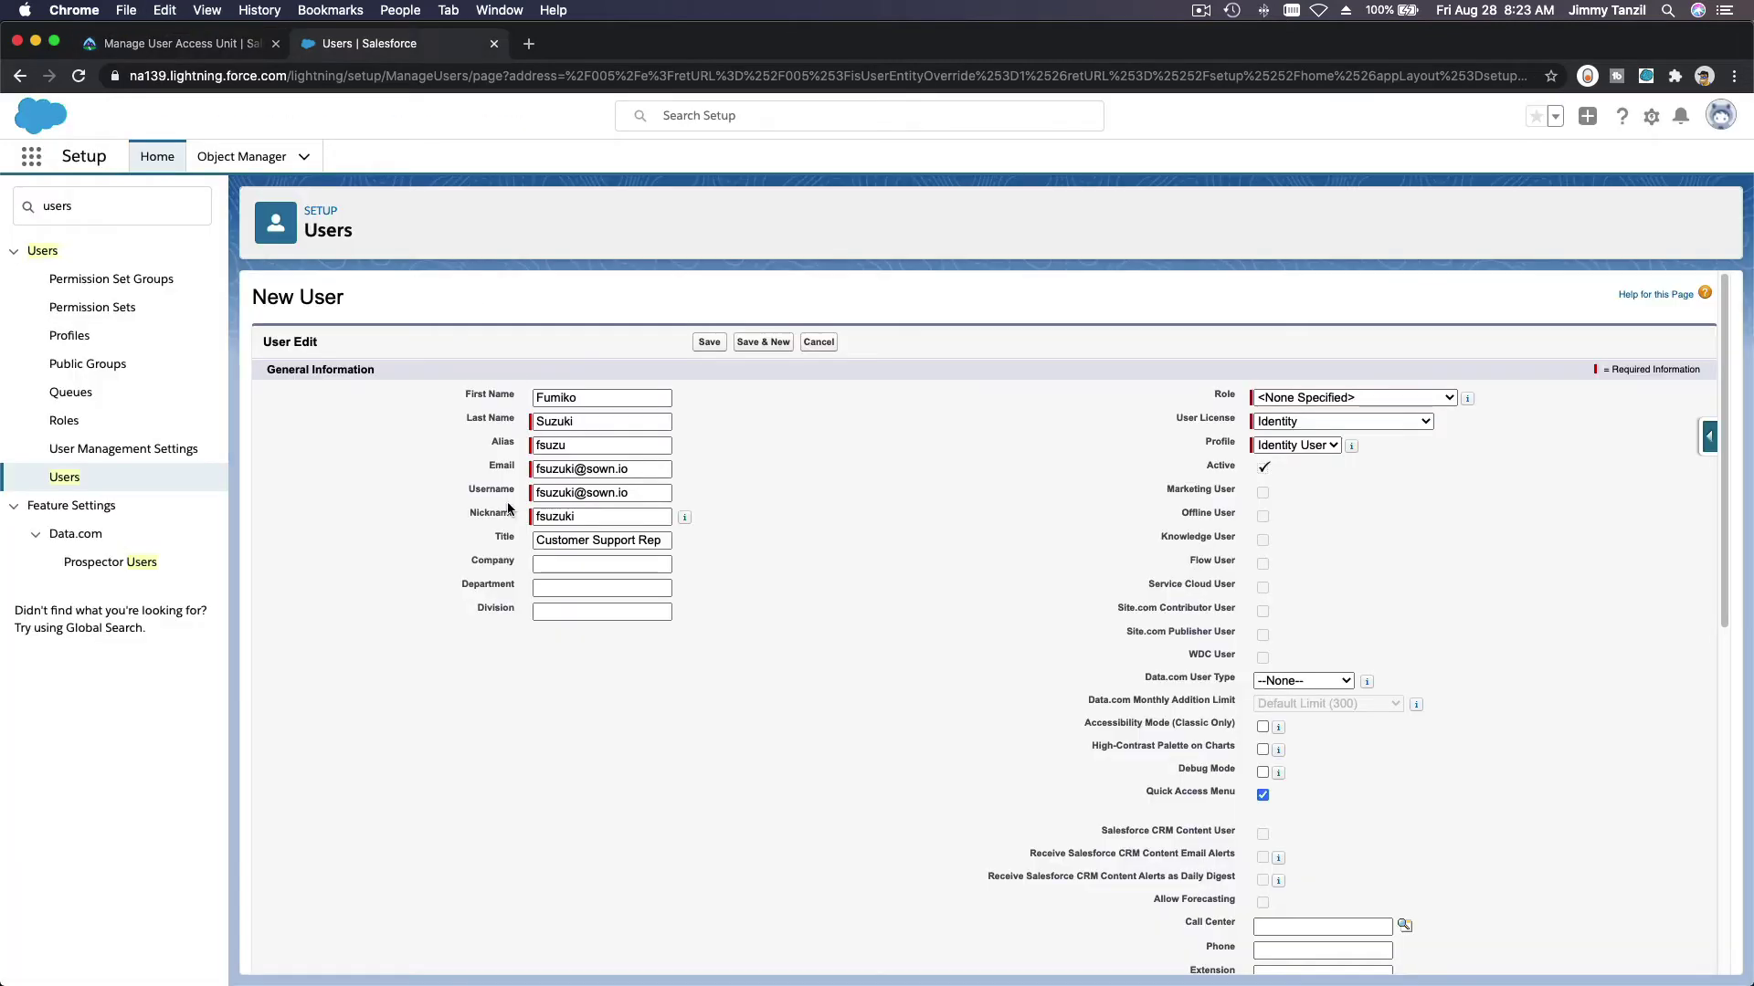
{"action": "left_click", "coordinate": [580, 585]}
{"action": "left_click", "coordinate": [188, 43]}
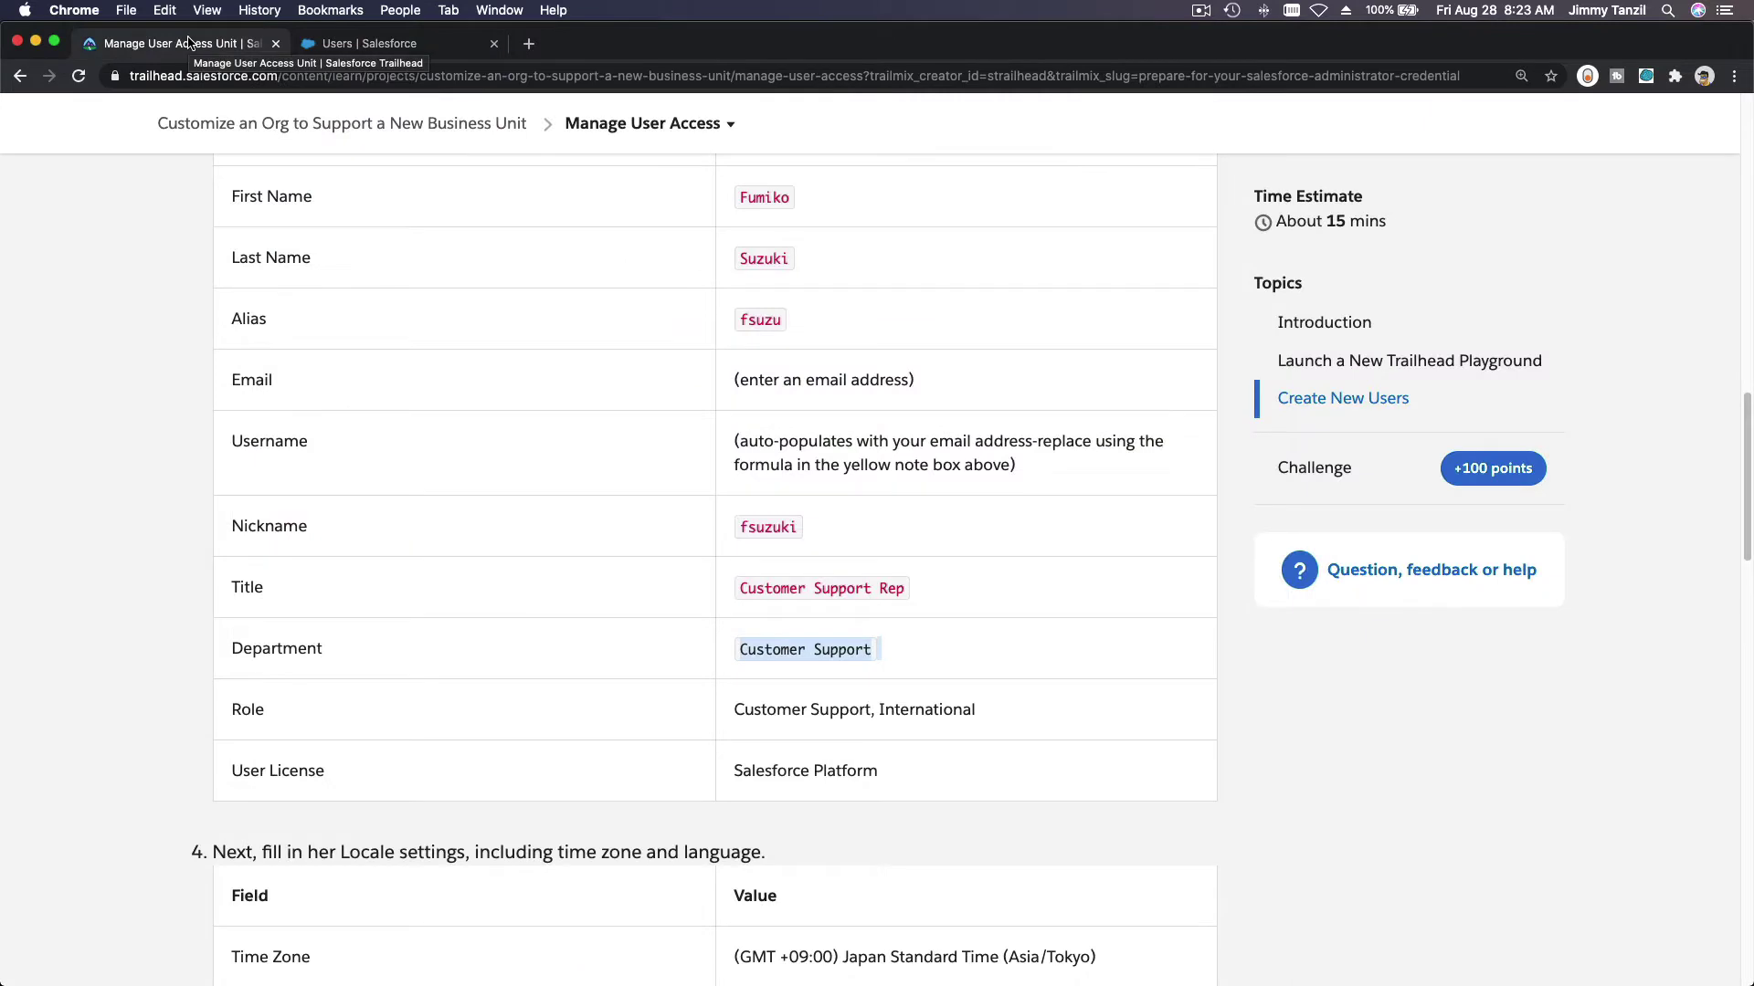
{"action": "left_click", "coordinate": [411, 46]}
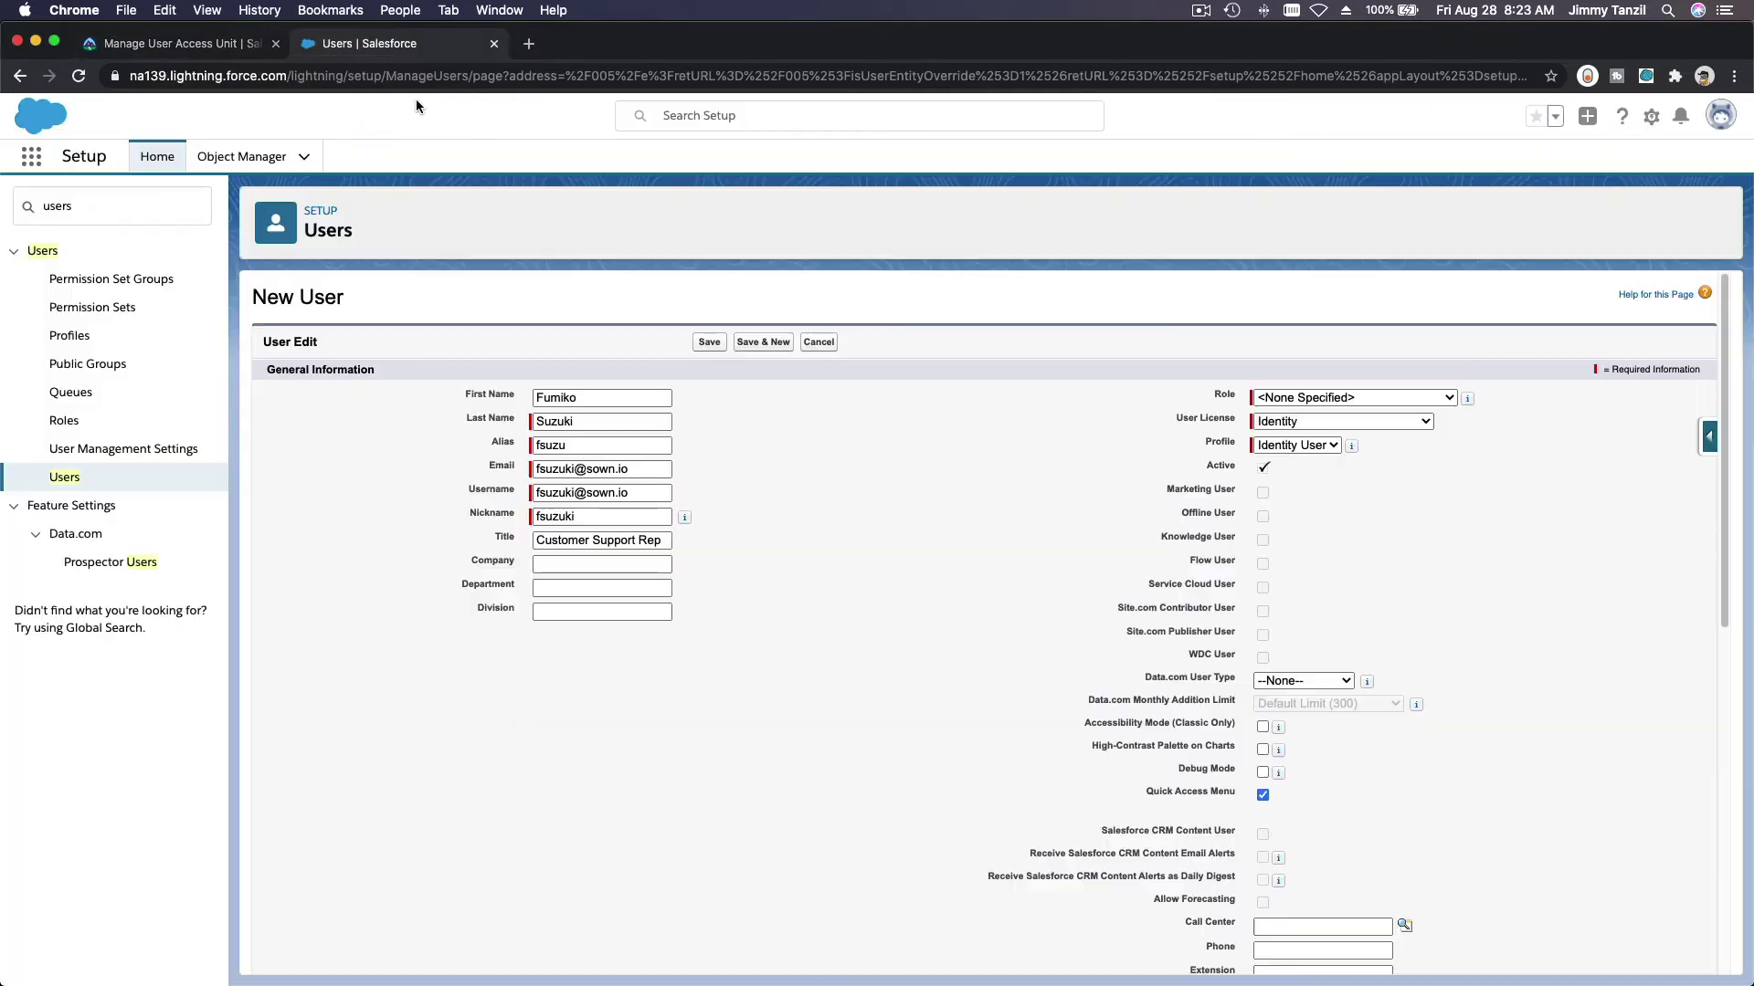
{"action": "left_click", "coordinate": [582, 589]}
{"action": "left_click", "coordinate": [603, 616]}
{"action": "left_click", "coordinate": [653, 563]}
{"action": "type", "text": "Sow"}
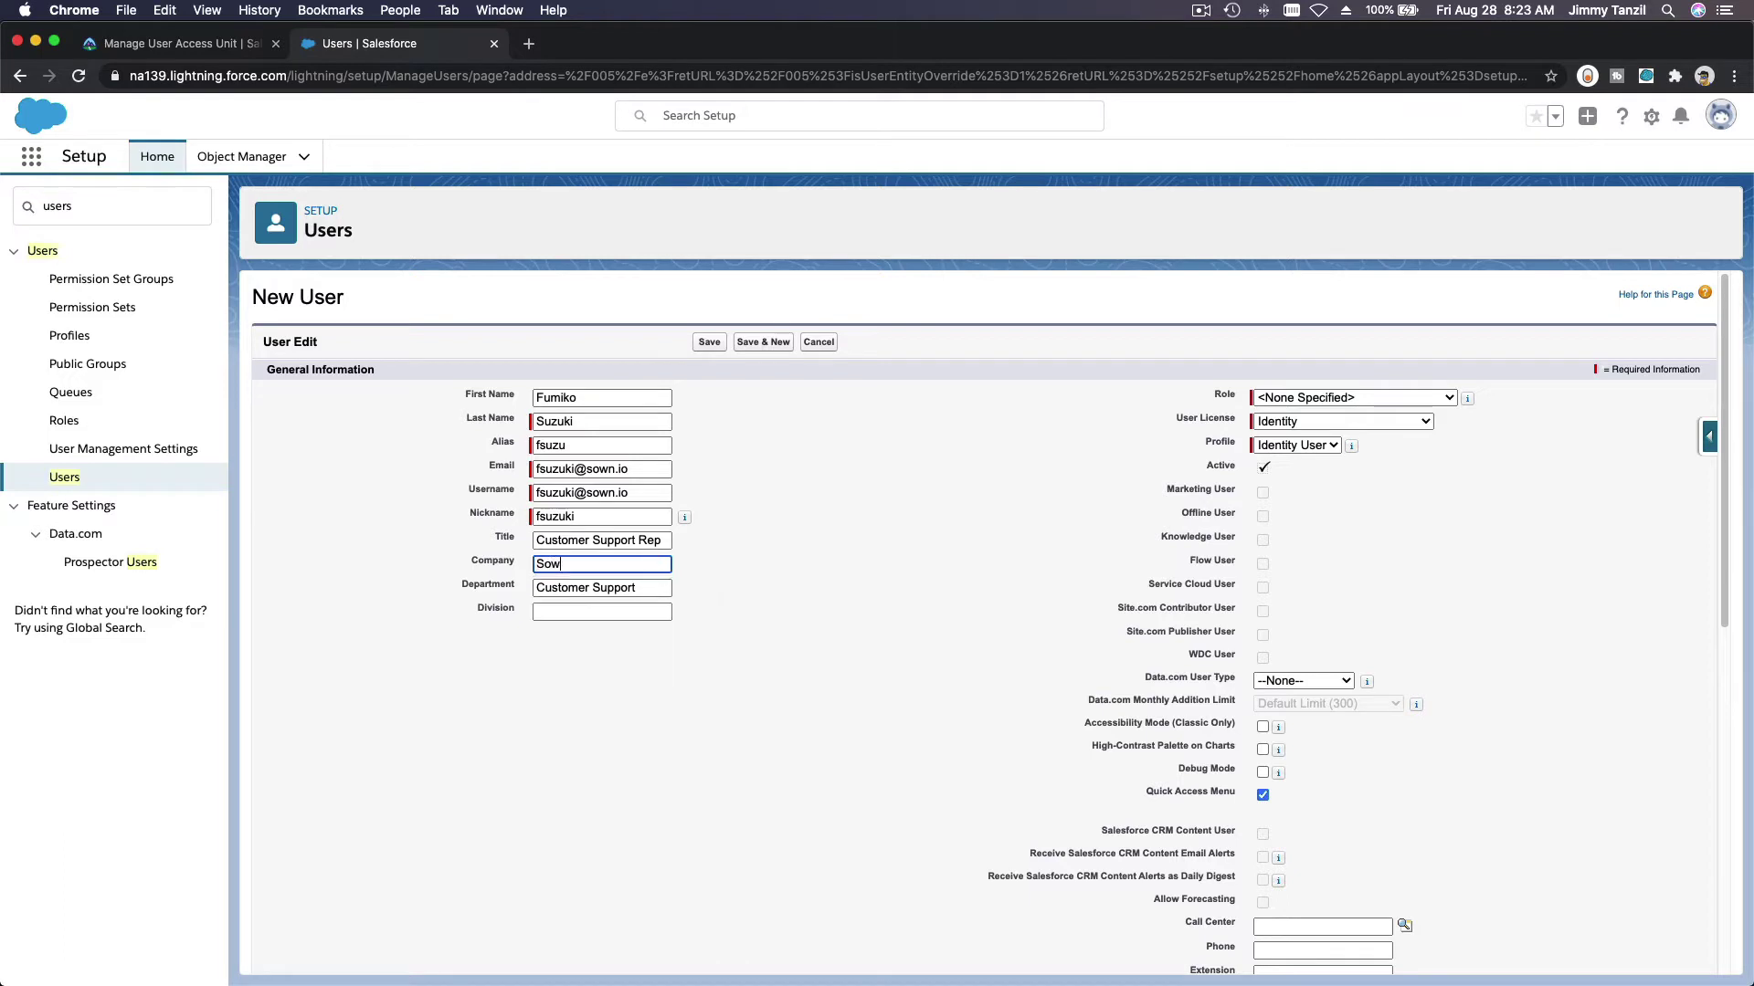
{"action": "type", "text": "n.IO"}
Step: Assign the role Customer Support, International and the Salesforce Platform user licence
{"action": "left_click", "coordinate": [209, 47]}
{"action": "scroll", "coordinate": [639, 585], "scroll_direction": "down", "scroll_amount": 3}
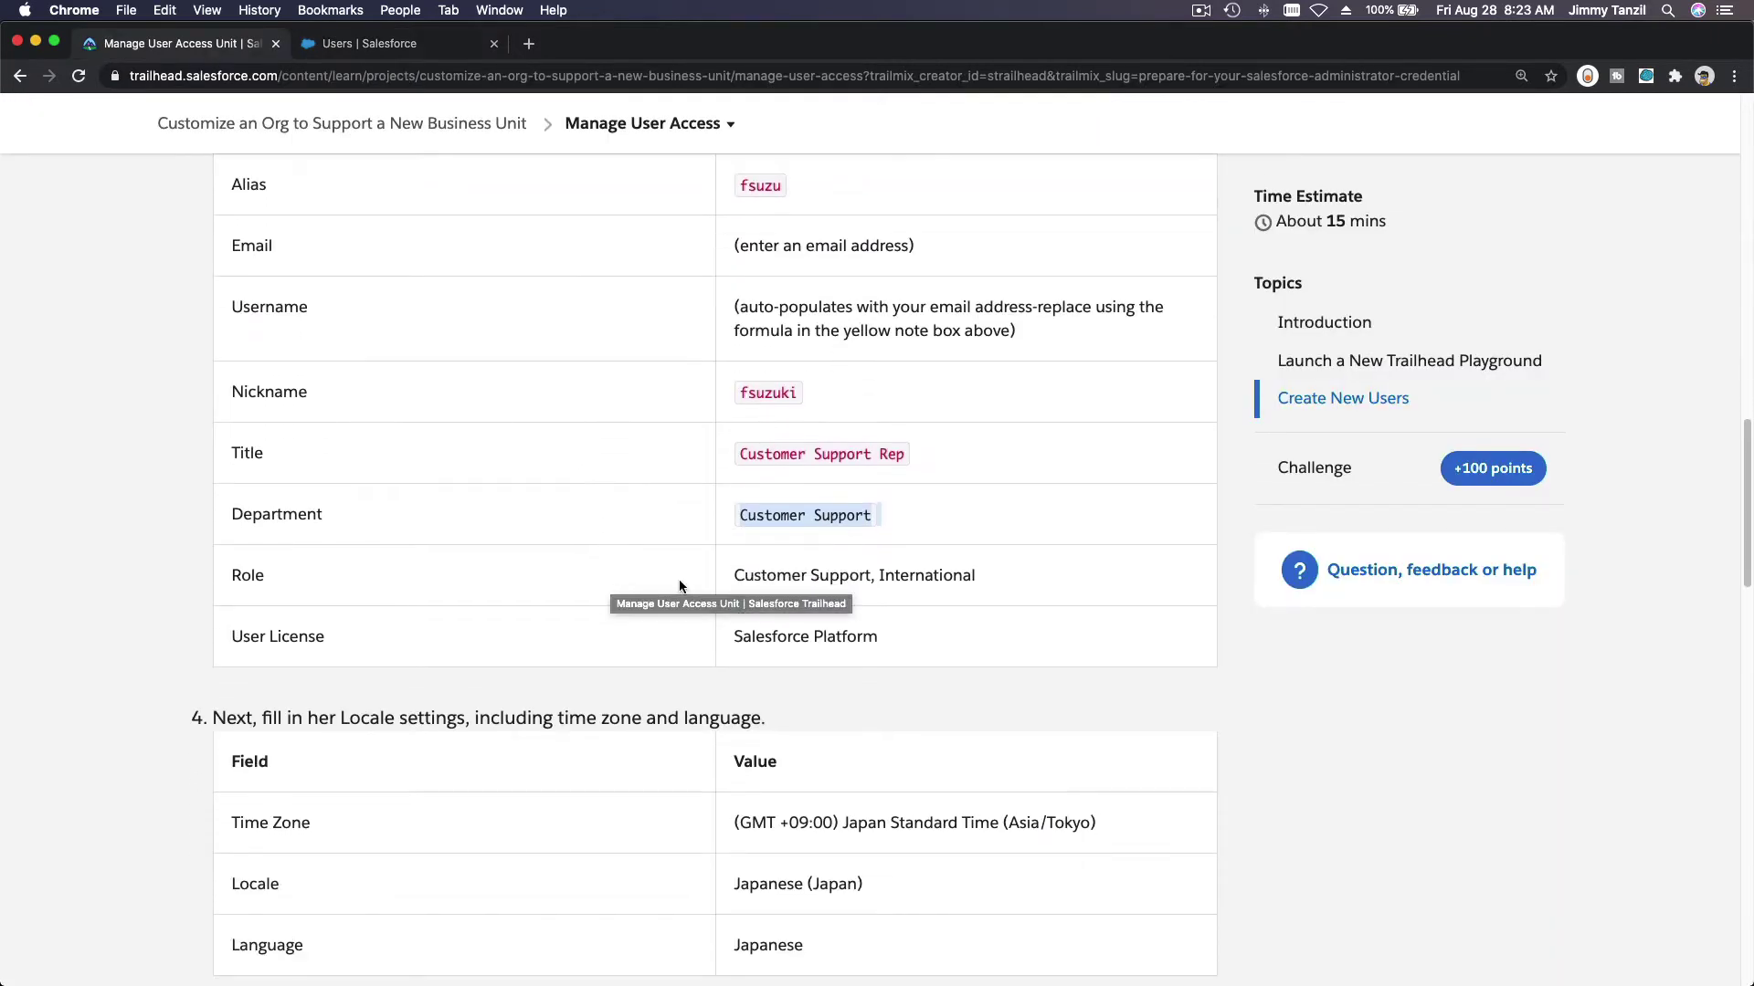
{"action": "triple_click", "coordinate": [814, 570]}
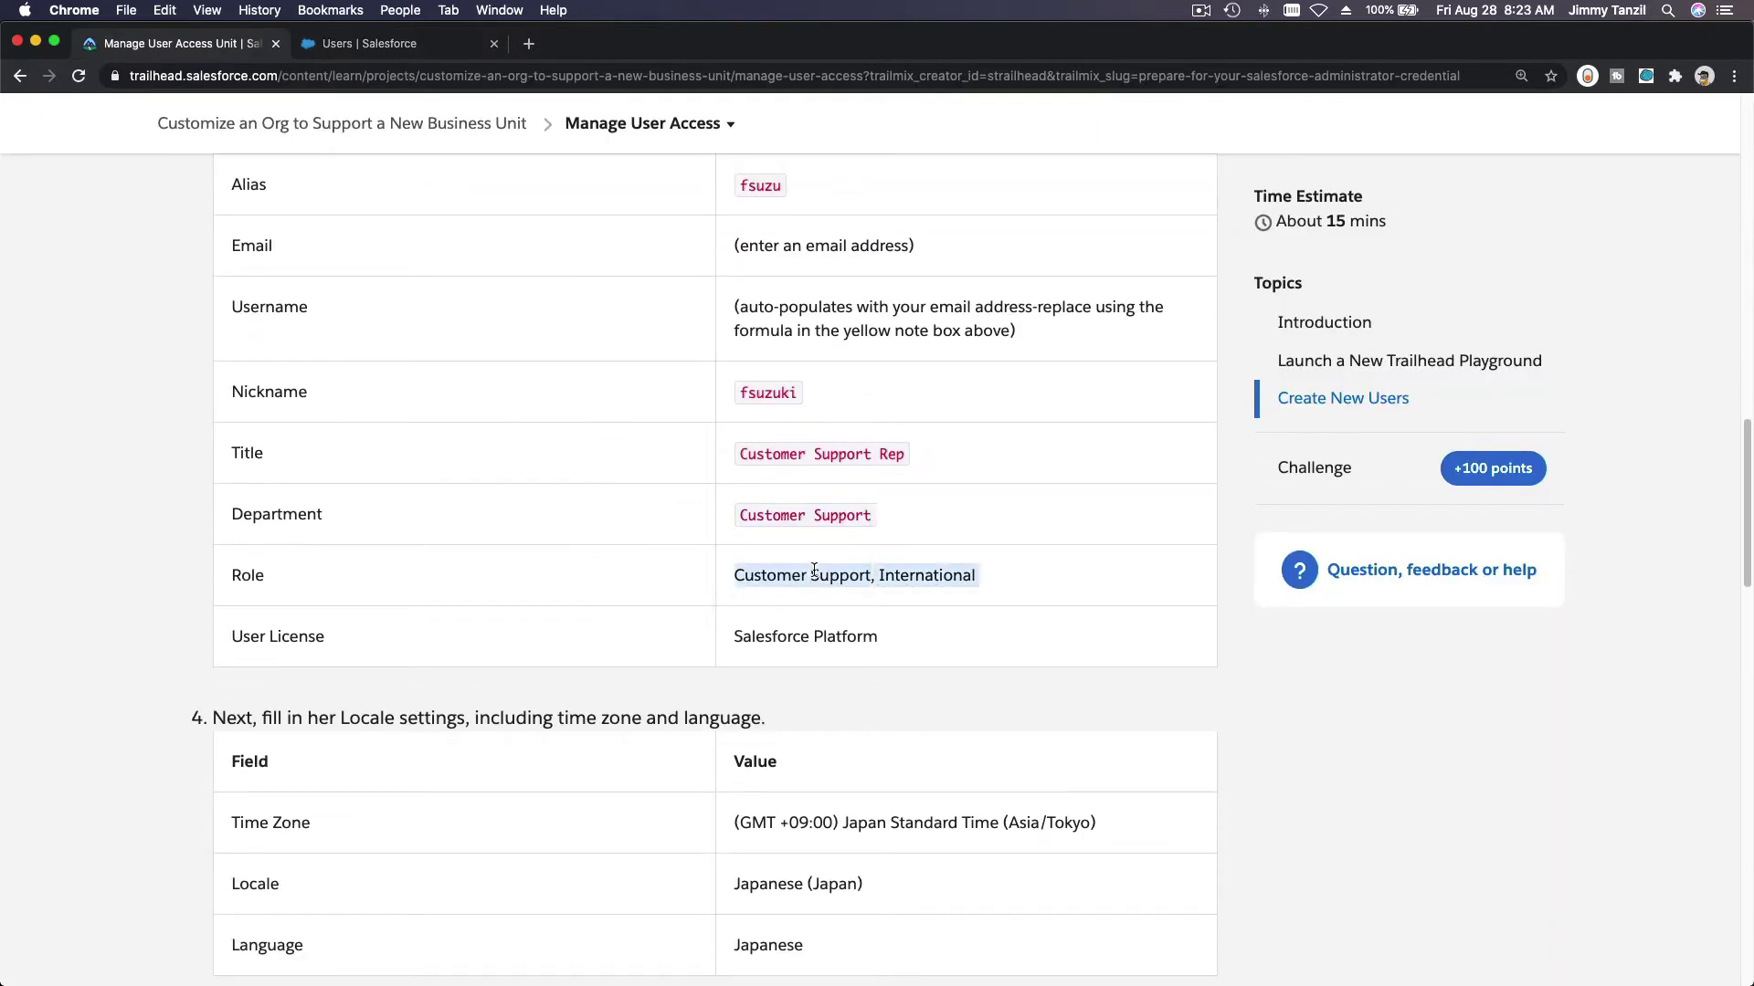
{"action": "key", "text": "super+c"}
{"action": "left_click", "coordinate": [365, 43]}
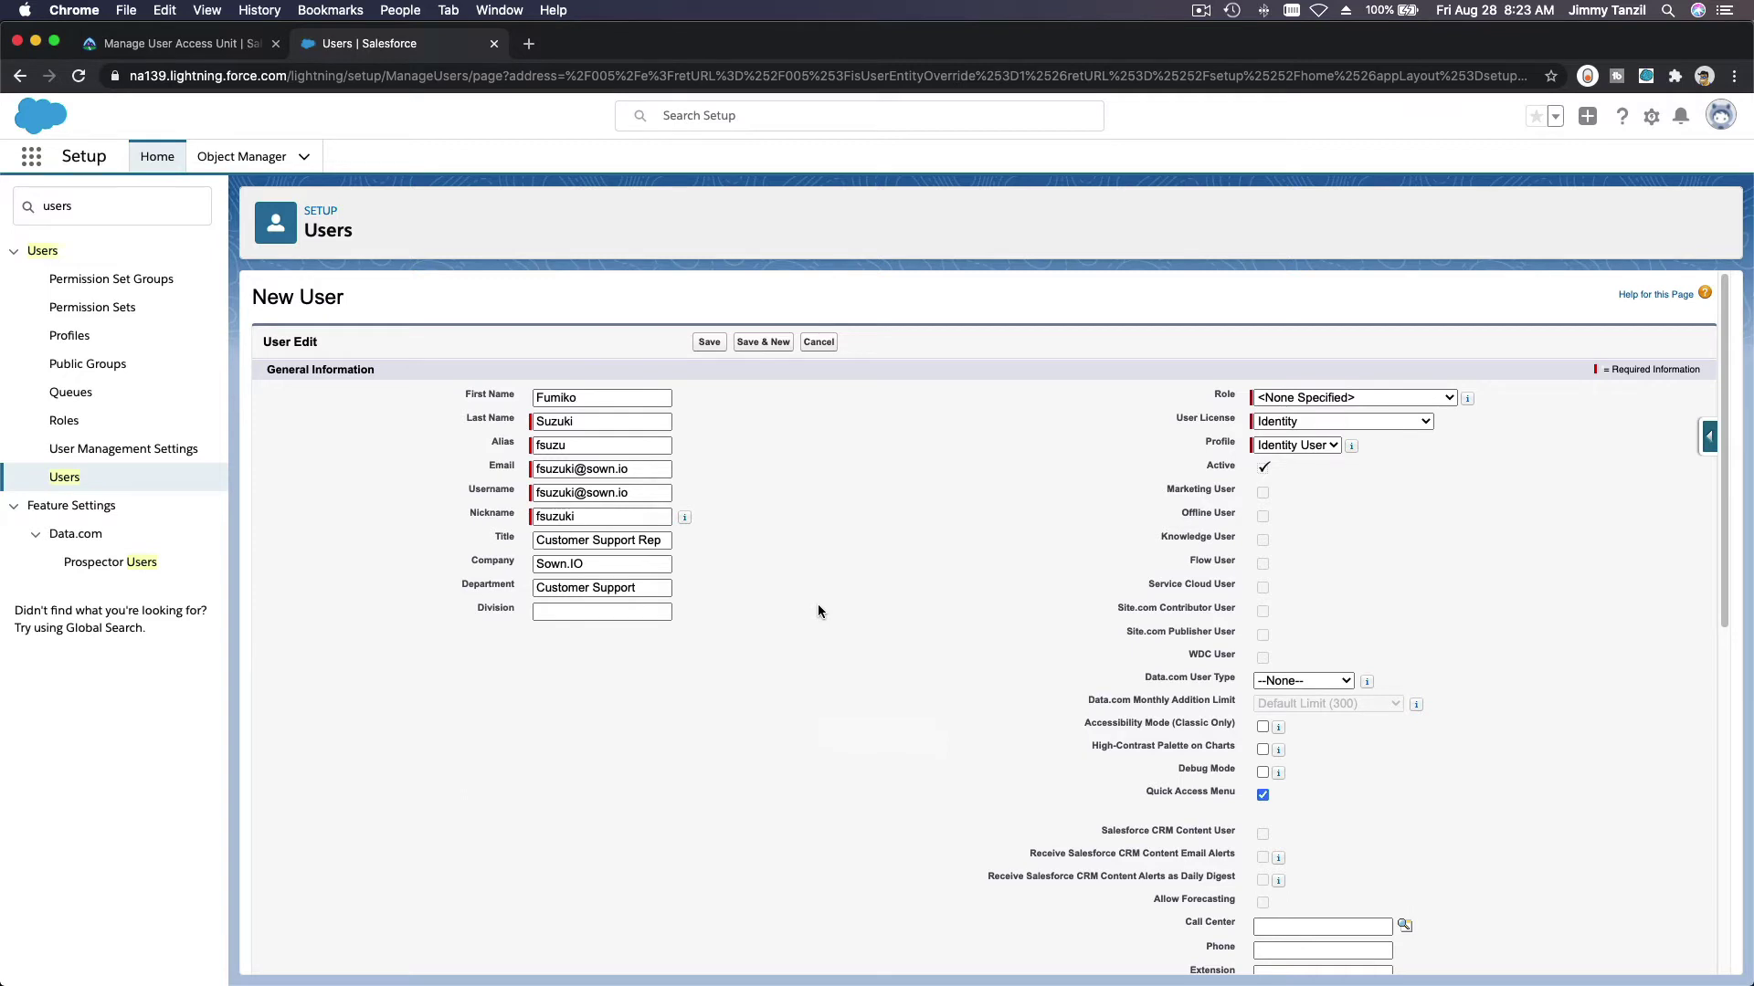
{"action": "left_click", "coordinate": [1384, 400]}
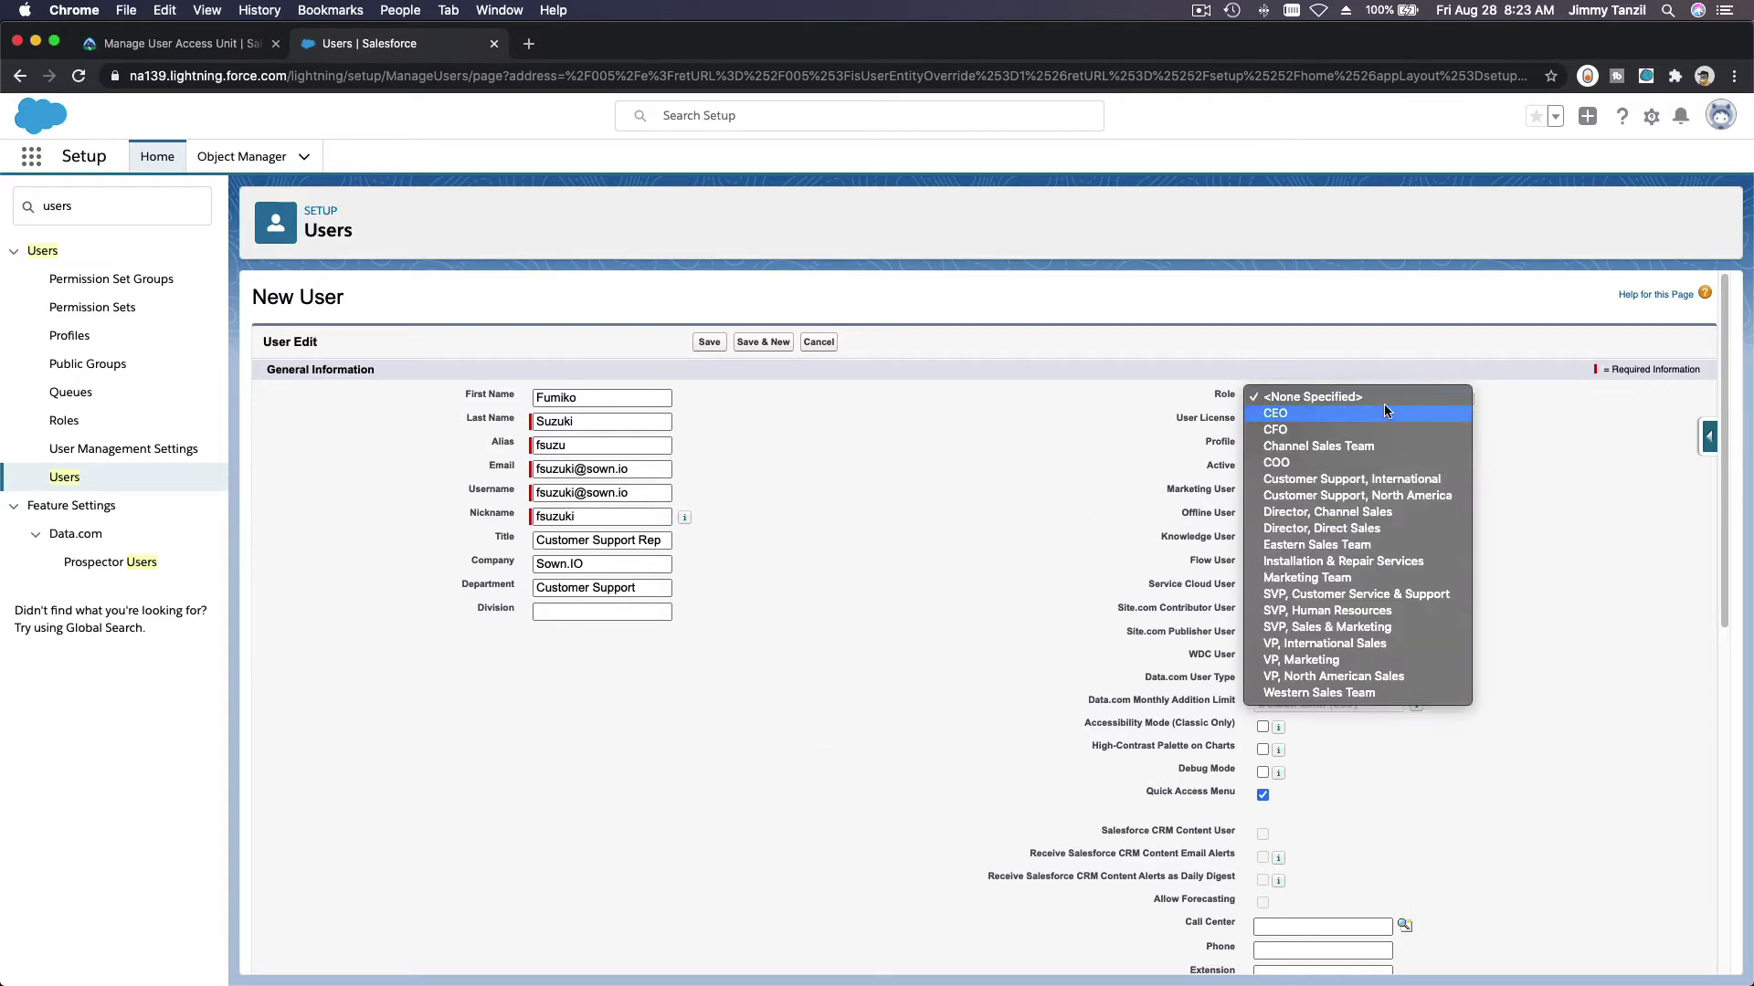
{"action": "left_click", "coordinate": [1439, 484]}
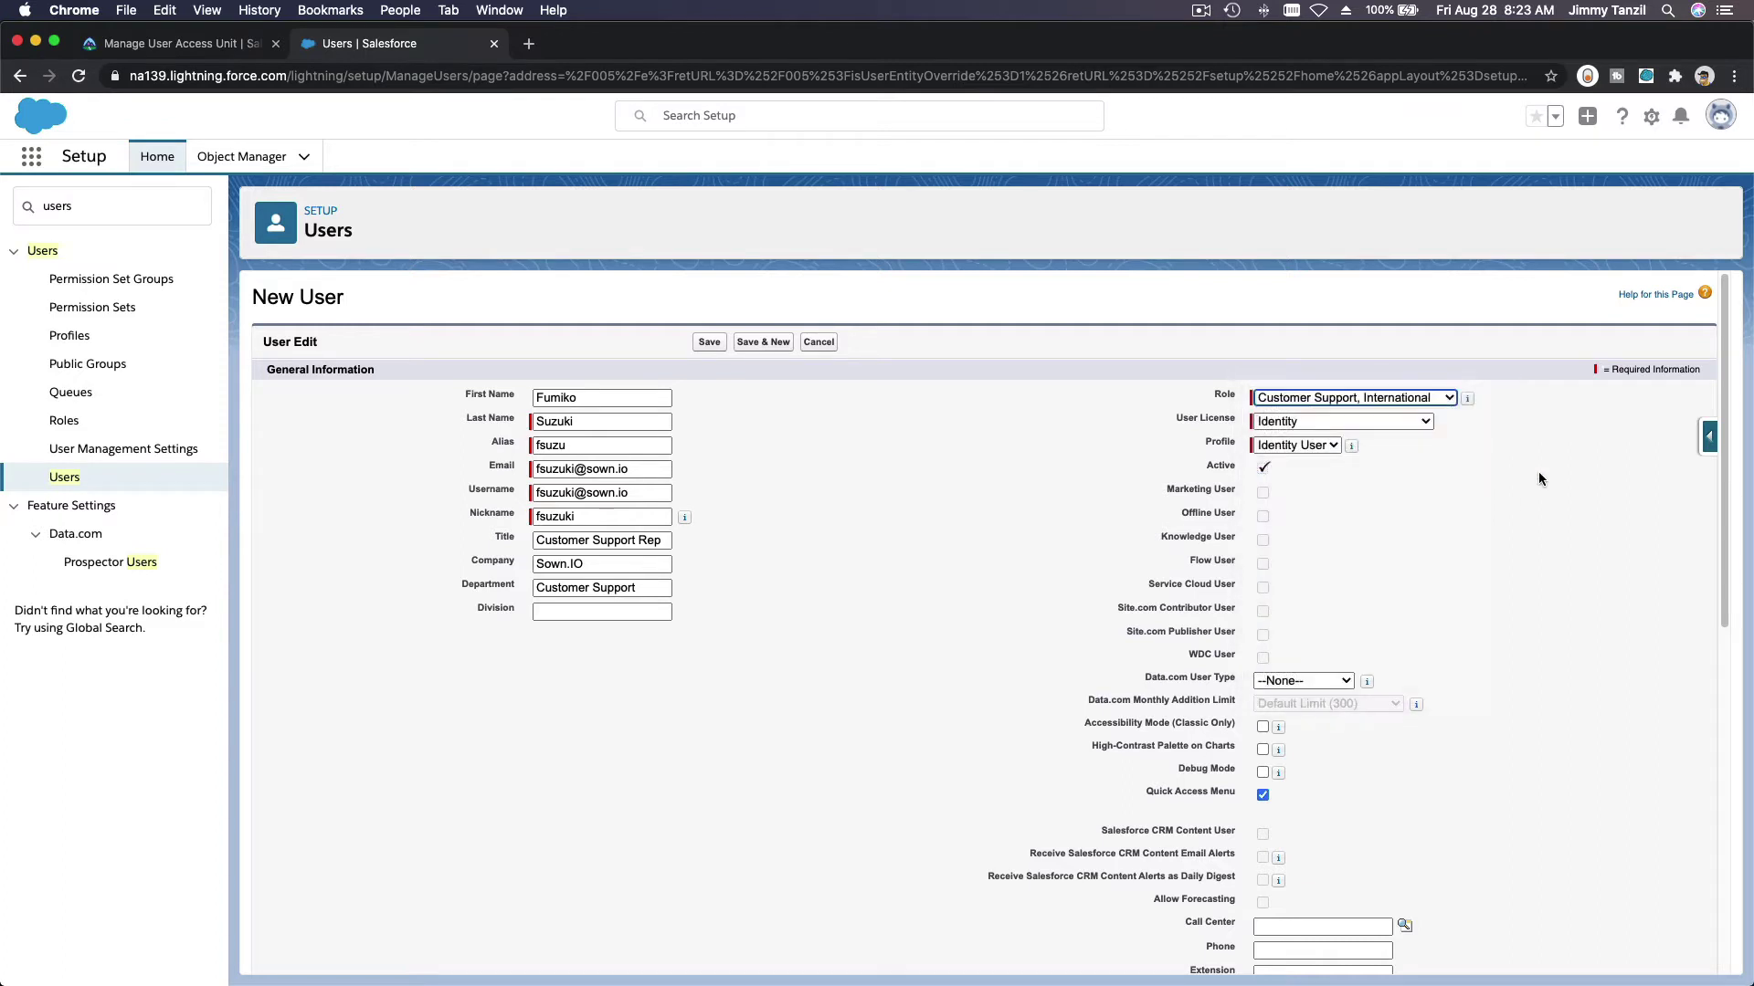
{"action": "left_click", "coordinate": [1307, 425]}
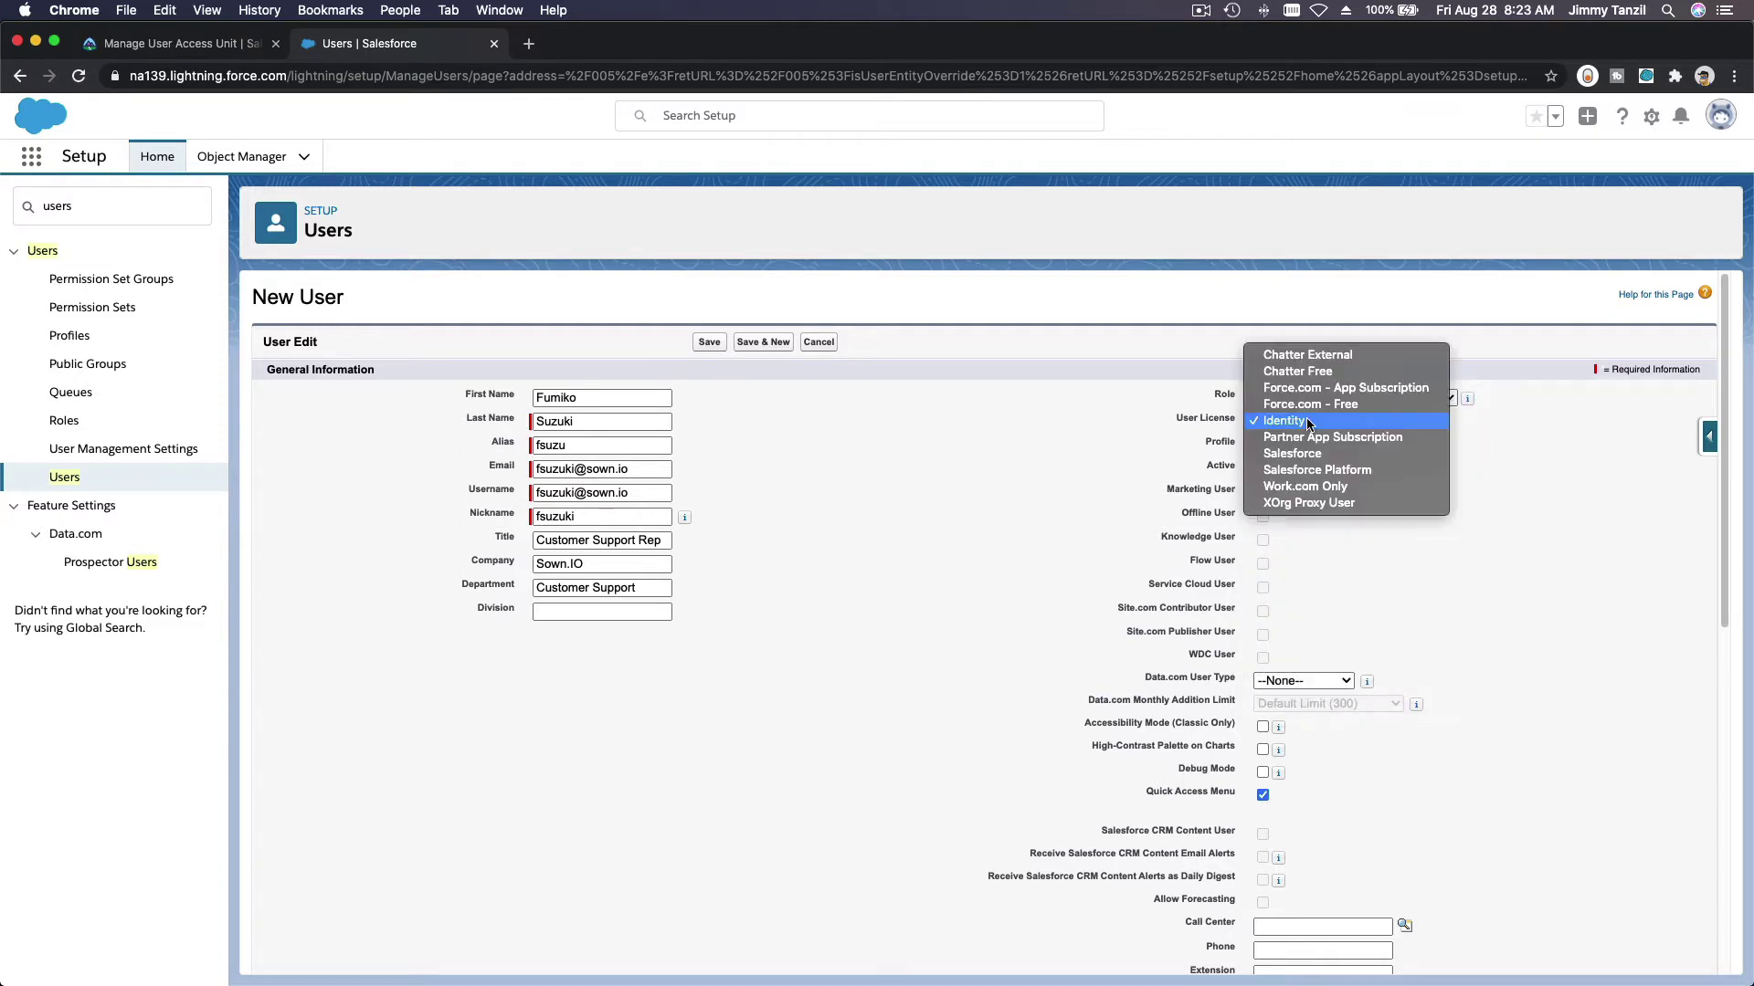
{"action": "left_click", "coordinate": [1320, 469]}
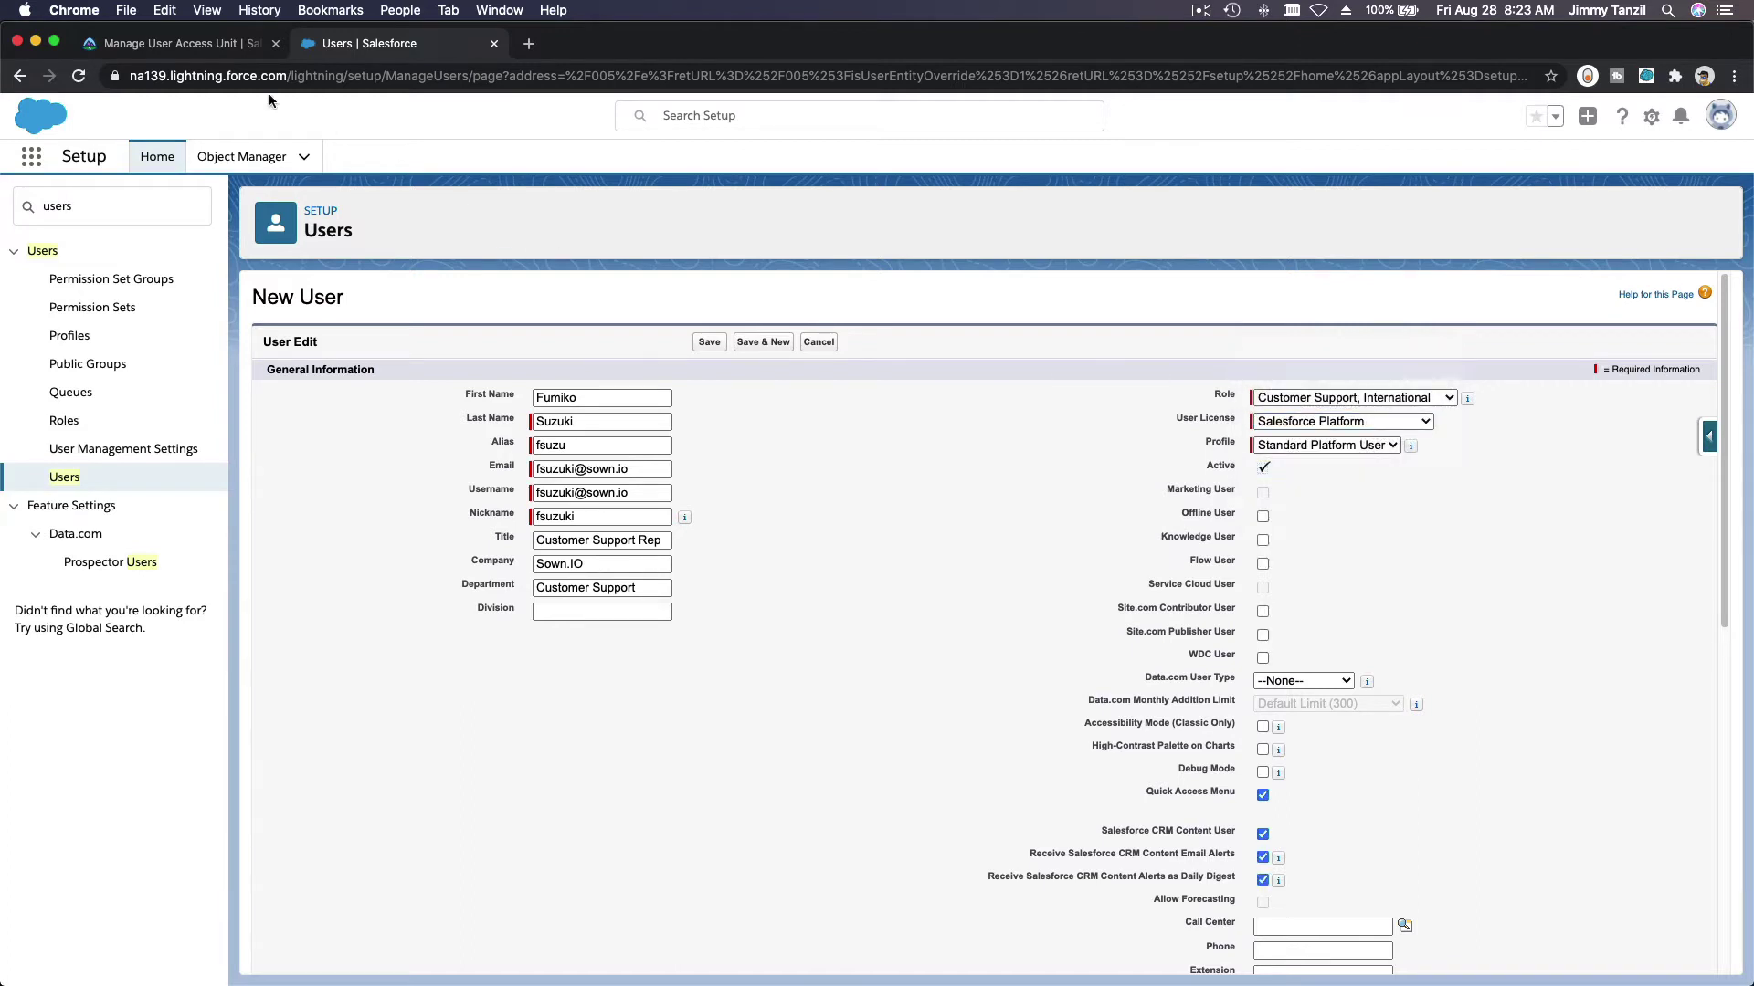
{"action": "left_click", "coordinate": [183, 42]}
Step: Set the user's time zone to (GMT+09:00) Japan Standard Time (Asia/Tokyo)
{"action": "left_click", "coordinate": [1180, 701]}
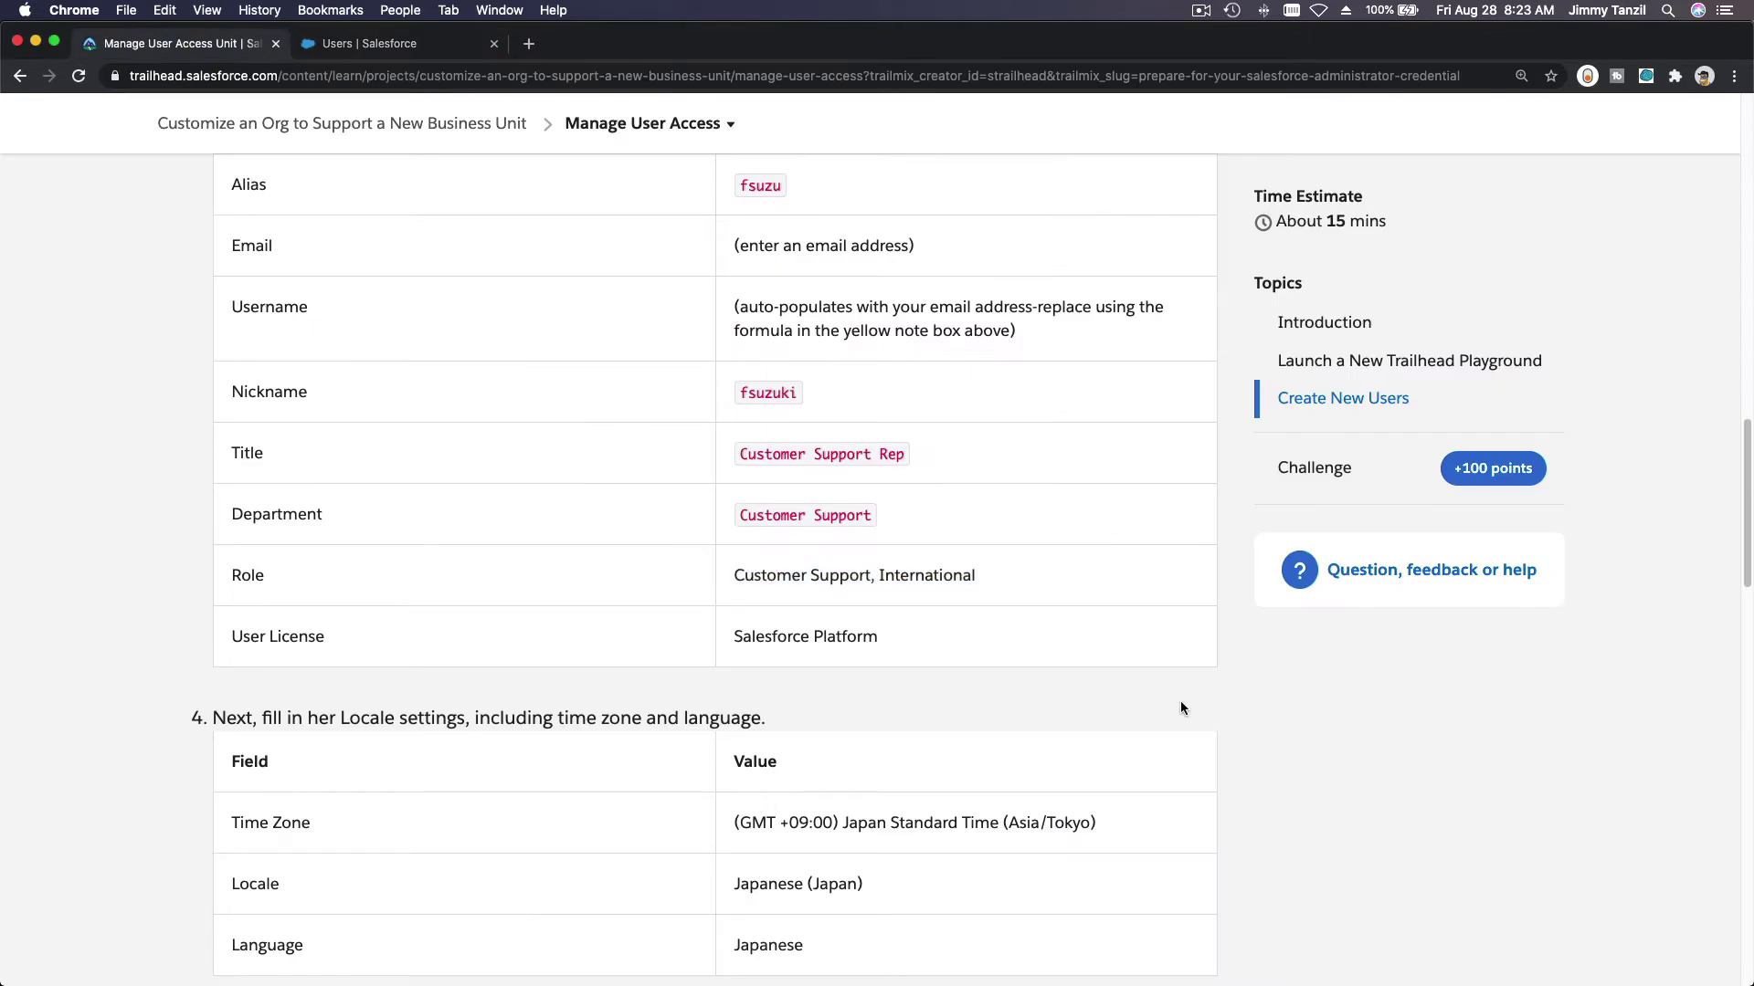
{"action": "scroll", "coordinate": [1180, 701], "scroll_direction": "down", "scroll_amount": 4}
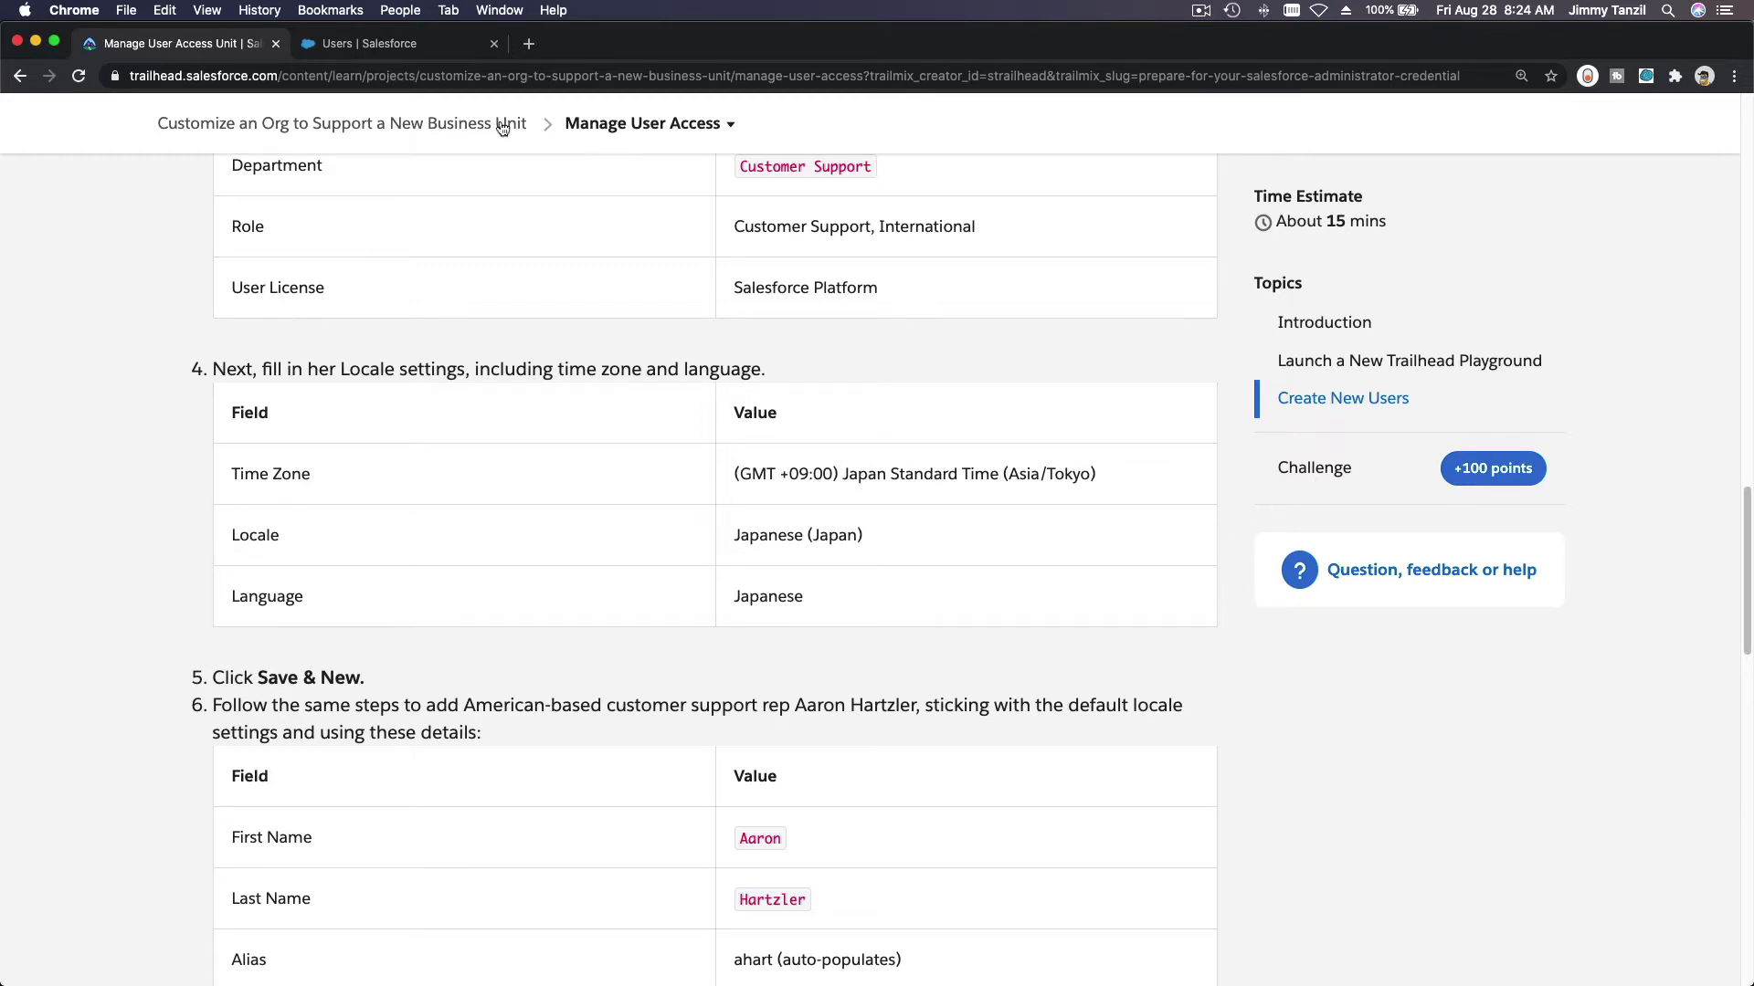
{"action": "left_click", "coordinate": [369, 43]}
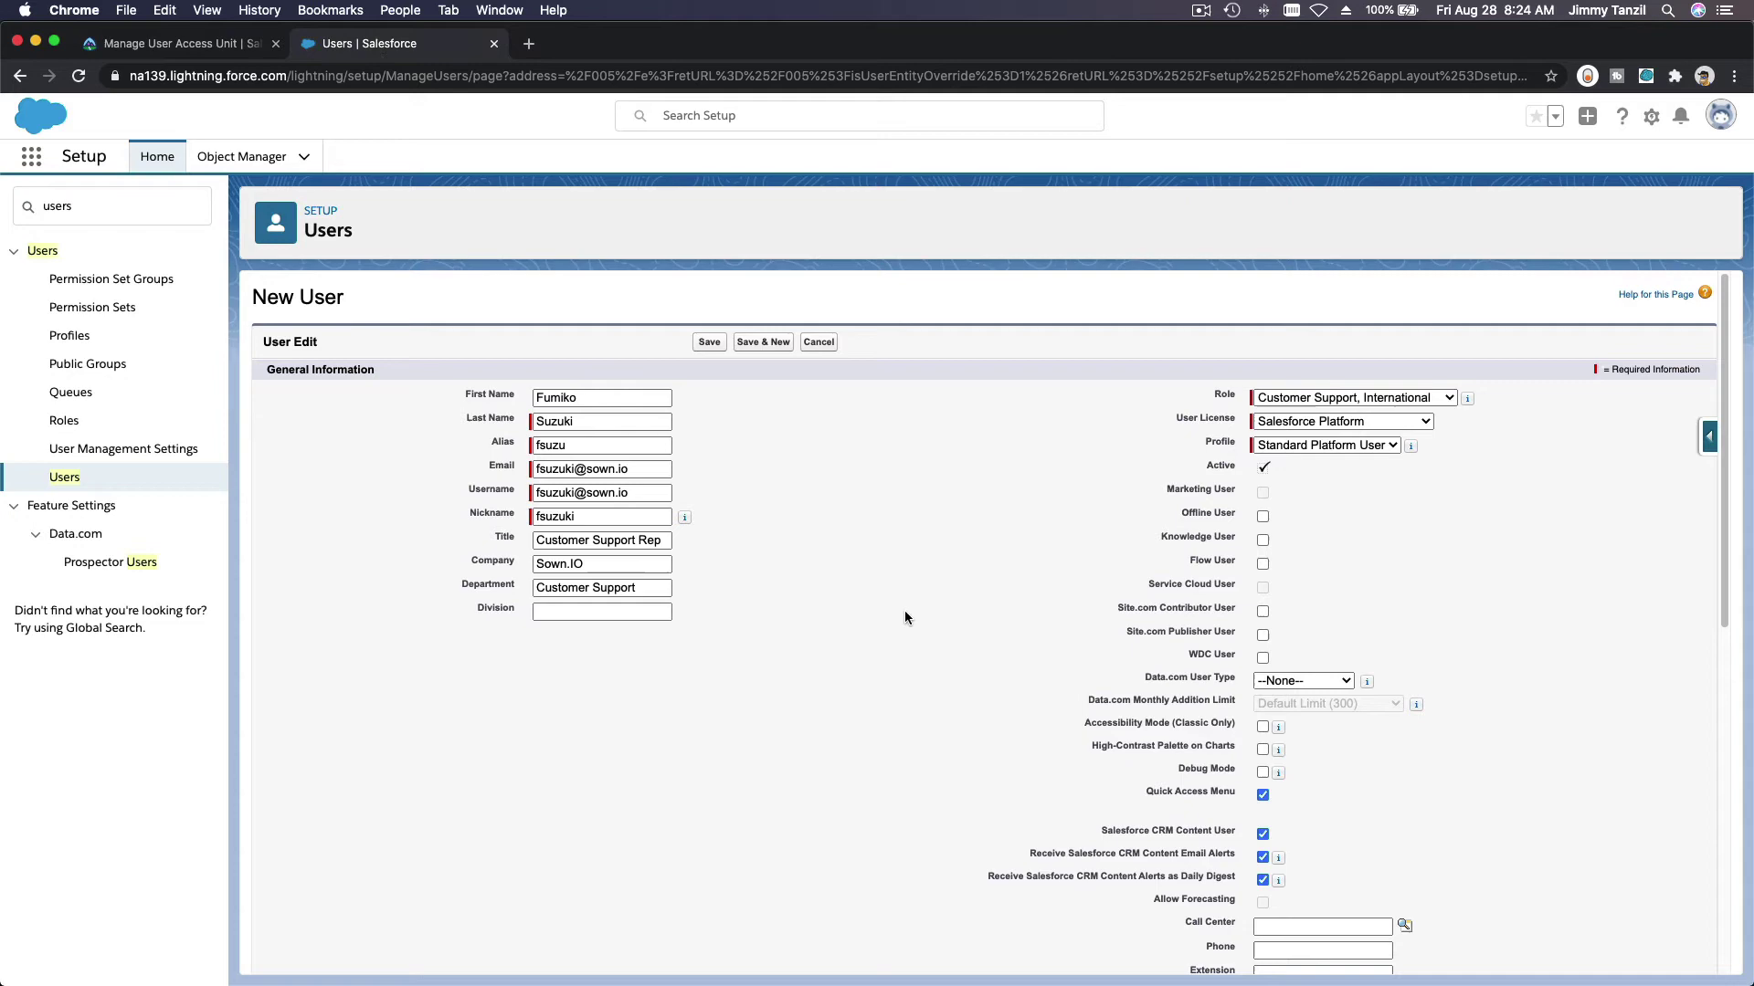
{"action": "scroll", "coordinate": [895, 606], "scroll_direction": "down", "scroll_amount": 5}
{"action": "scroll", "coordinate": [895, 606], "scroll_direction": "down", "scroll_amount": 3}
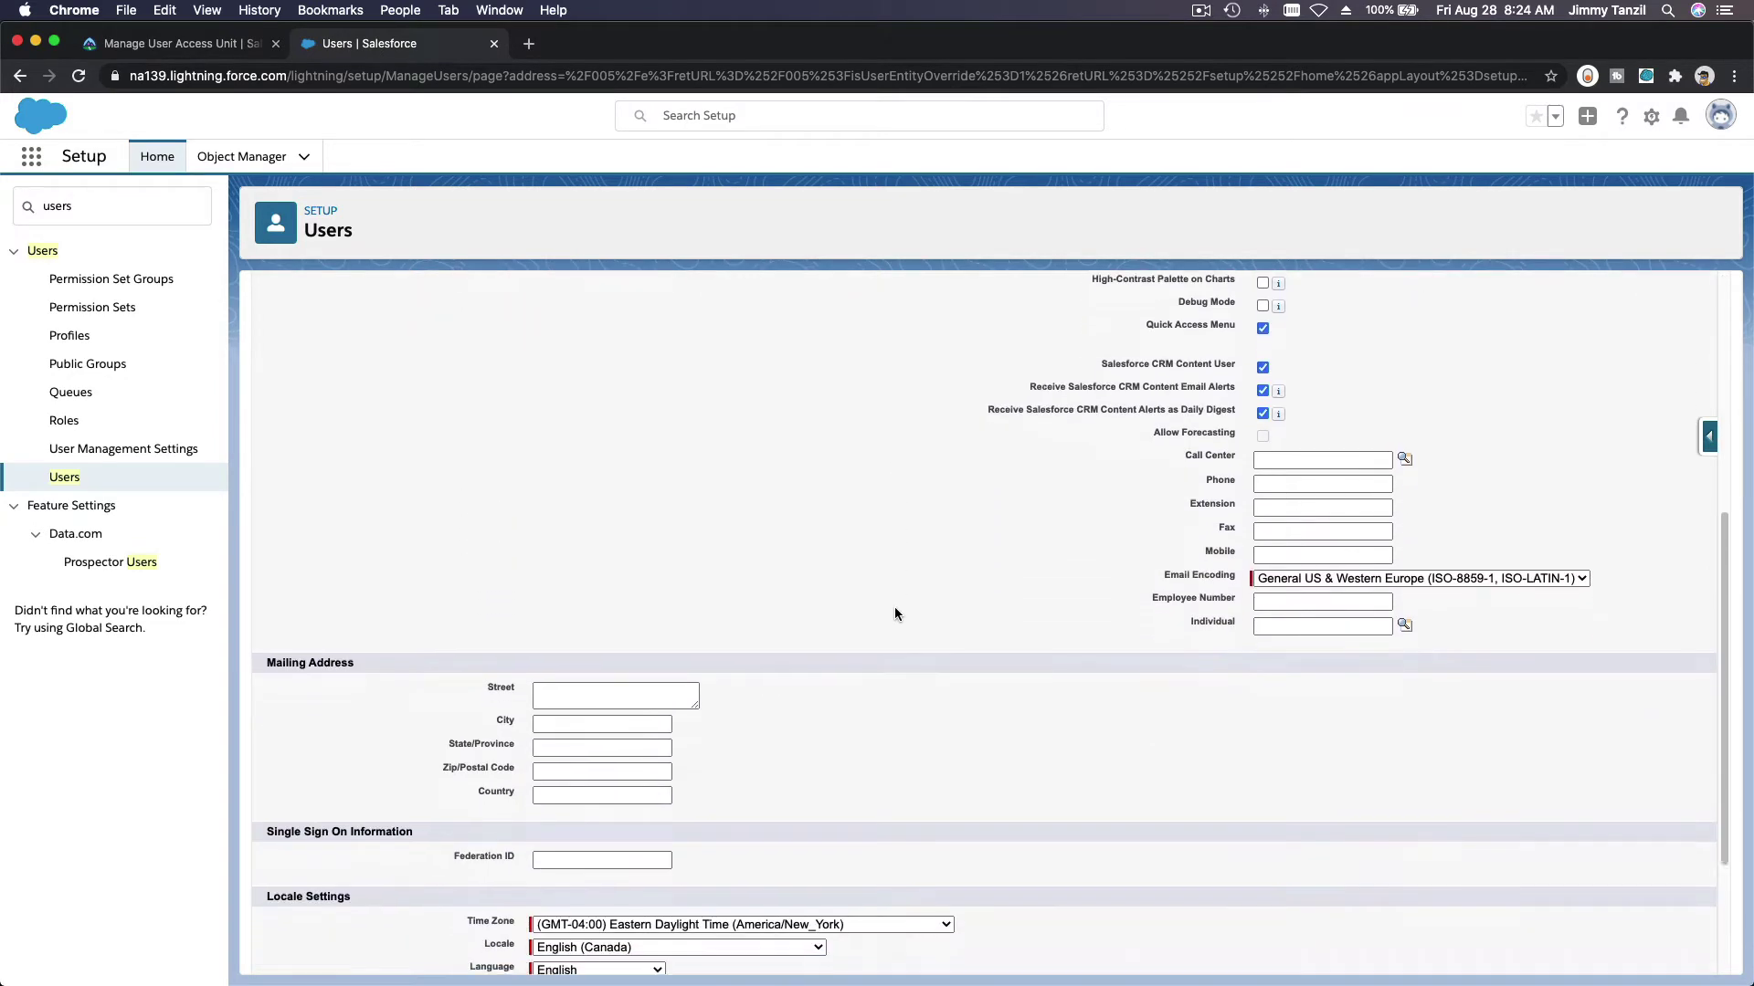
{"action": "left_click", "coordinate": [638, 719]}
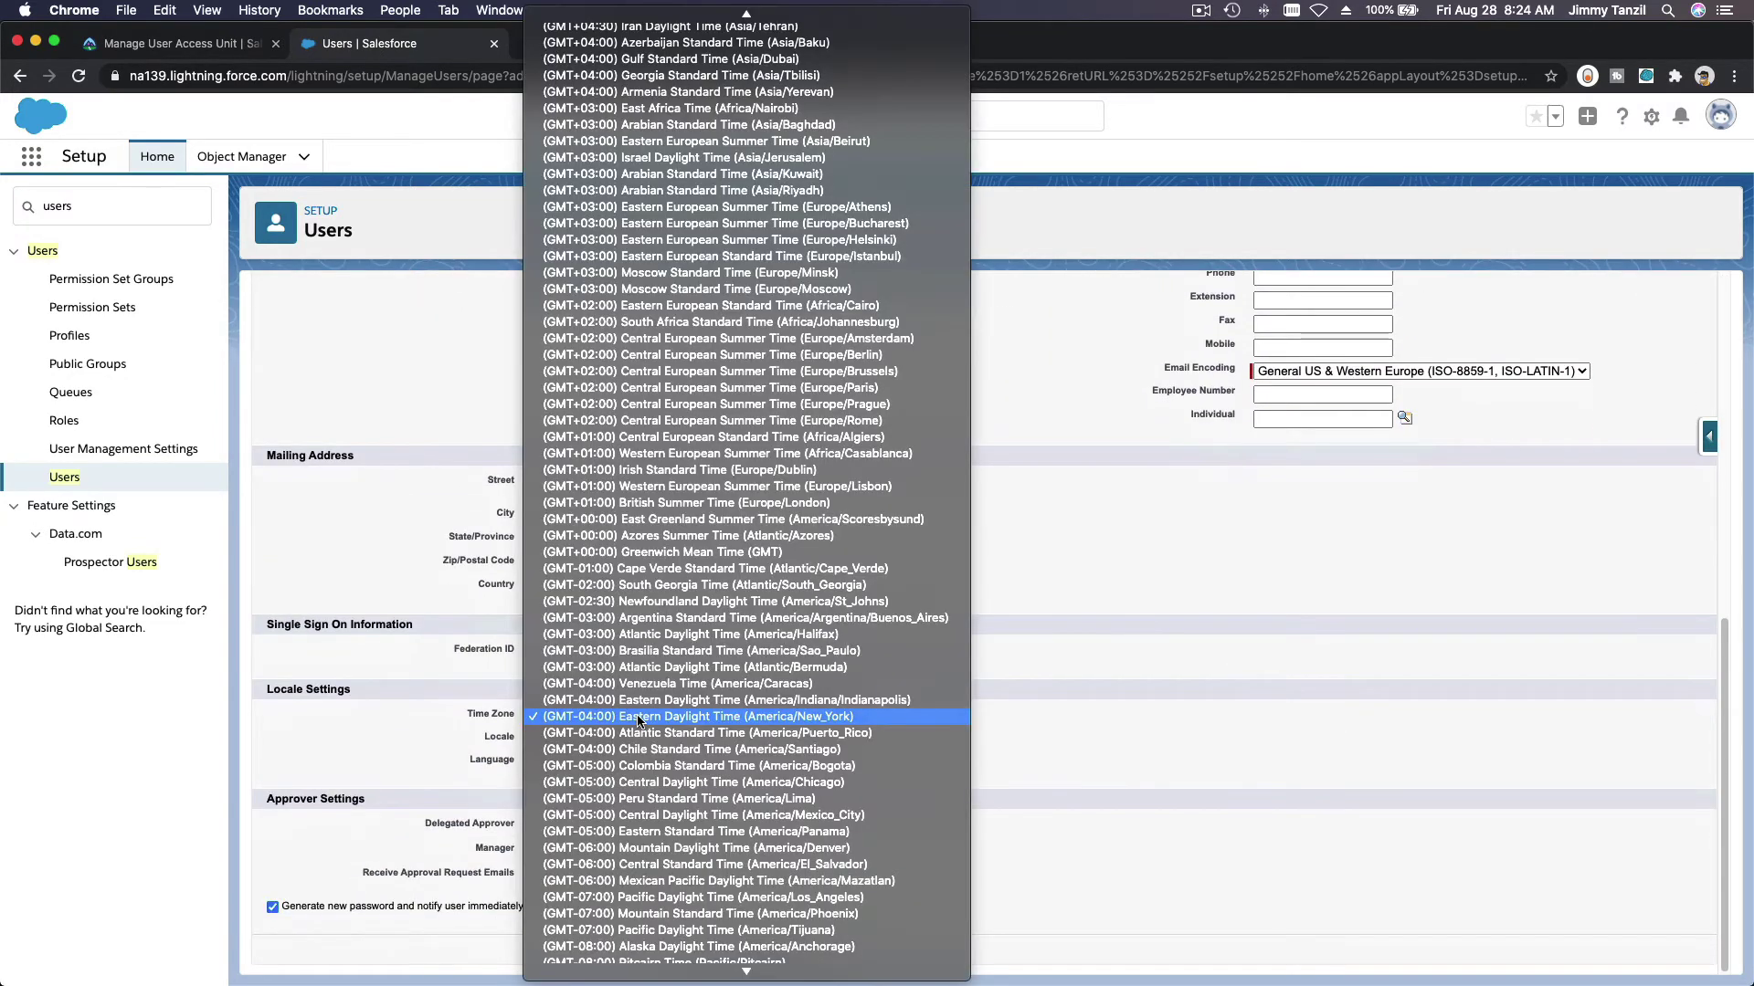
{"action": "scroll", "coordinate": [639, 721], "scroll_direction": "down", "scroll_amount": 2}
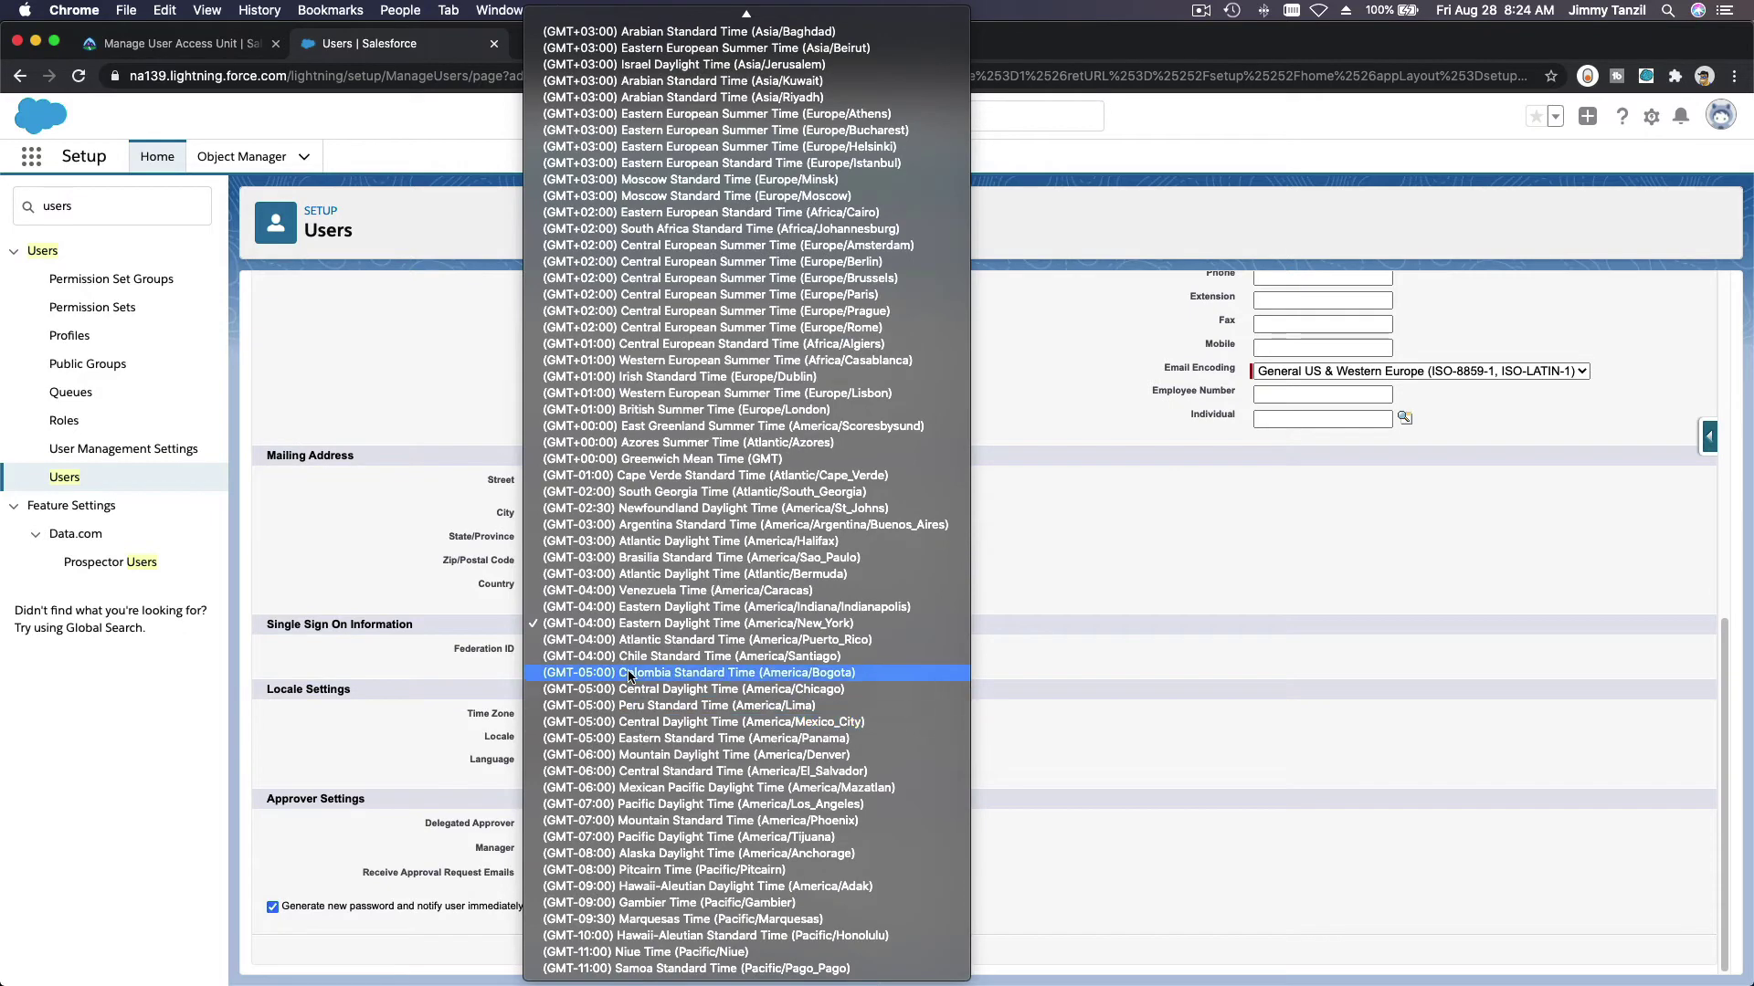
{"action": "scroll", "coordinate": [630, 680], "scroll_direction": "up", "scroll_amount": 10}
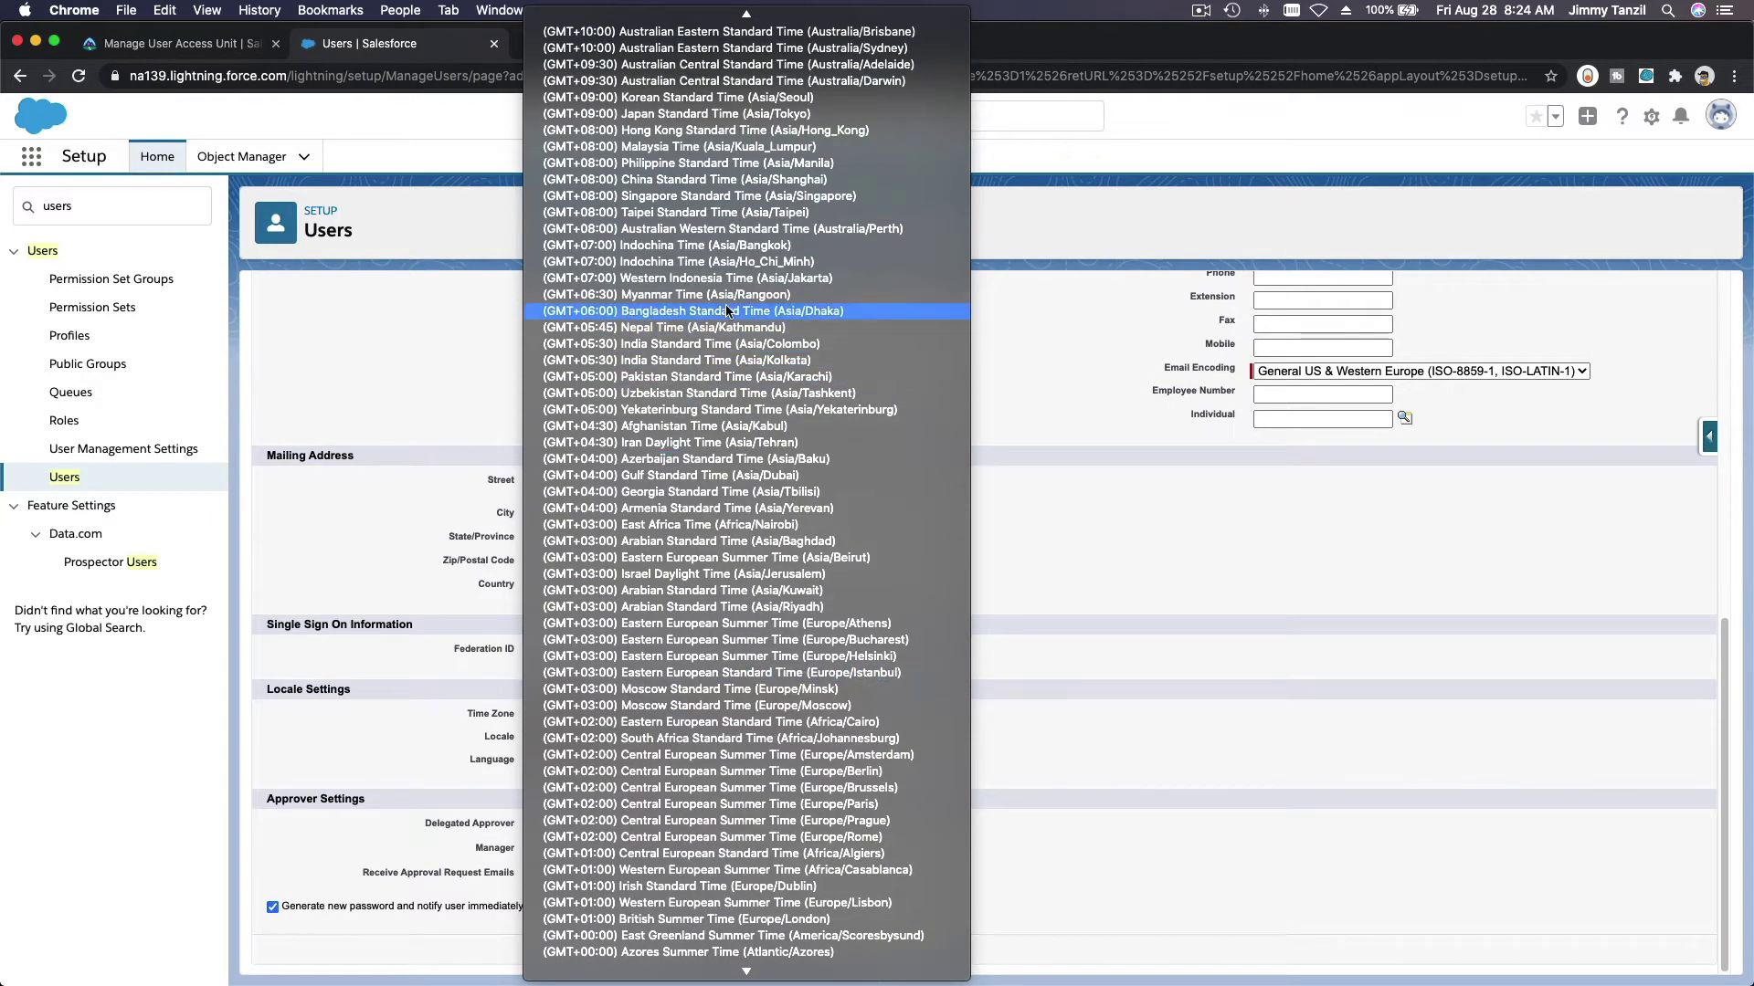
{"action": "scroll", "coordinate": [740, 267], "scroll_direction": "up", "scroll_amount": 1}
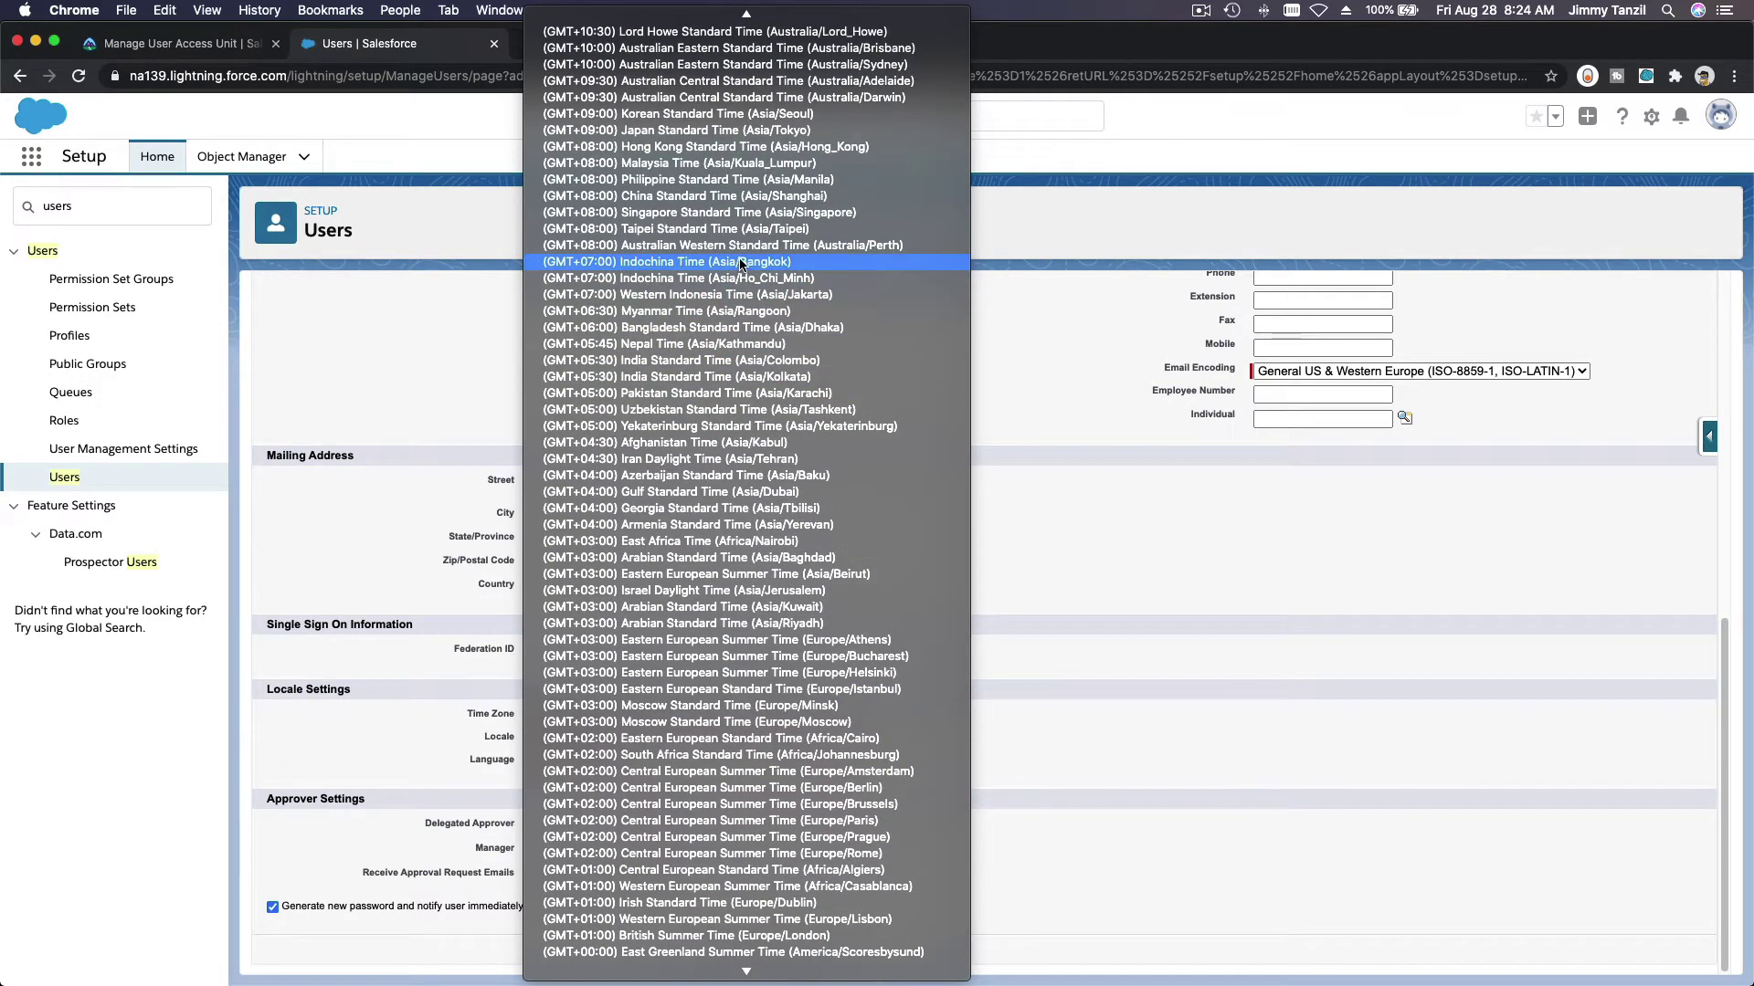
{"action": "left_click", "coordinate": [779, 134]}
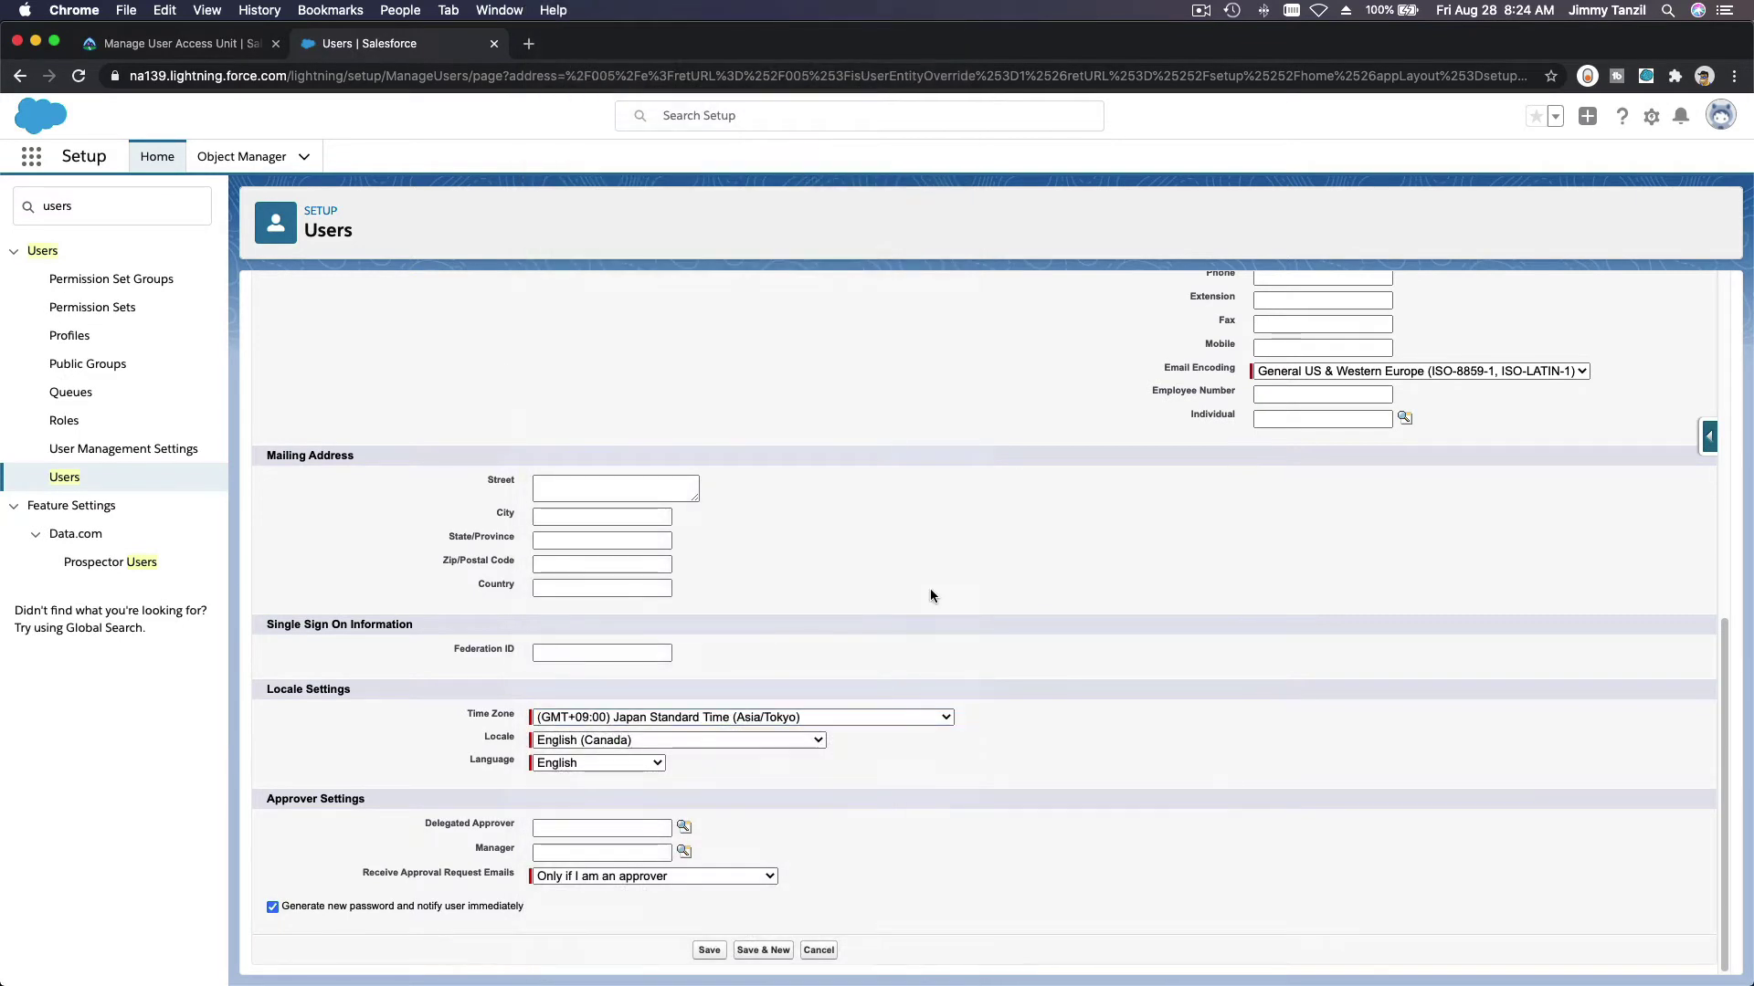
Step: Set the user's locale to Japanese (Japan)
{"action": "left_click", "coordinate": [179, 44]}
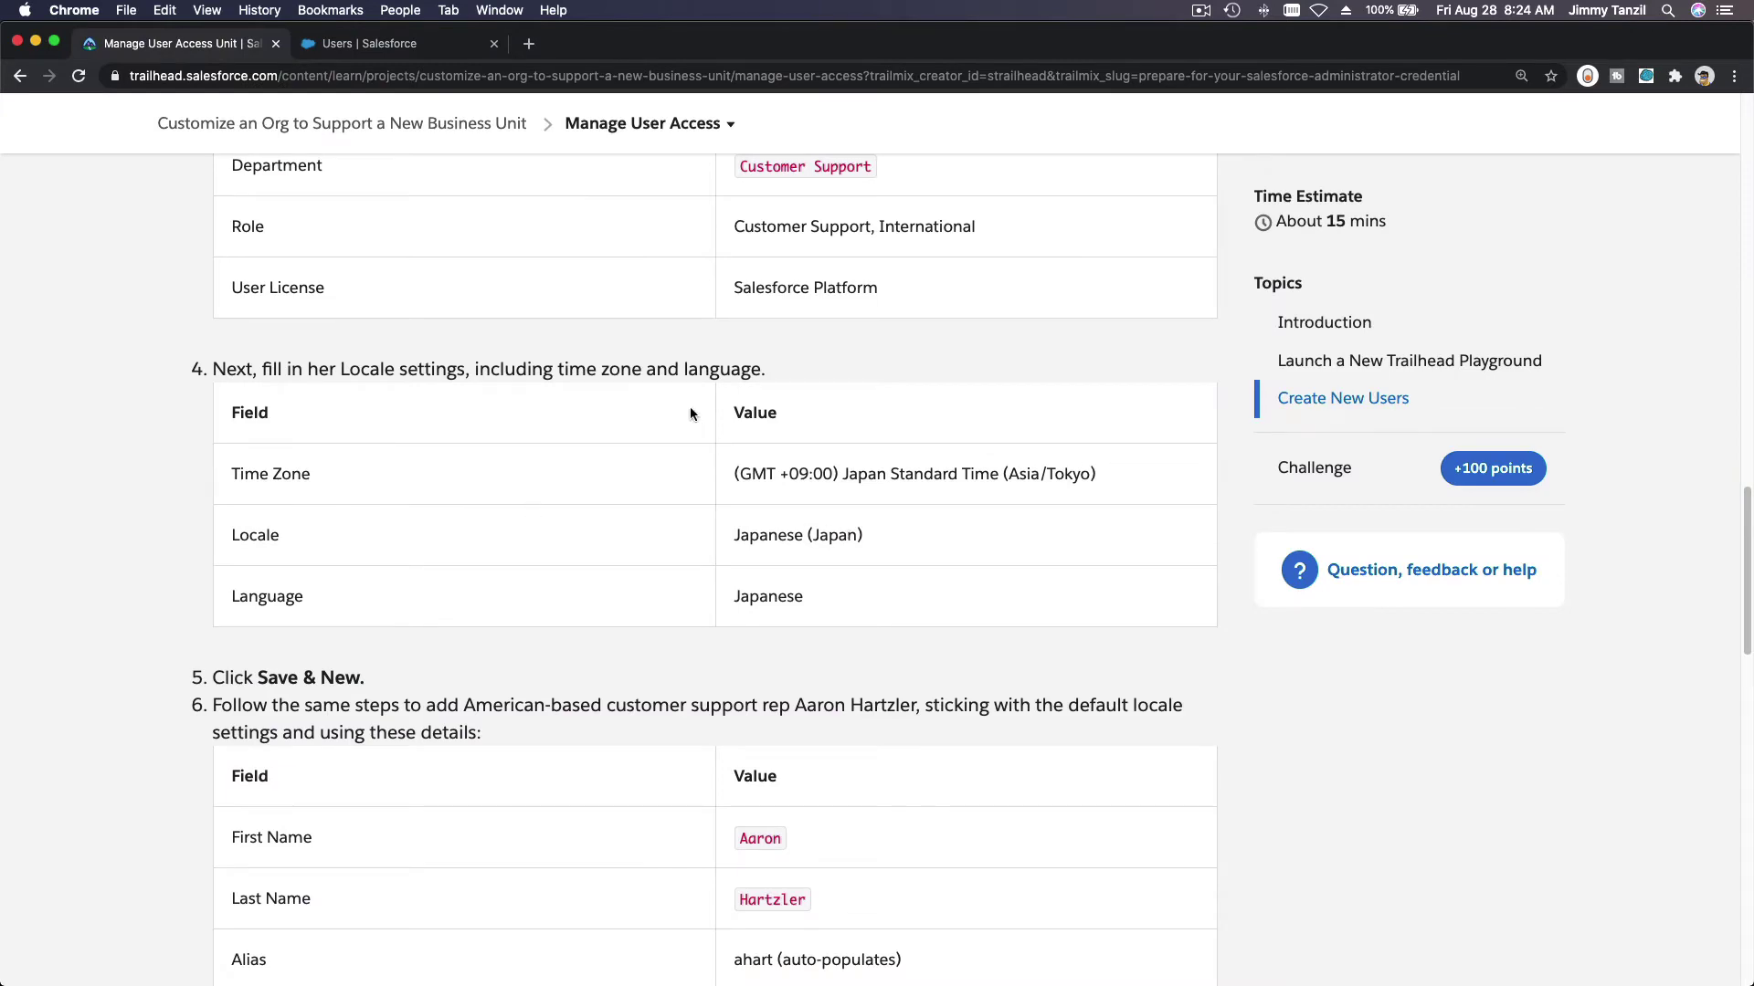
{"action": "left_click", "coordinate": [414, 46]}
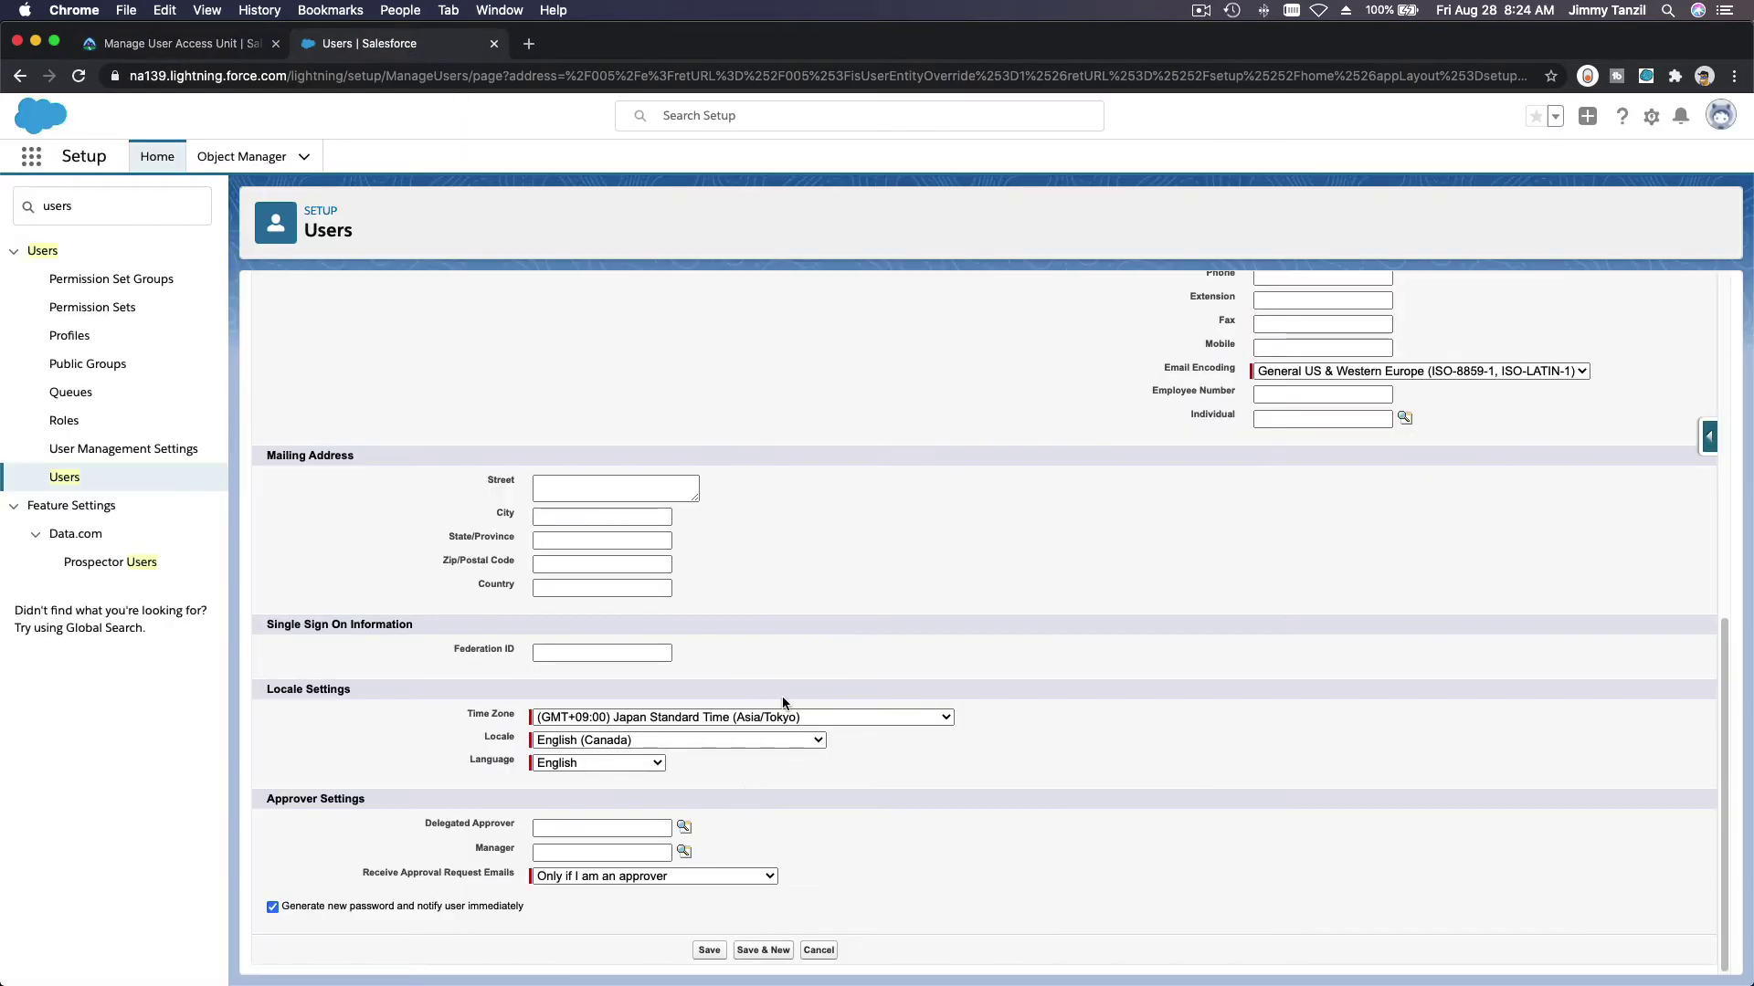
{"action": "left_click", "coordinate": [718, 740]}
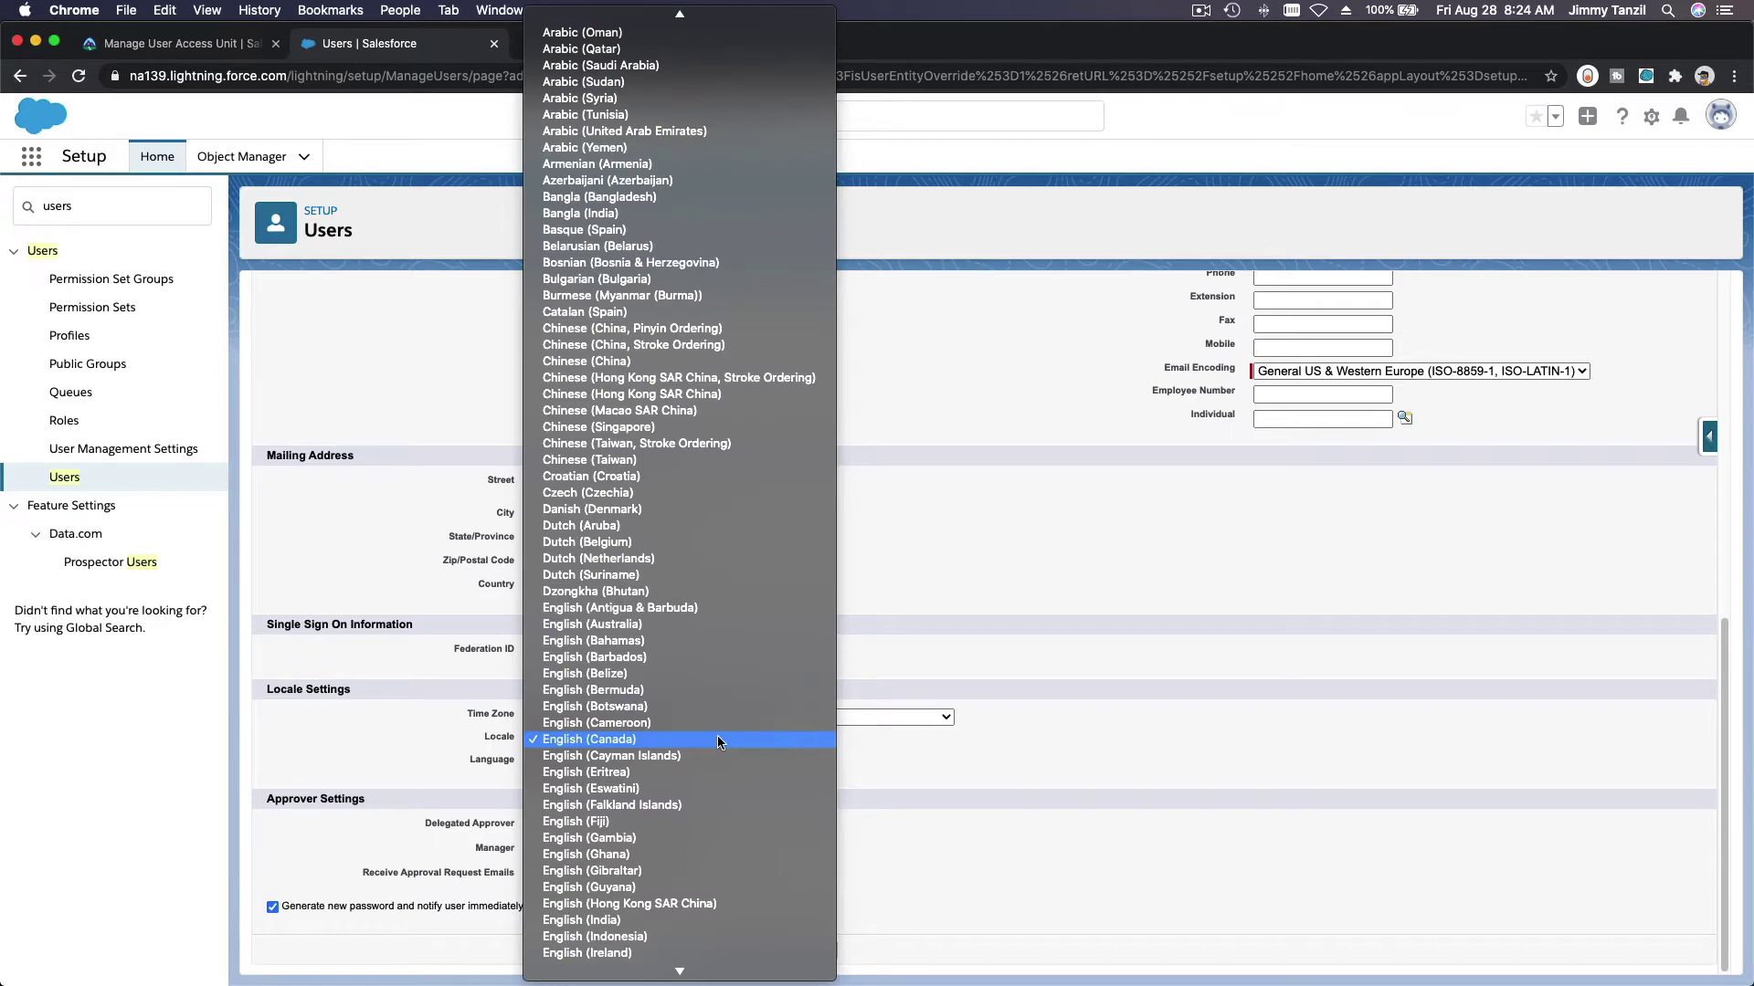
{"action": "scroll", "coordinate": [645, 950], "scroll_direction": "down", "scroll_amount": 15}
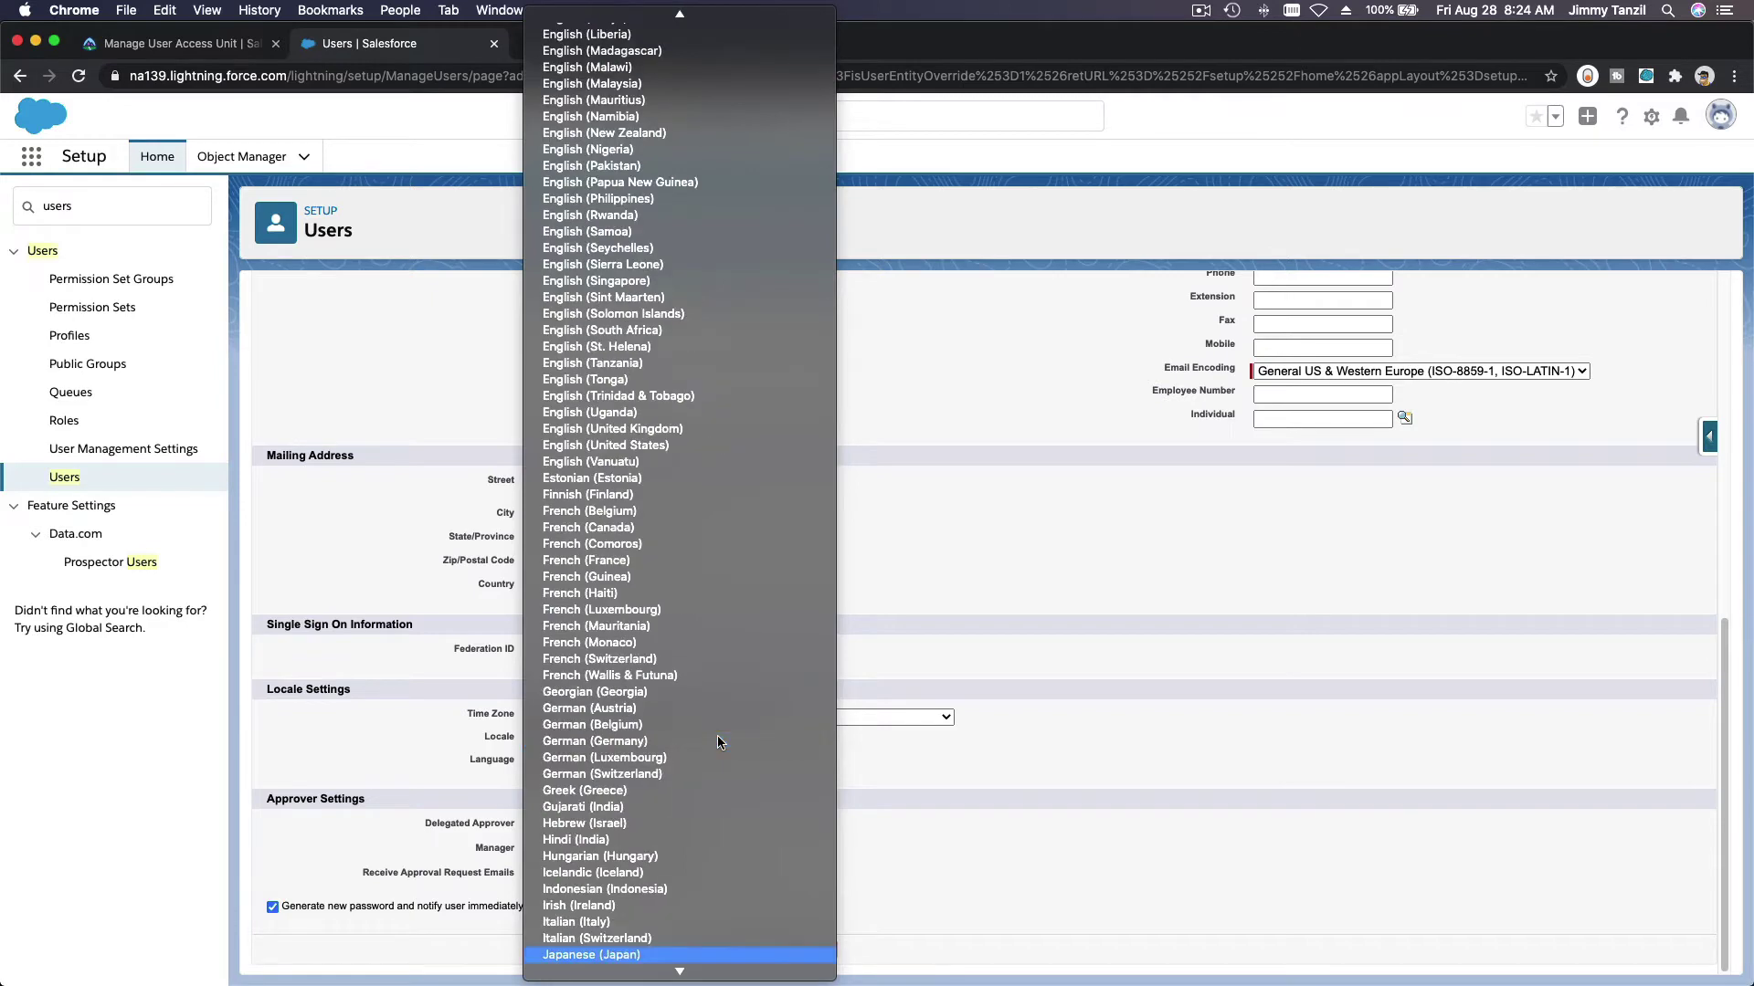
{"action": "left_click", "coordinate": [645, 955]}
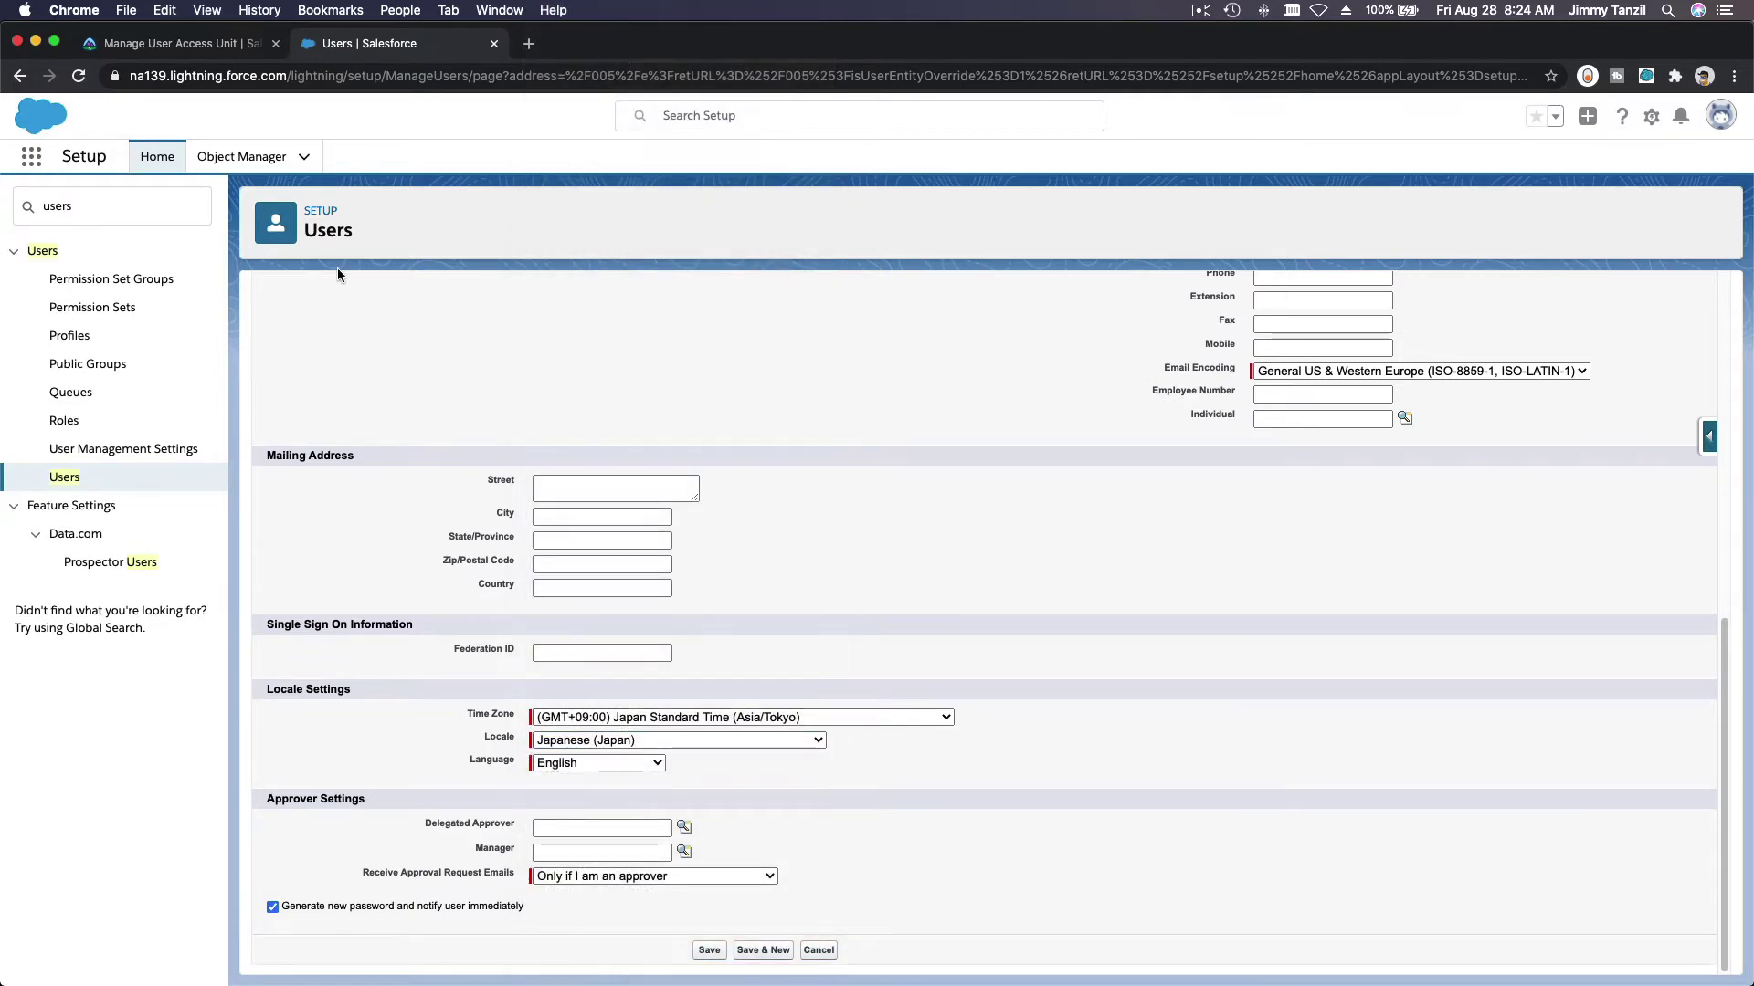
Step: Set the user's language to Japanese after checking the Trailhead instructions
{"action": "left_click", "coordinate": [182, 43]}
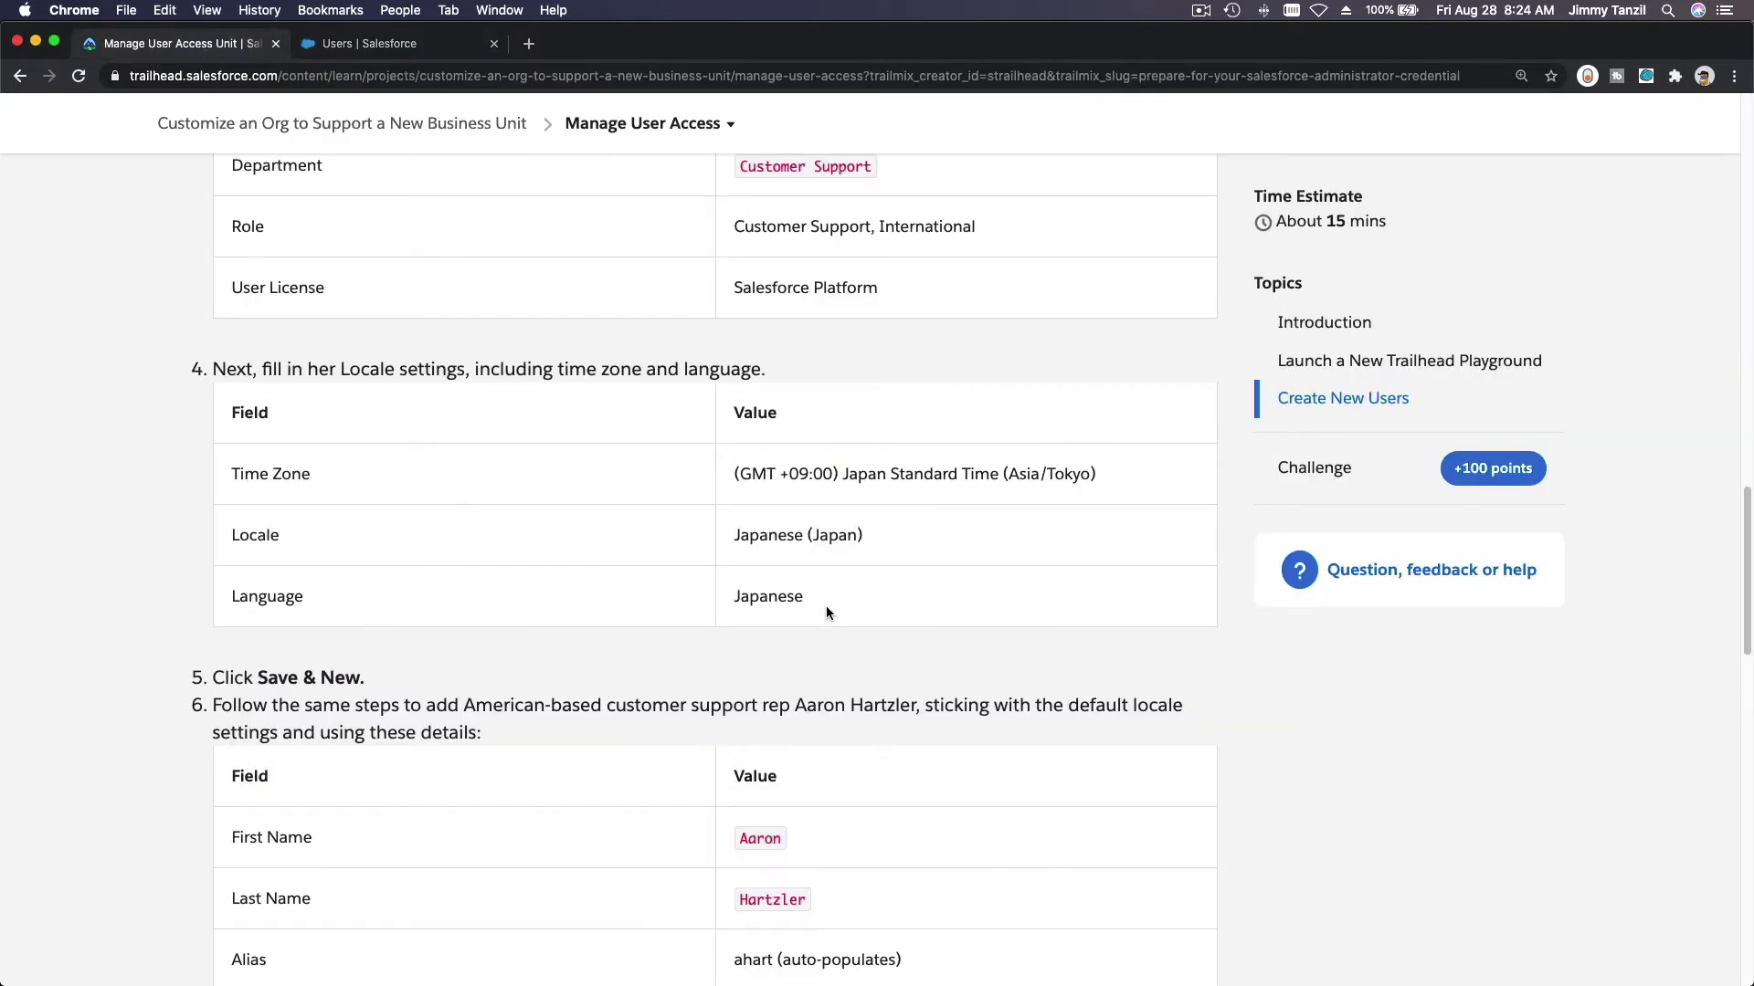
{"action": "left_click", "coordinate": [391, 53]}
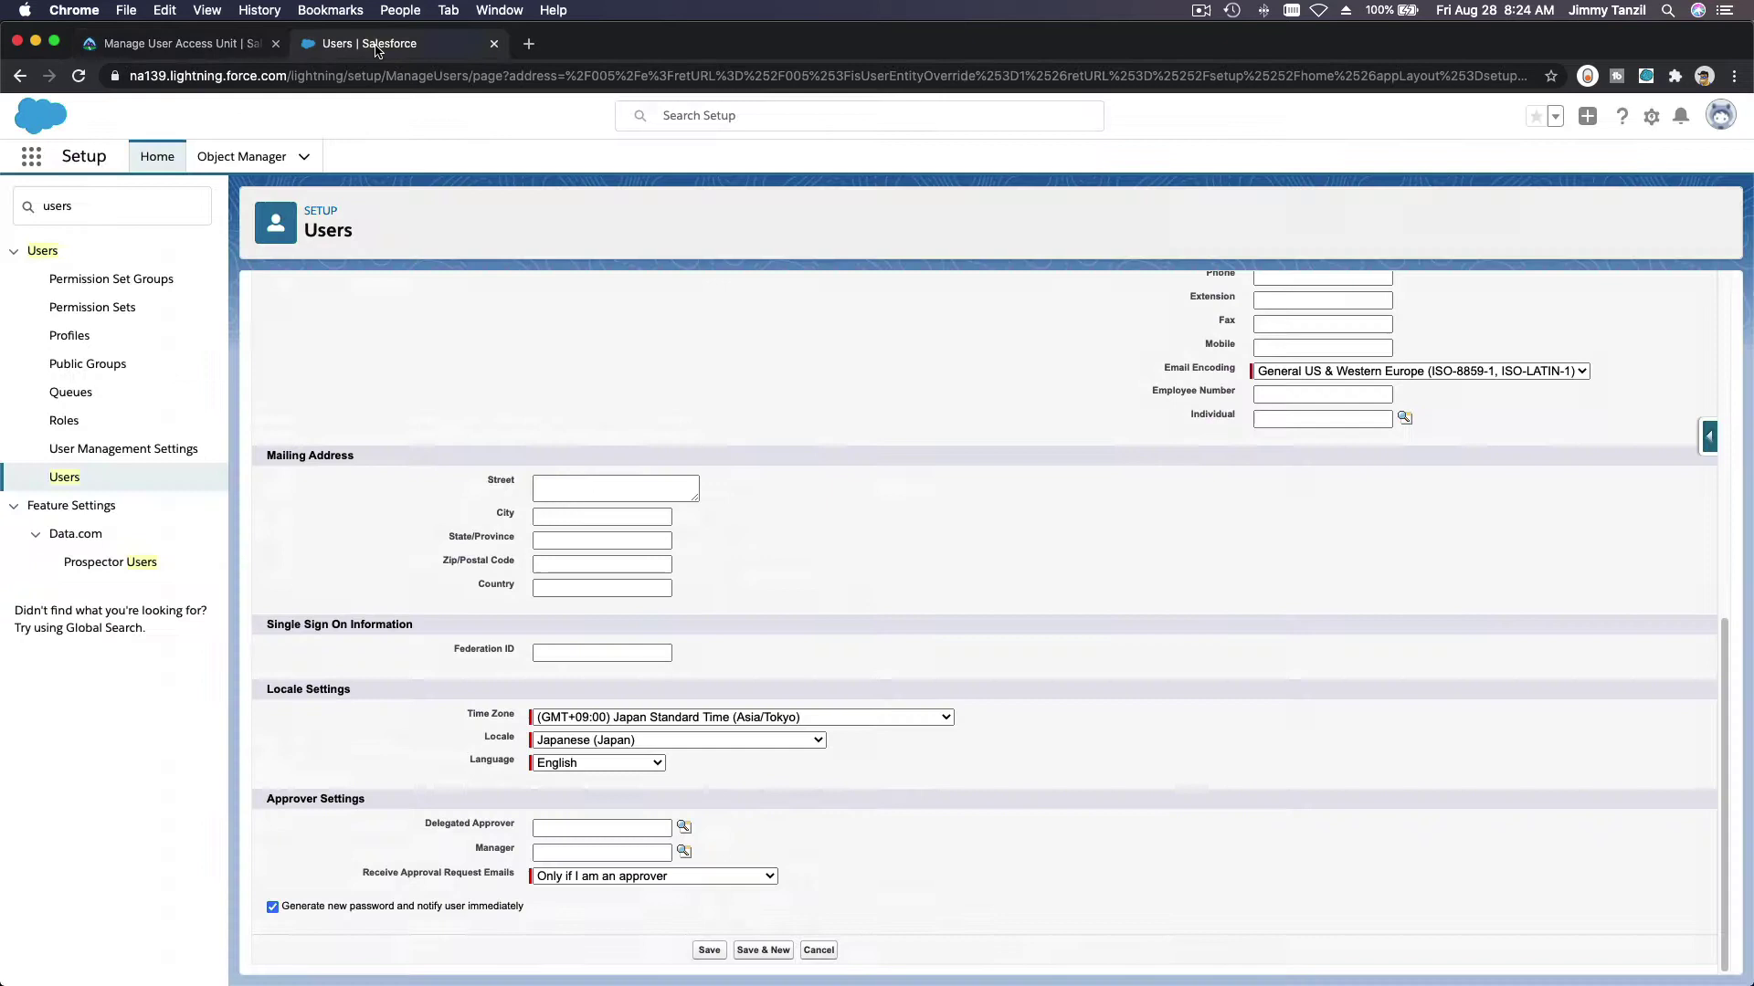
{"action": "left_click", "coordinate": [586, 772]}
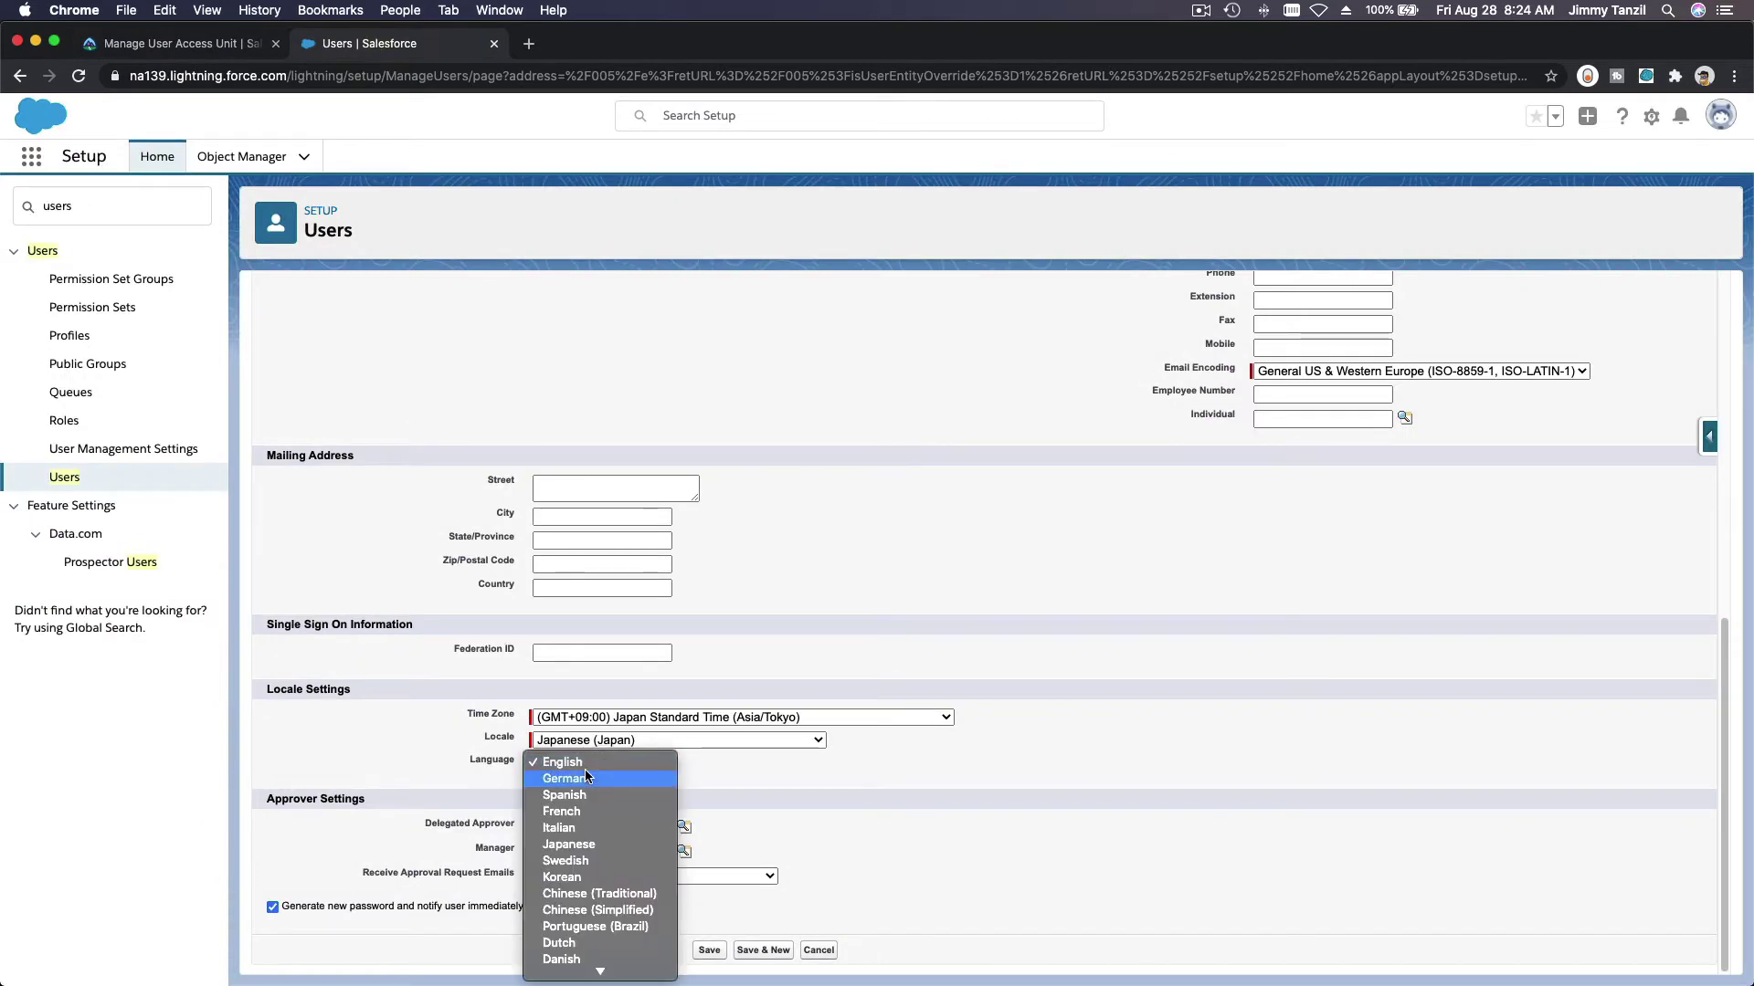
{"action": "left_click", "coordinate": [593, 853]}
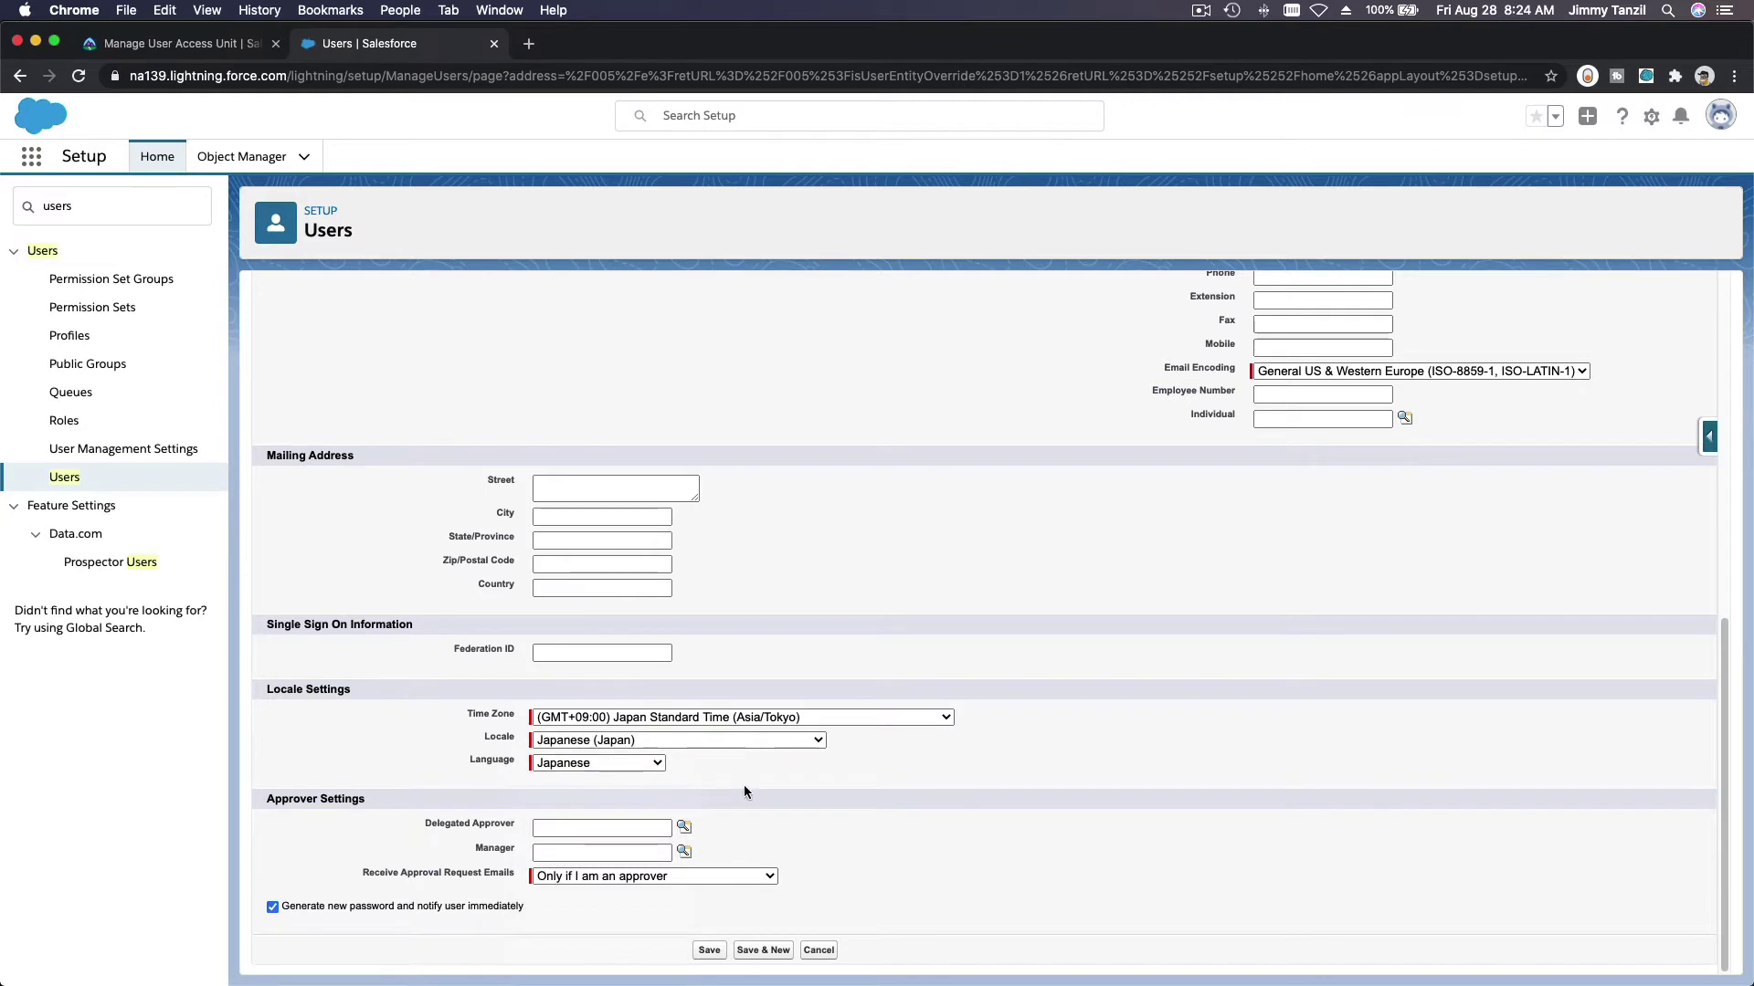
{"action": "left_click", "coordinate": [230, 46]}
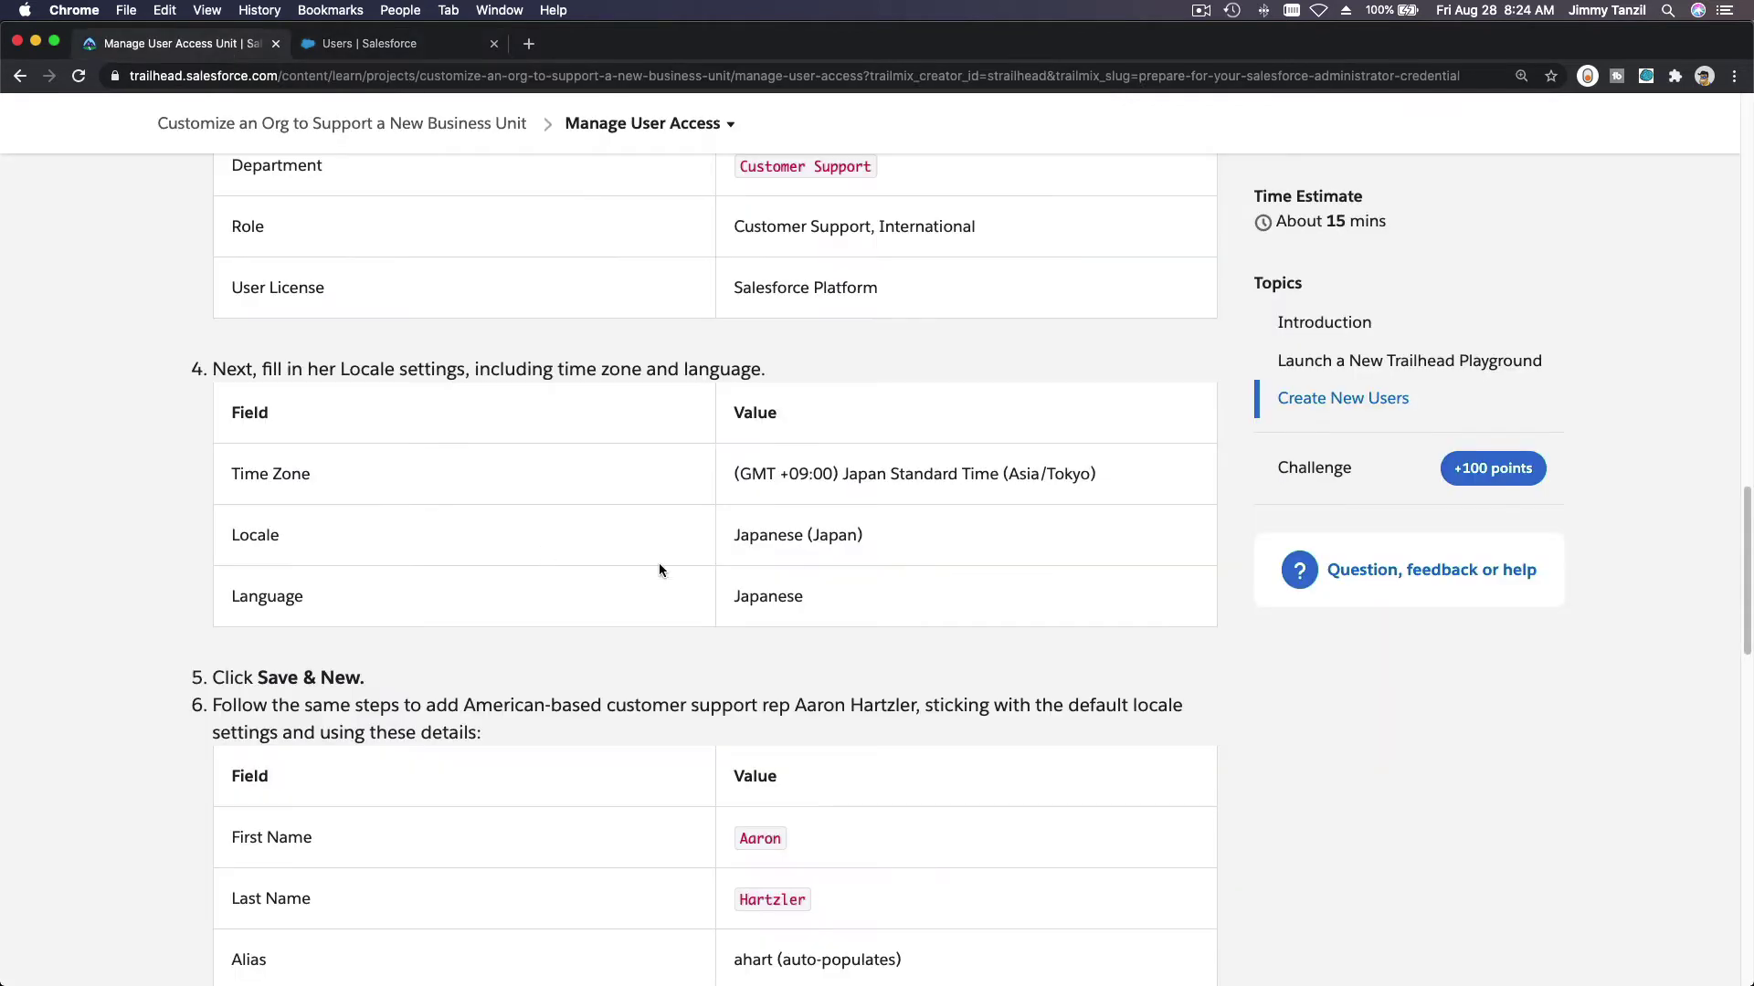
{"action": "scroll", "coordinate": [791, 614], "scroll_direction": "down", "scroll_amount": 5}
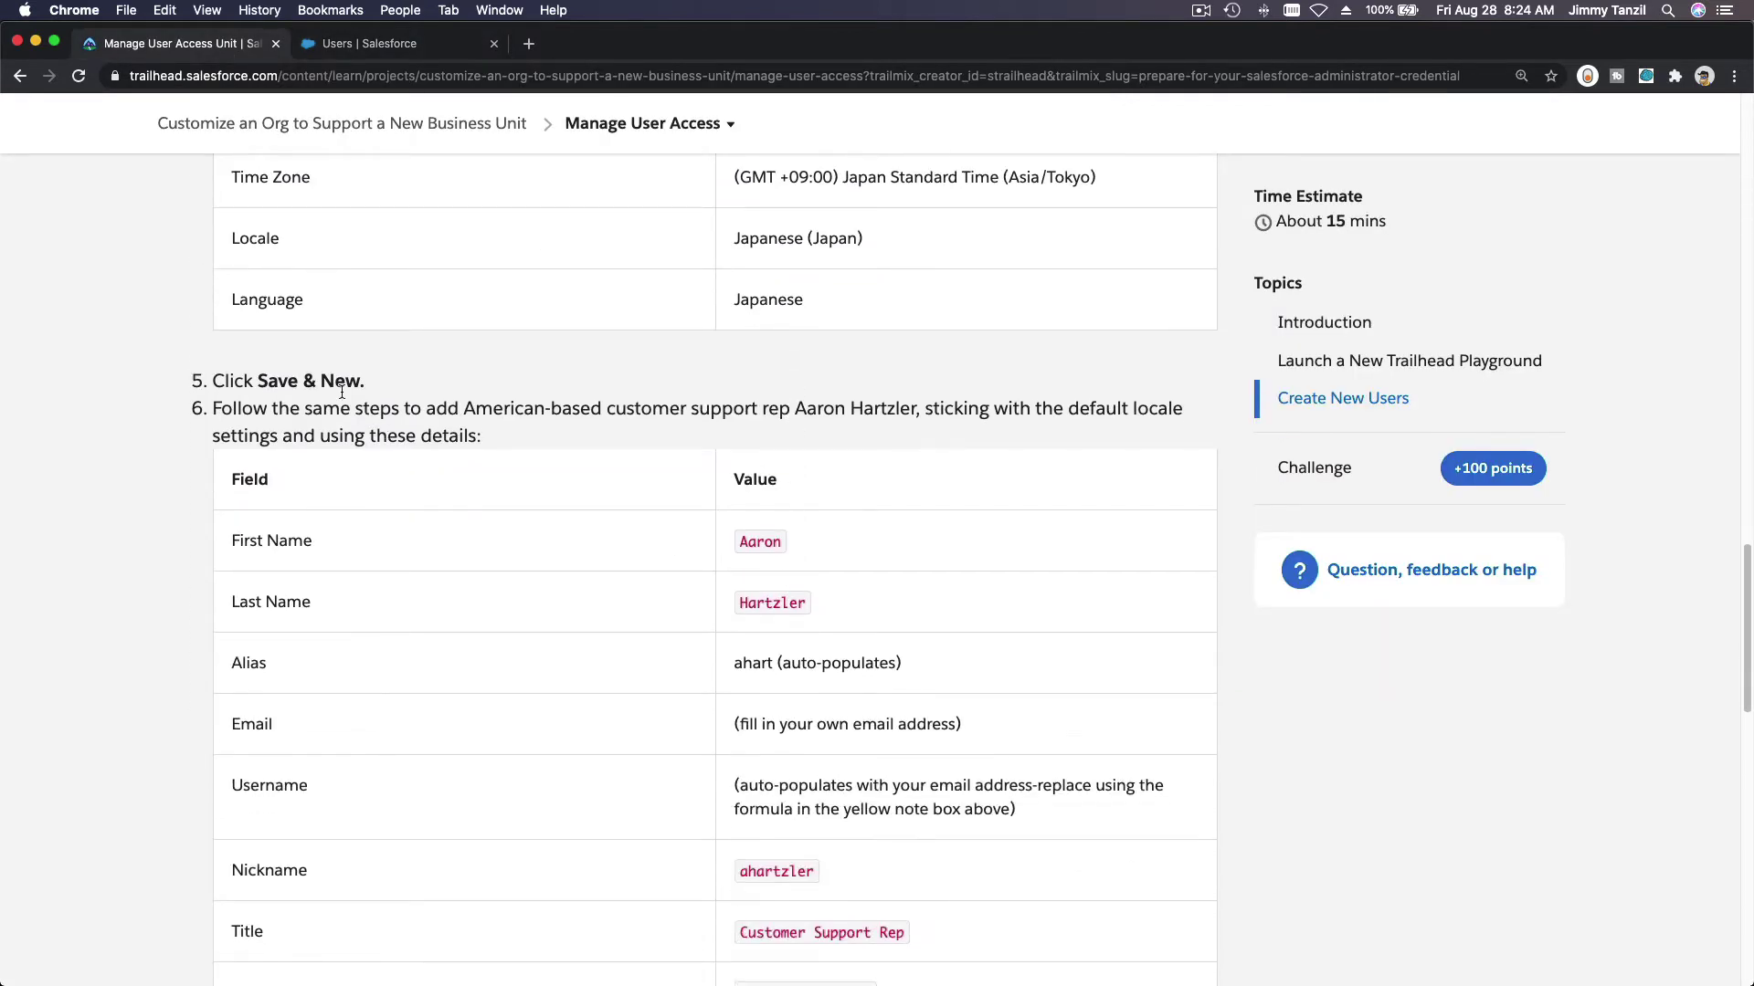
{"action": "scroll", "coordinate": [342, 391], "scroll_direction": "down", "scroll_amount": 2}
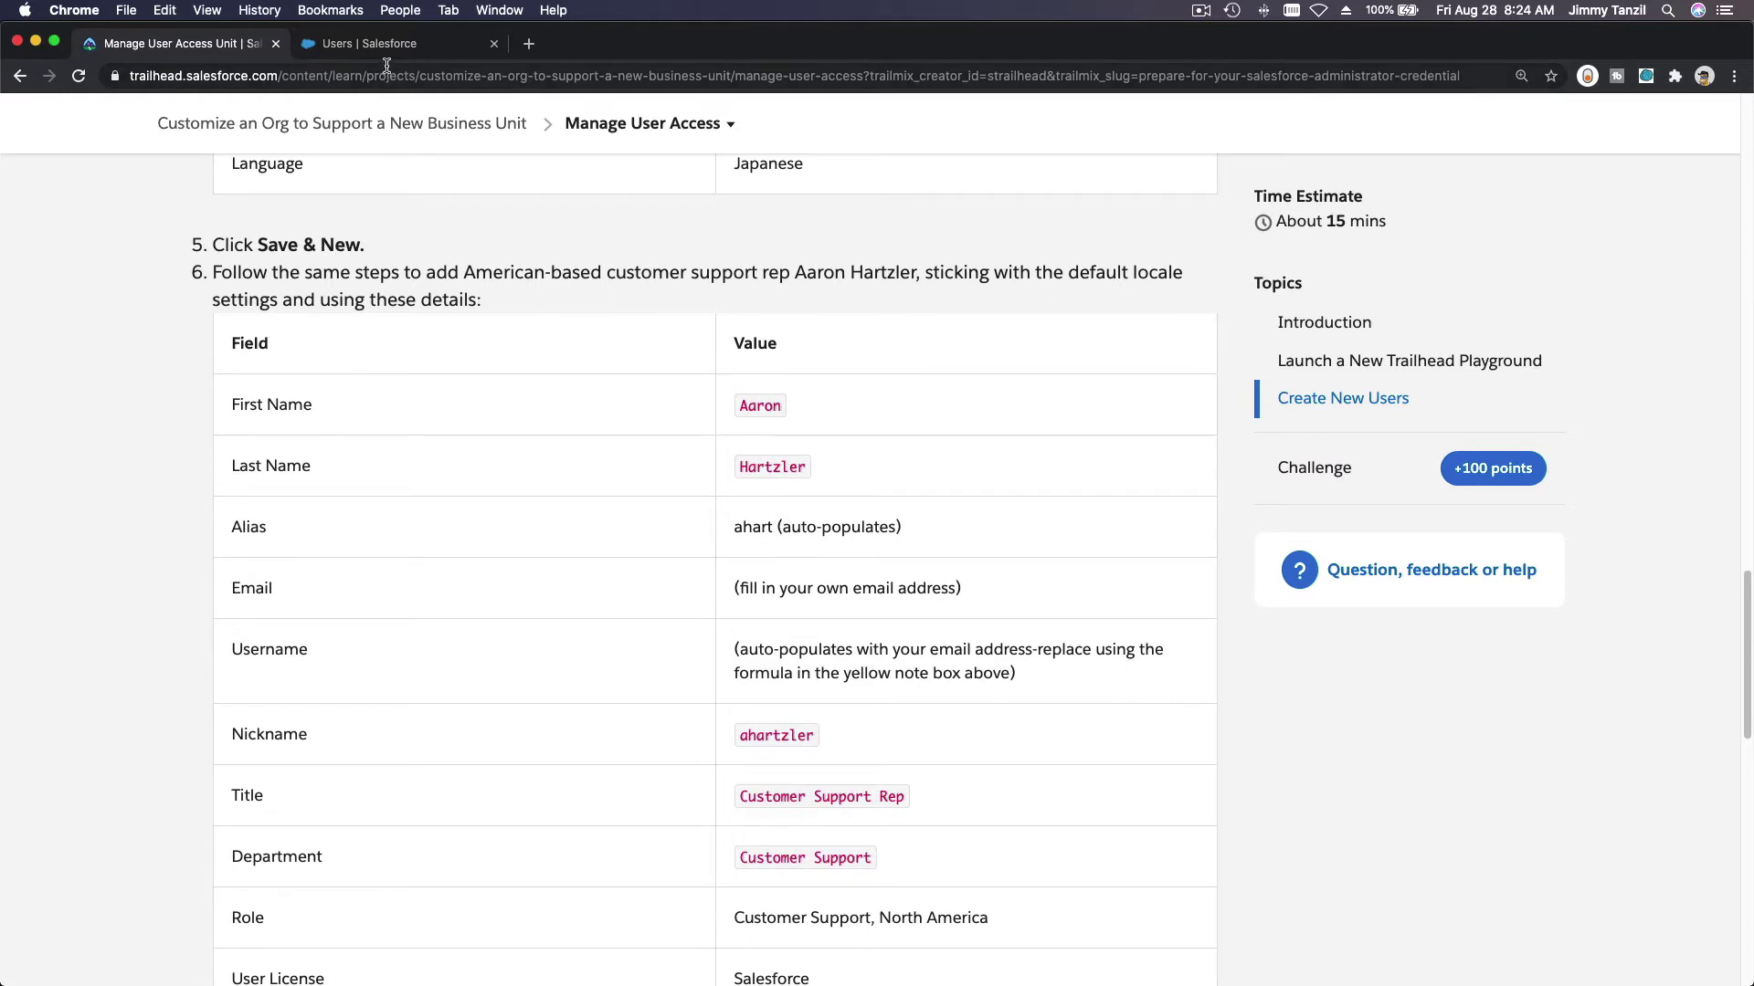
{"action": "left_click", "coordinate": [384, 44]}
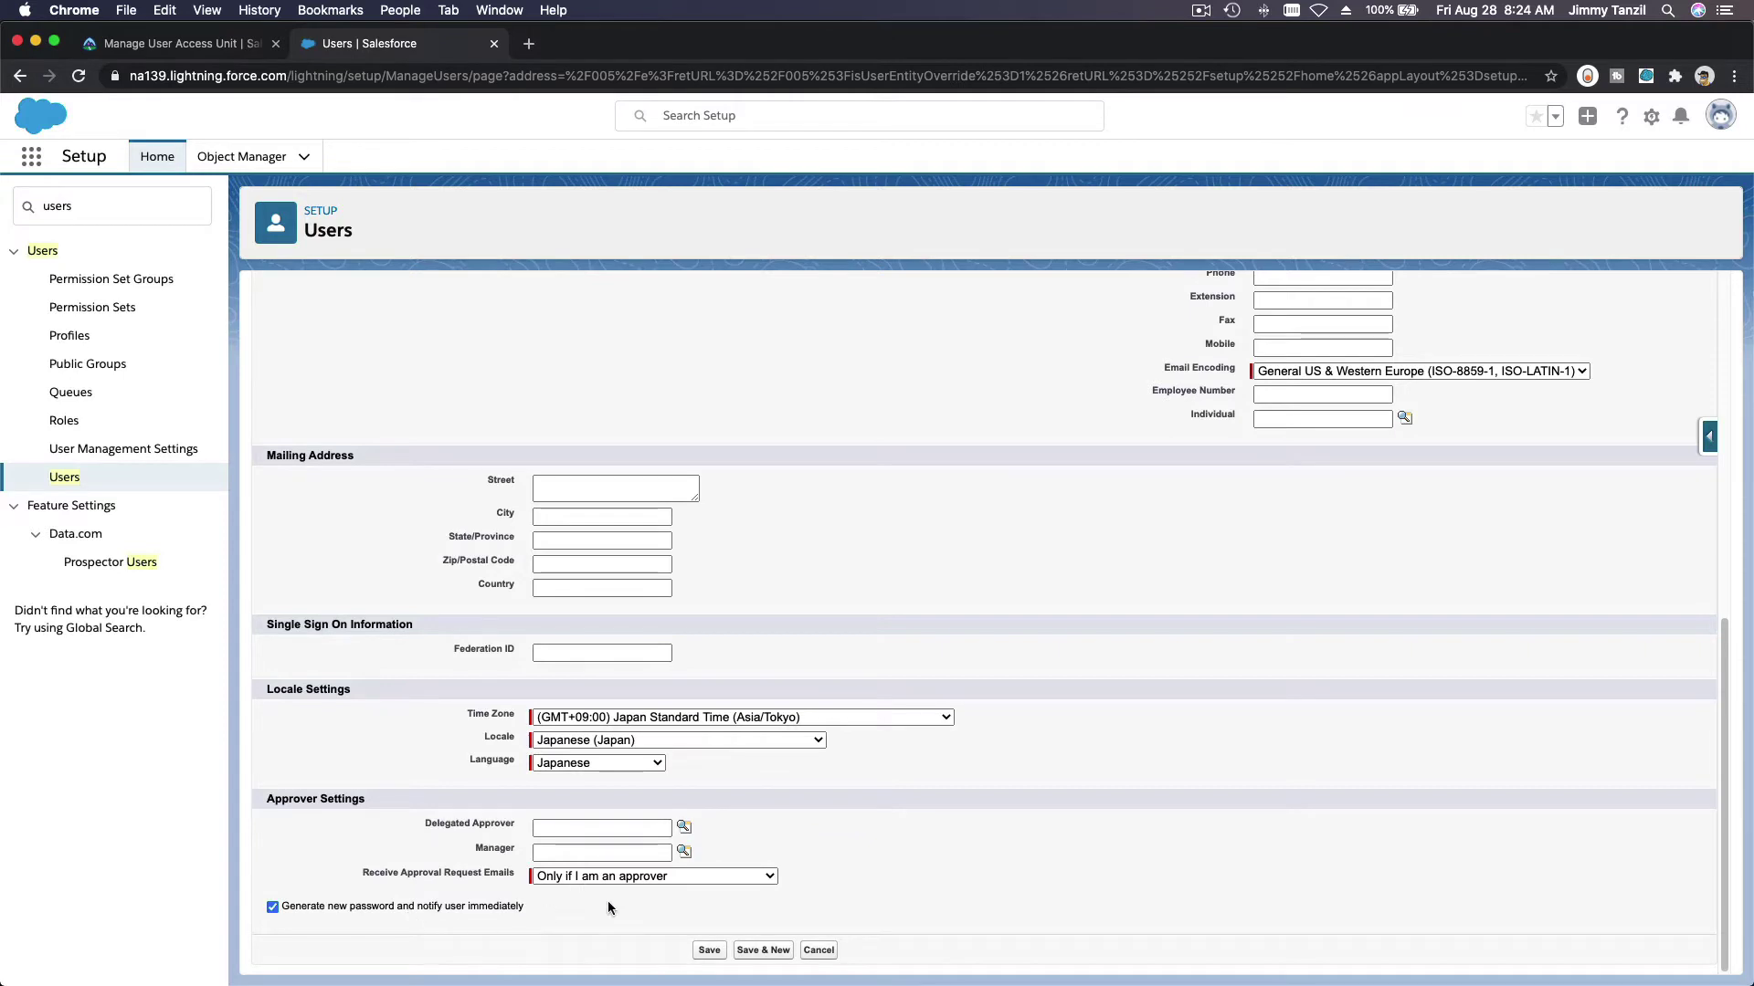
Step: Save the first user, start another, and enter the second user's first name from the instructions
{"action": "left_click", "coordinate": [765, 950]}
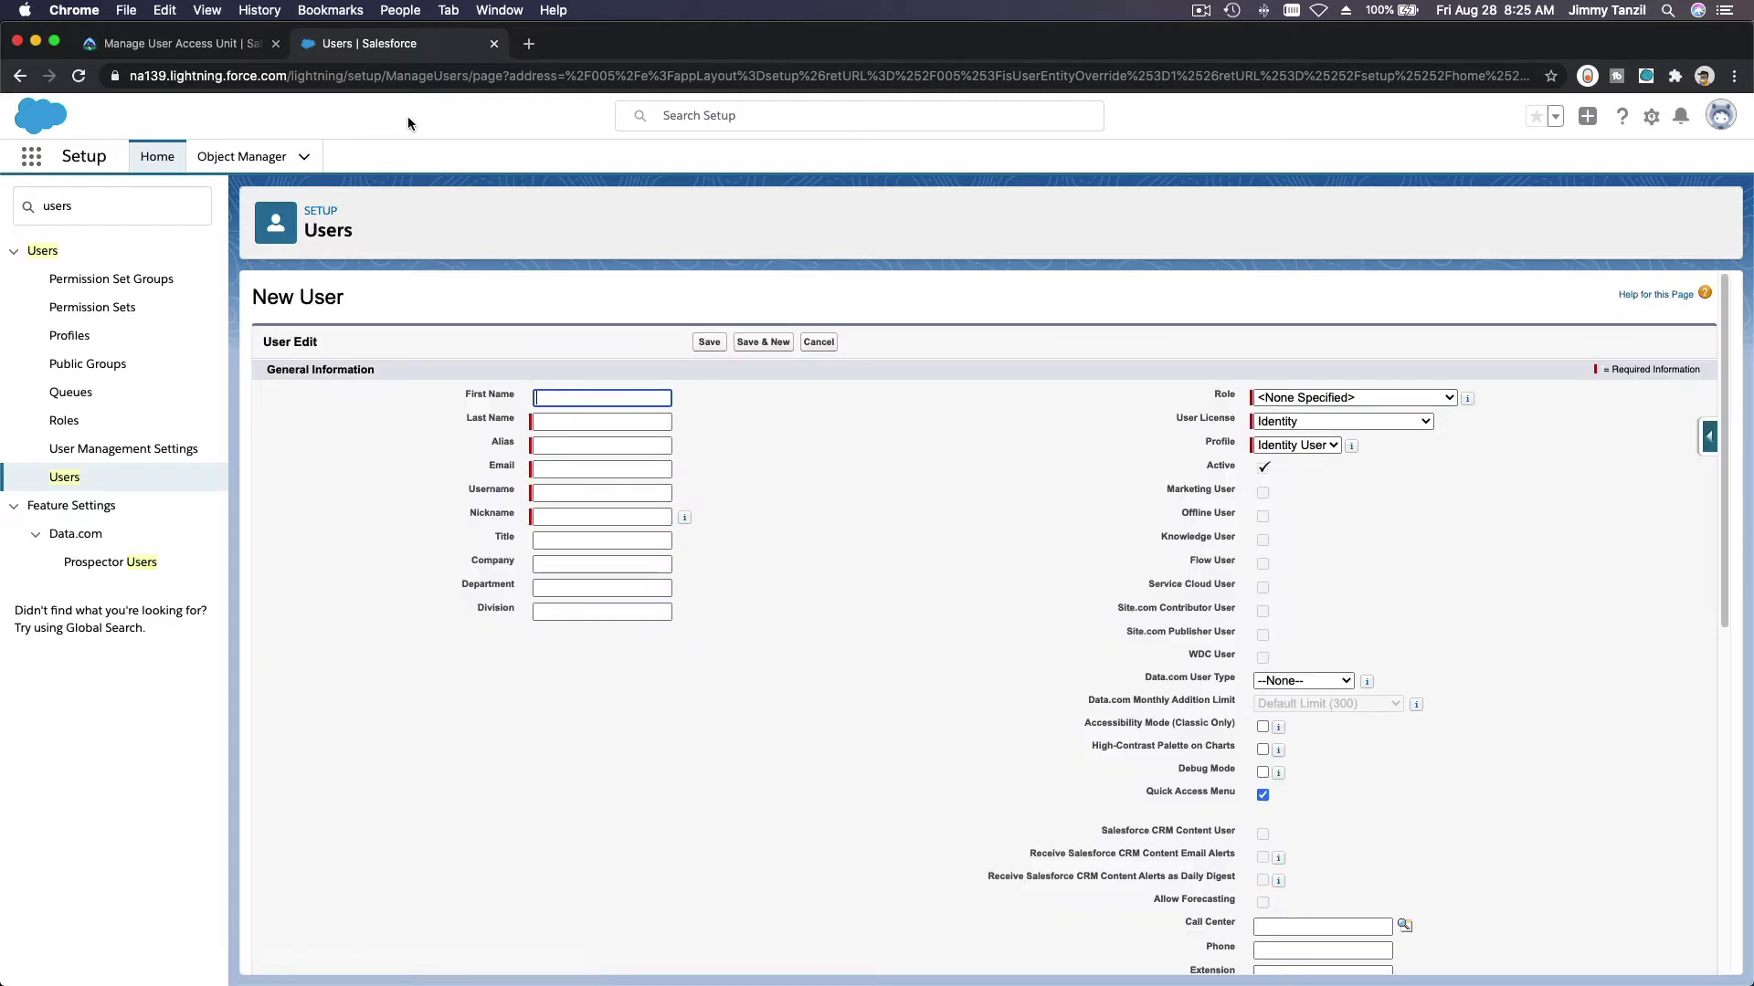
{"action": "left_click", "coordinate": [147, 49]}
{"action": "scroll", "coordinate": [951, 522], "scroll_direction": "down", "scroll_amount": 2}
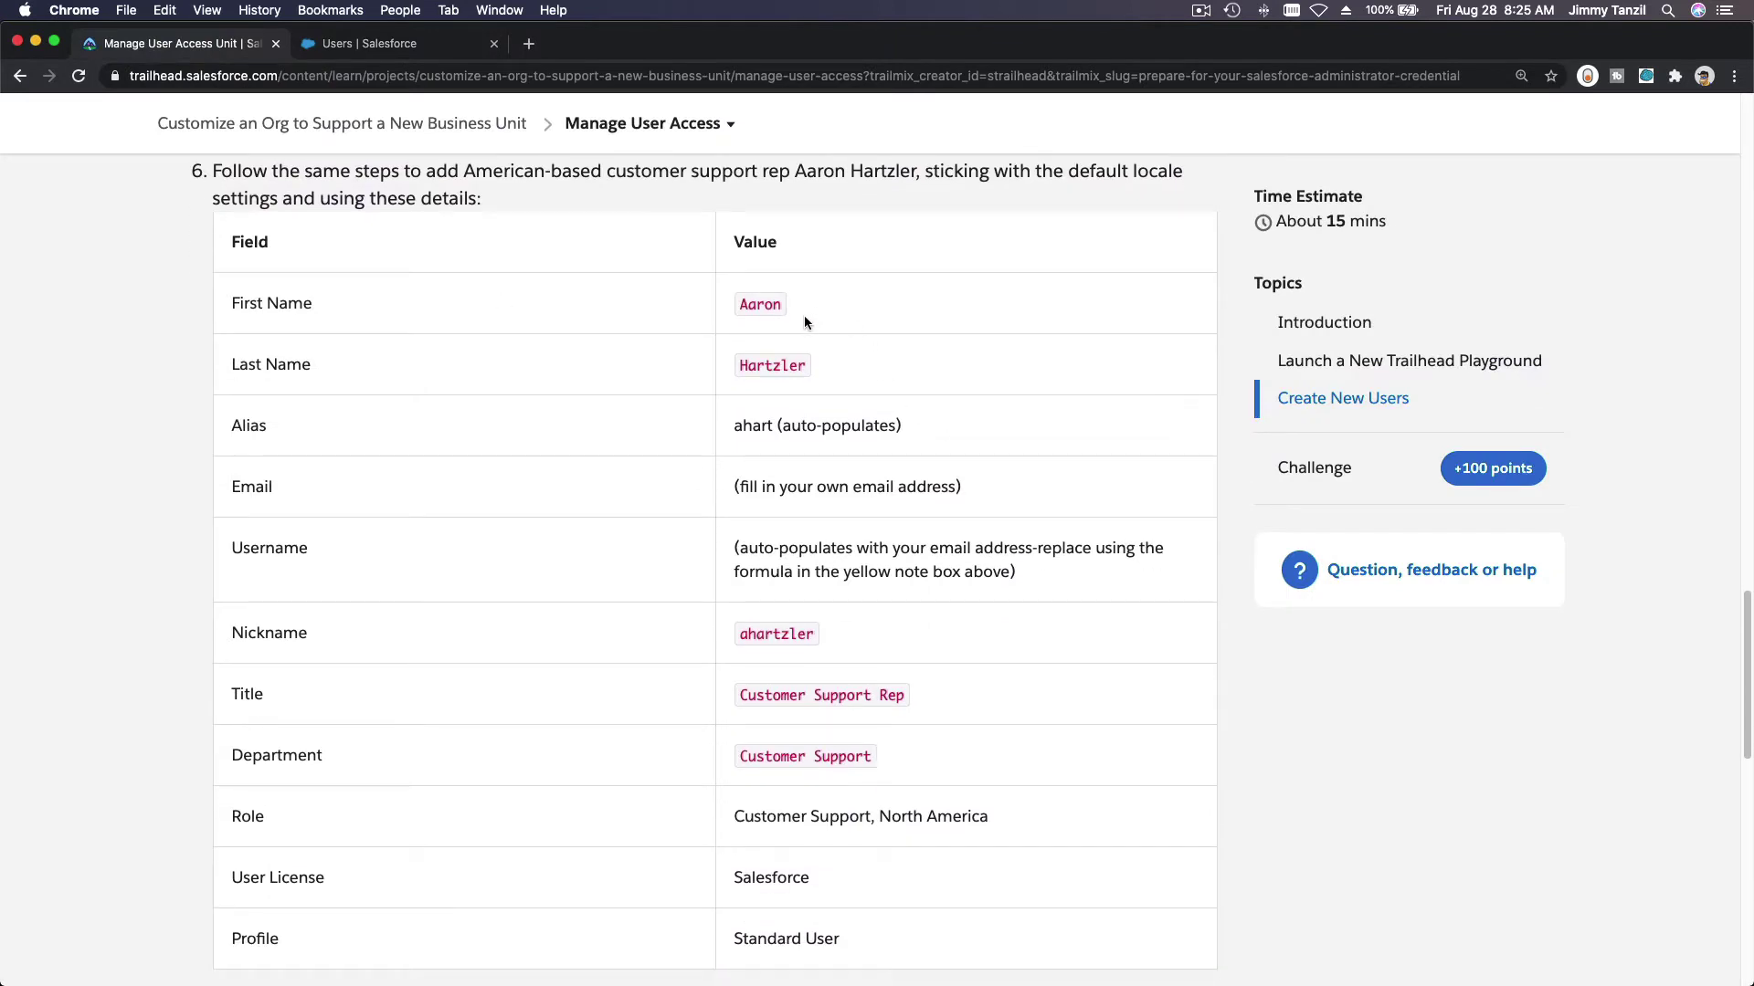
{"action": "double_click", "coordinate": [766, 307]}
{"action": "key", "text": "super+c"}
{"action": "left_click", "coordinate": [387, 44]}
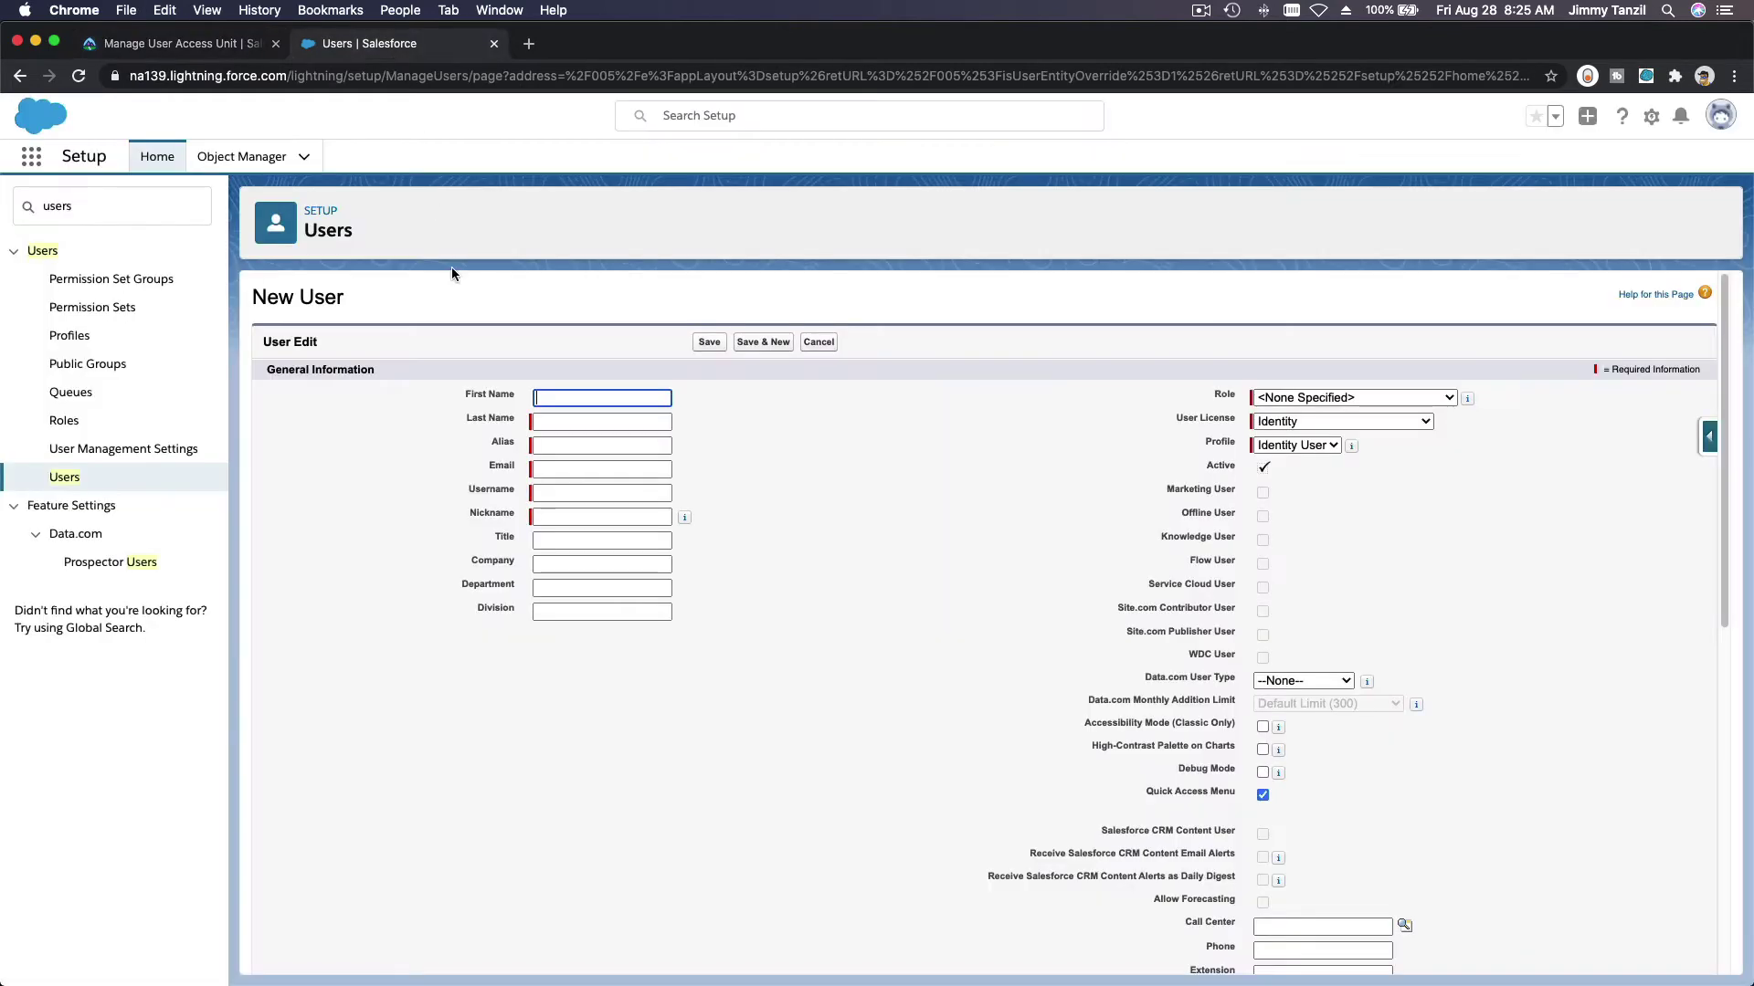
{"action": "left_click", "coordinate": [553, 400]}
{"action": "key", "text": "super+v"}
Step: Enter the second user's last name so the alias fills in
{"action": "left_click", "coordinate": [194, 46]}
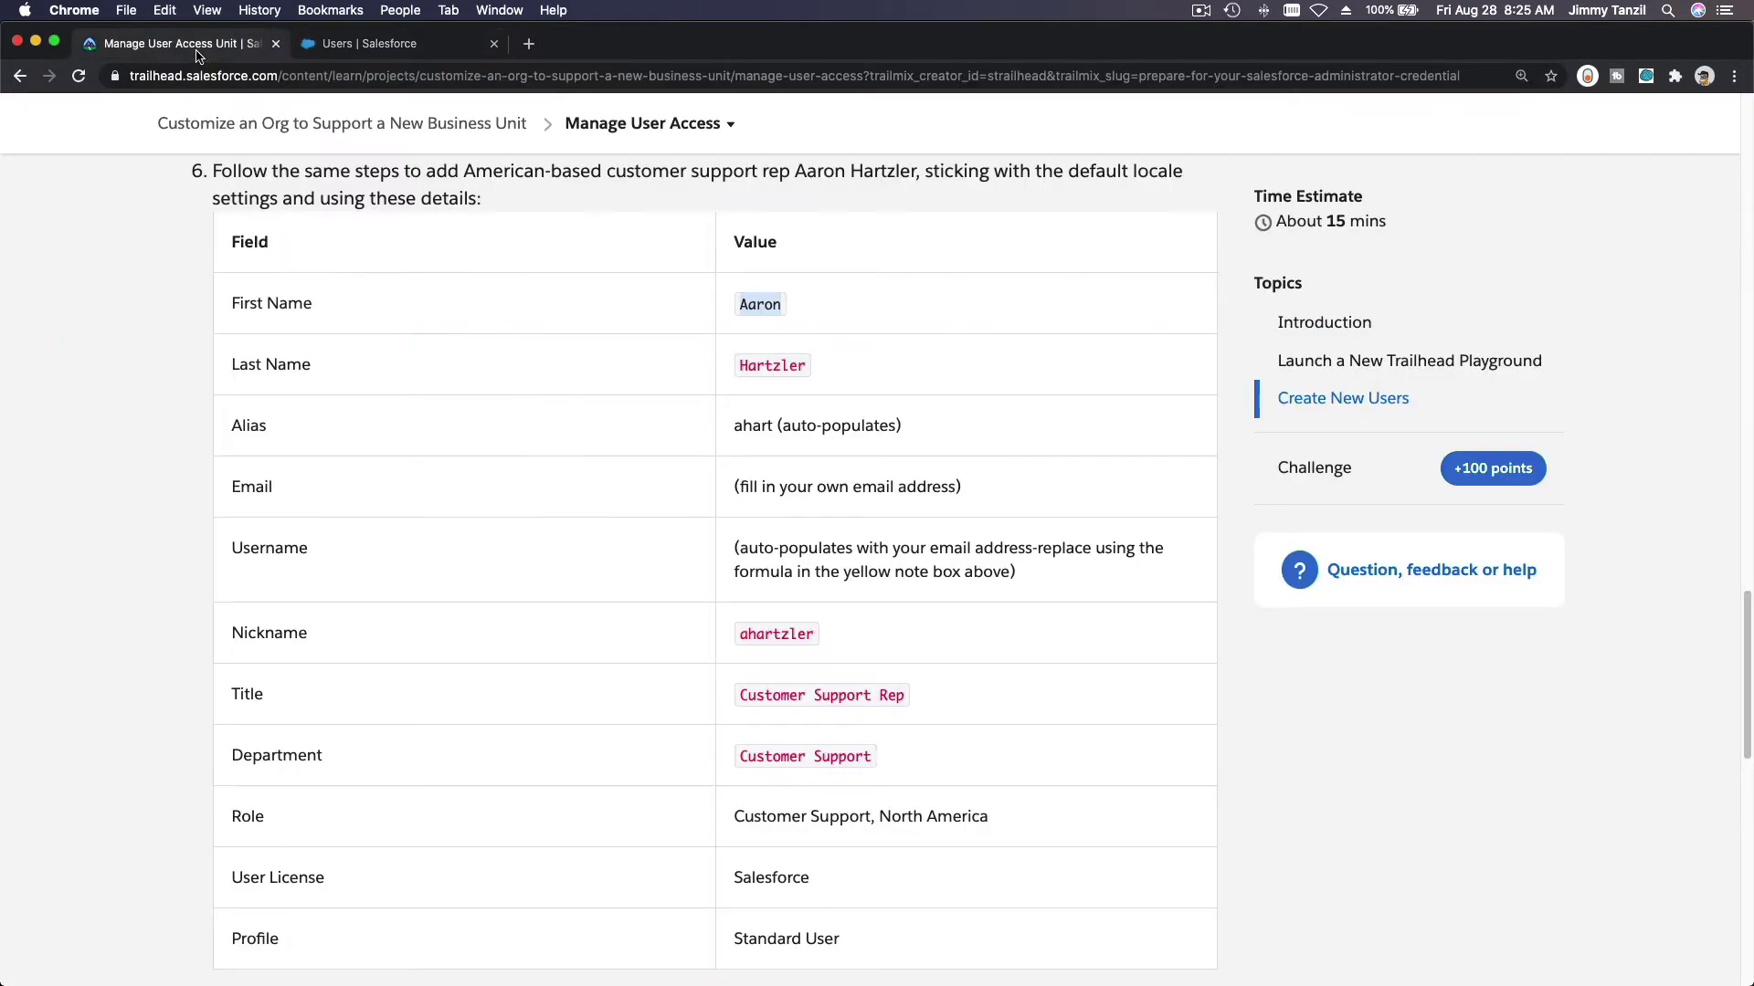
{"action": "double_click", "coordinate": [776, 366]}
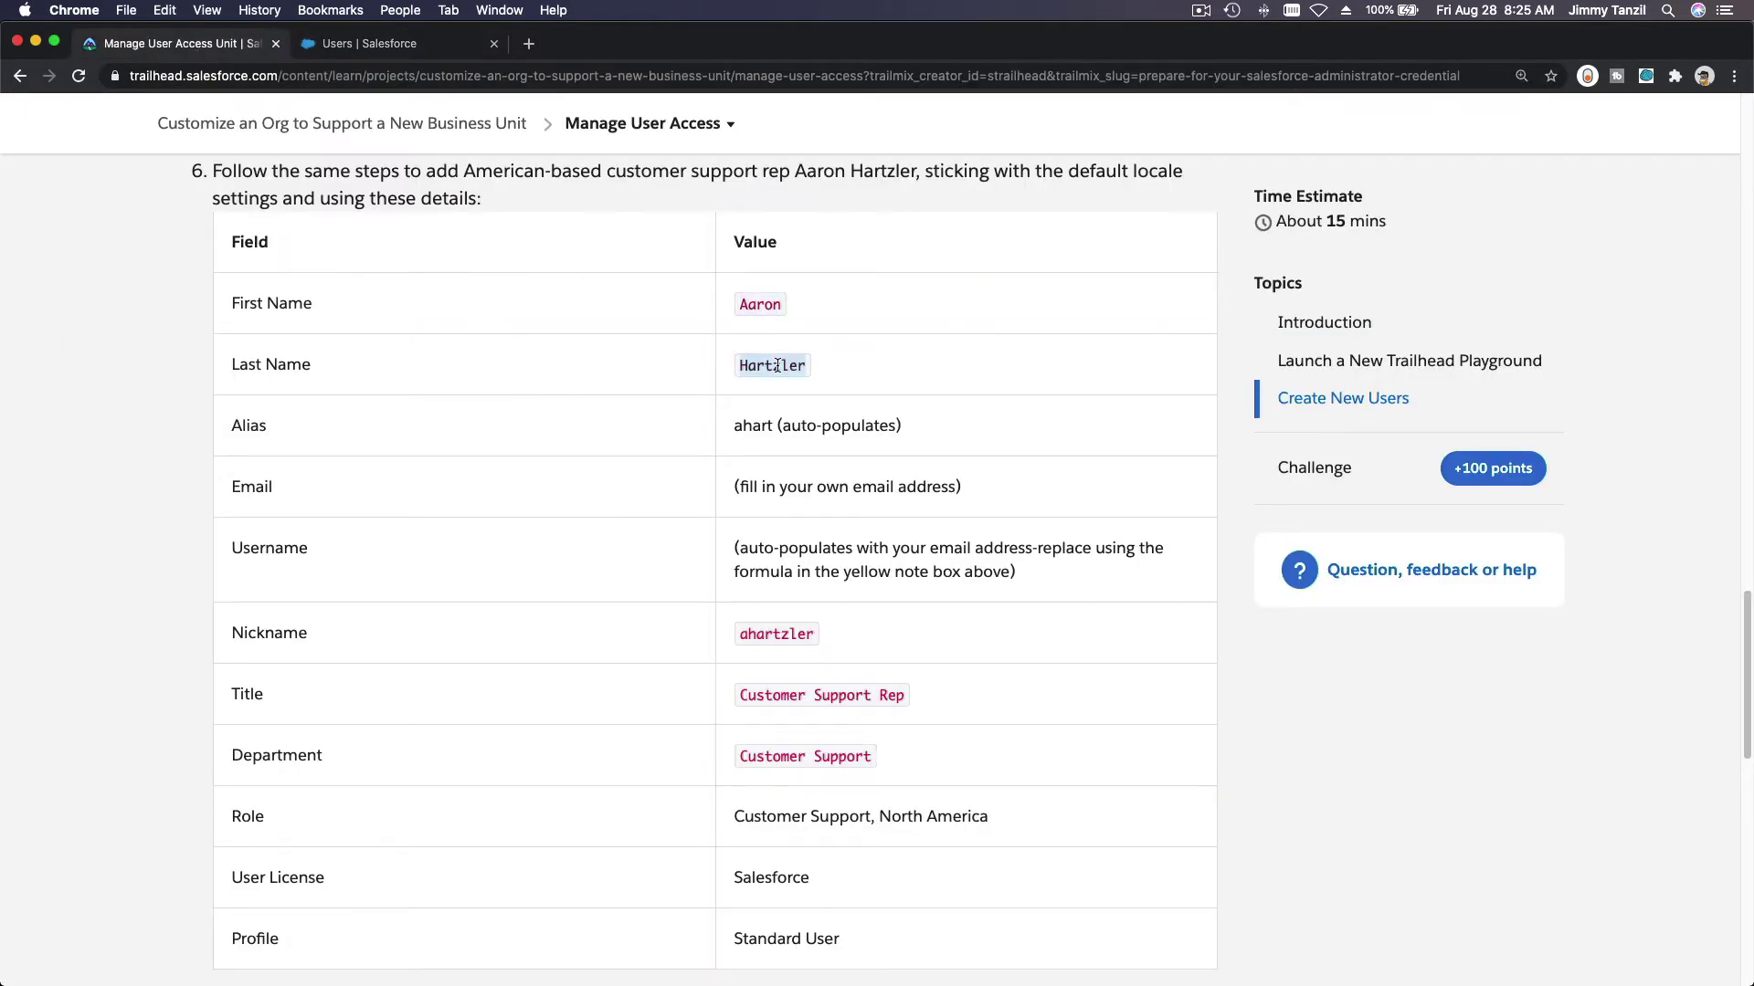
{"action": "left_click", "coordinate": [448, 44]}
{"action": "left_click", "coordinate": [619, 416]}
{"action": "key", "text": "cmd+v"}
{"action": "left_click", "coordinate": [769, 409]}
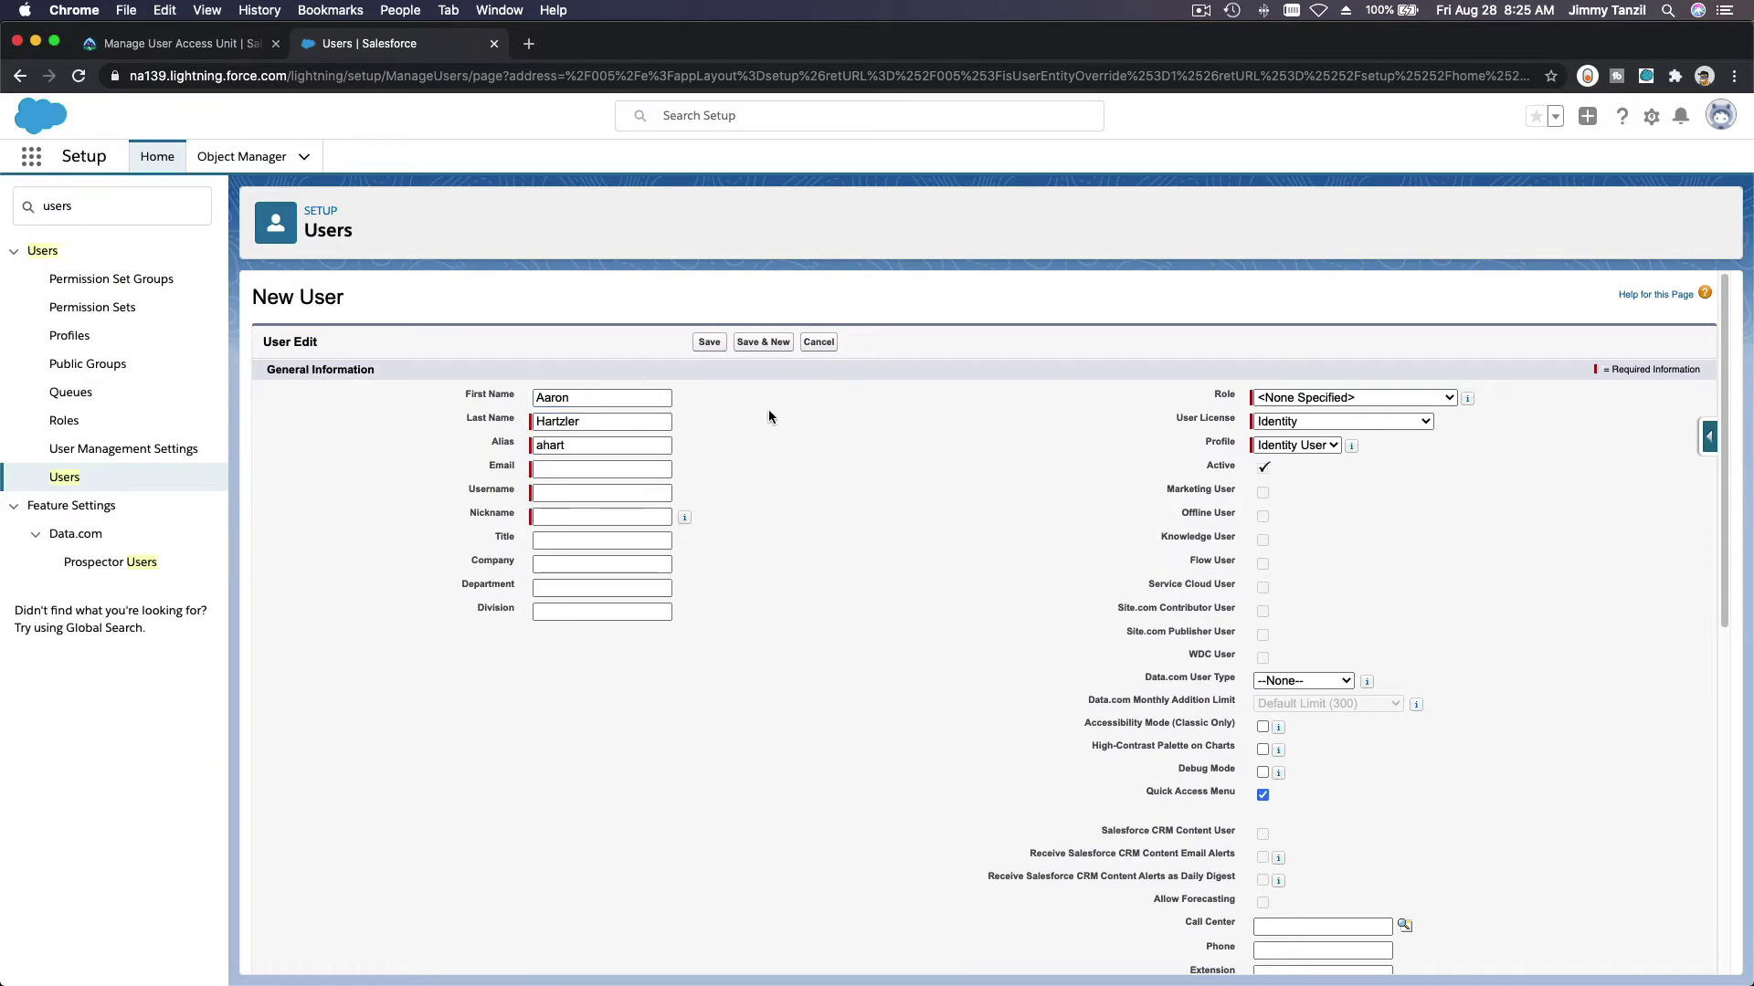
Step: Fill in the user's e-mail address so the username auto-fills
{"action": "left_click", "coordinate": [211, 48]}
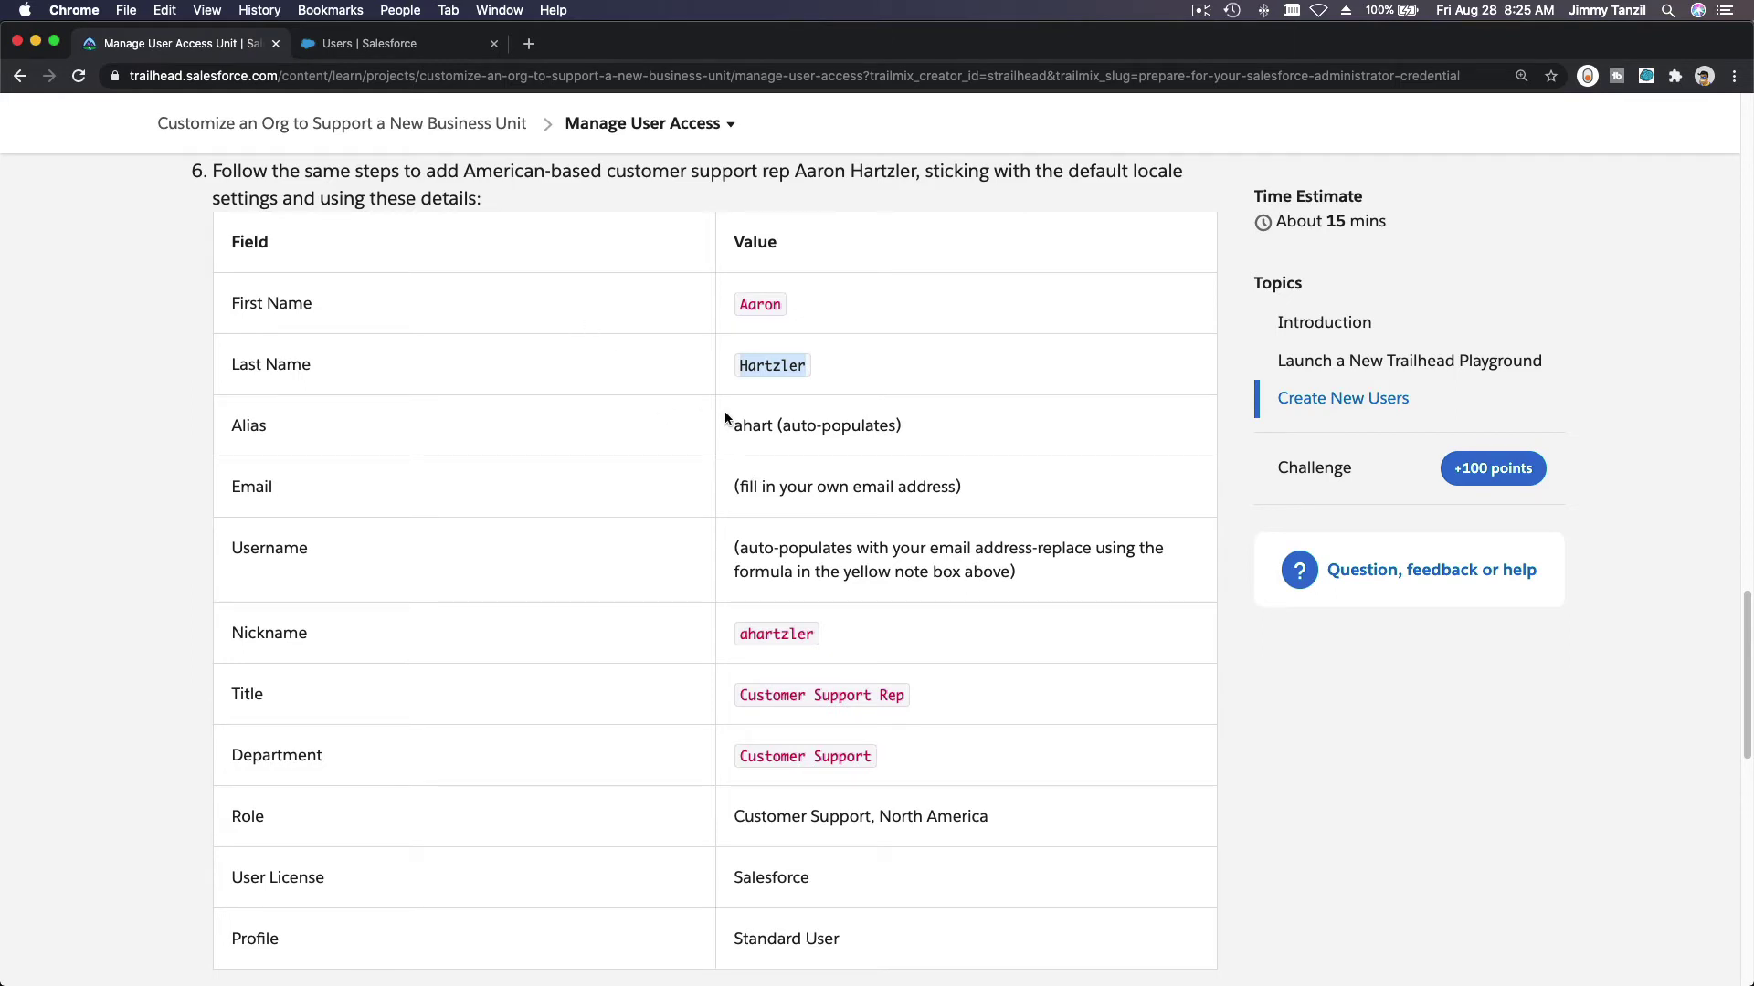
{"action": "left_click_drag", "start_coordinate": [733, 426], "coordinate": [761, 428]}
{"action": "key", "text": "cmd+c"}
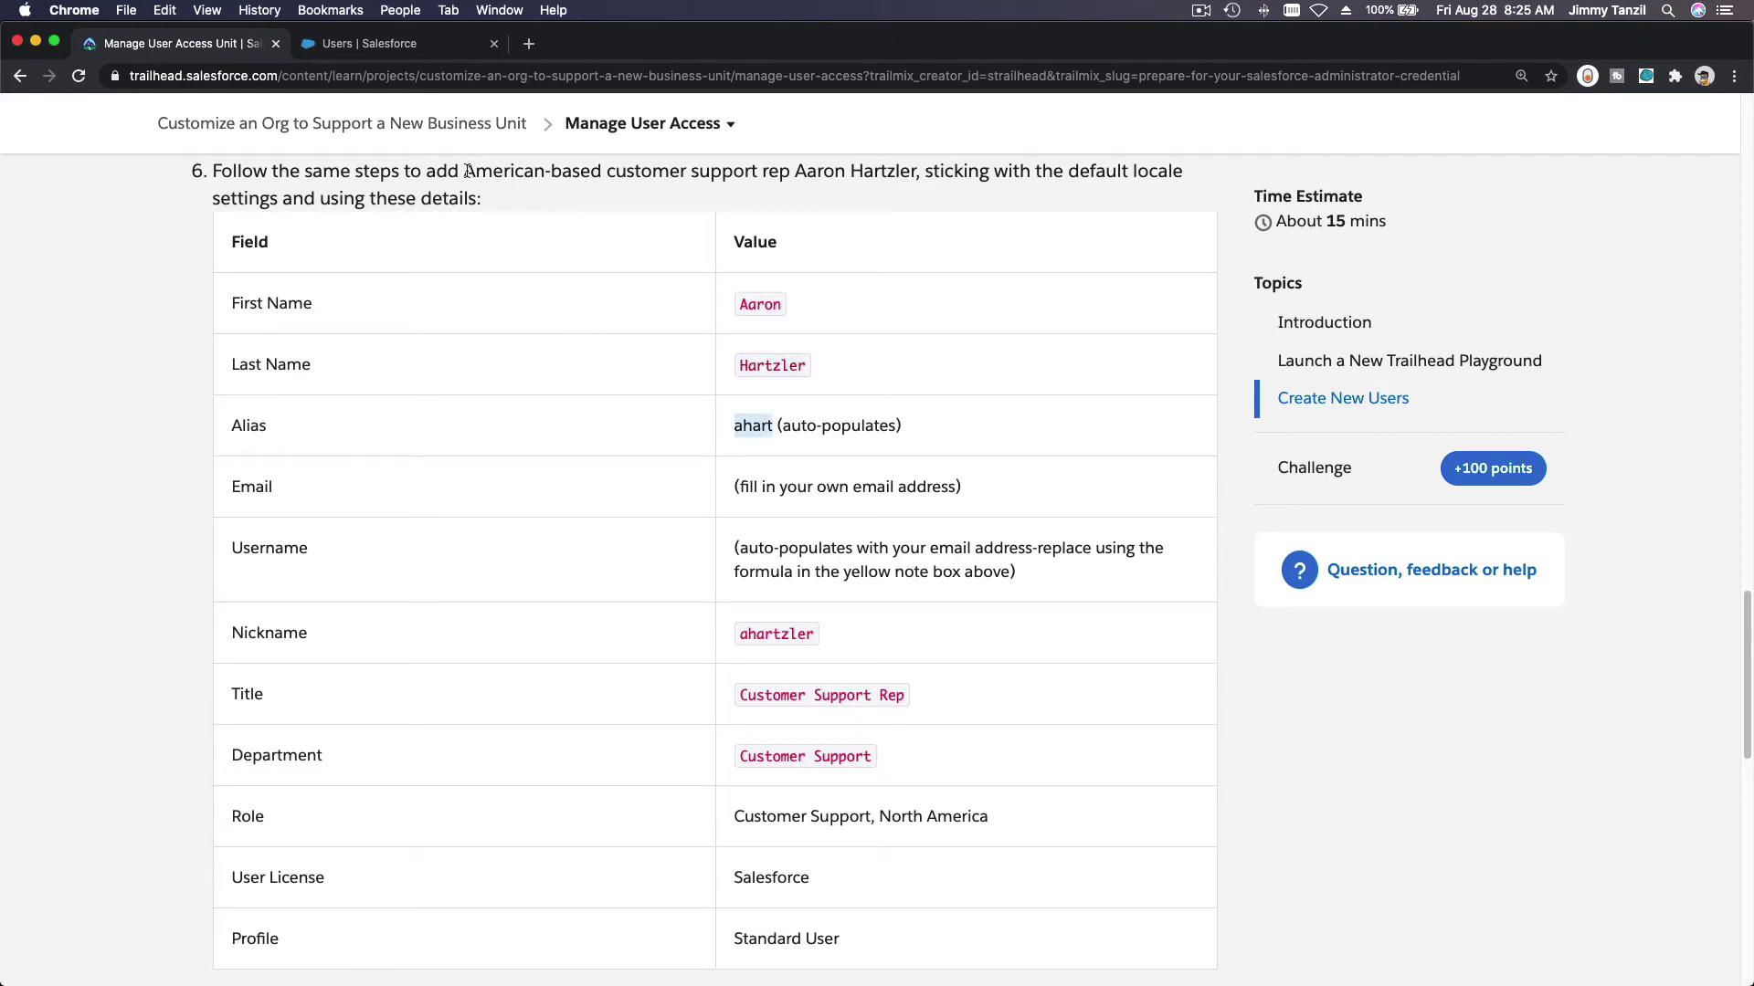
{"action": "left_click", "coordinate": [384, 42]}
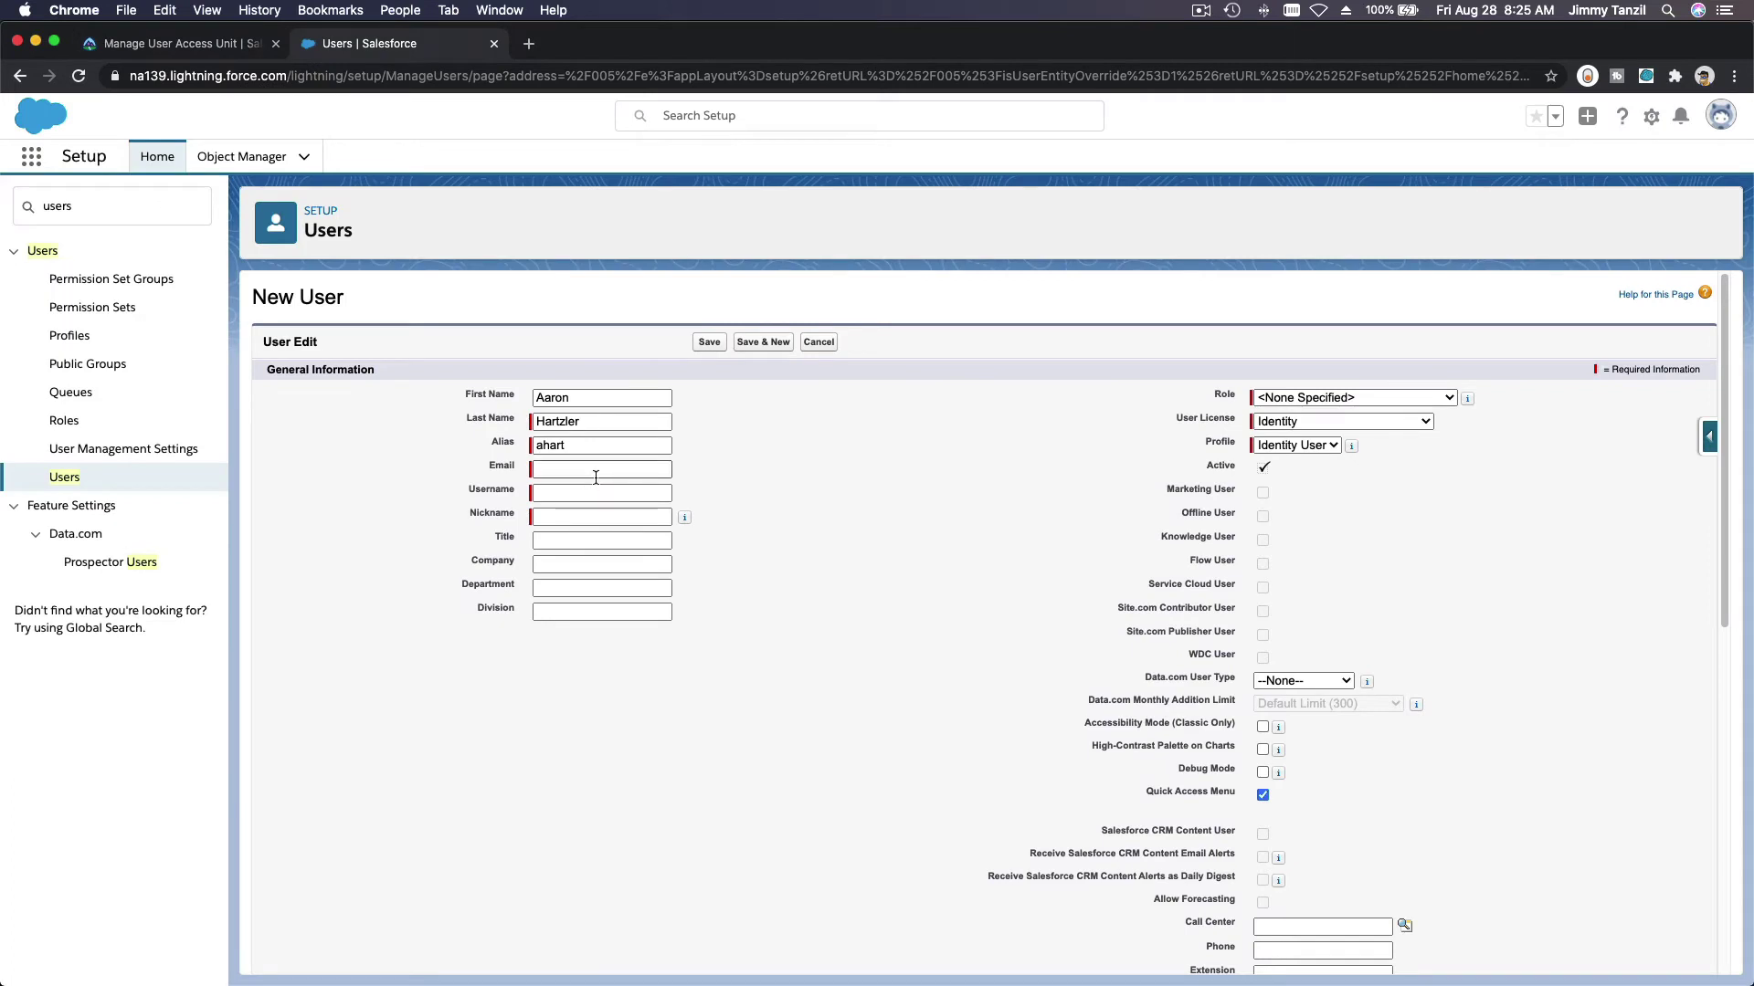
{"action": "double_click", "coordinate": [582, 422]}
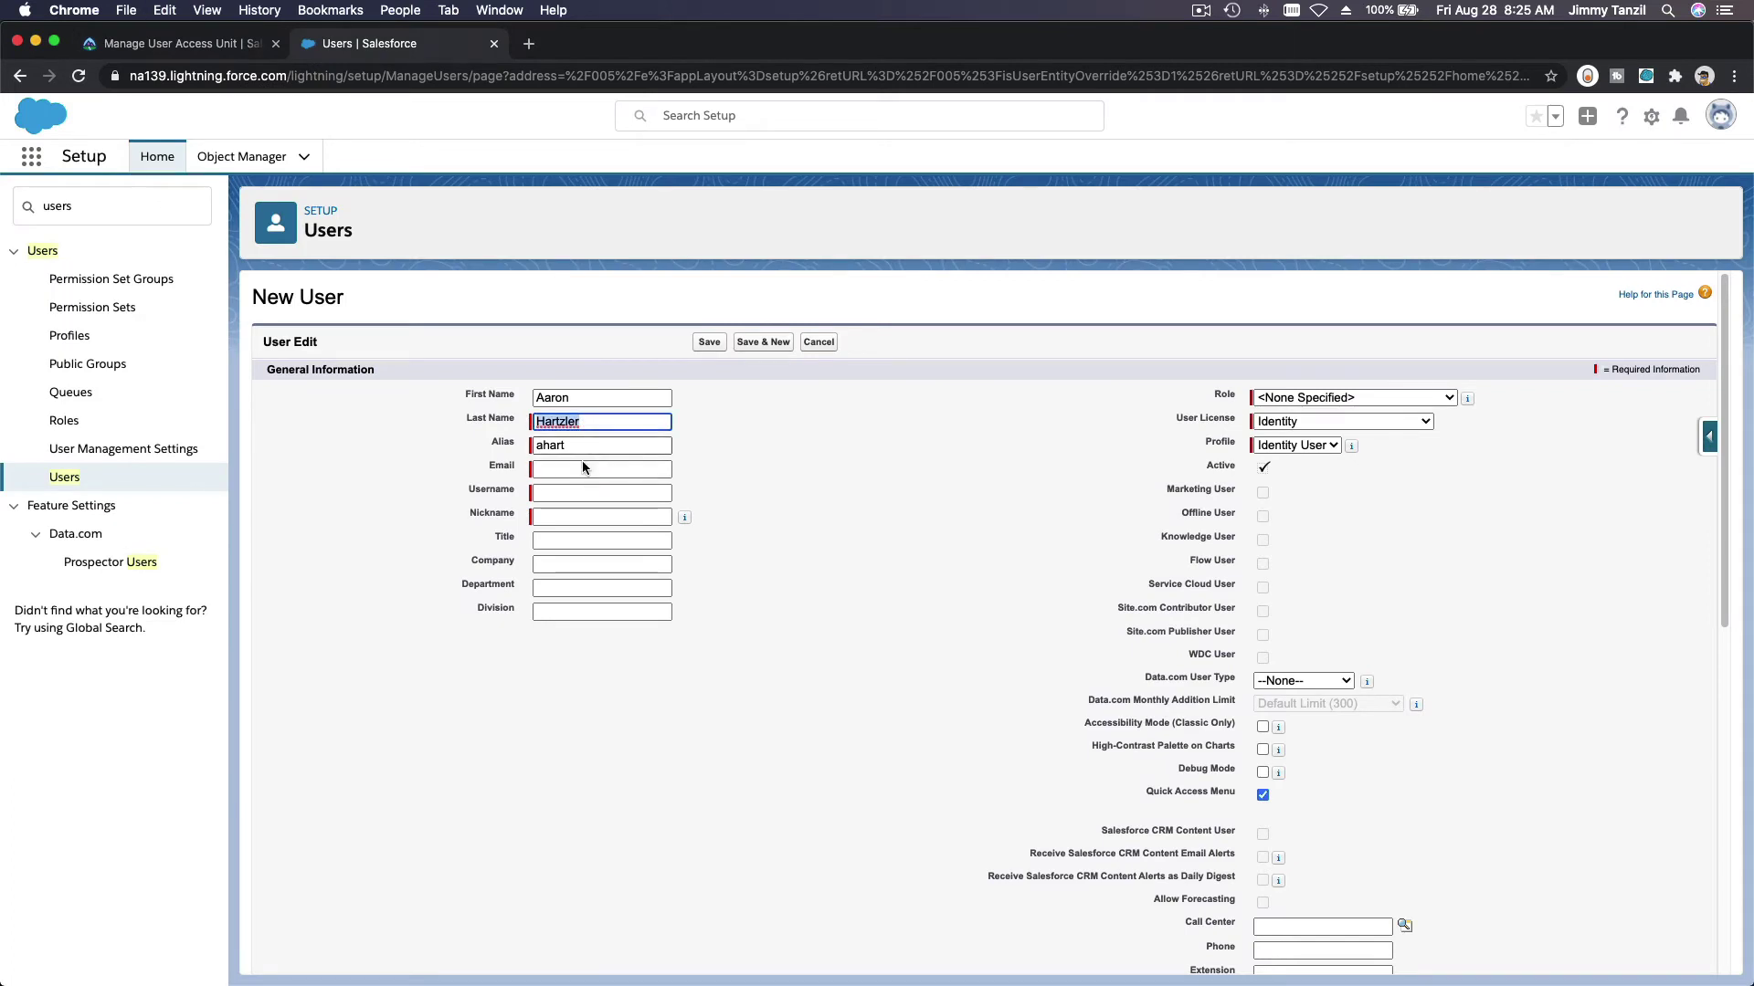
{"action": "left_click", "coordinate": [583, 468]}
{"action": "type", "text": "a"}
{"action": "key", "text": "cmd+v"}
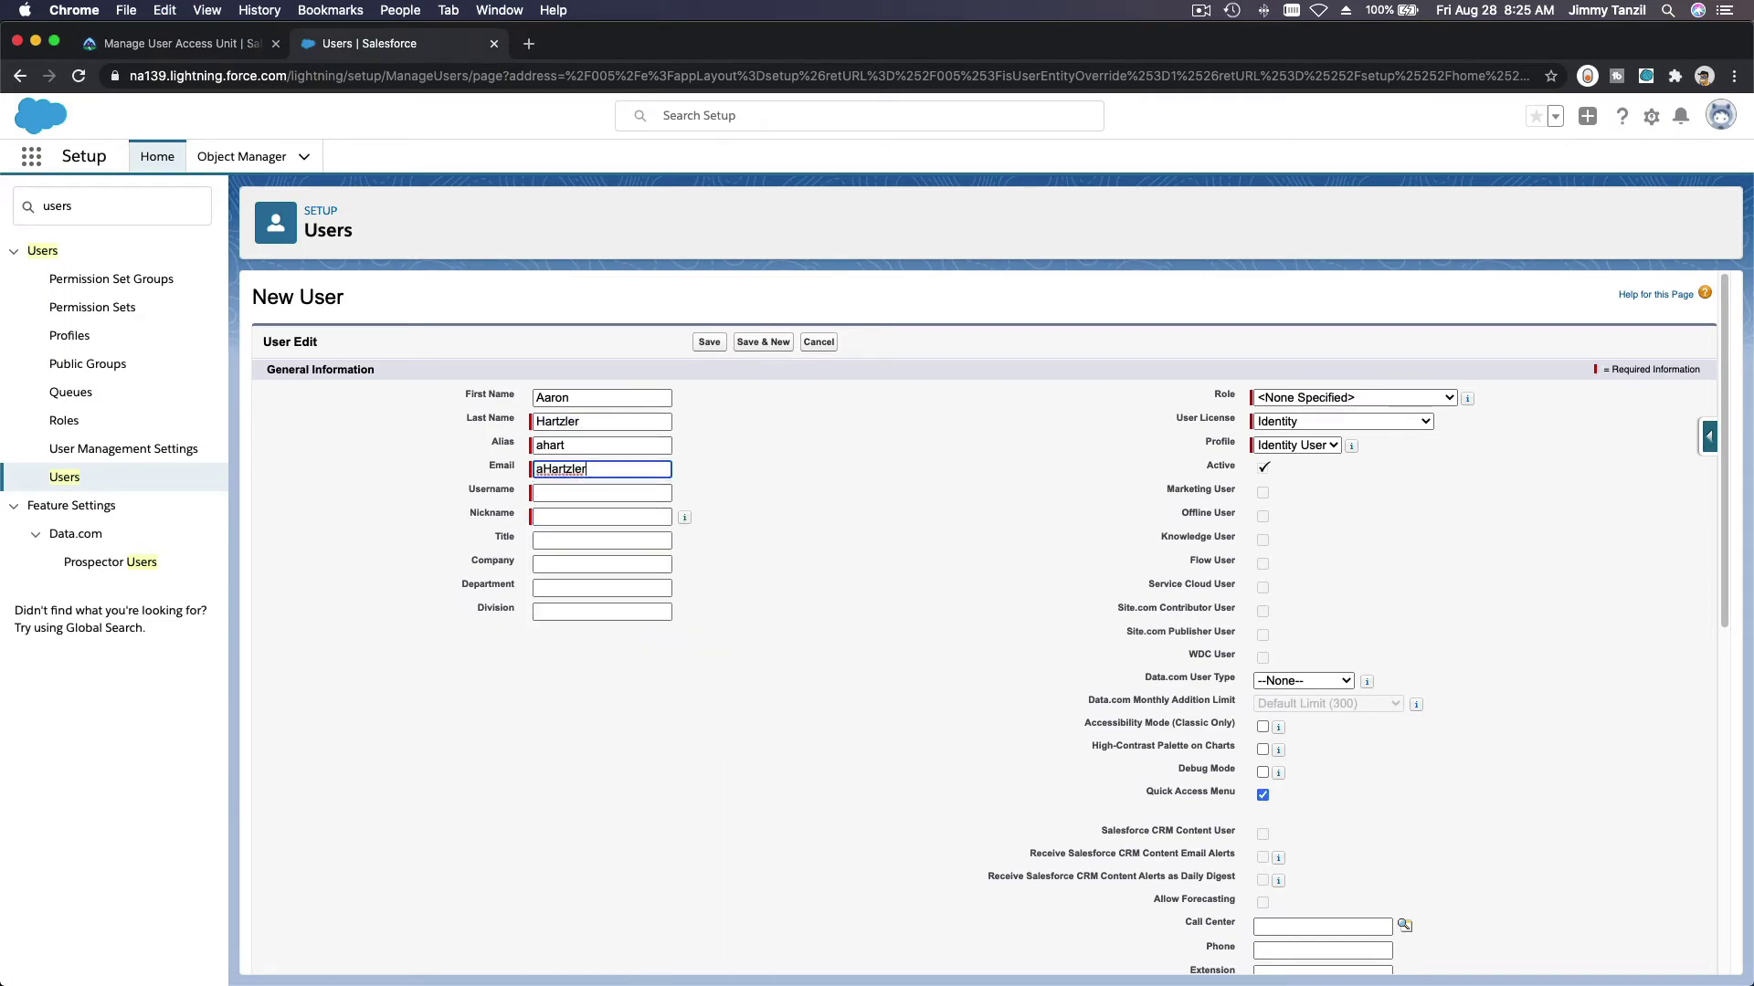
{"action": "type", "text": "@sown"}
{"action": "type", "text": ".IO"}
{"action": "type", "text": "o"}
{"action": "key", "text": "Tab"}
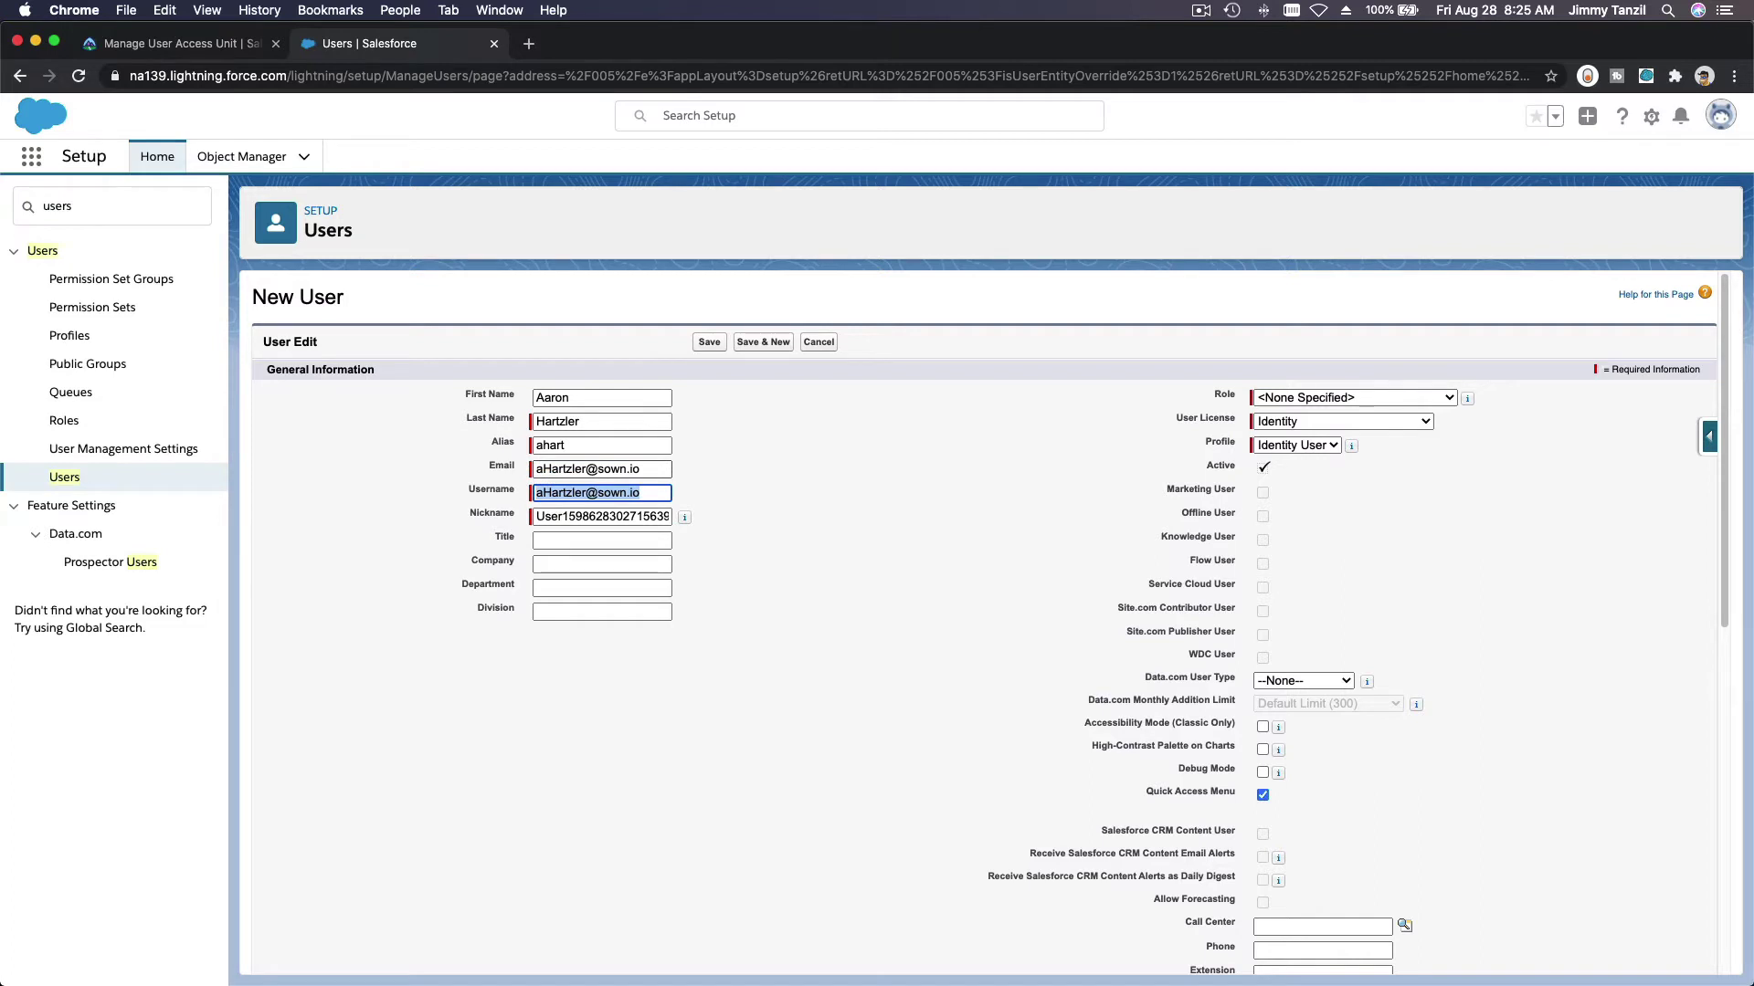
Step: Replace the auto-filled nickname with the value from the instructions
{"action": "left_click", "coordinate": [174, 46]}
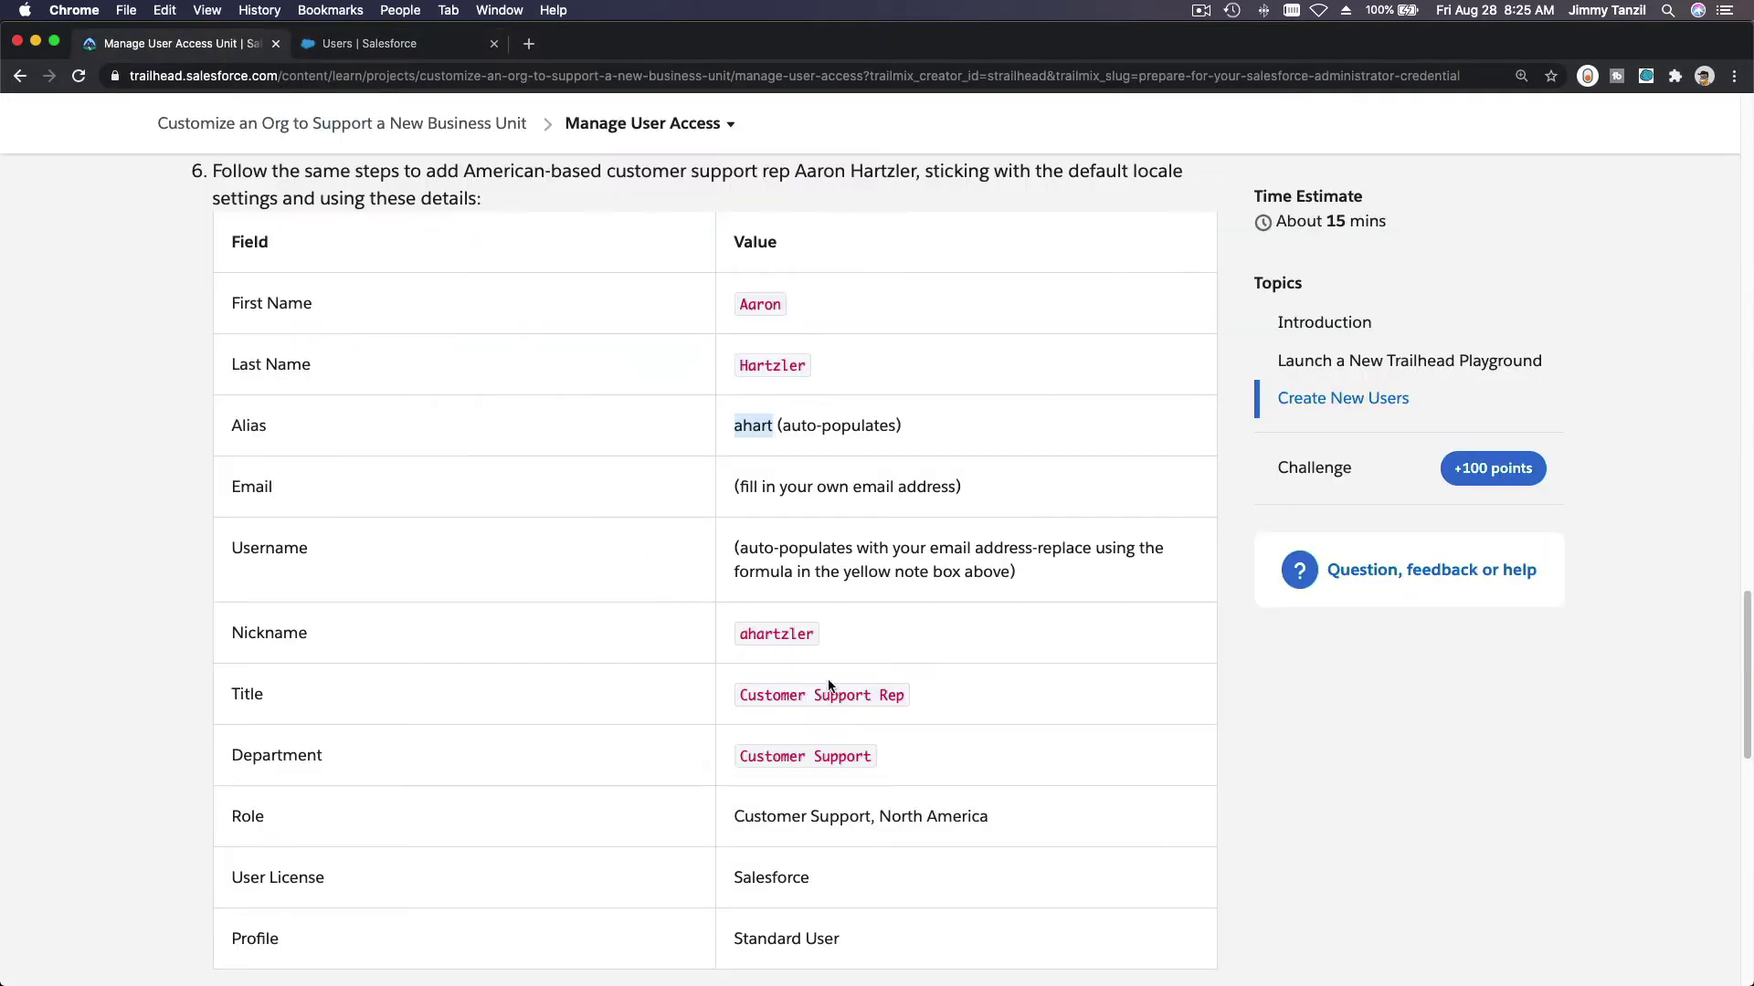
{"action": "double_click", "coordinate": [770, 642]}
{"action": "key", "text": "super+c"}
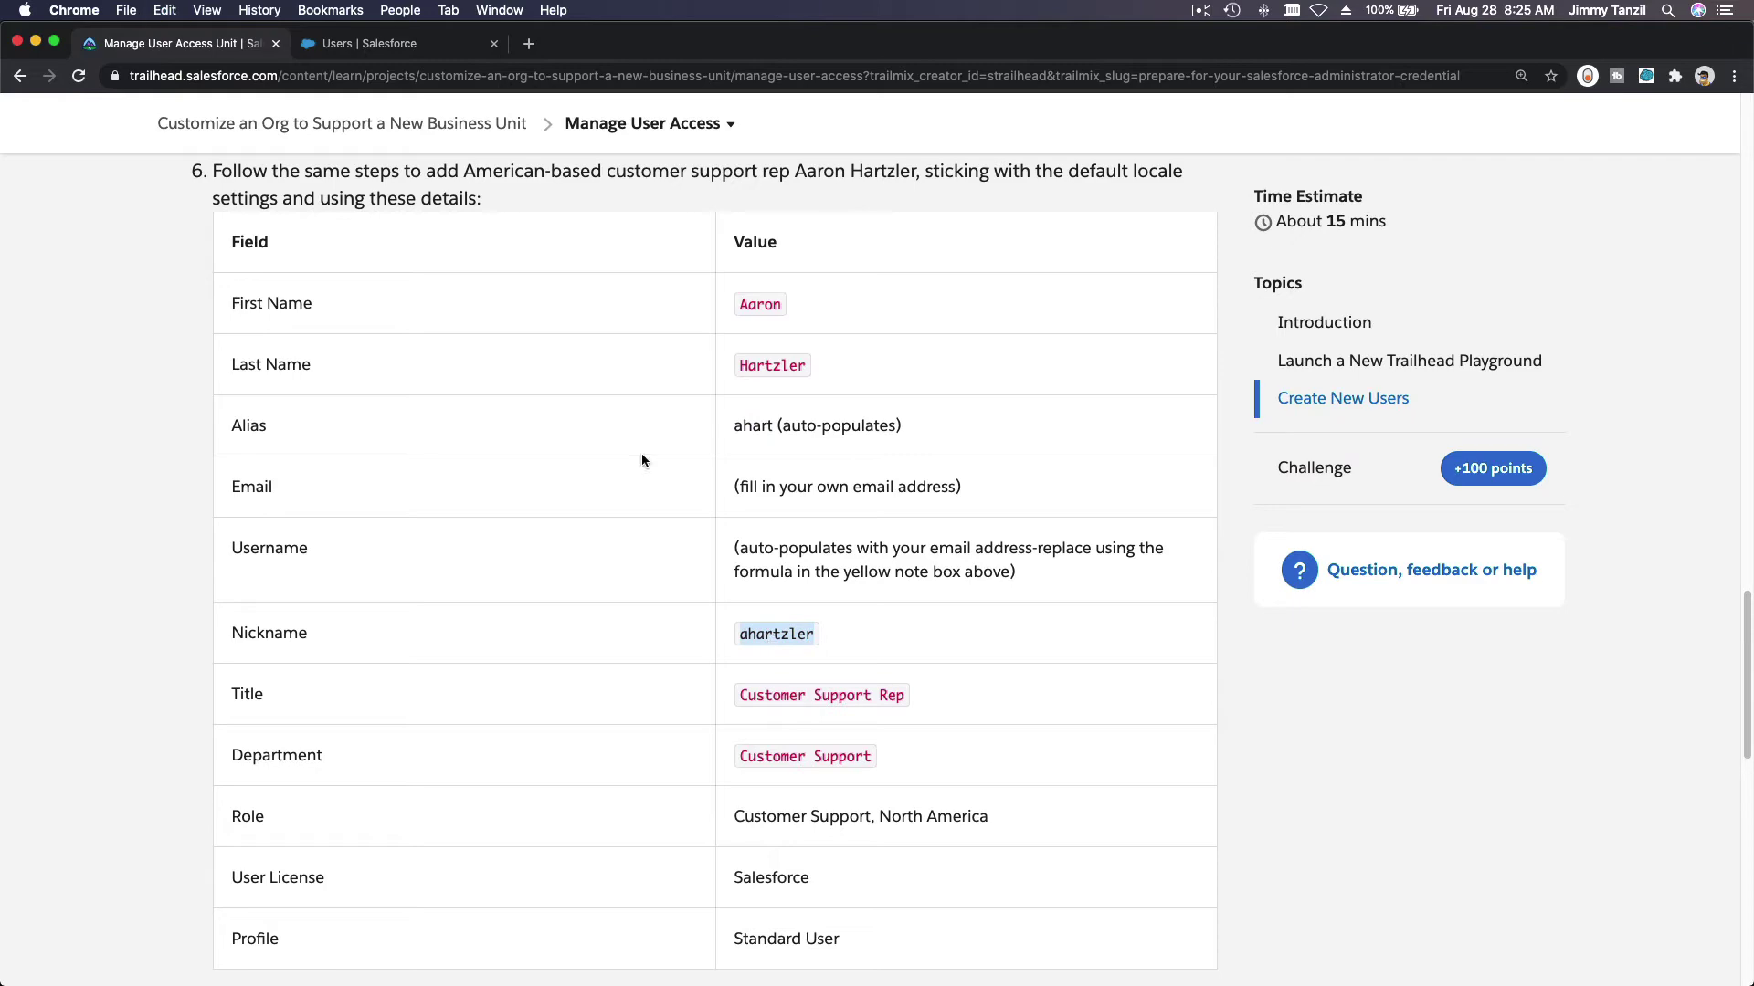
{"action": "left_click", "coordinate": [411, 43]}
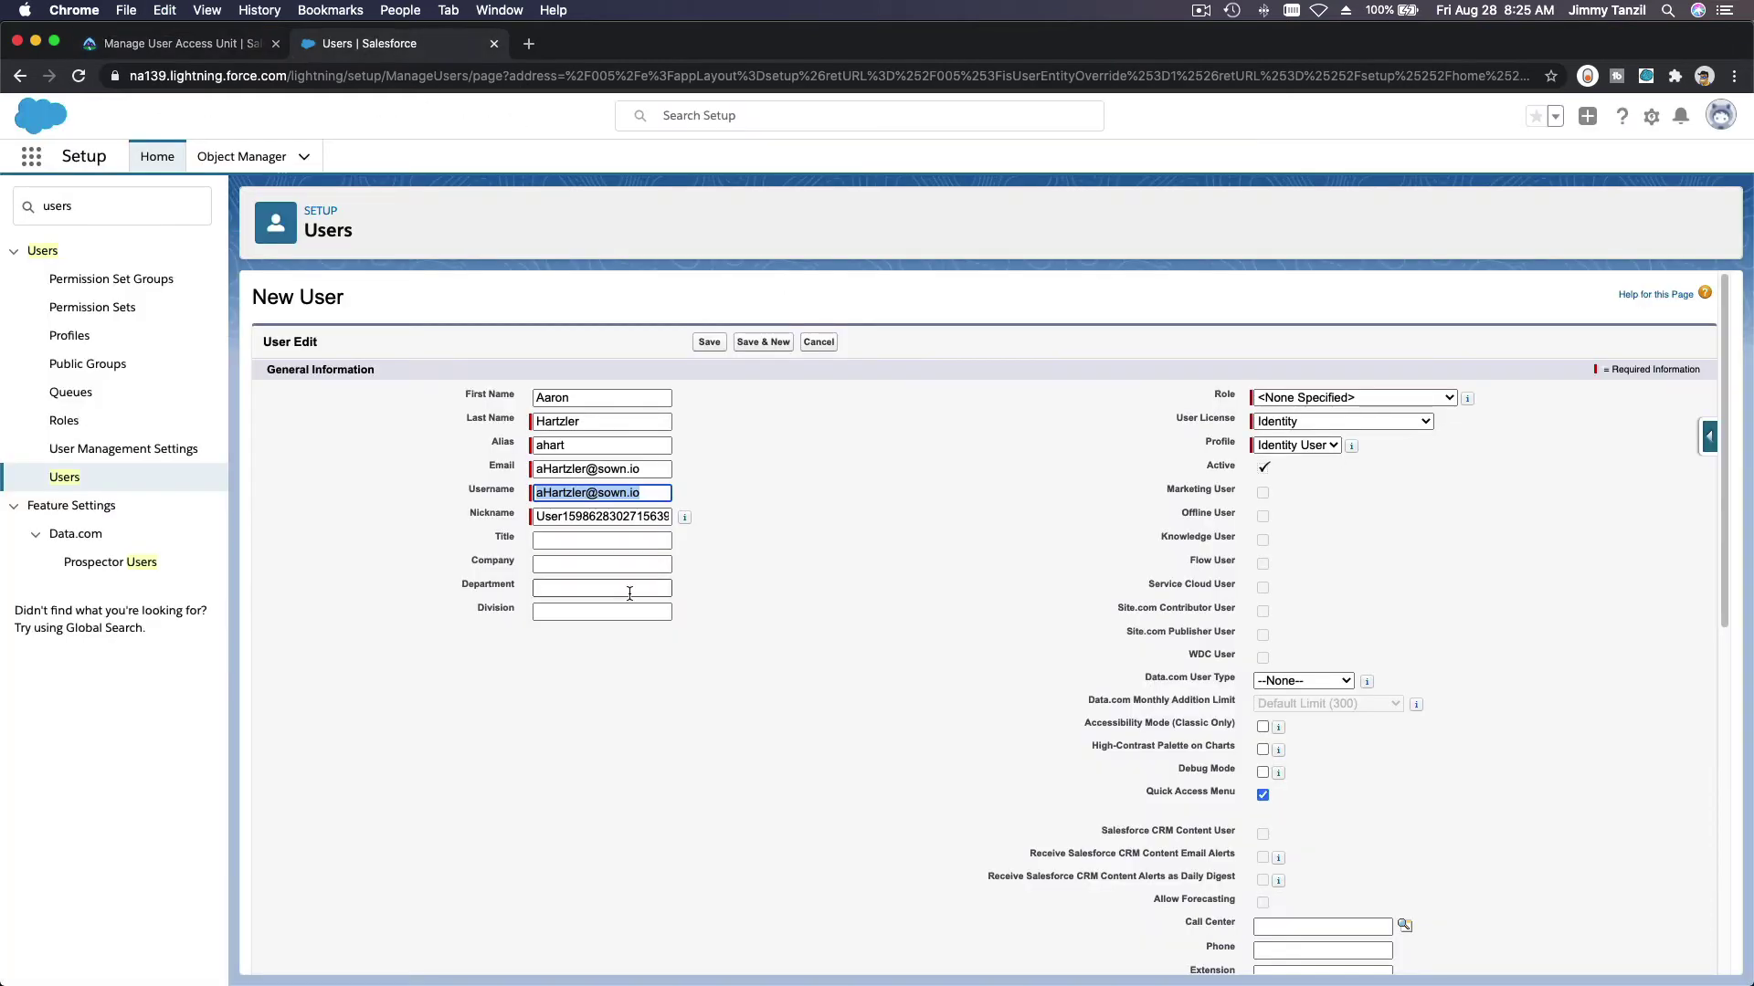
{"action": "left_click", "coordinate": [600, 516]}
{"action": "key", "text": "super+a"}
{"action": "key", "text": "super+v"}
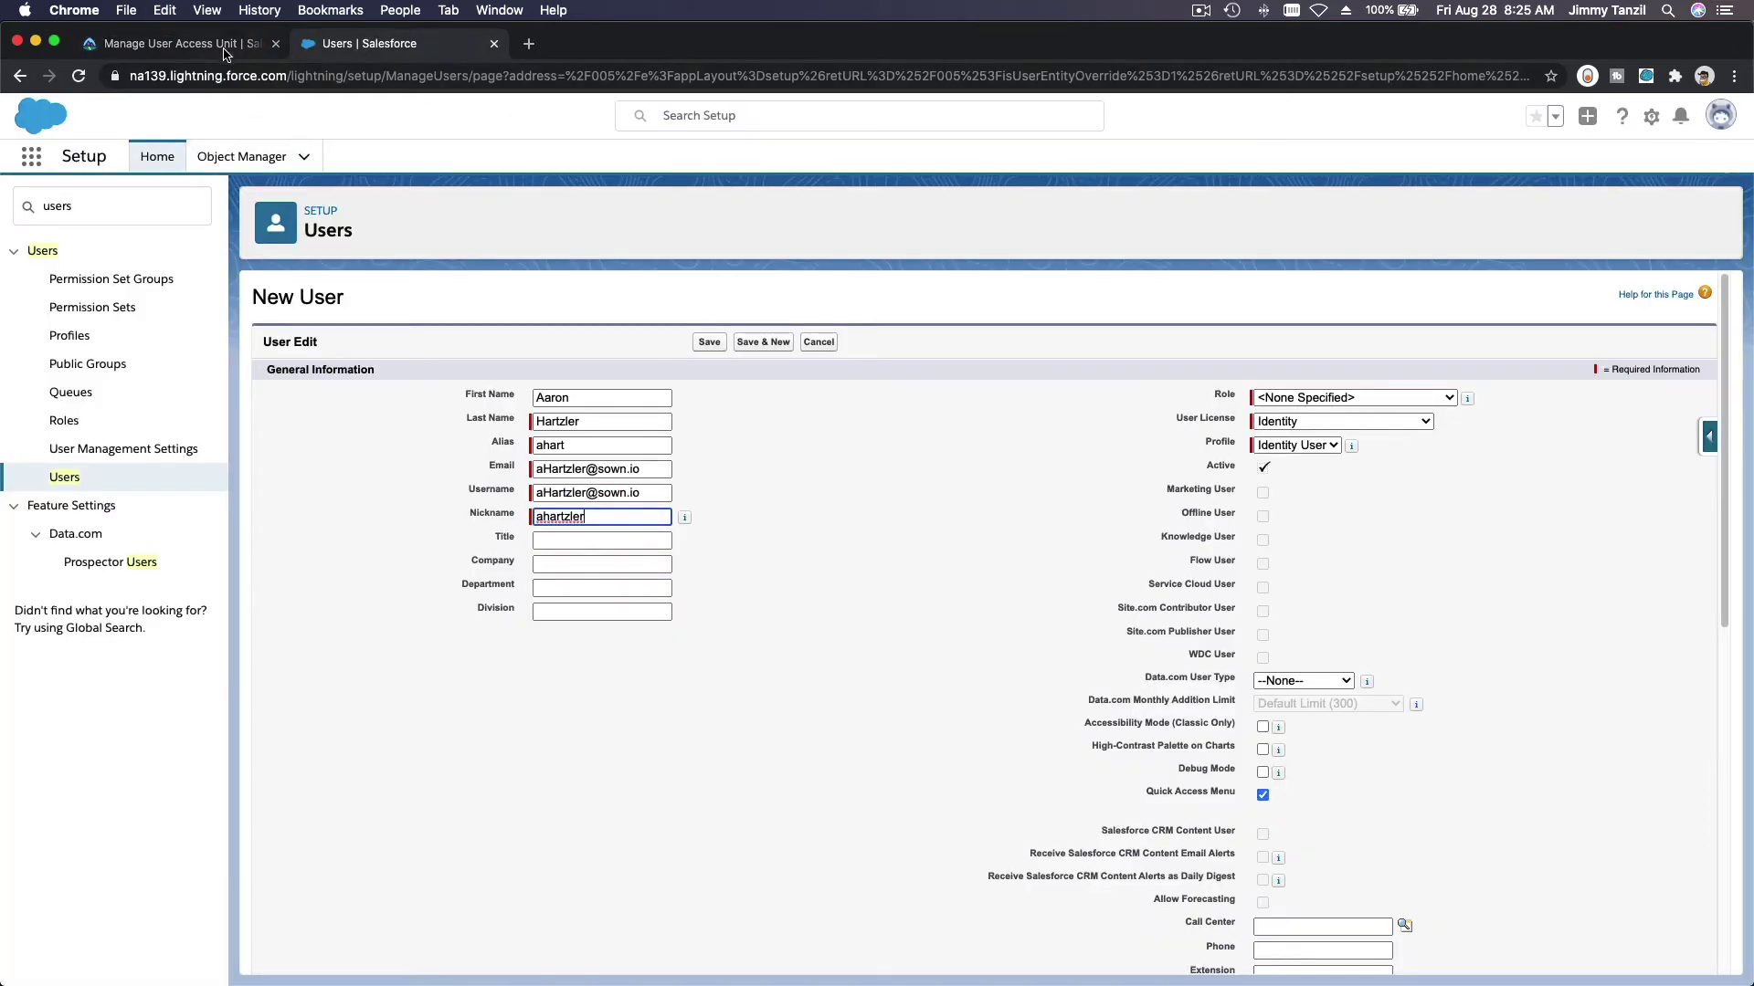
Step: Set the user's Title to Customer Support Rep
{"action": "left_click", "coordinate": [228, 46]}
{"action": "scroll", "coordinate": [709, 647], "scroll_direction": "down", "scroll_amount": 5}
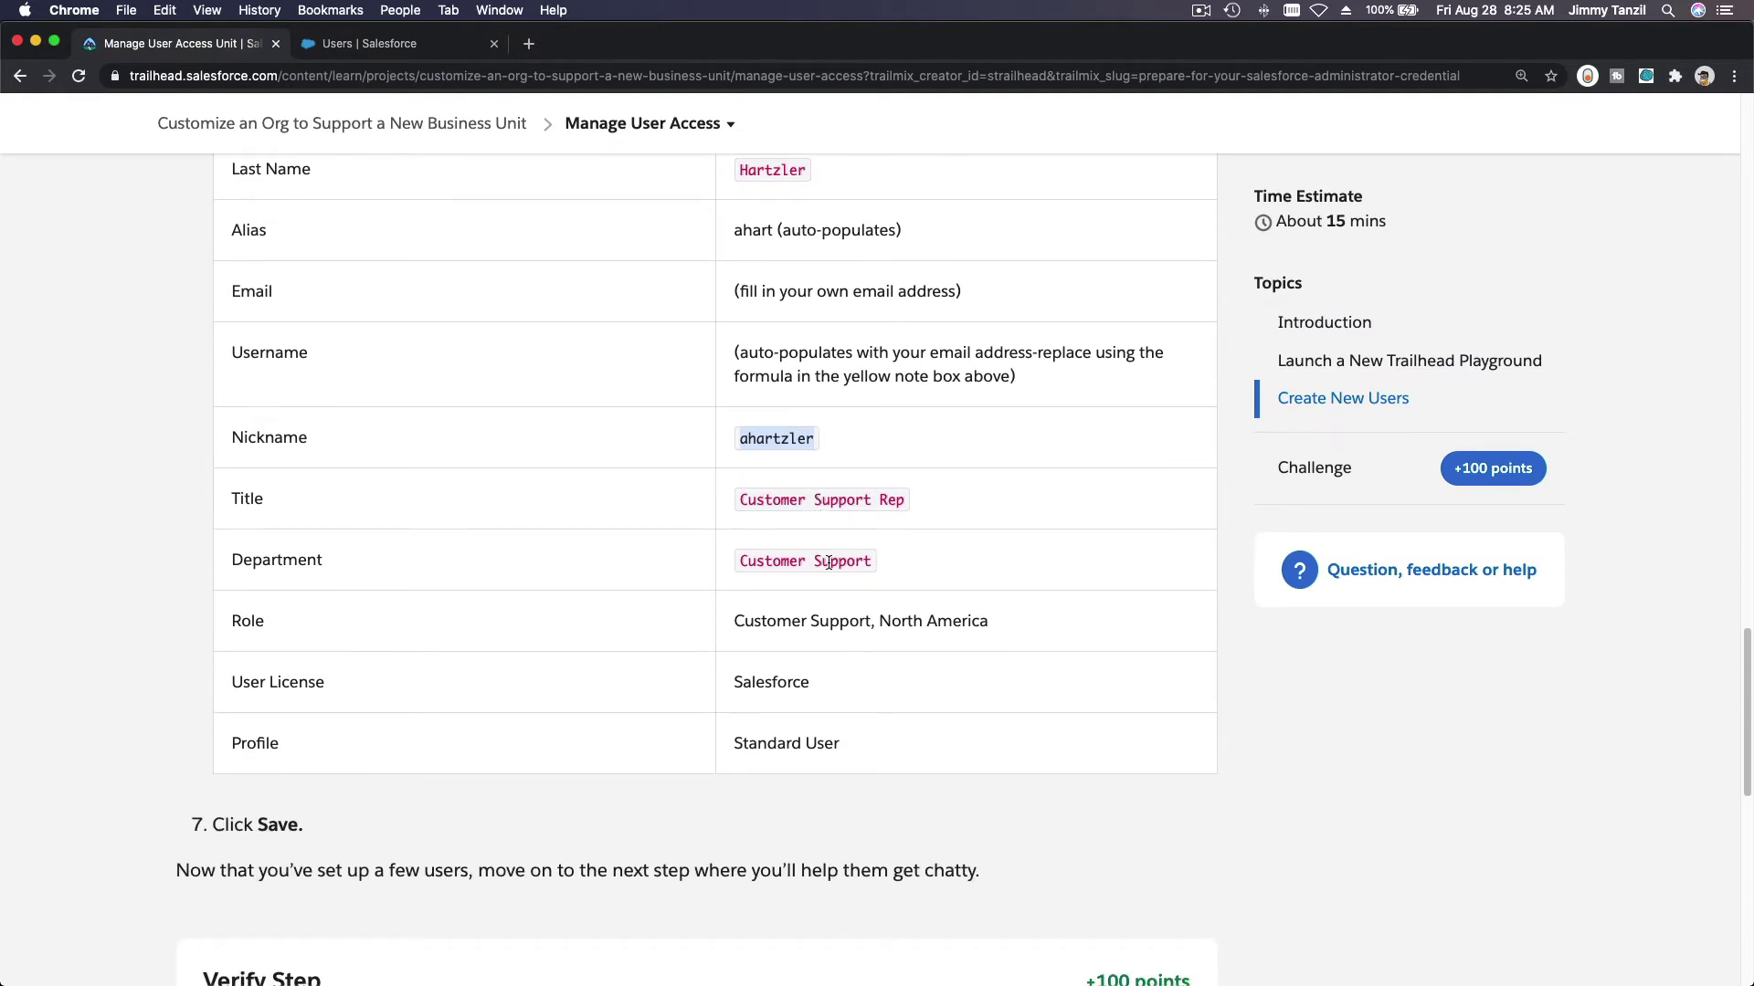
{"action": "left_click", "coordinate": [817, 561]}
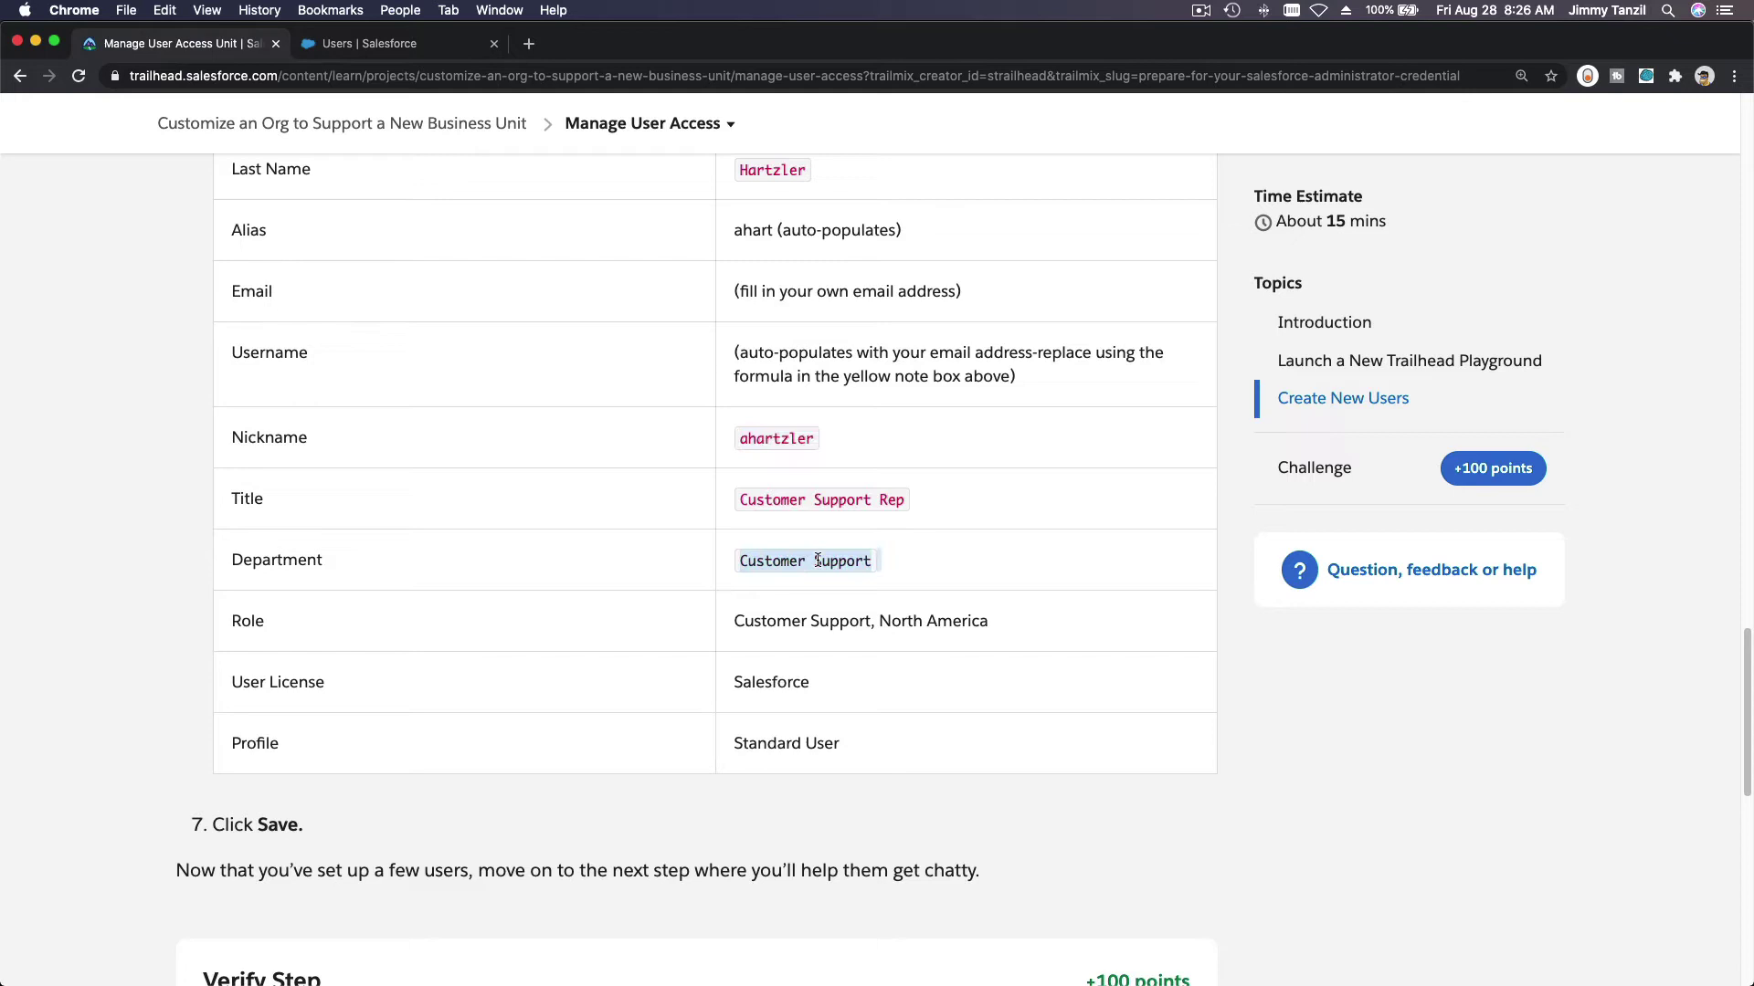
{"action": "triple_click", "coordinate": [819, 501]}
{"action": "key", "text": "super+c"}
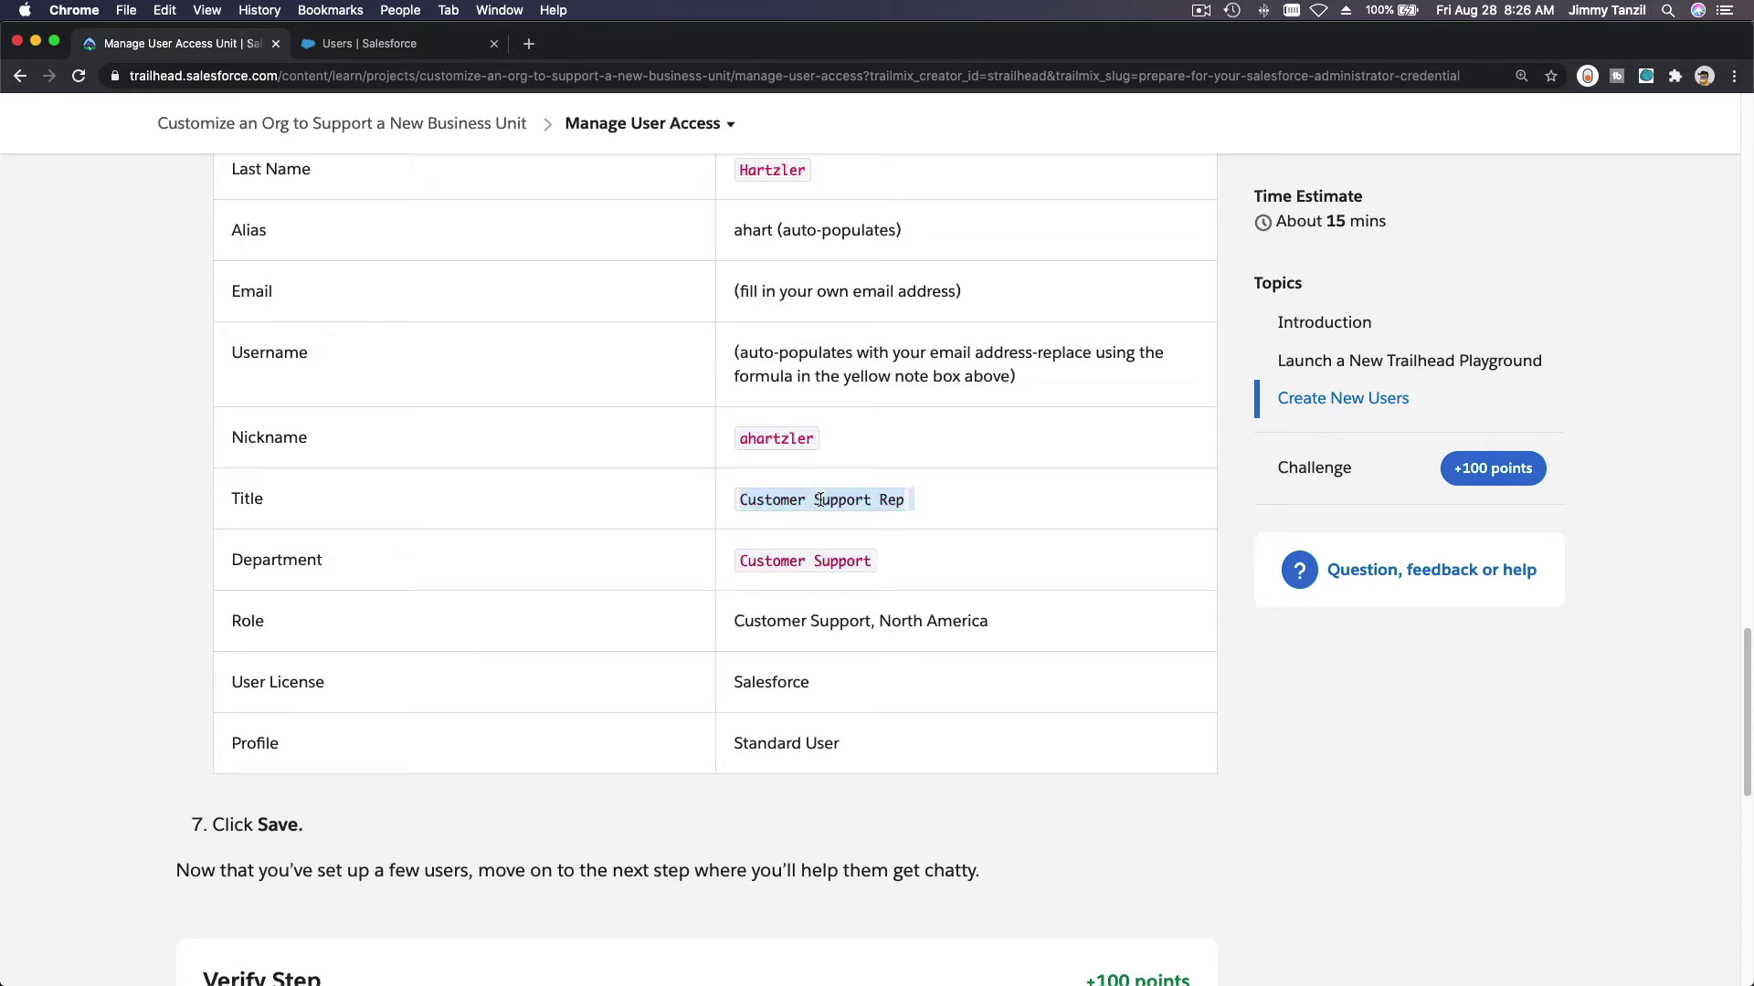
{"action": "left_click", "coordinate": [373, 44]}
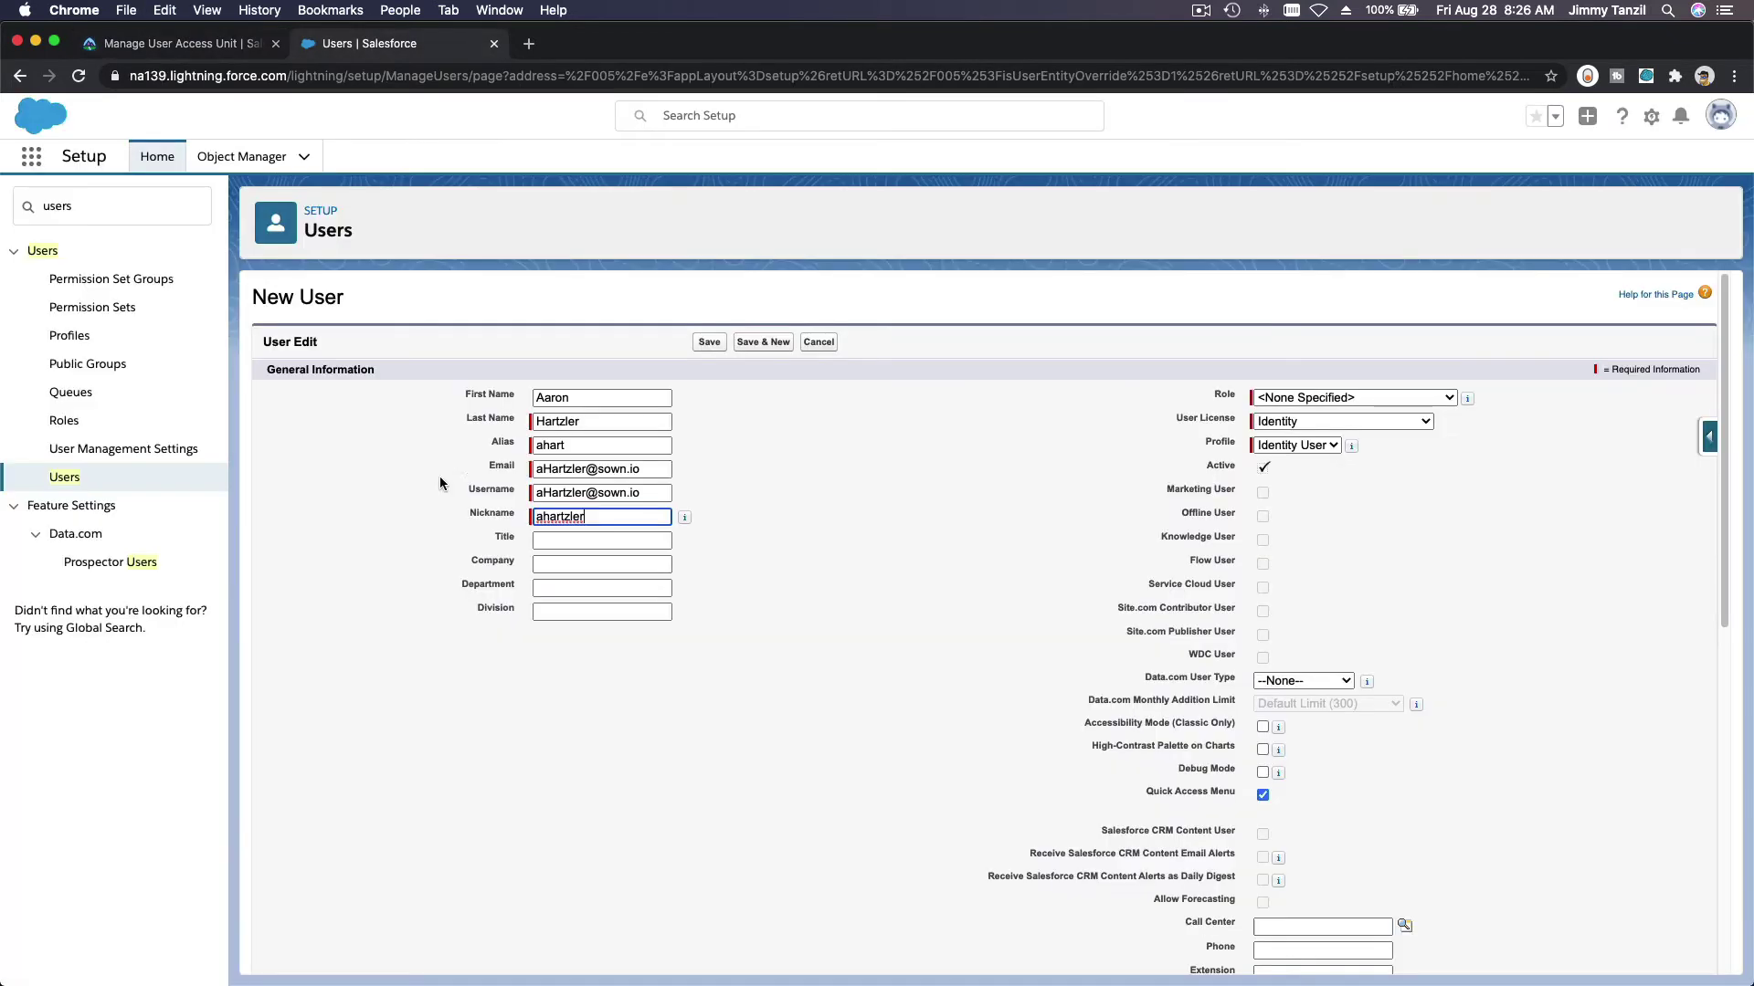
{"action": "left_click", "coordinate": [560, 538]}
{"action": "key", "text": "super+v"}
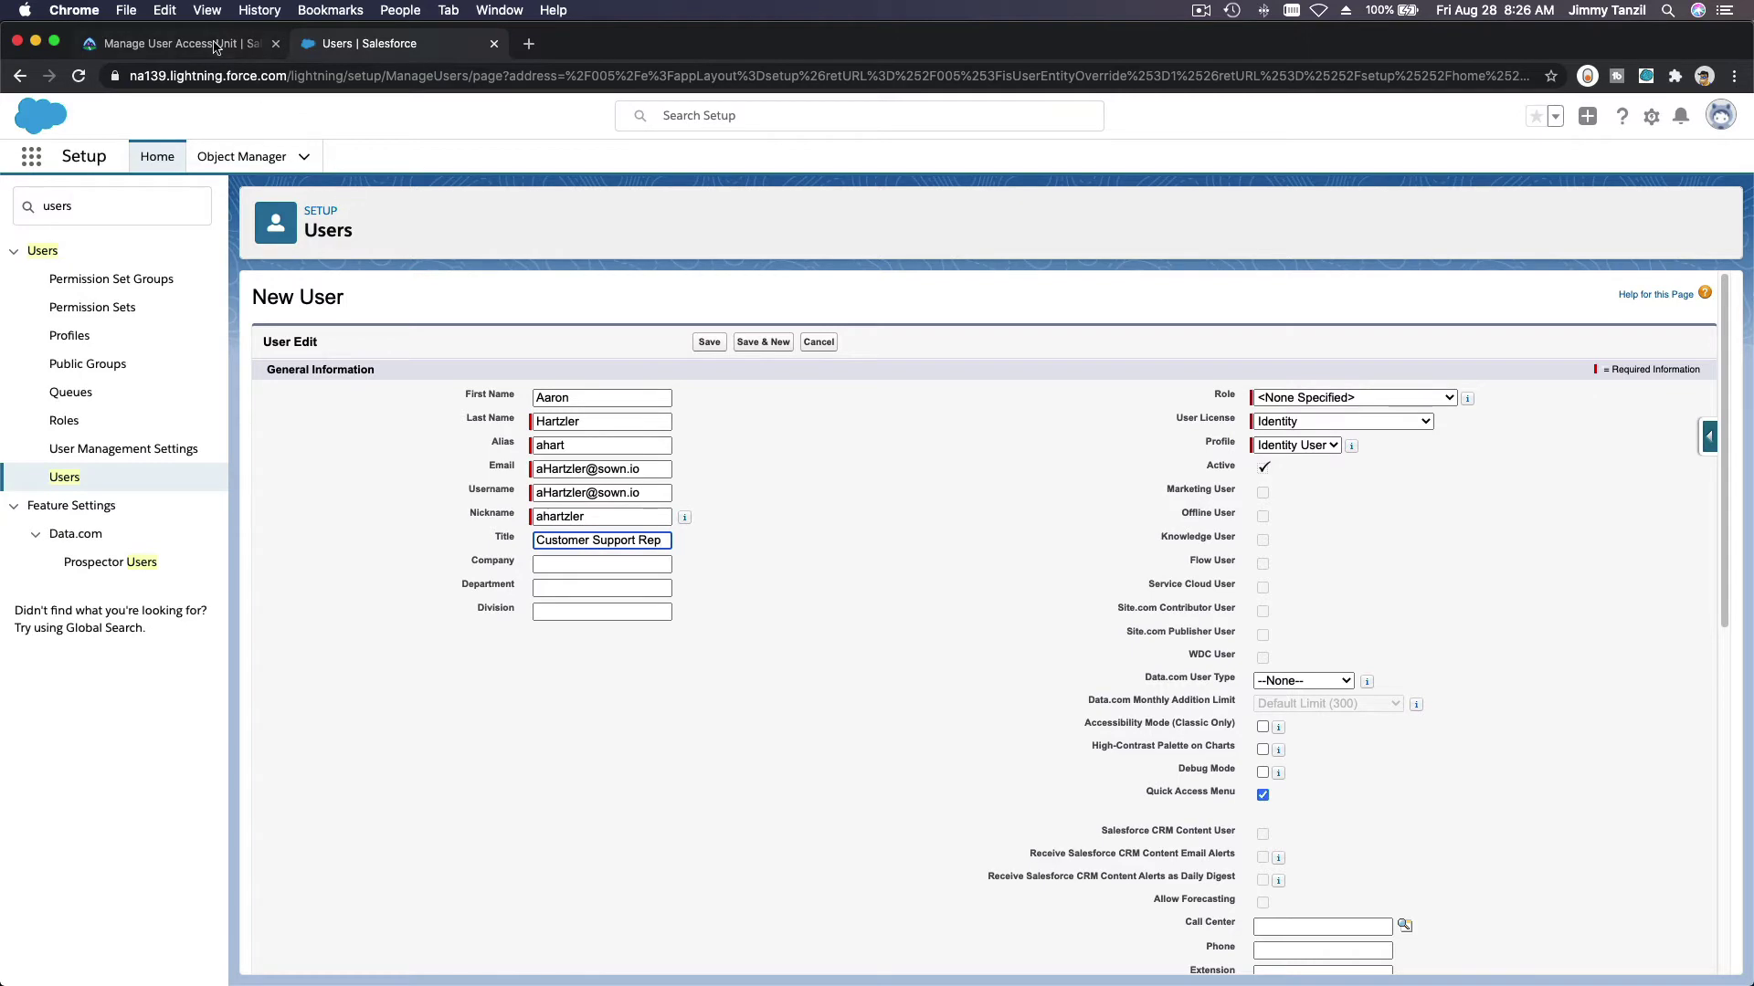
Step: Set the user's Department to Customer Support
{"action": "left_click", "coordinate": [217, 44]}
{"action": "triple_click", "coordinate": [773, 555]}
{"action": "key", "text": "cmd+c"}
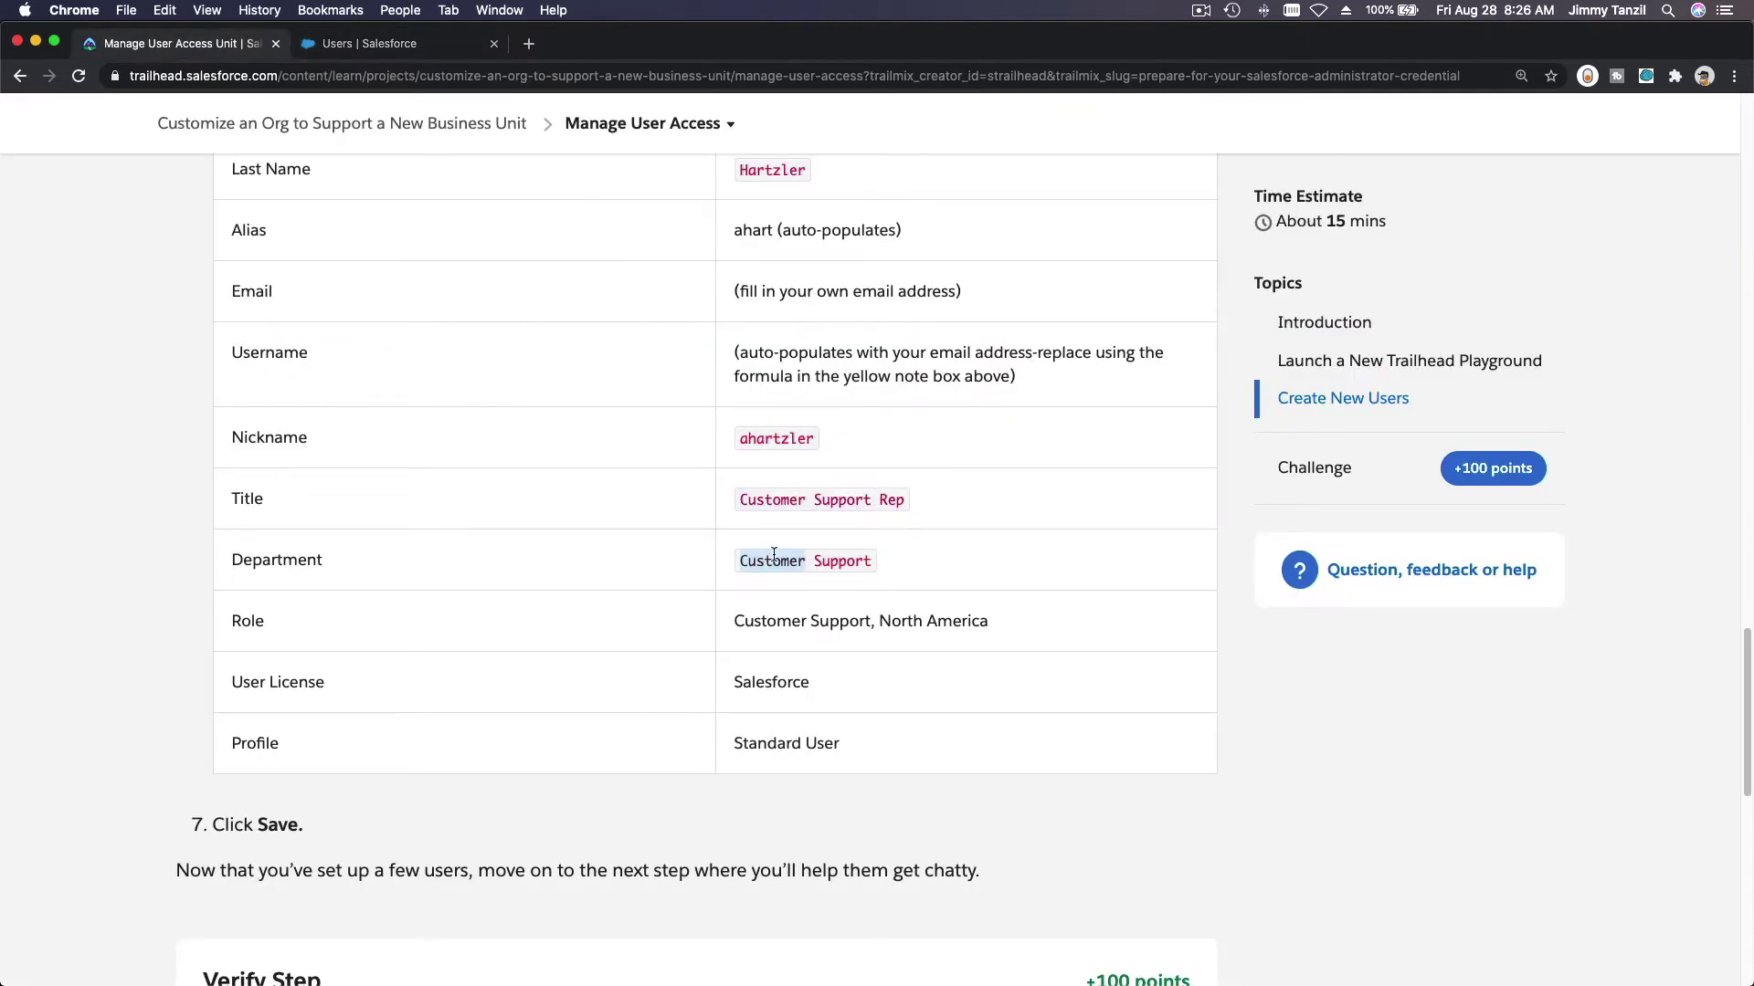
{"action": "left_click", "coordinate": [374, 45]}
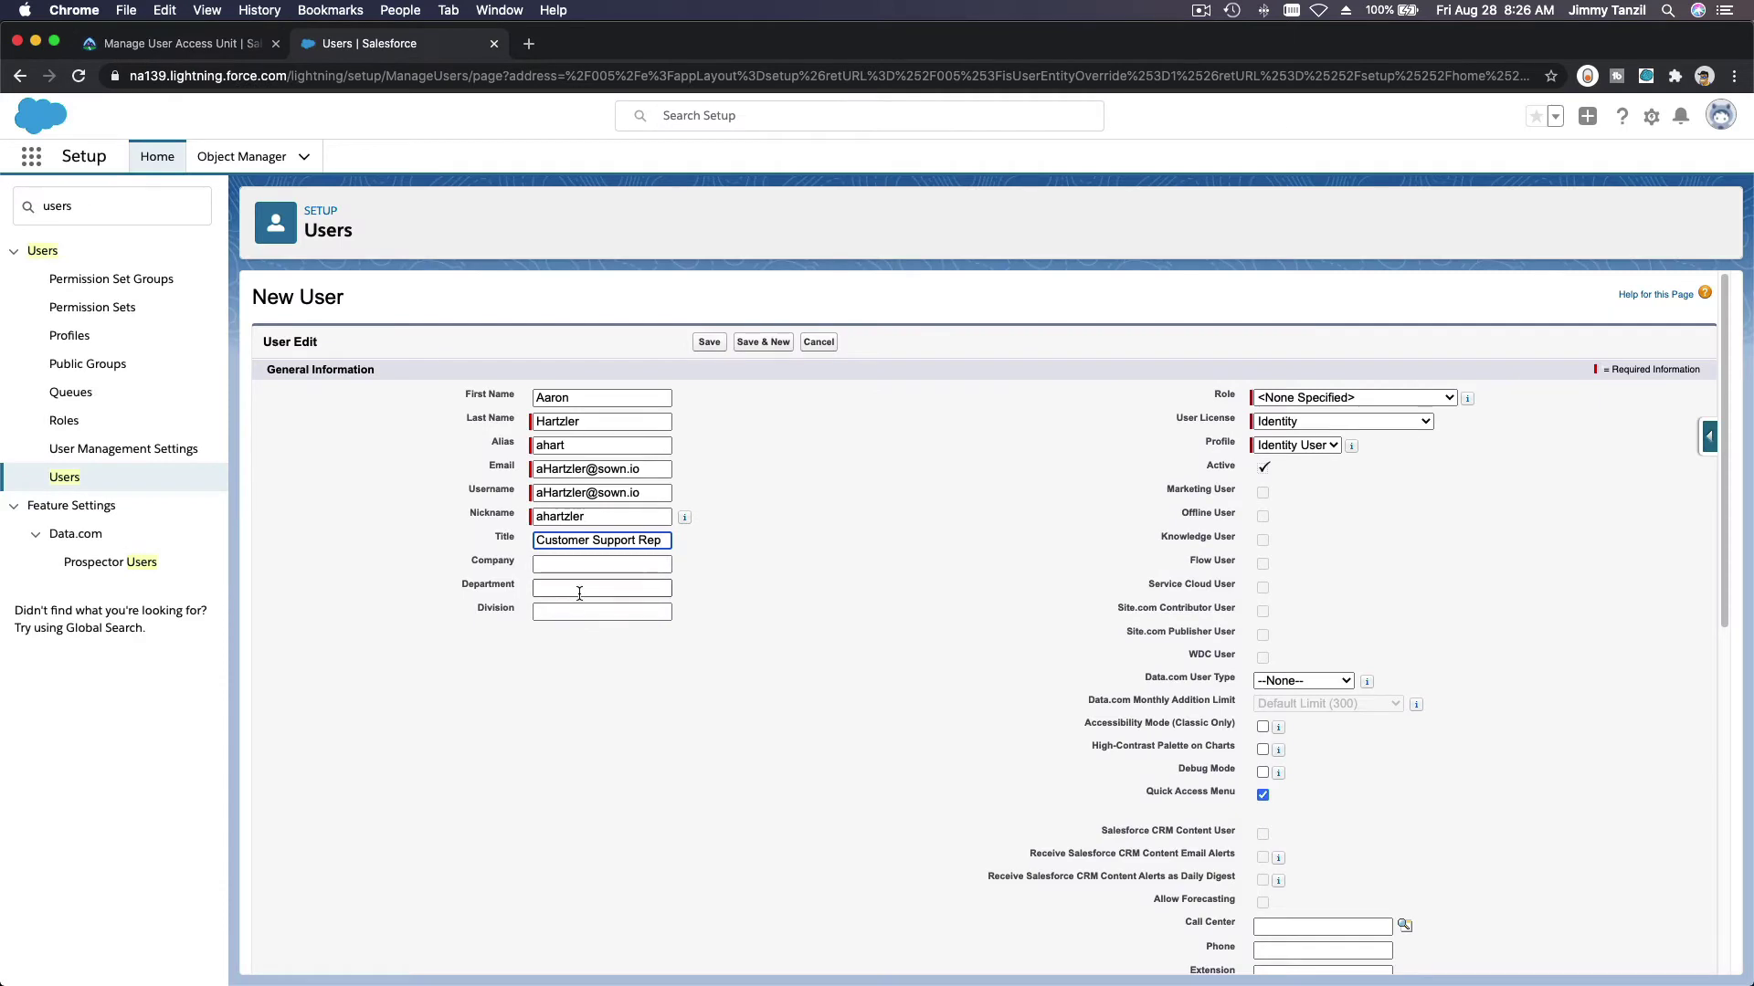
{"action": "left_click", "coordinate": [585, 588]}
{"action": "key", "text": "cmd+v"}
{"action": "left_click", "coordinate": [820, 535]}
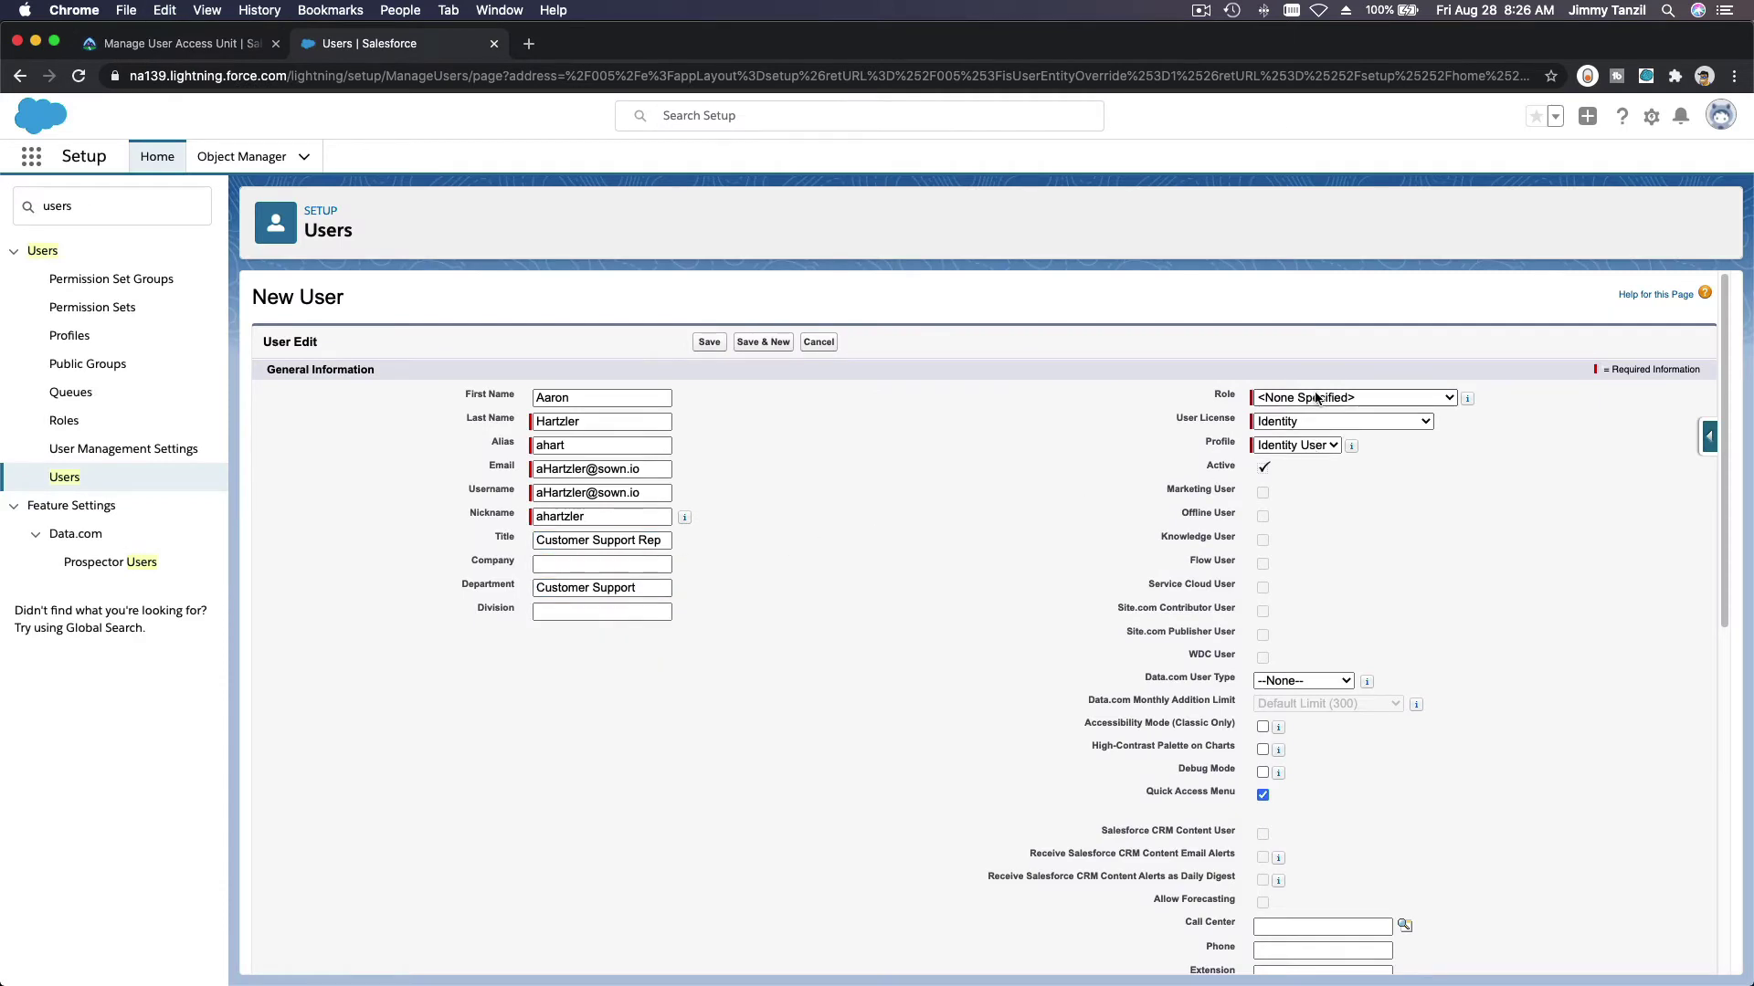
Step: Choose role Customer Support, North America, Salesforce license and Standard User profile
{"action": "left_click", "coordinate": [1361, 398]}
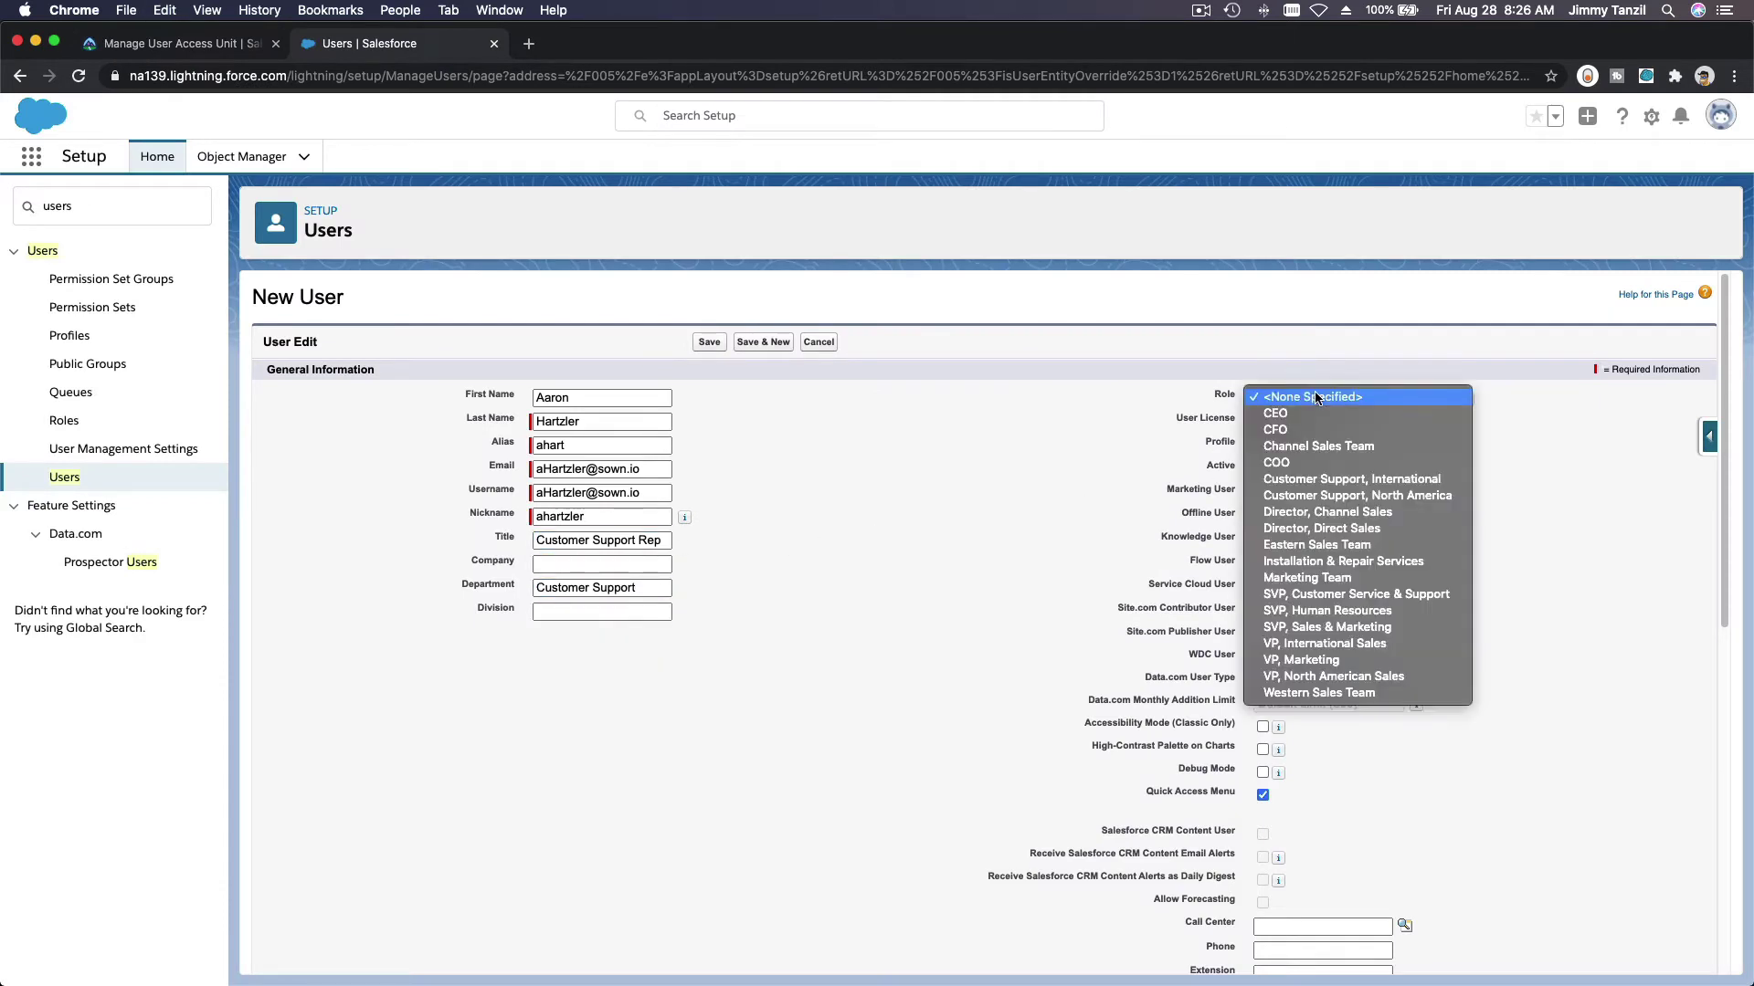
{"action": "left_click", "coordinate": [1422, 498]}
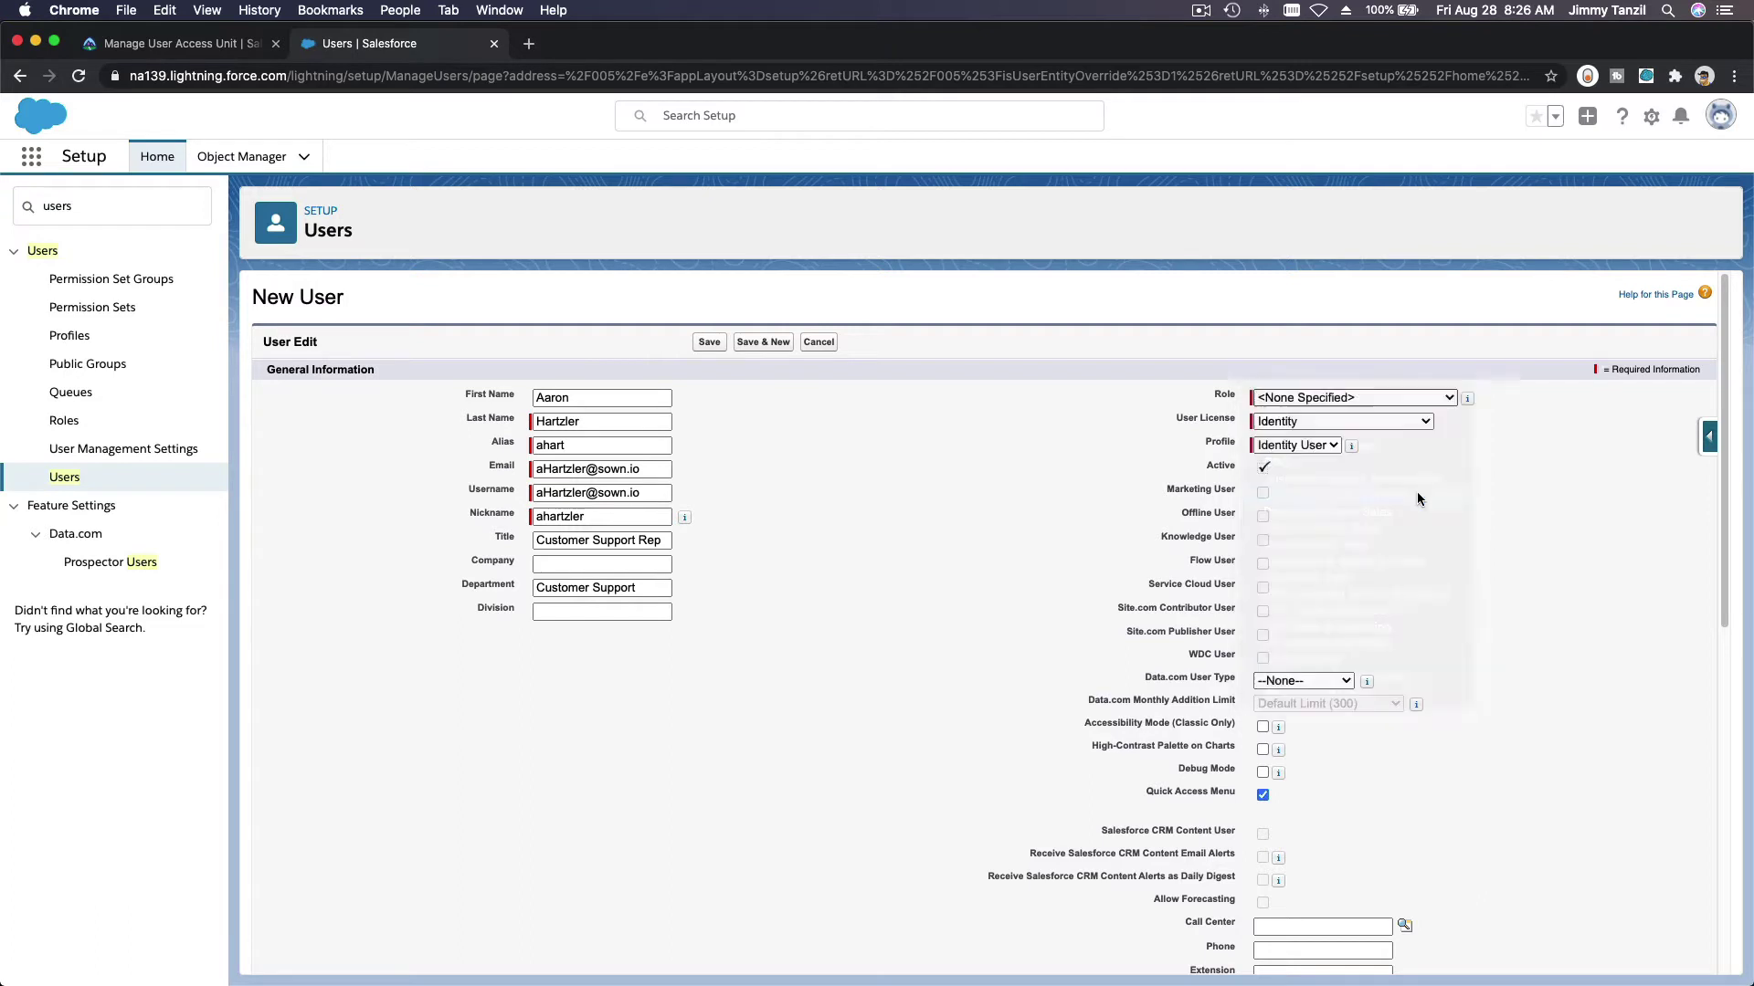
{"action": "left_click", "coordinate": [1387, 420]}
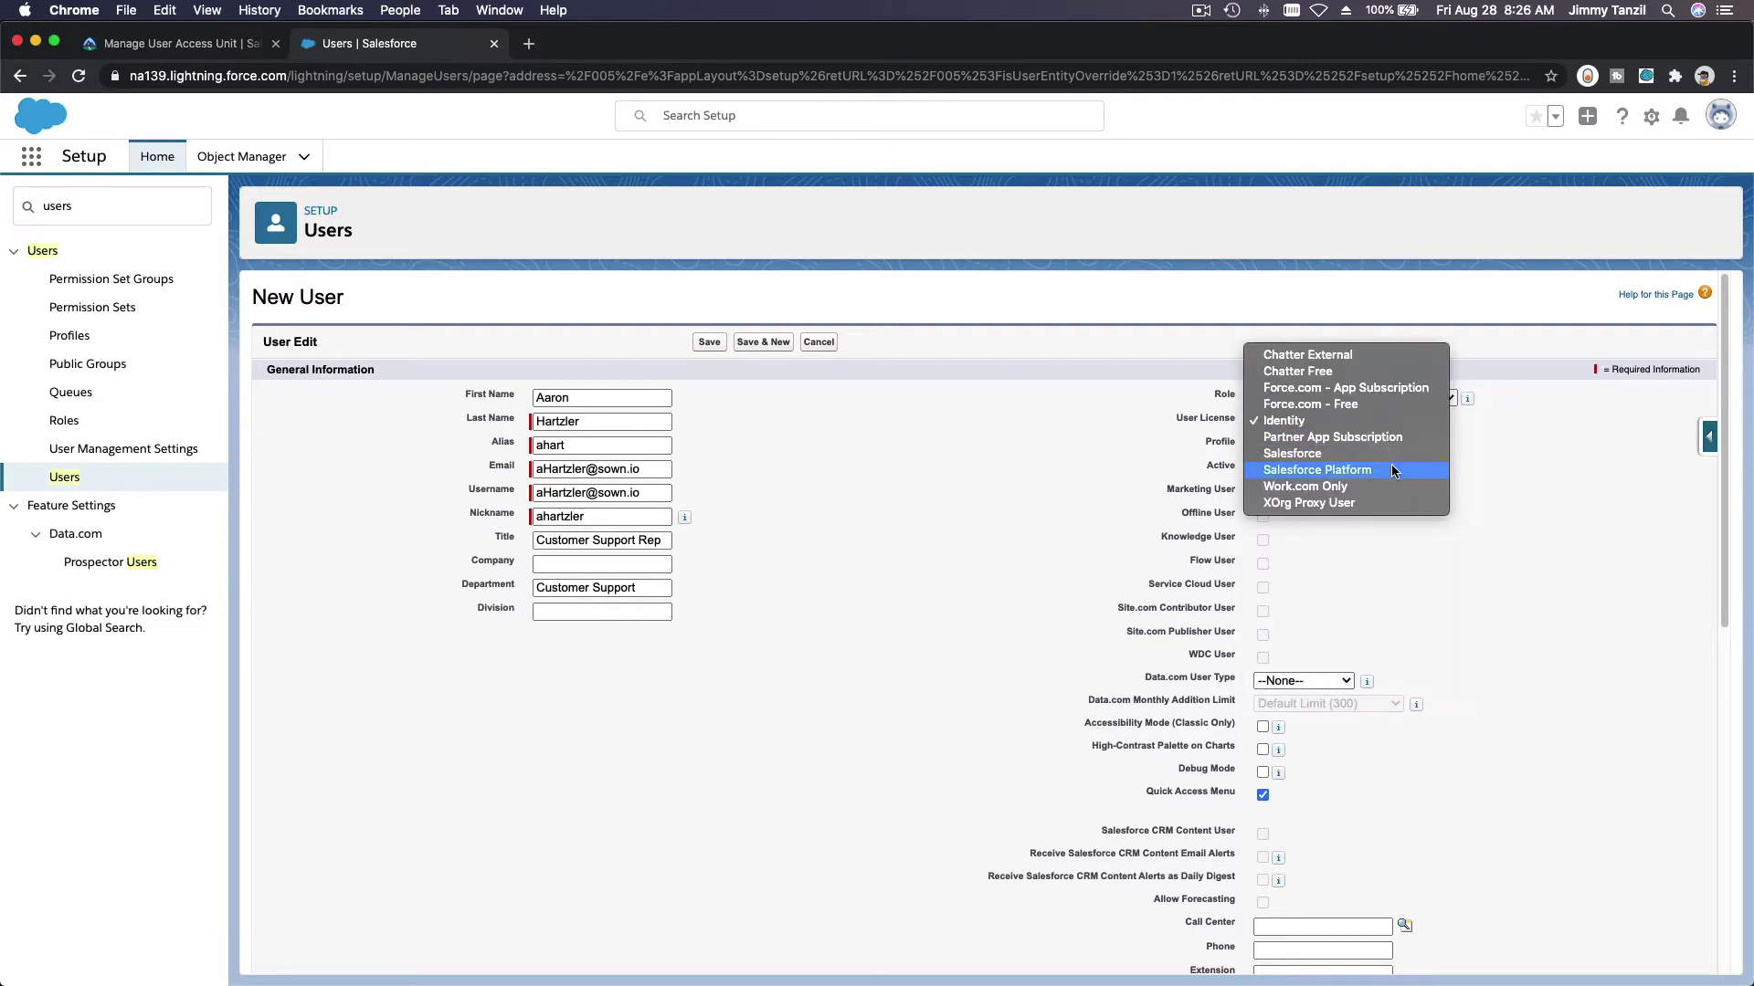
{"action": "left_click", "coordinate": [1389, 448]}
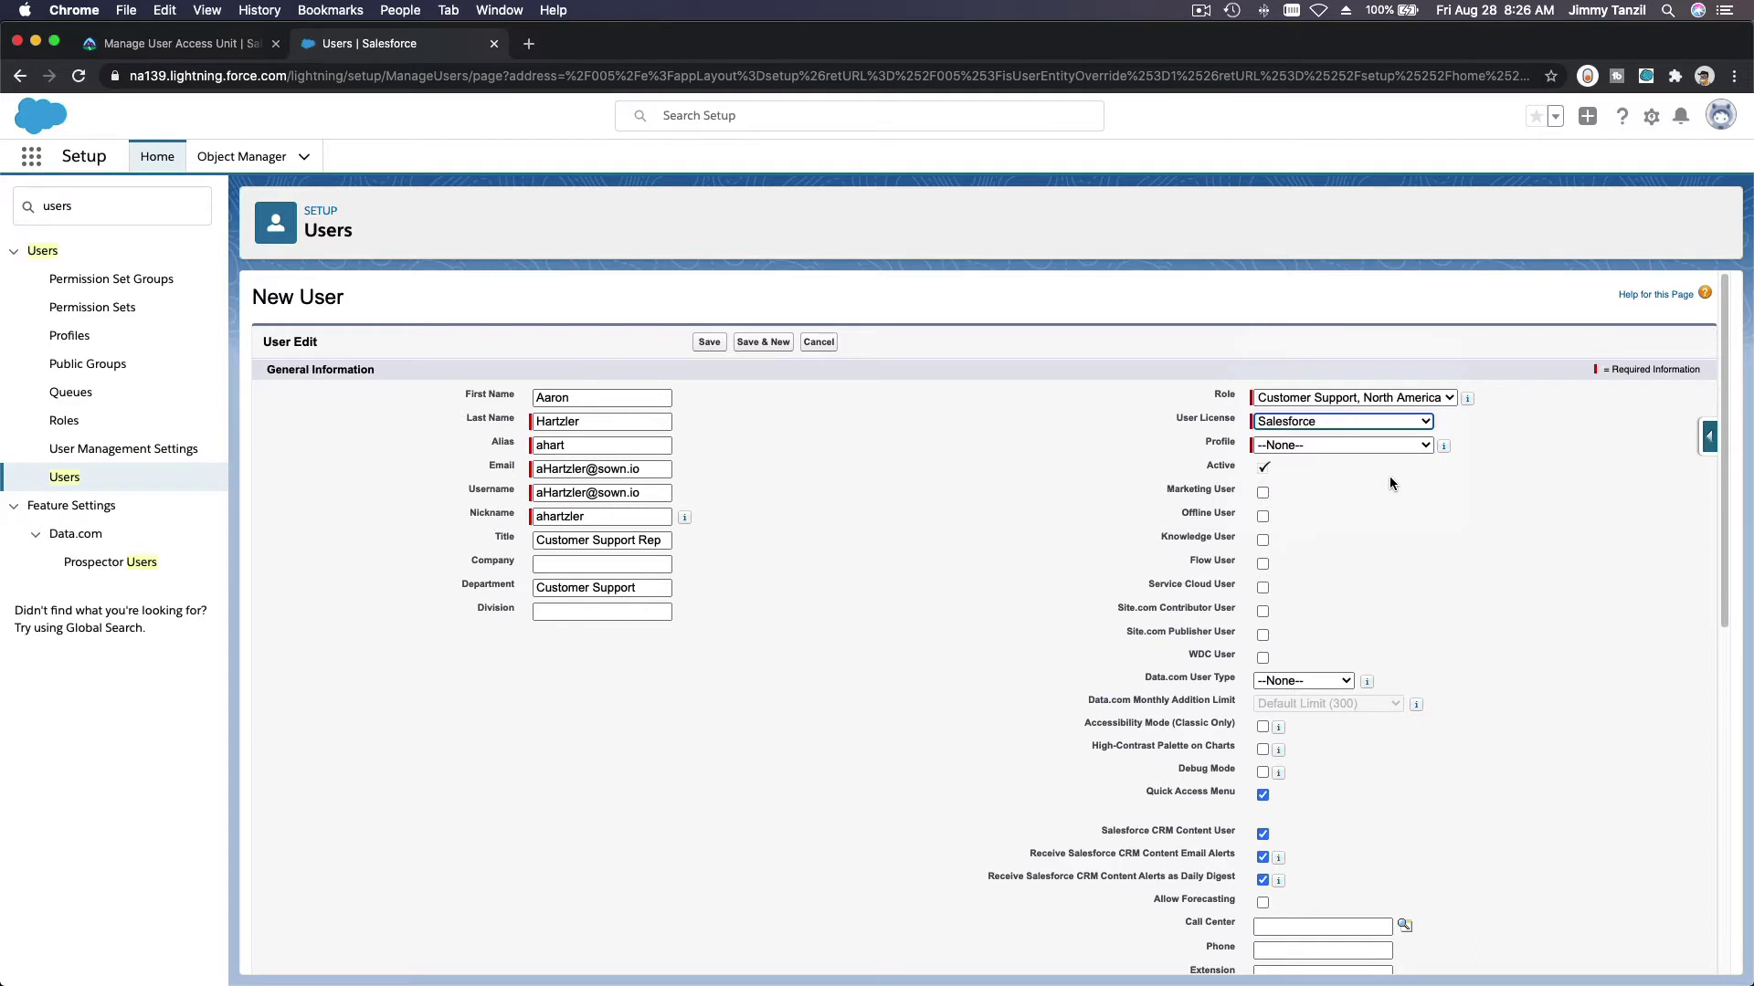
{"action": "left_click", "coordinate": [1344, 446]}
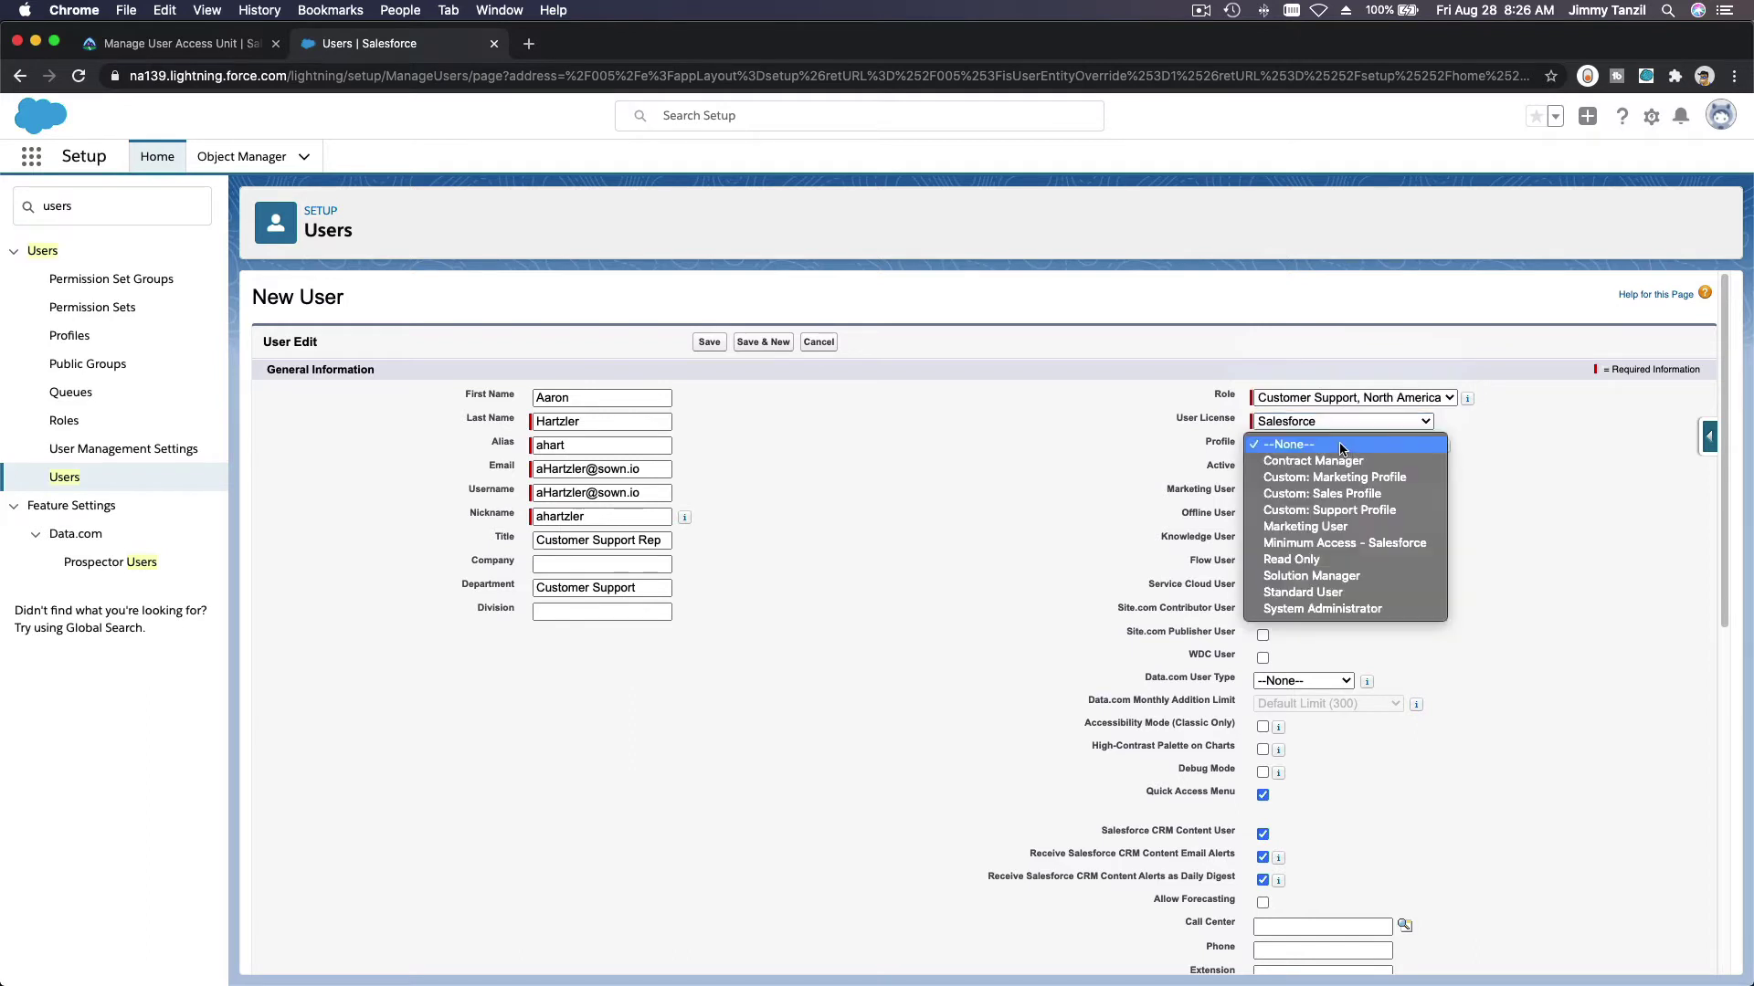
{"action": "left_click", "coordinate": [992, 447]}
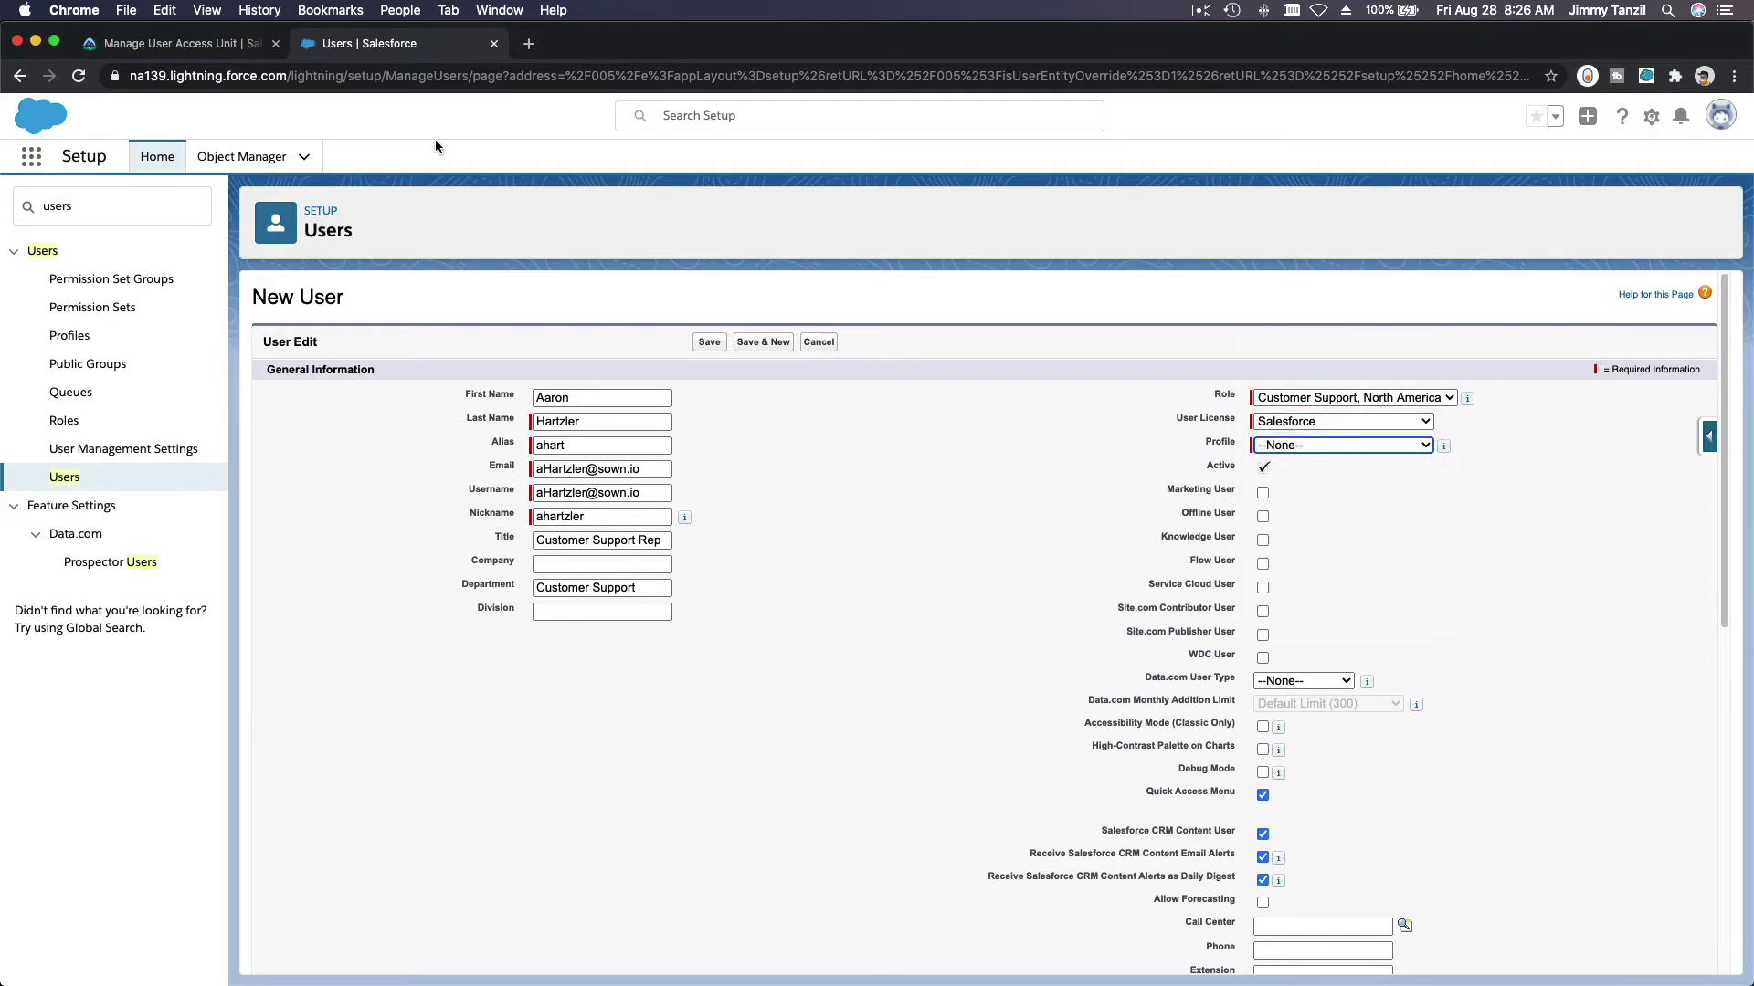
{"action": "left_click", "coordinate": [245, 50]}
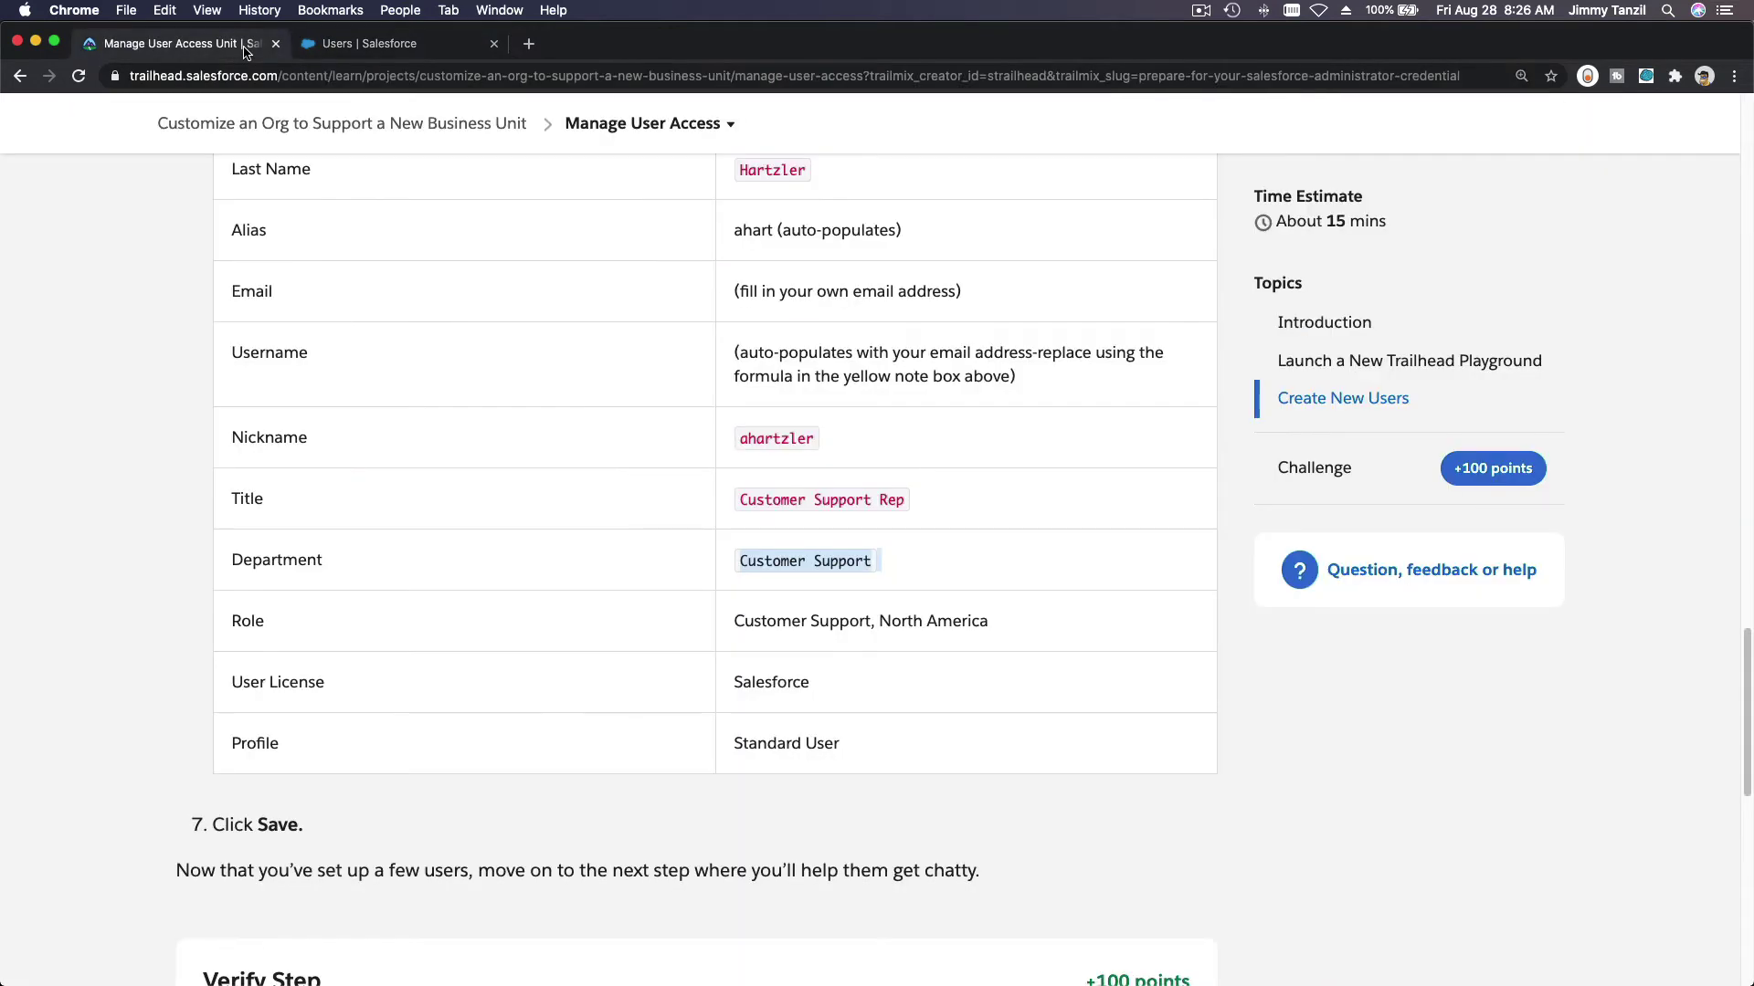
{"action": "left_click", "coordinate": [401, 44]}
{"action": "left_click", "coordinate": [1276, 445]}
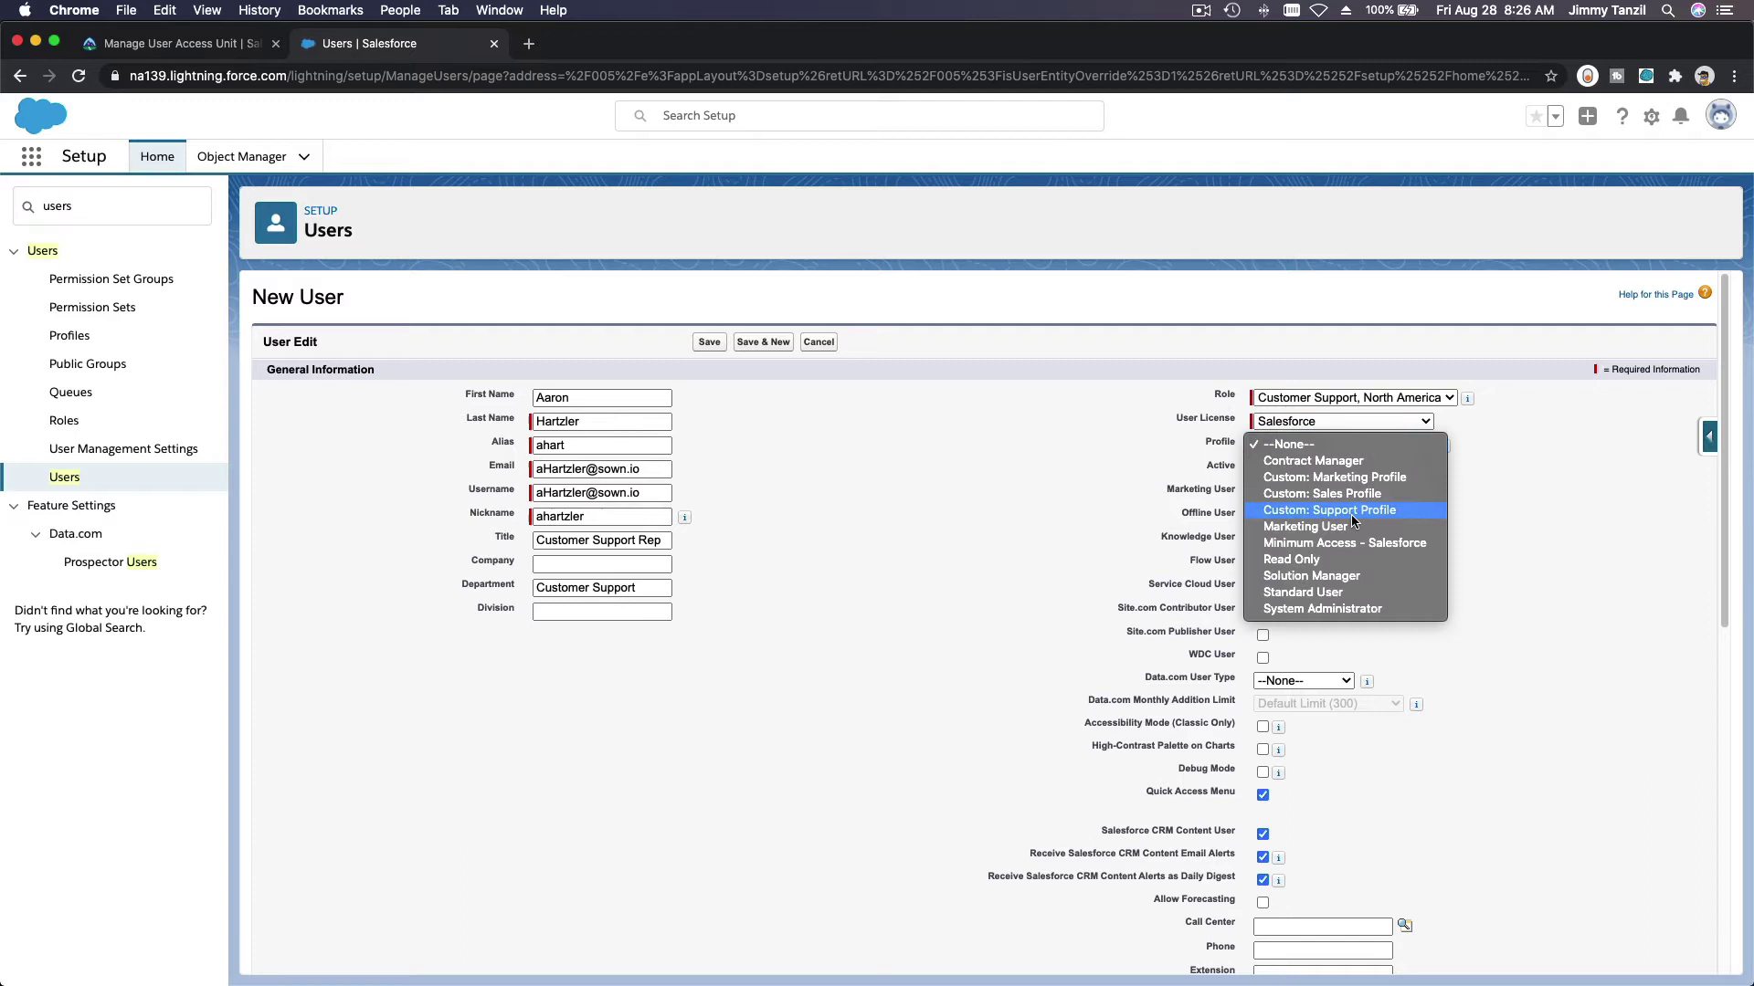
{"action": "left_click", "coordinate": [1359, 591]}
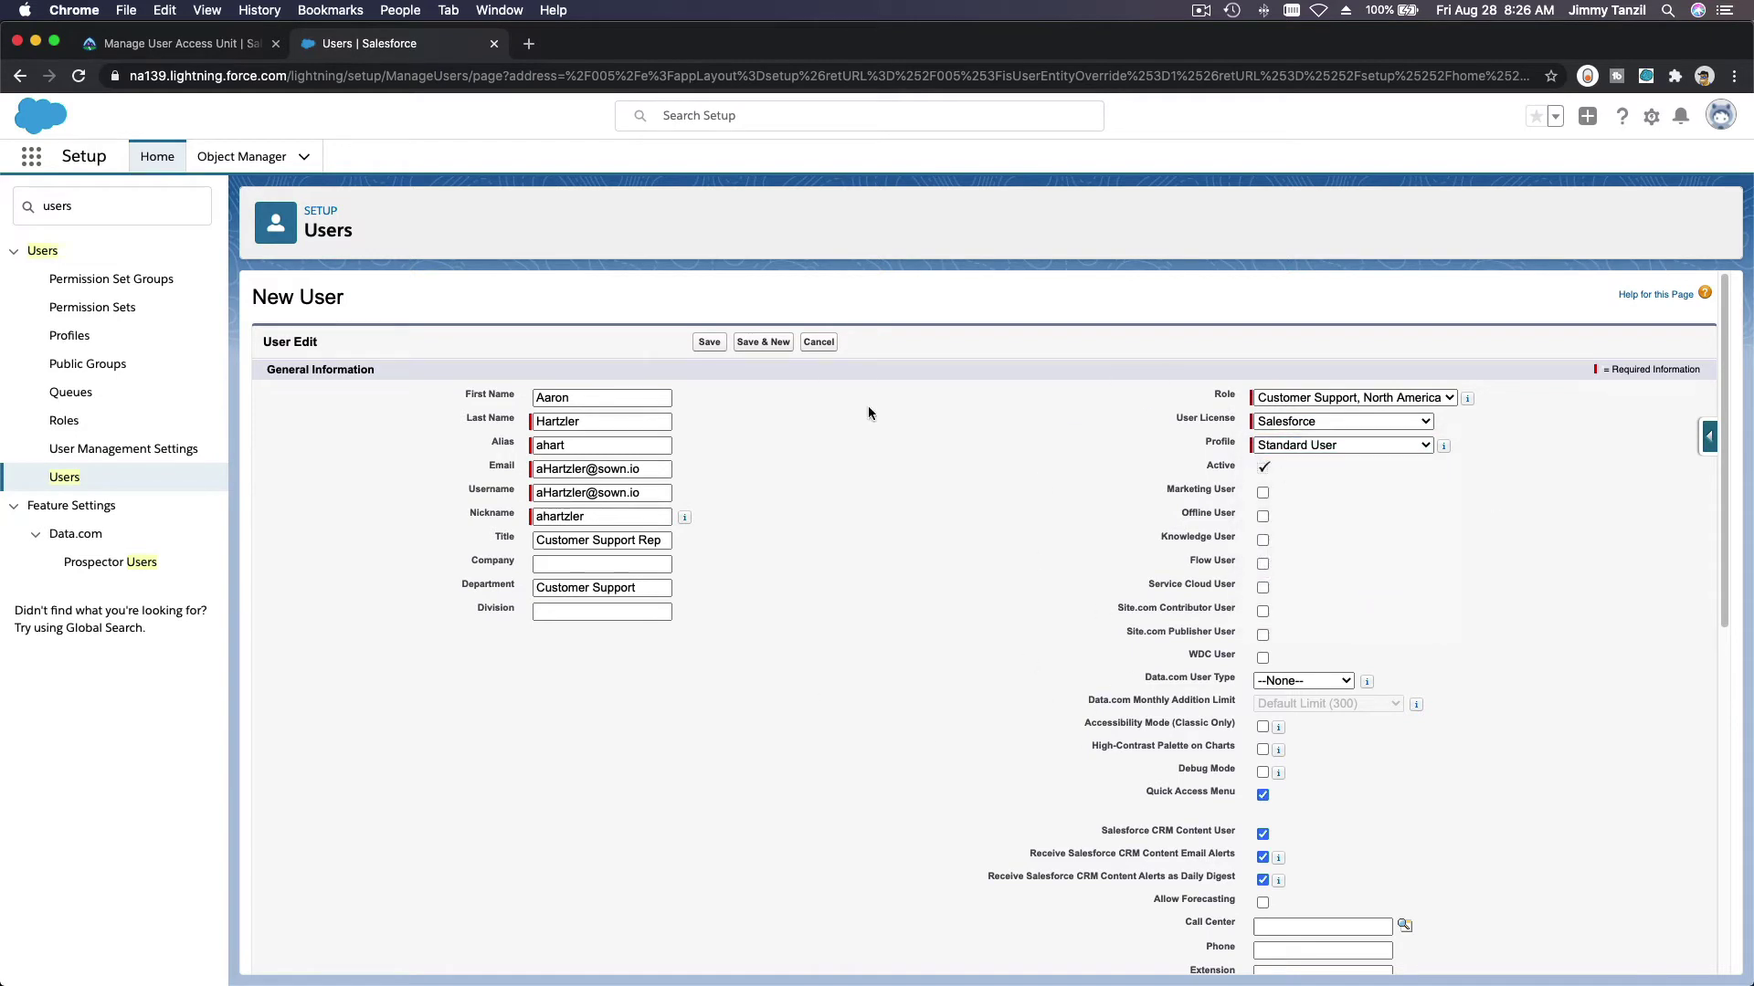
Step: Check the completed form against the instructions and save the new user
{"action": "left_click", "coordinate": [173, 43]}
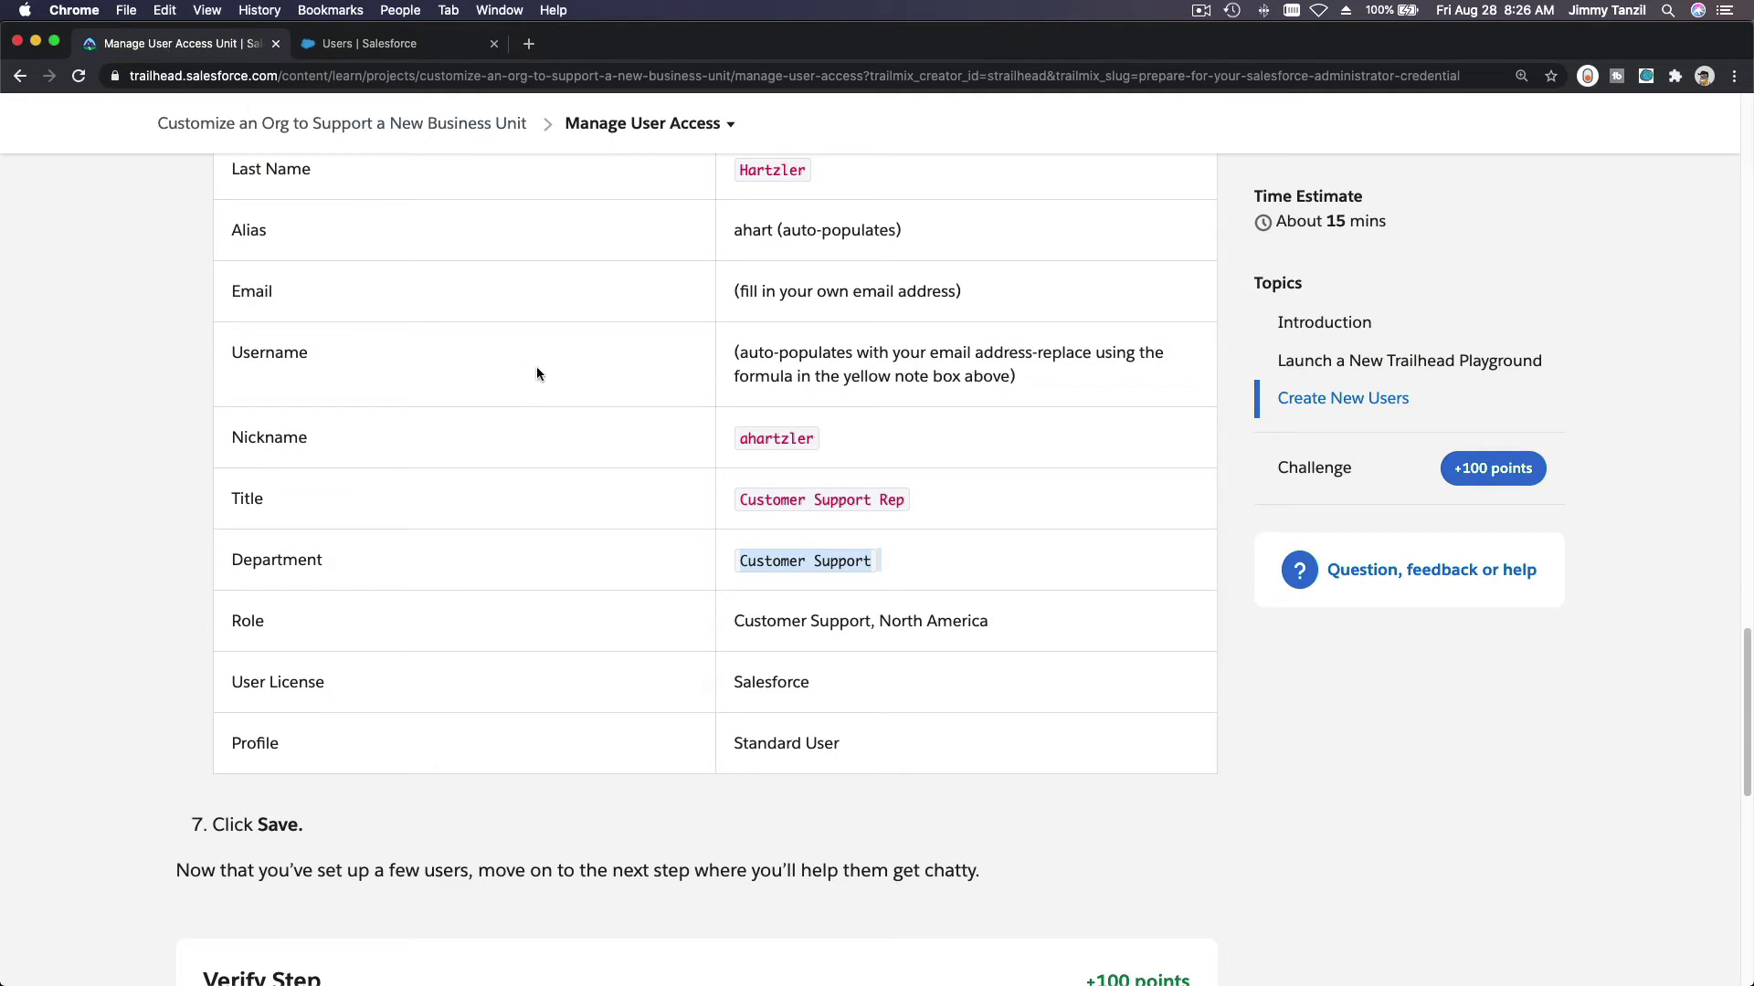
{"action": "scroll", "coordinate": [542, 378], "scroll_direction": "down", "scroll_amount": 4}
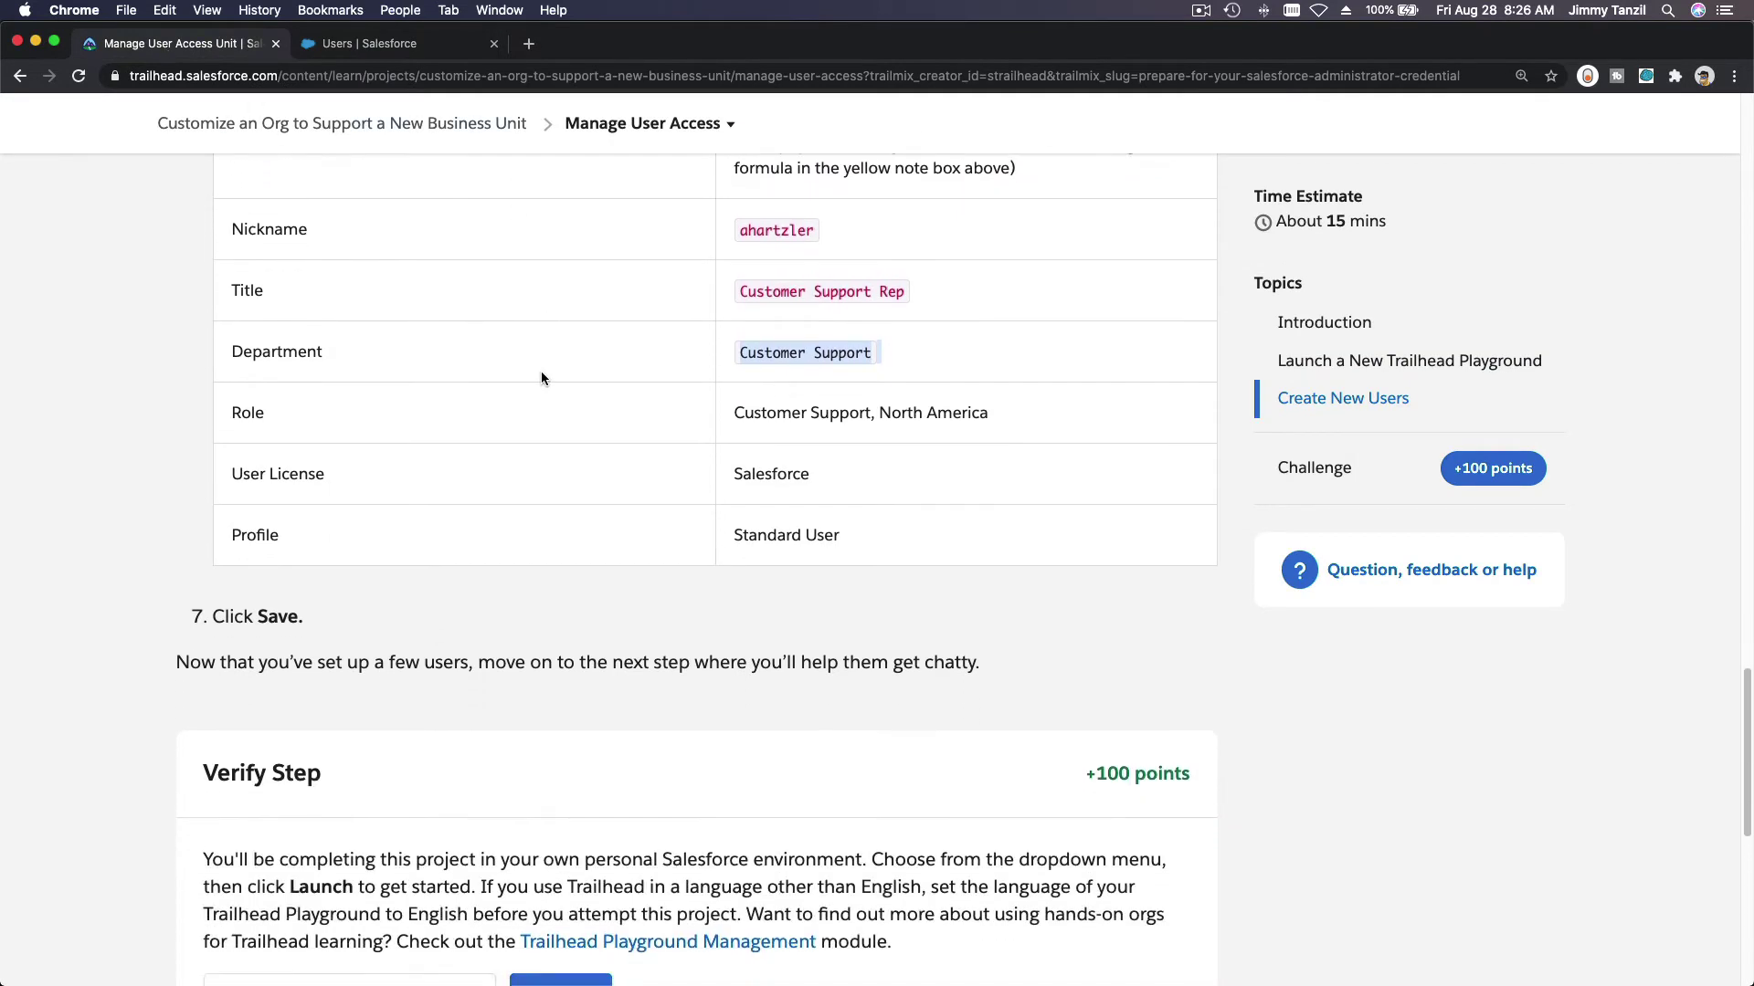
{"action": "left_click", "coordinate": [409, 43]}
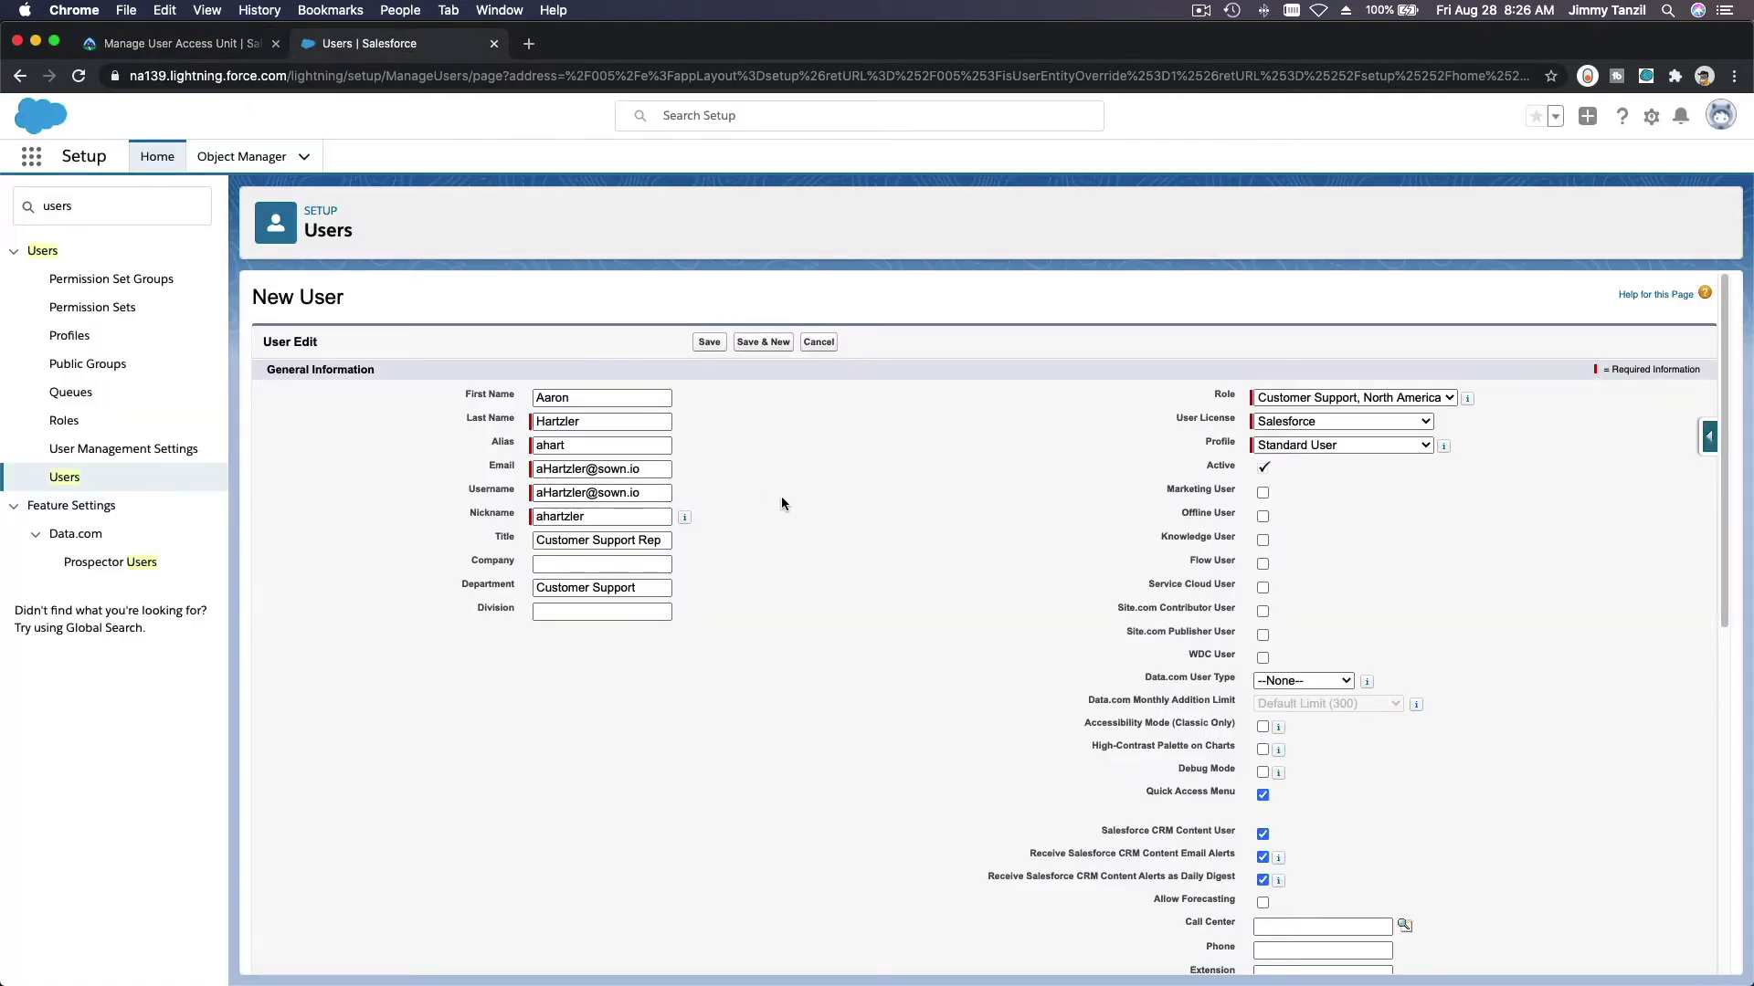
{"action": "left_click", "coordinate": [709, 345]}
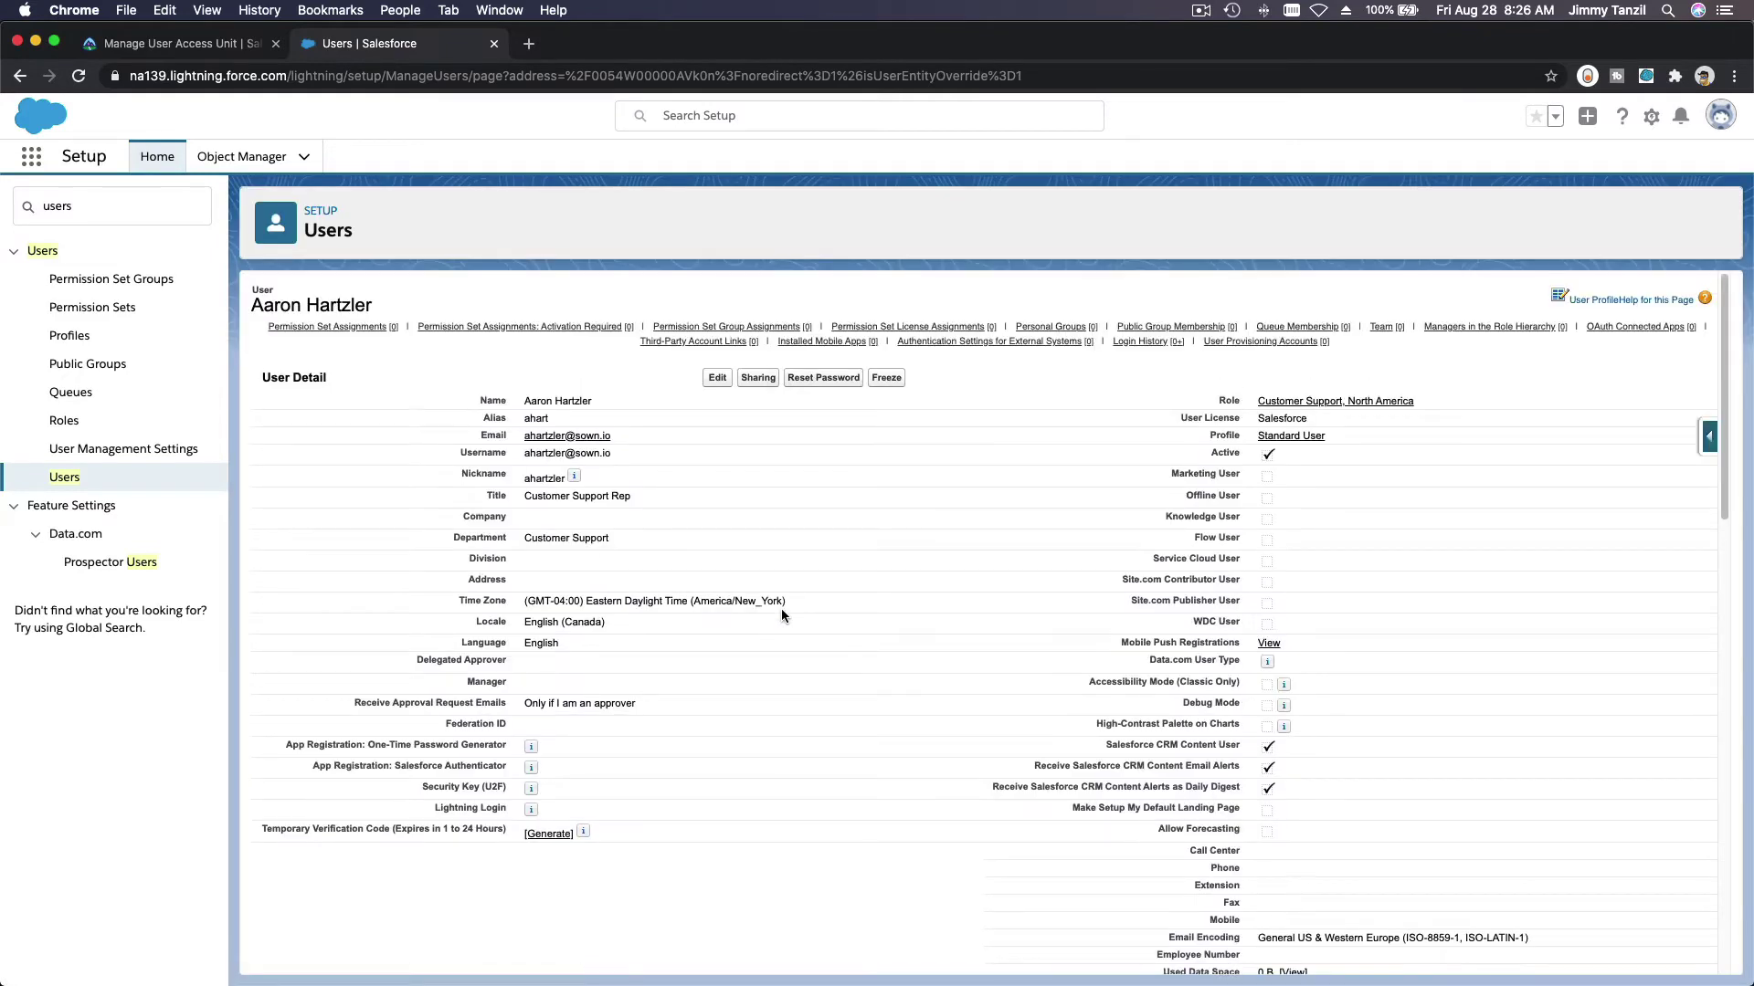
{"action": "scroll", "coordinate": [781, 611], "scroll_direction": "down", "scroll_amount": 3}
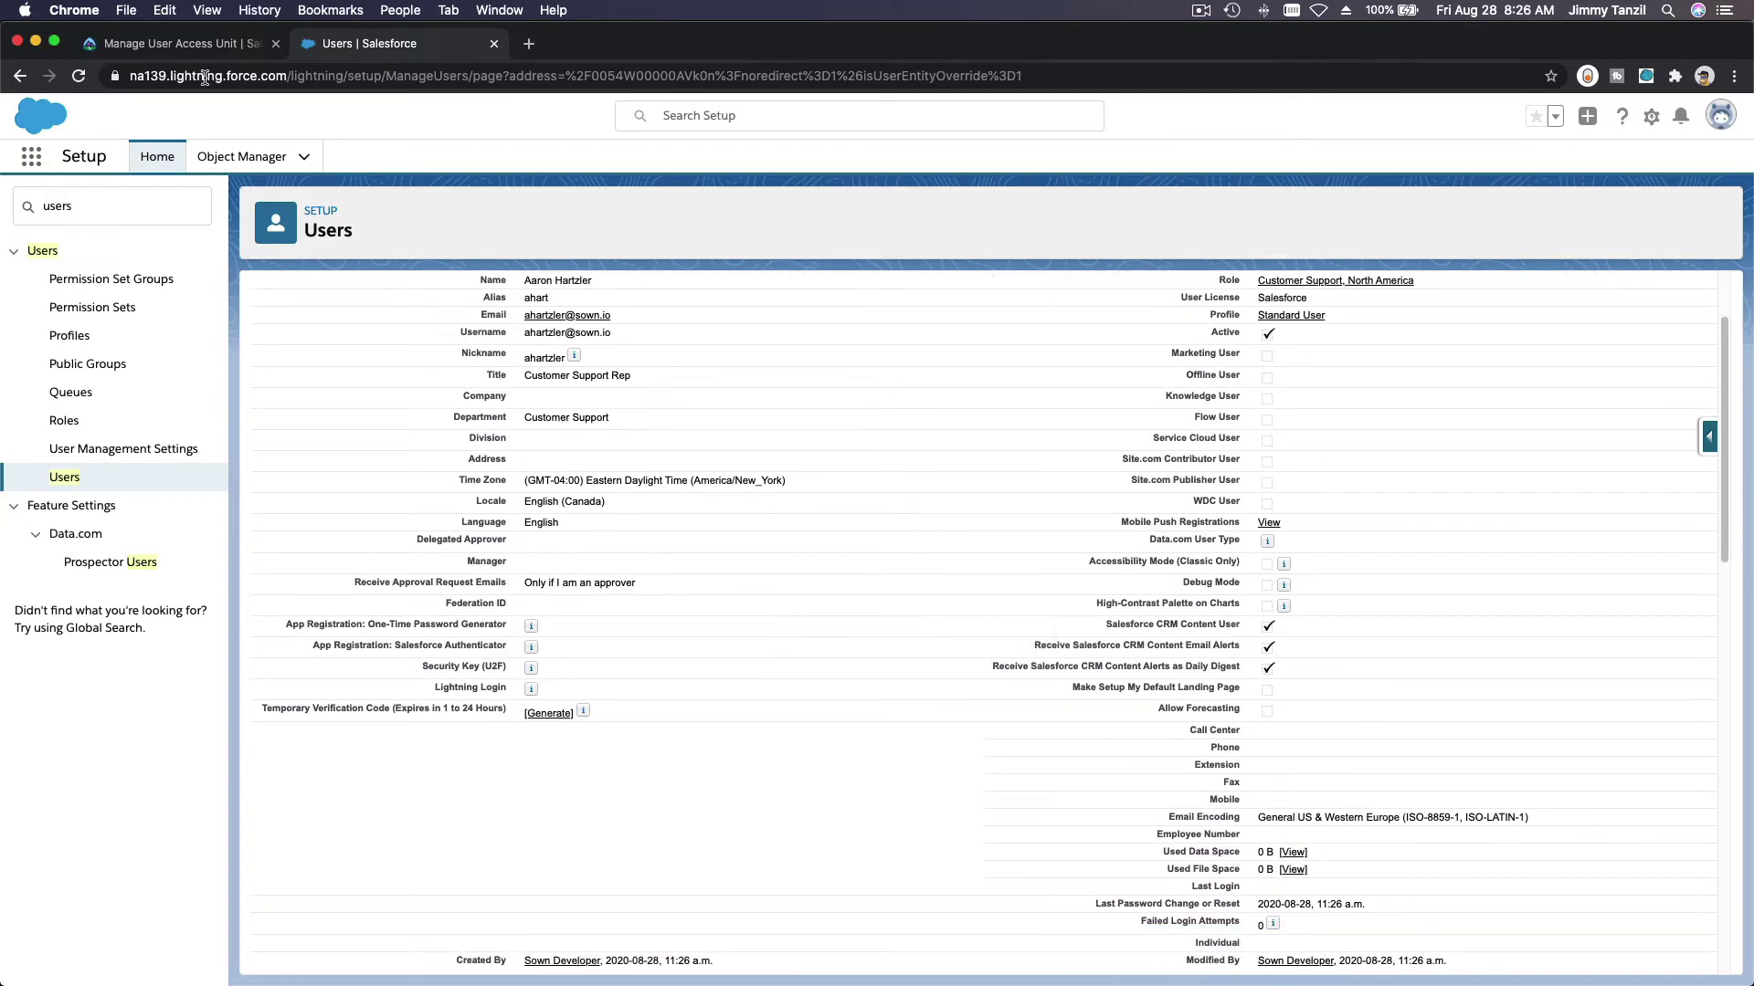
Step: Verify the Create New Users step for 100 points and continue to the Manage Chatter unit
{"action": "left_click", "coordinate": [183, 43]}
{"action": "left_click", "coordinate": [609, 658]}
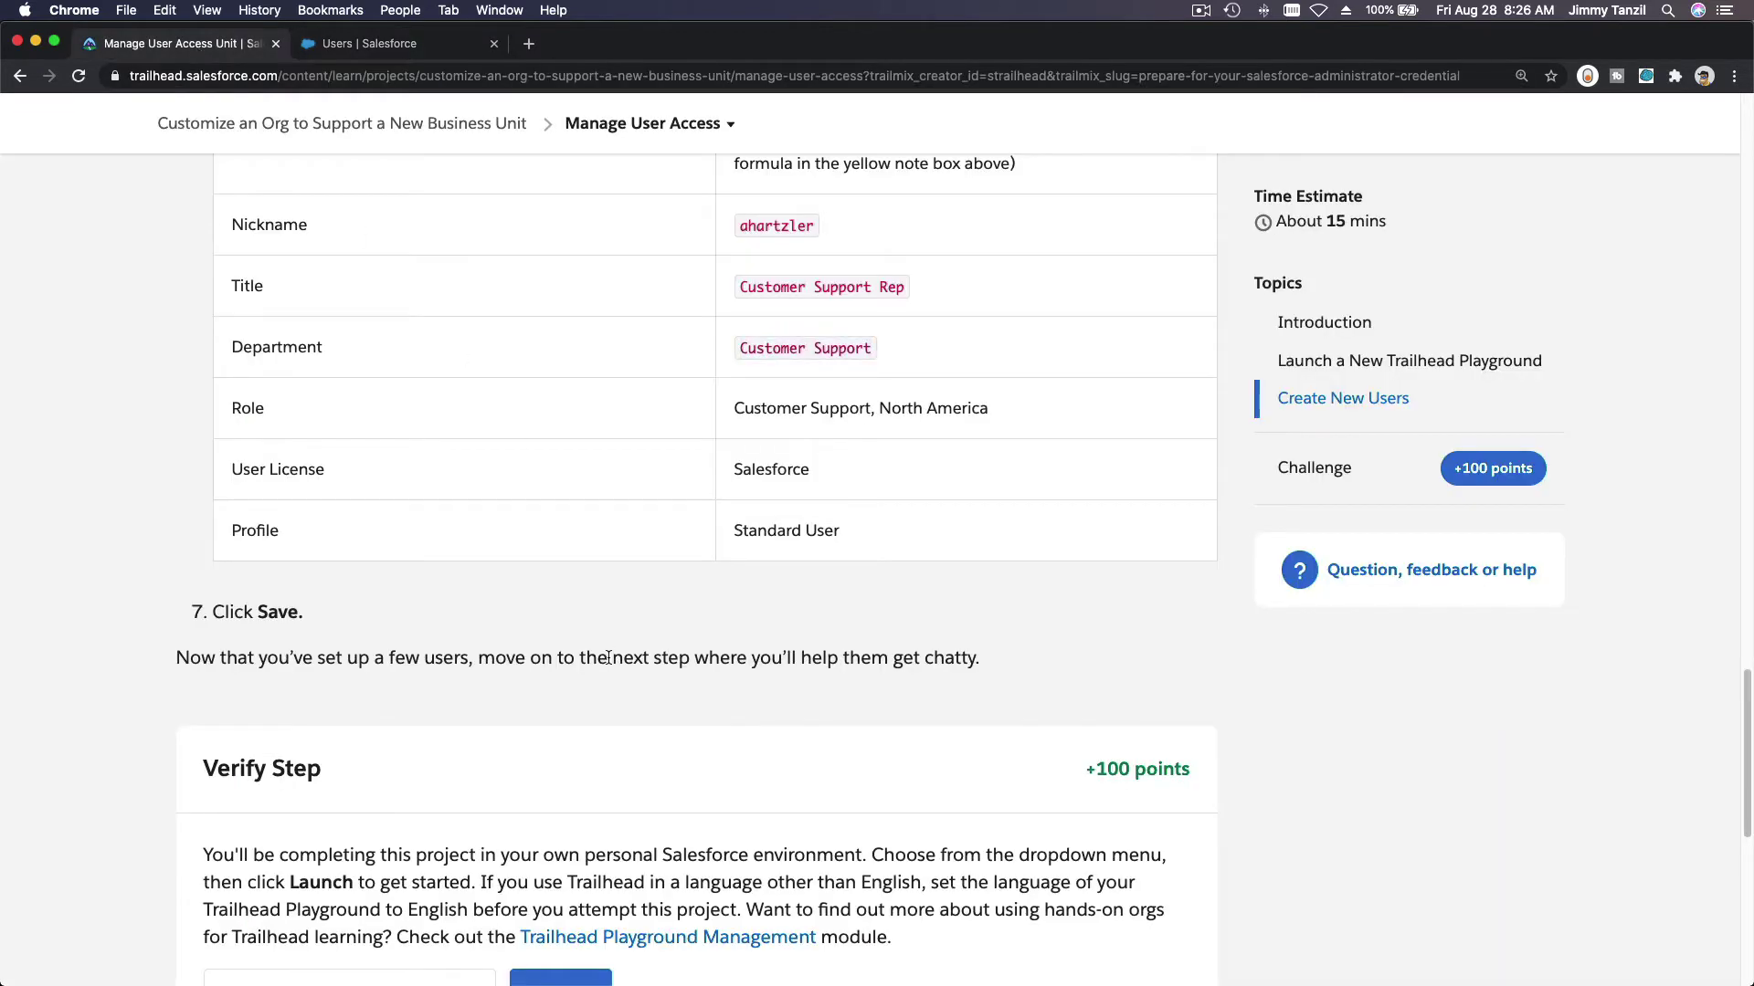
{"action": "scroll", "coordinate": [607, 657], "scroll_direction": "down", "scroll_amount": 5}
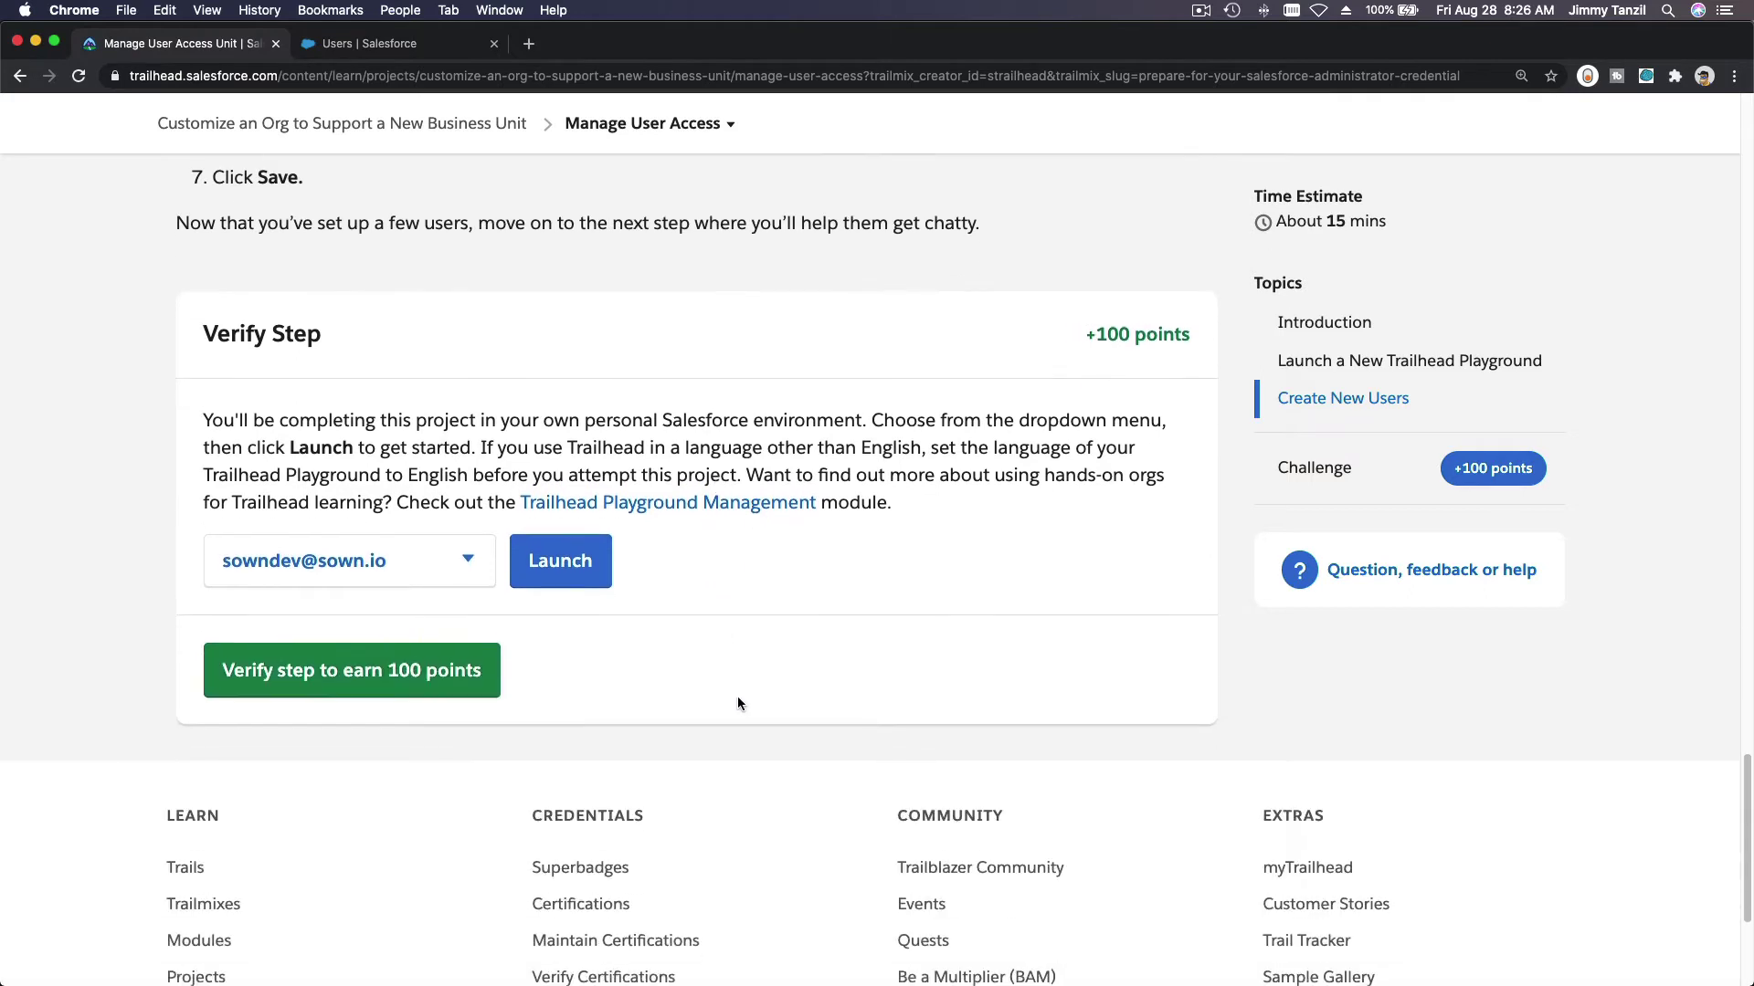
{"action": "left_click", "coordinate": [384, 676]}
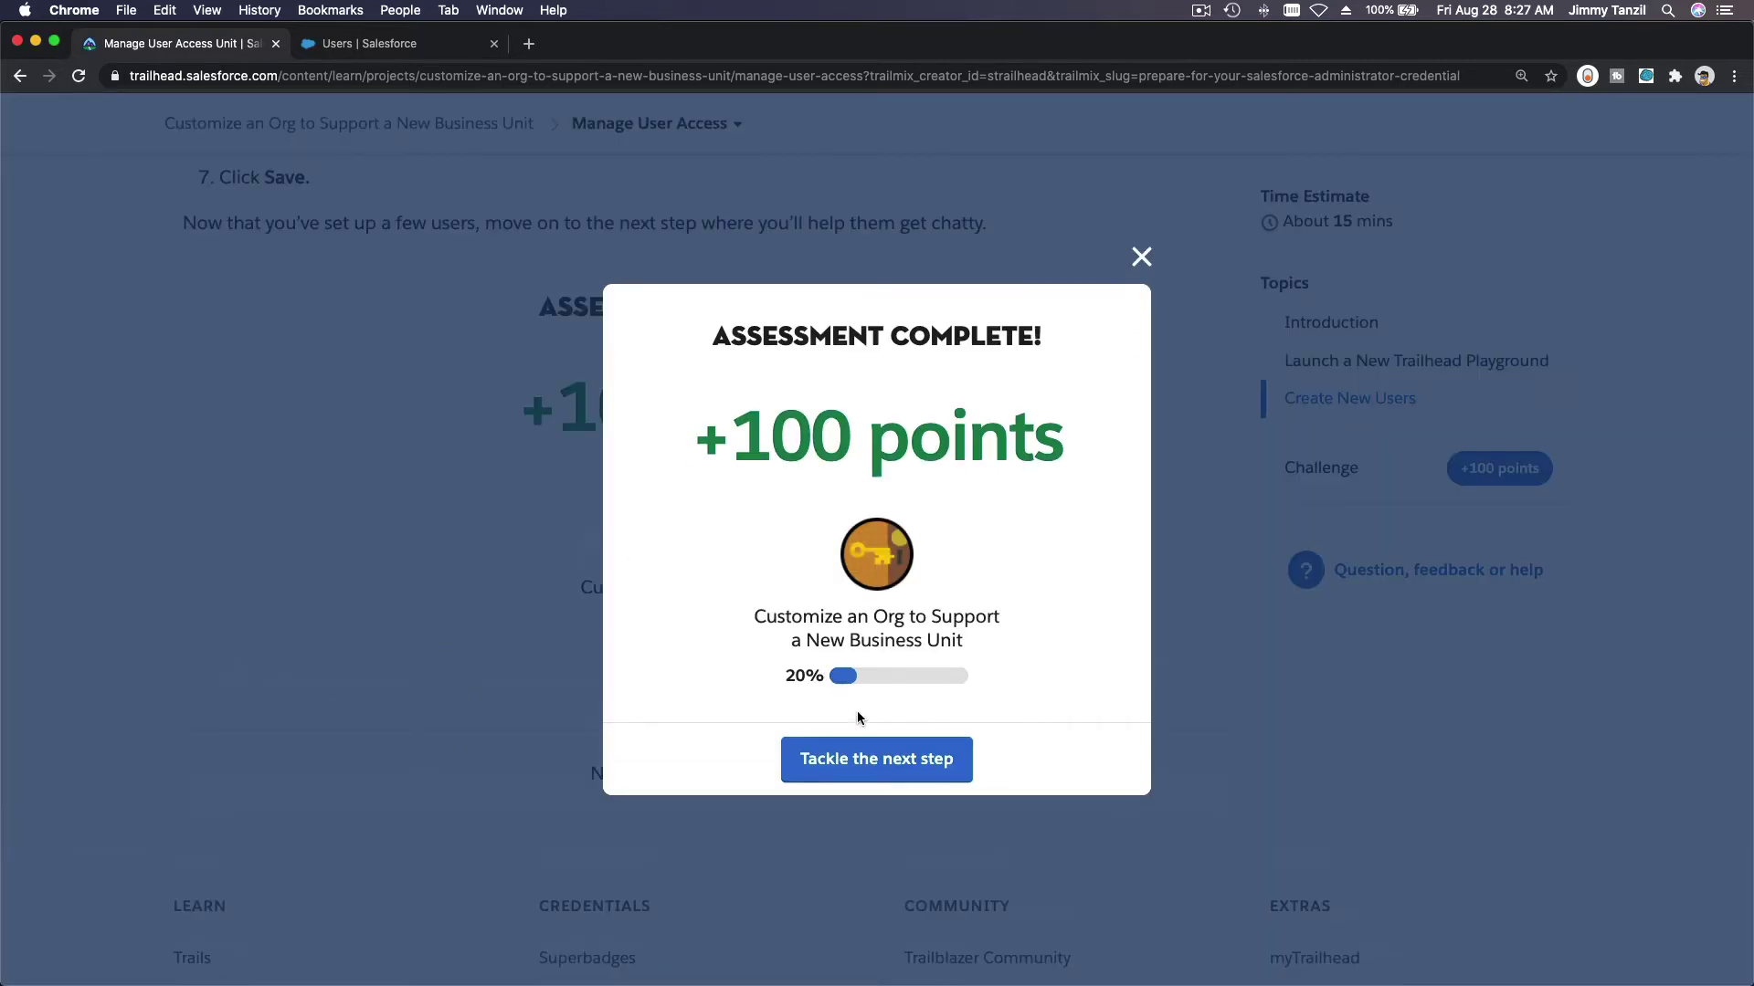
{"action": "left_click", "coordinate": [887, 760]}
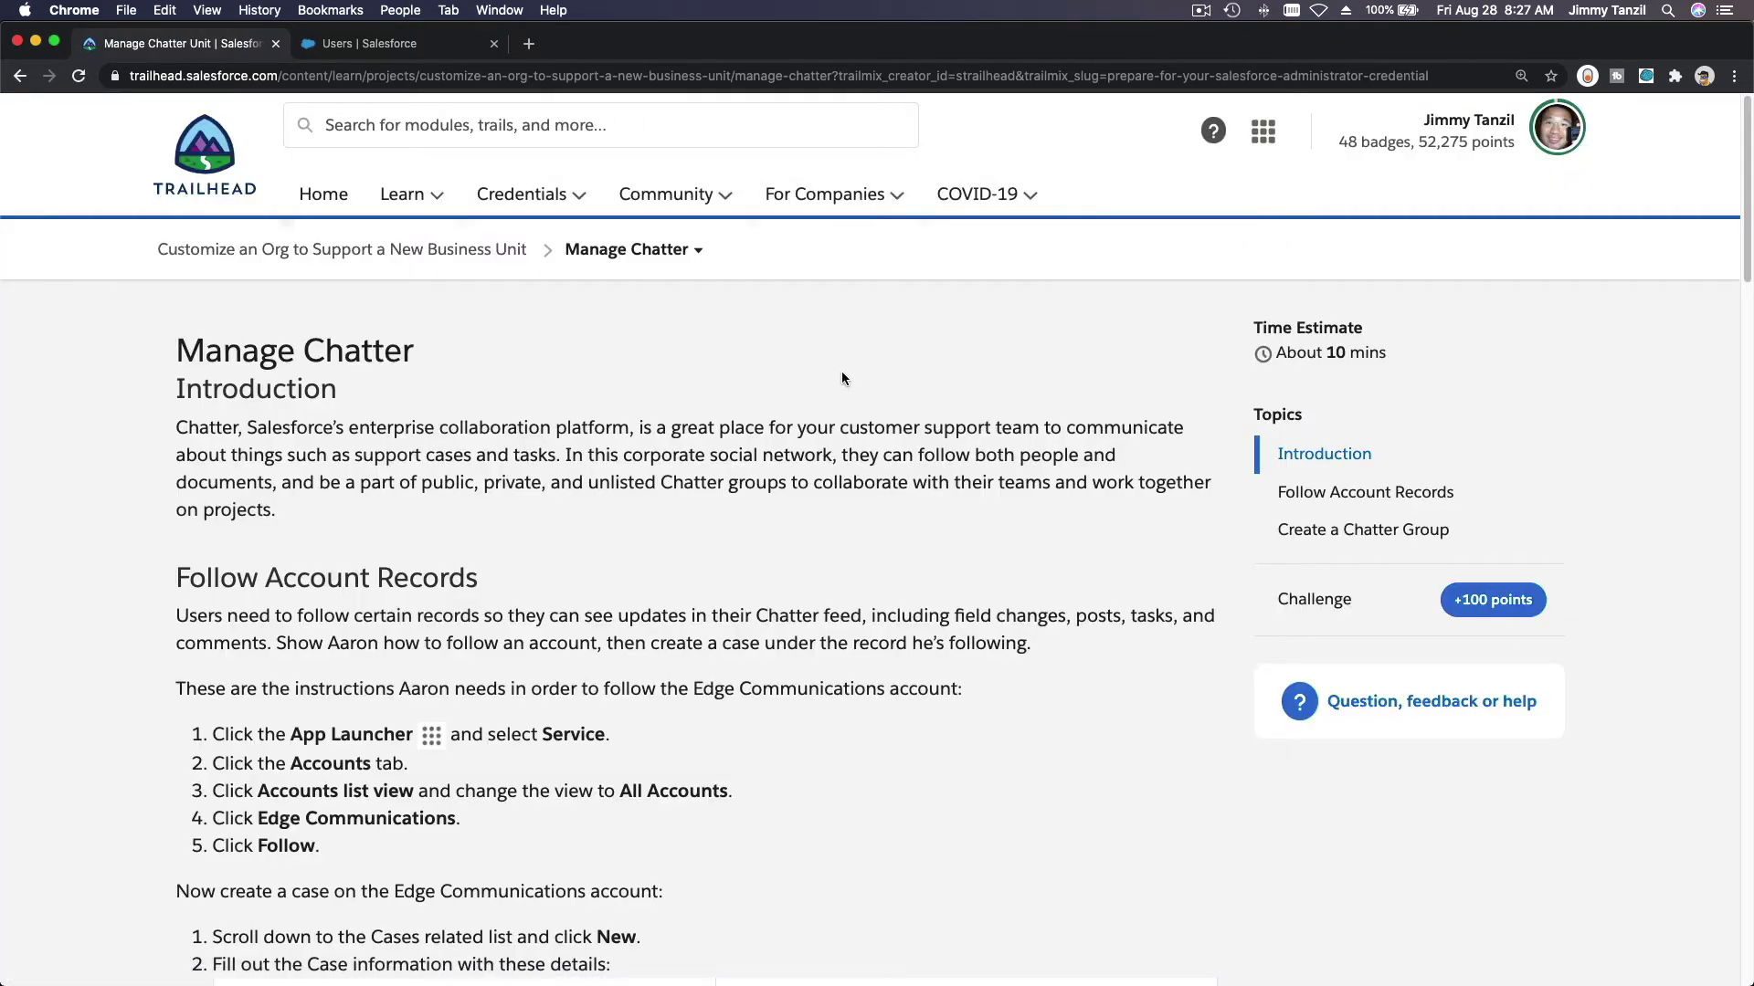
{"action": "scroll", "coordinate": [860, 473], "scroll_direction": "down", "scroll_amount": 3}
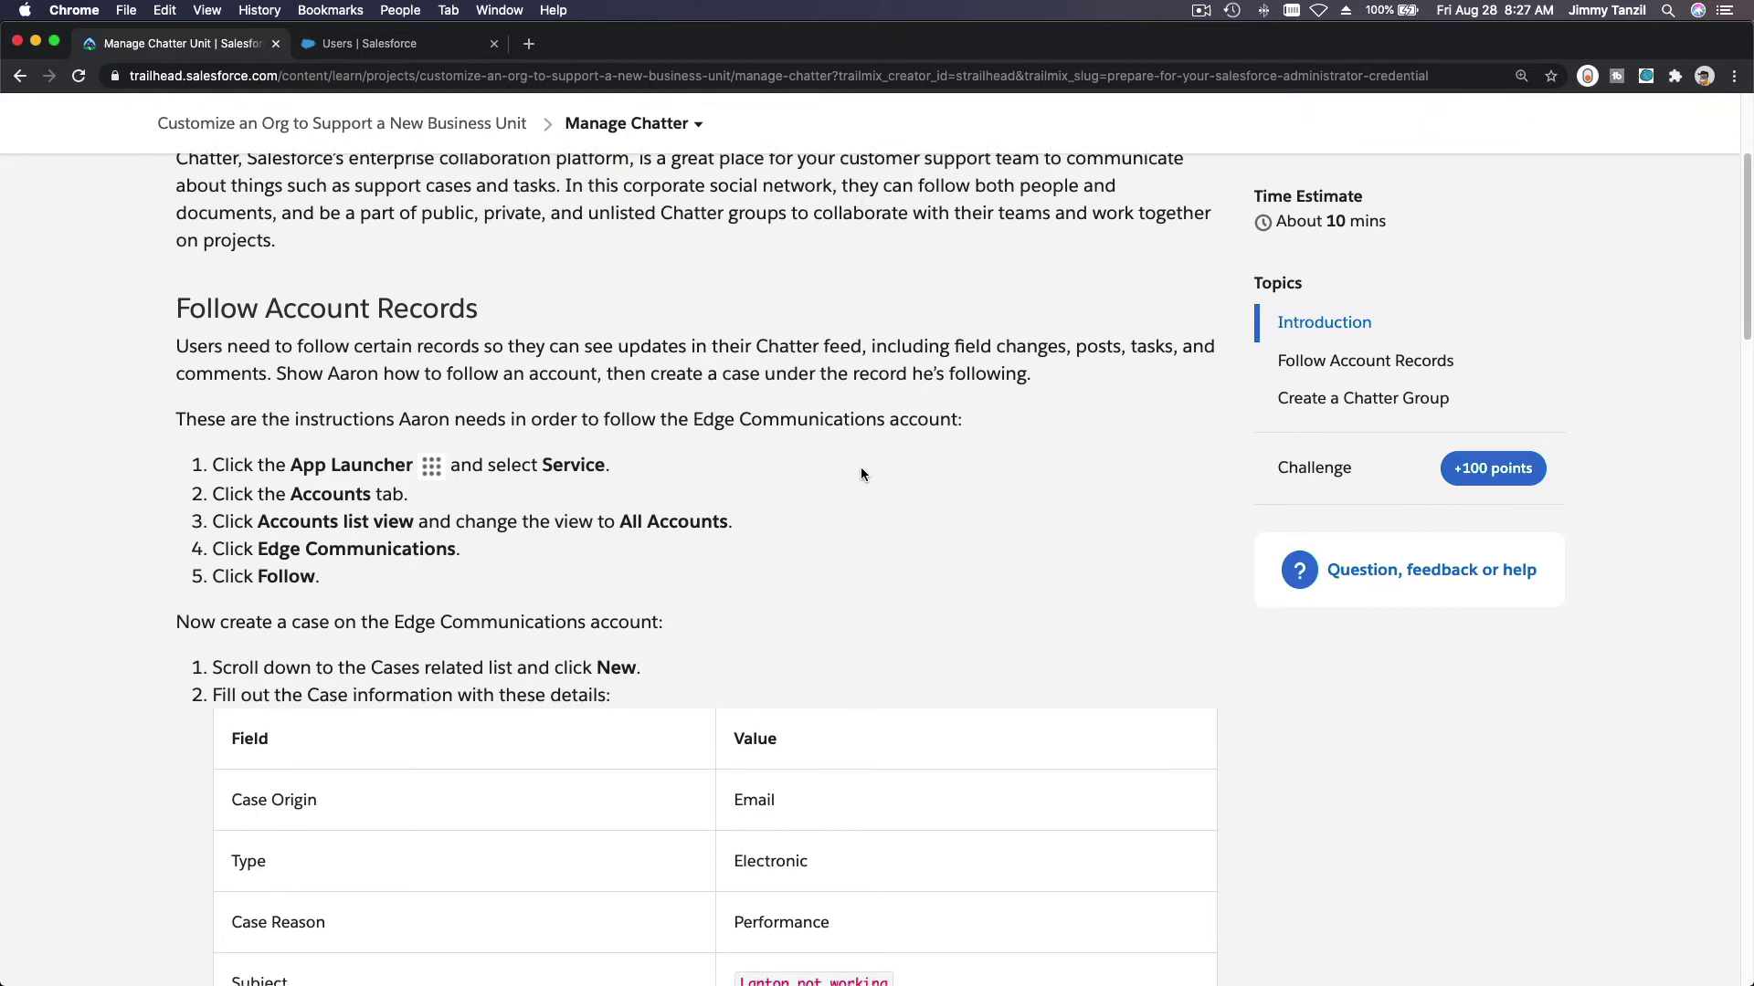
{"action": "scroll", "coordinate": [861, 474], "scroll_direction": "down", "scroll_amount": 1}
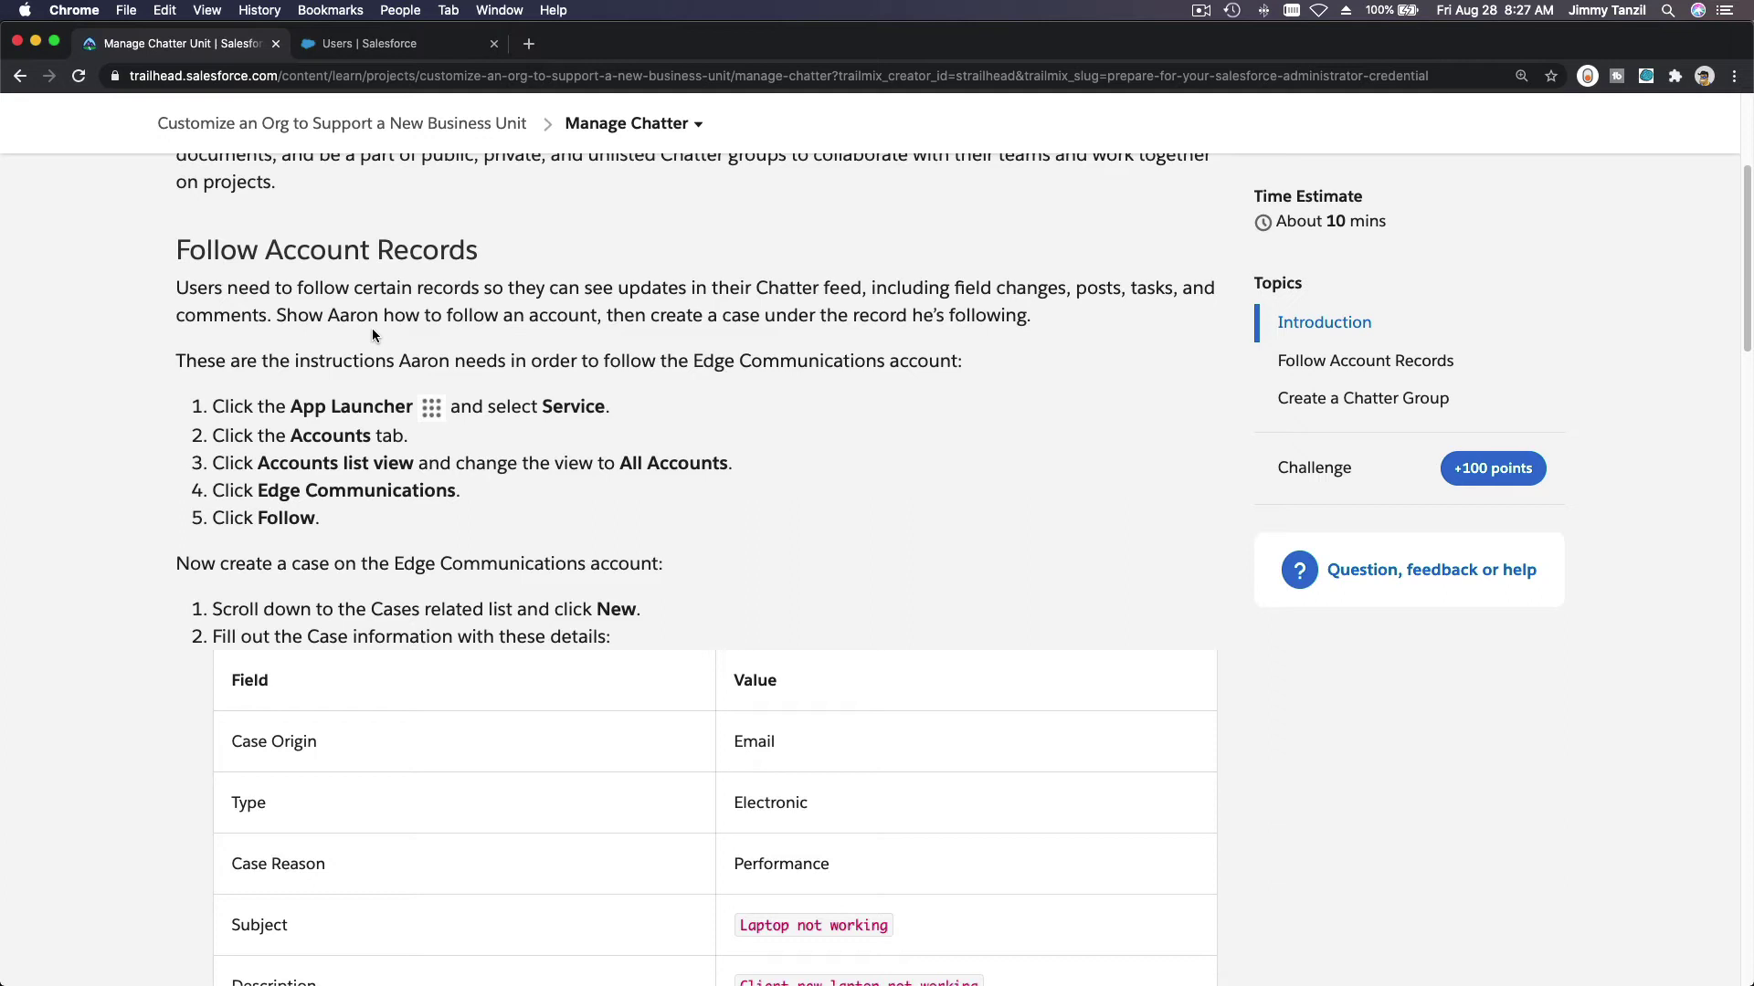
{"action": "scroll", "coordinate": [371, 327], "scroll_direction": "down", "scroll_amount": 3}
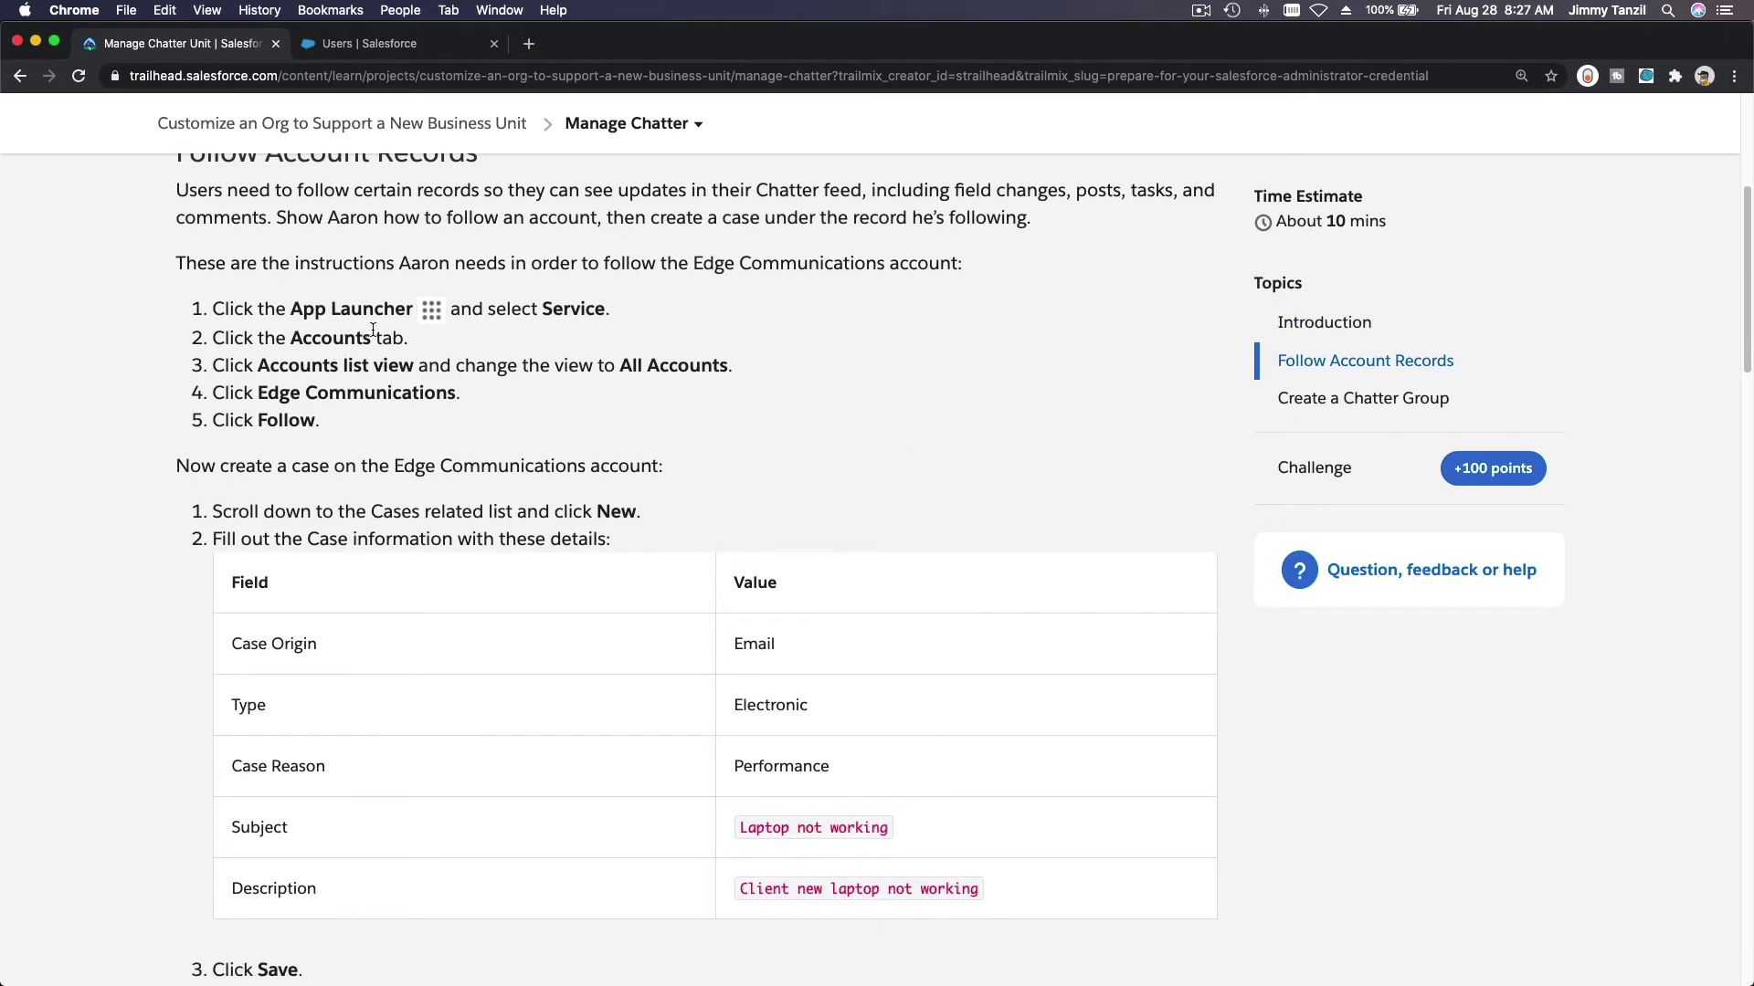
{"action": "scroll", "coordinate": [372, 330], "scroll_direction": "down", "scroll_amount": 1}
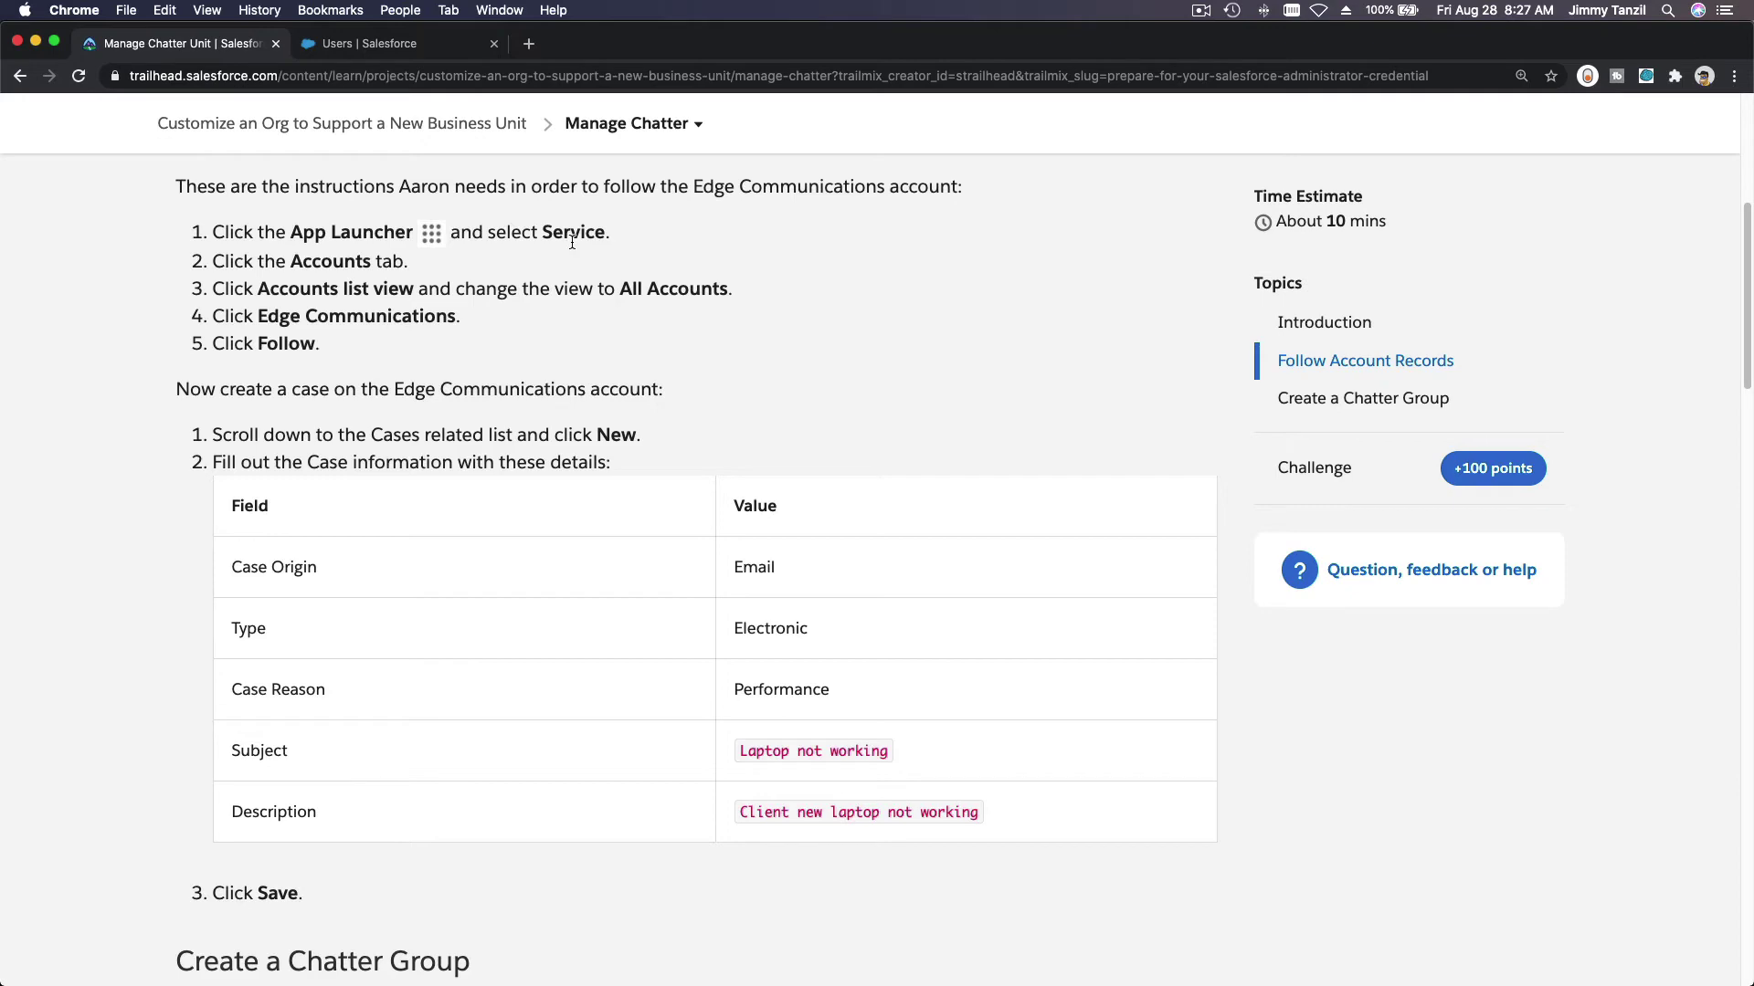
Step: Open the Service app in the Salesforce org and go to its Accounts list
{"action": "left_click", "coordinate": [348, 52]}
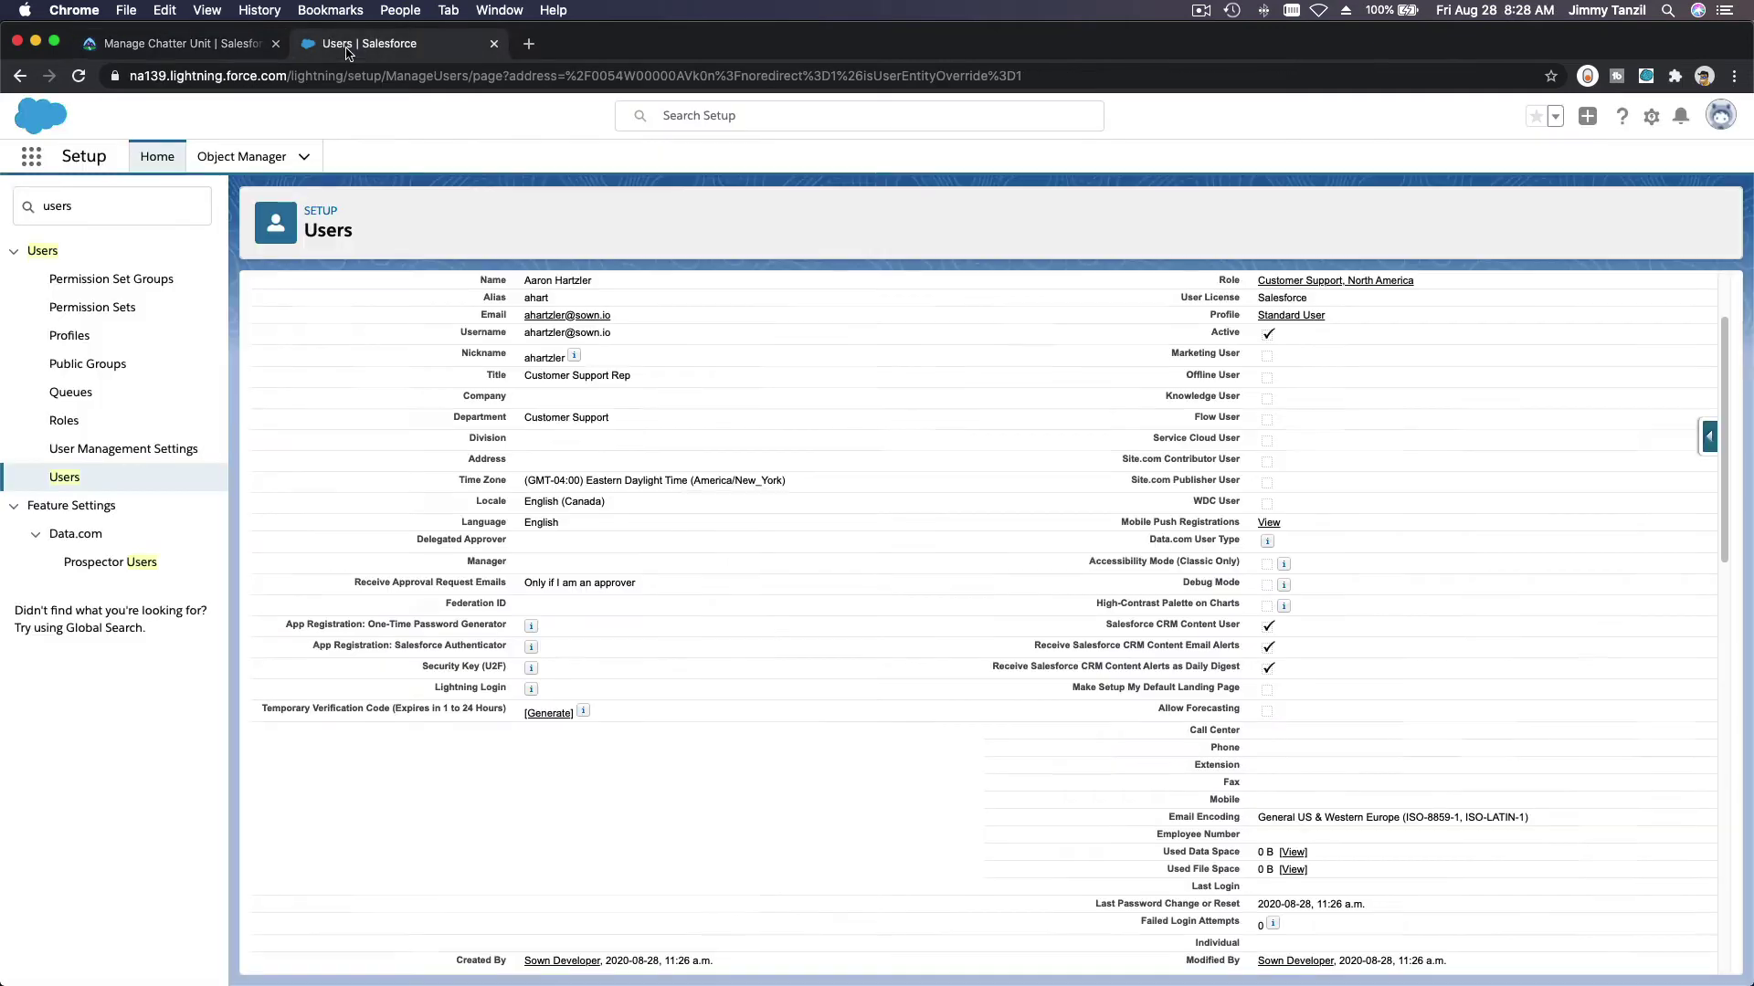
{"action": "left_click", "coordinate": [31, 159]}
{"action": "type", "text": "Service"}
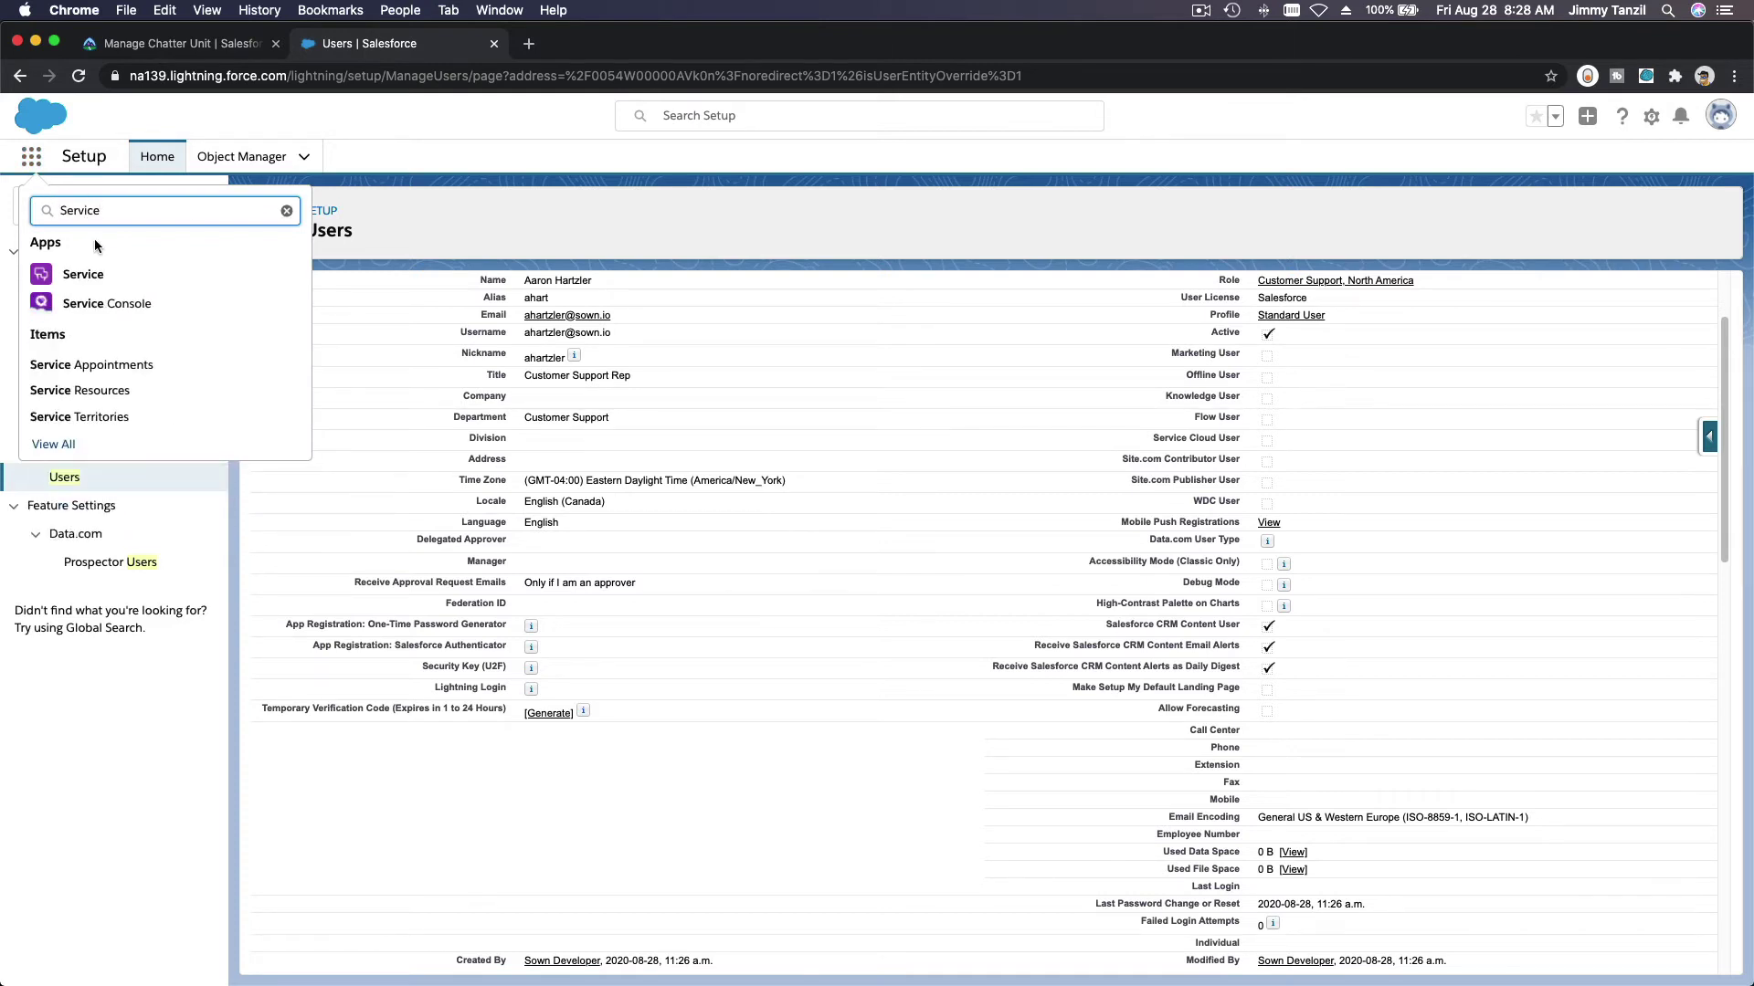
{"action": "left_click", "coordinate": [97, 277]}
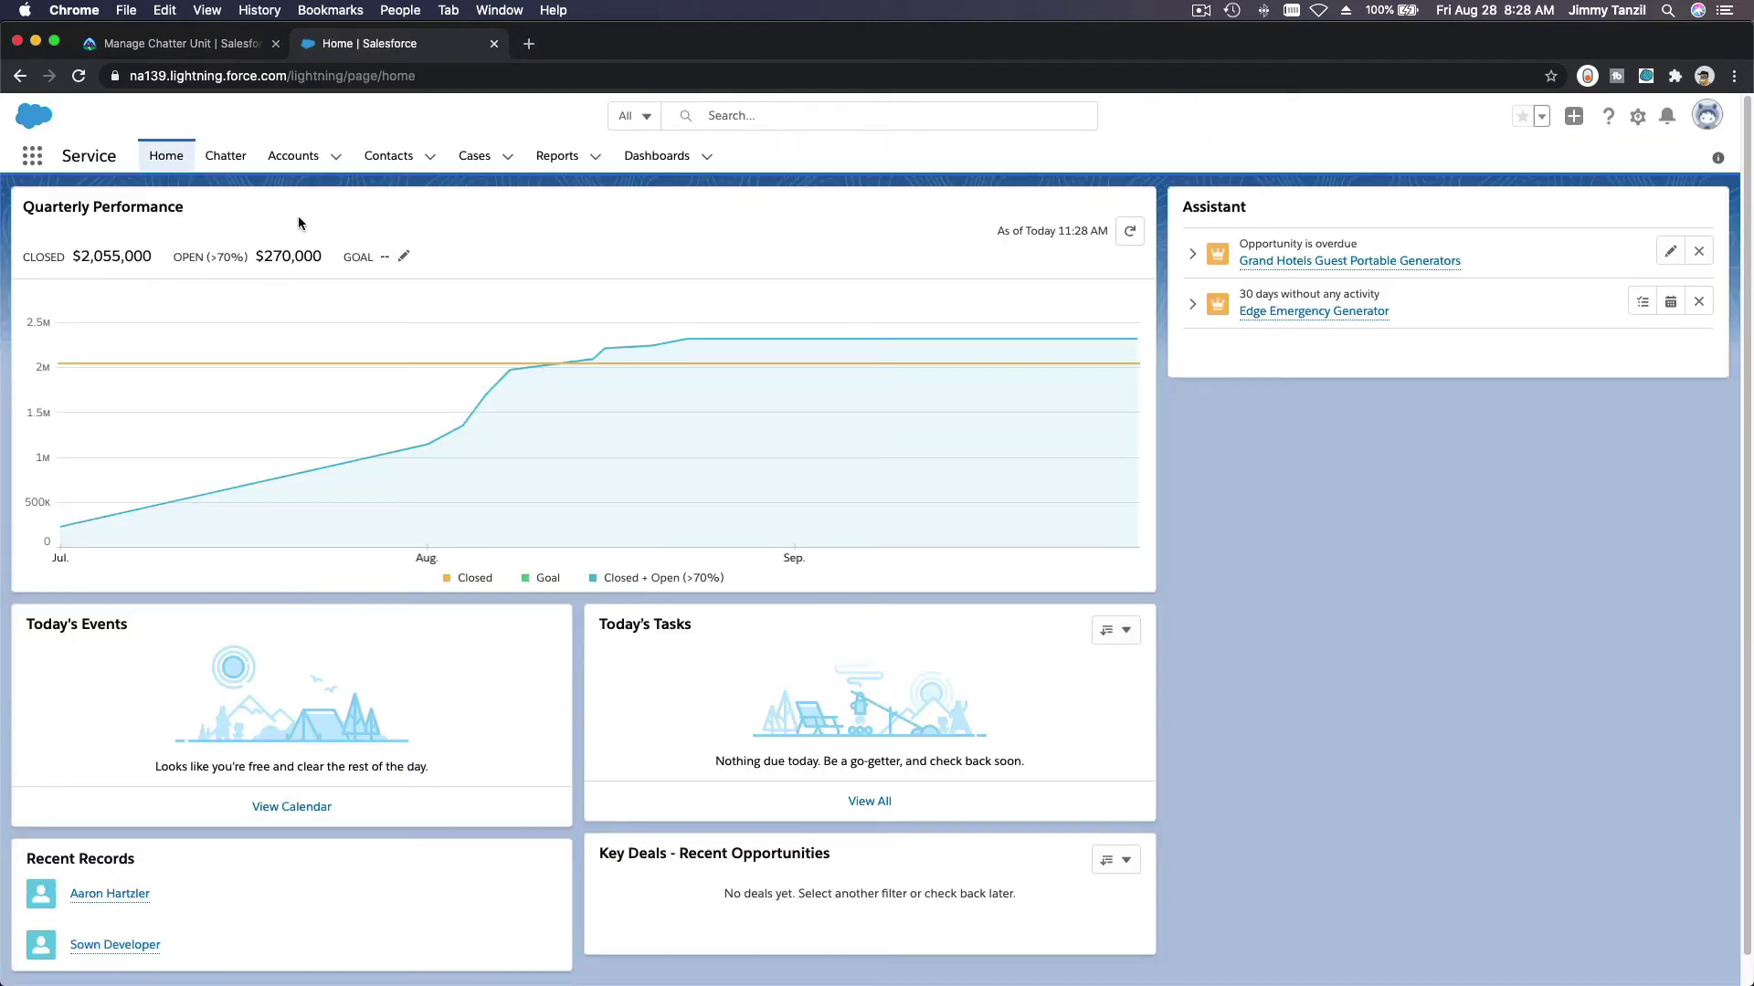
{"action": "left_click", "coordinate": [293, 155]}
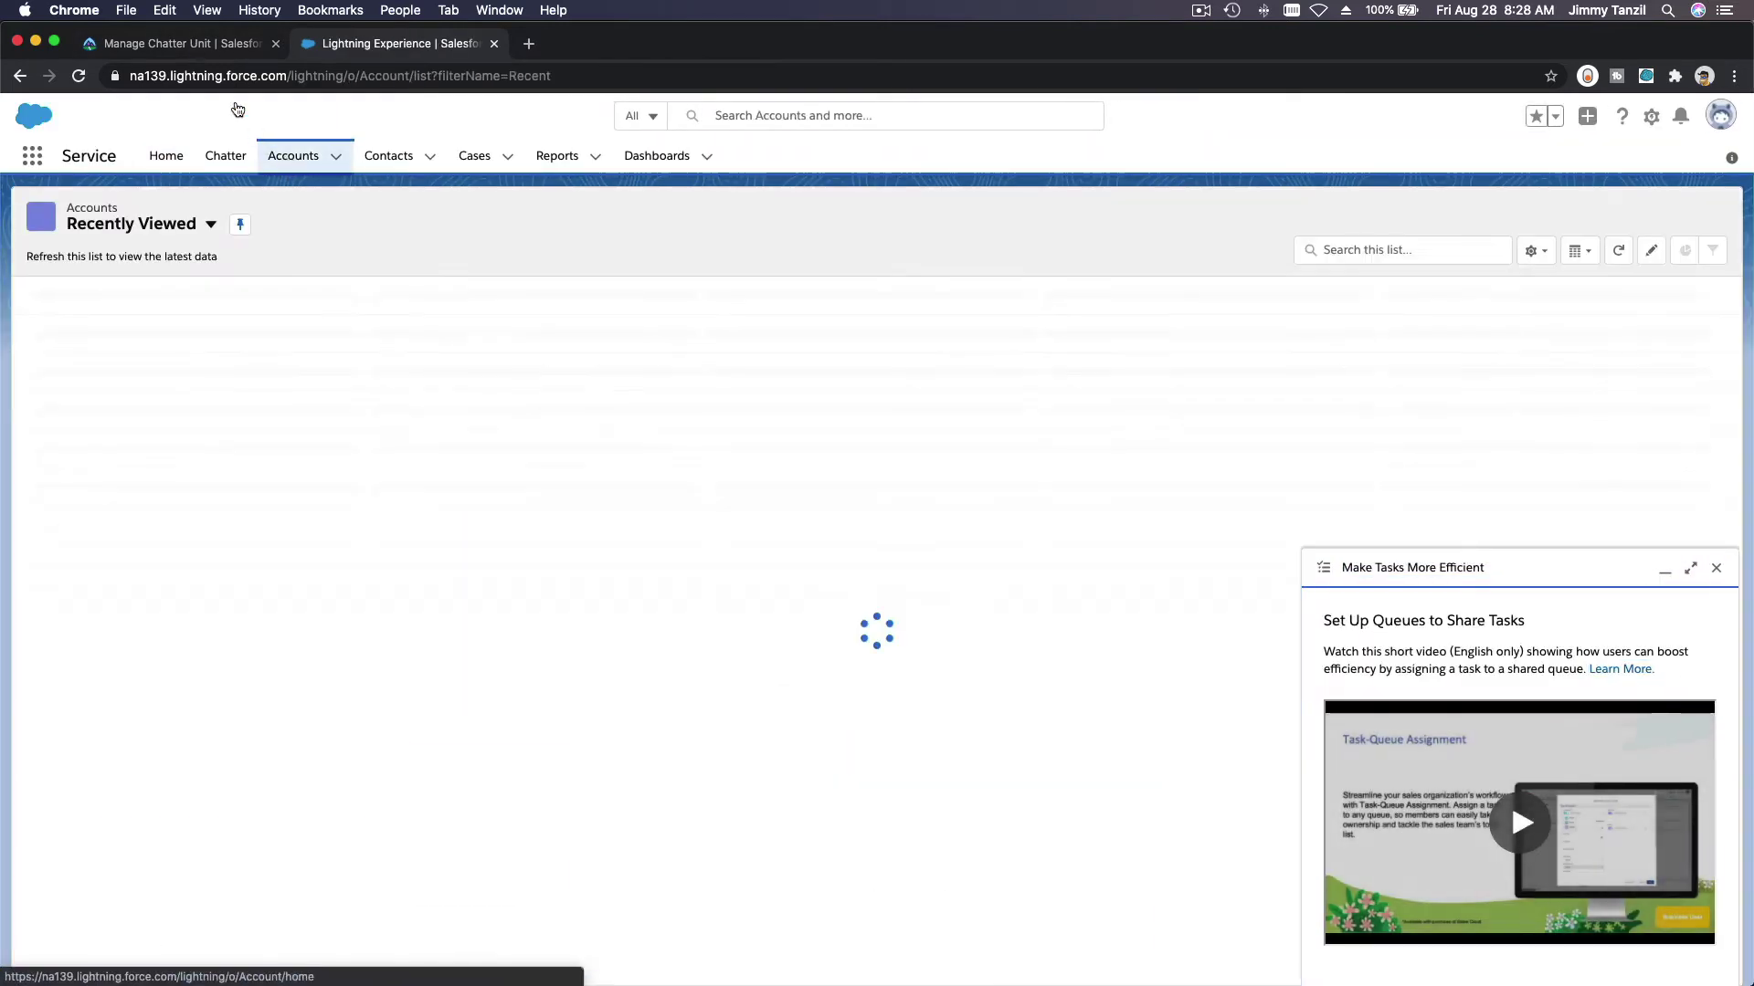
Step: Show All Accounts, dismiss the task tip, and follow Edge Communications
{"action": "left_click", "coordinate": [206, 53]}
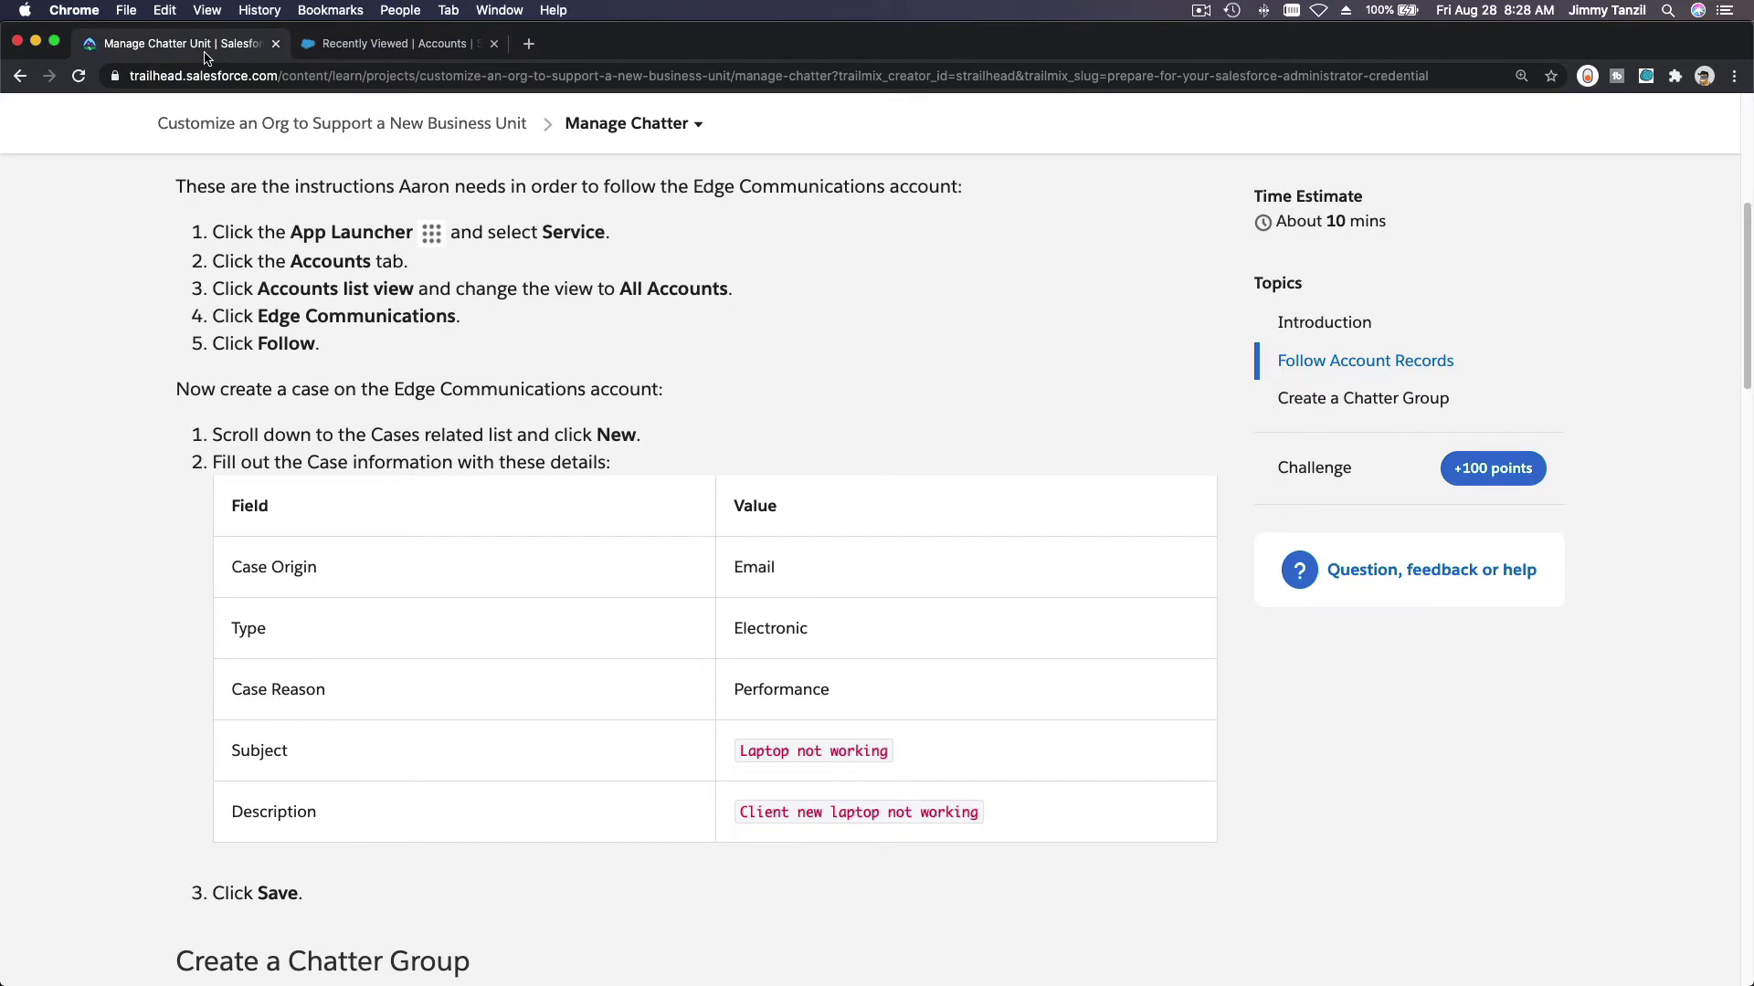
{"action": "left_click", "coordinate": [358, 48]}
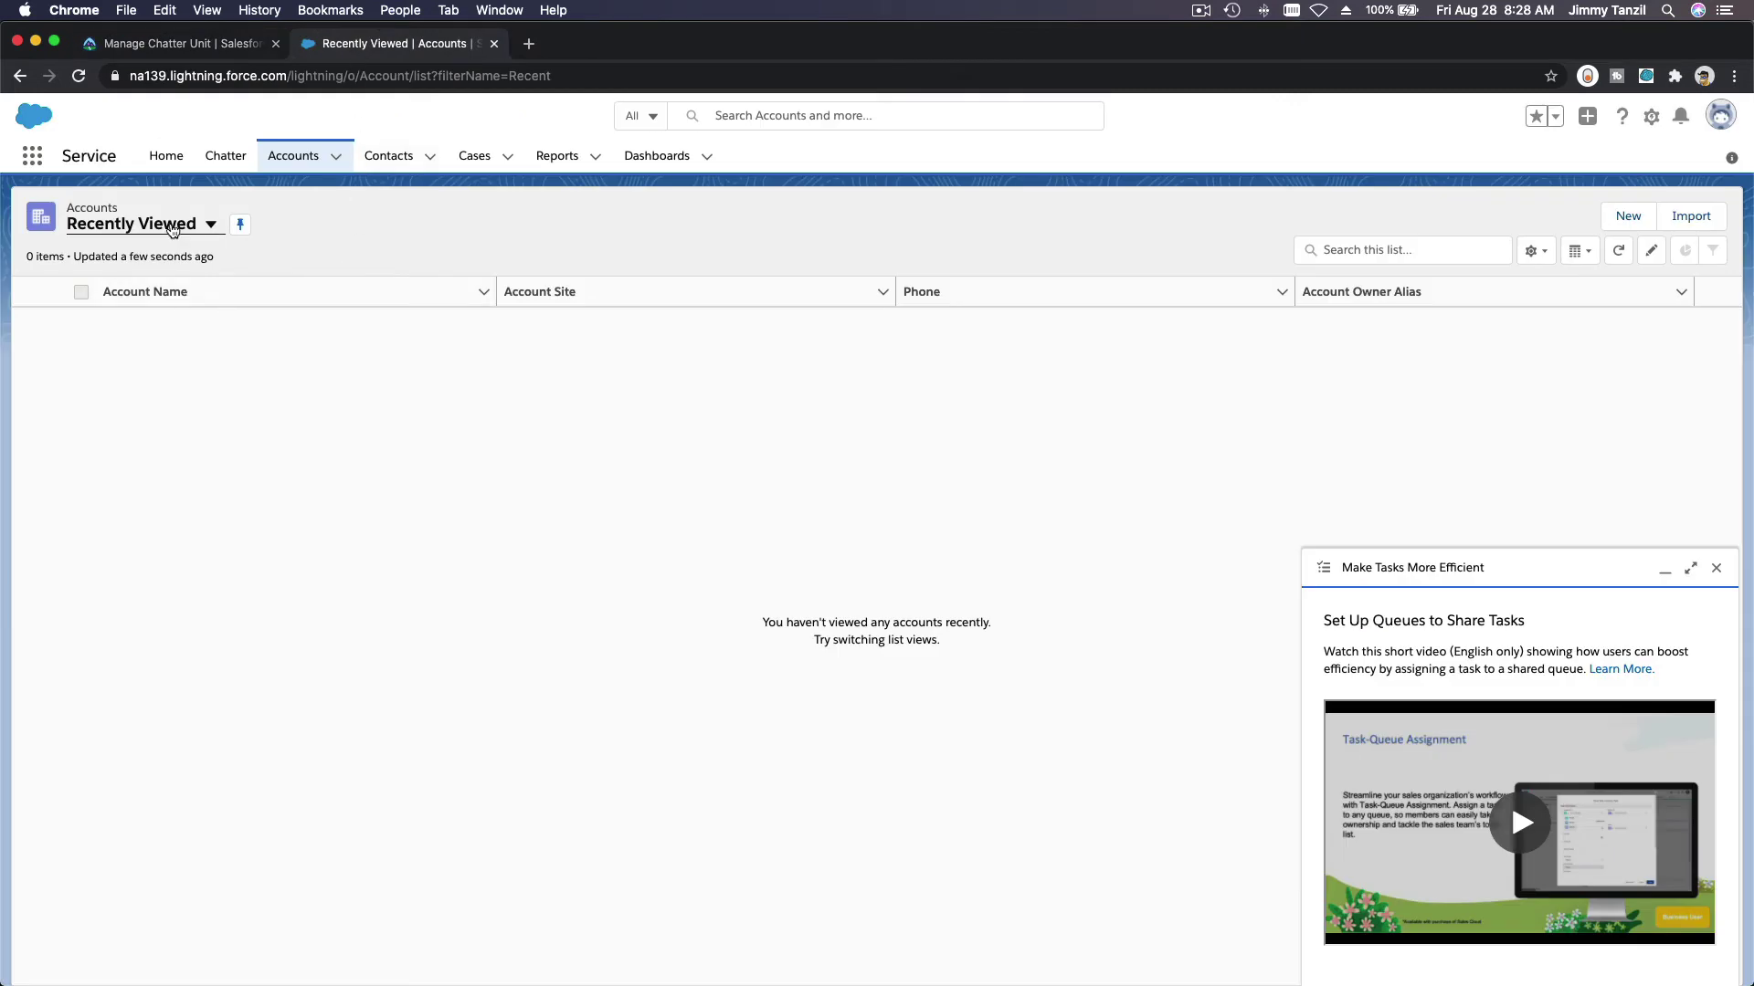
{"action": "left_click", "coordinate": [171, 229]}
{"action": "left_click", "coordinate": [146, 288]}
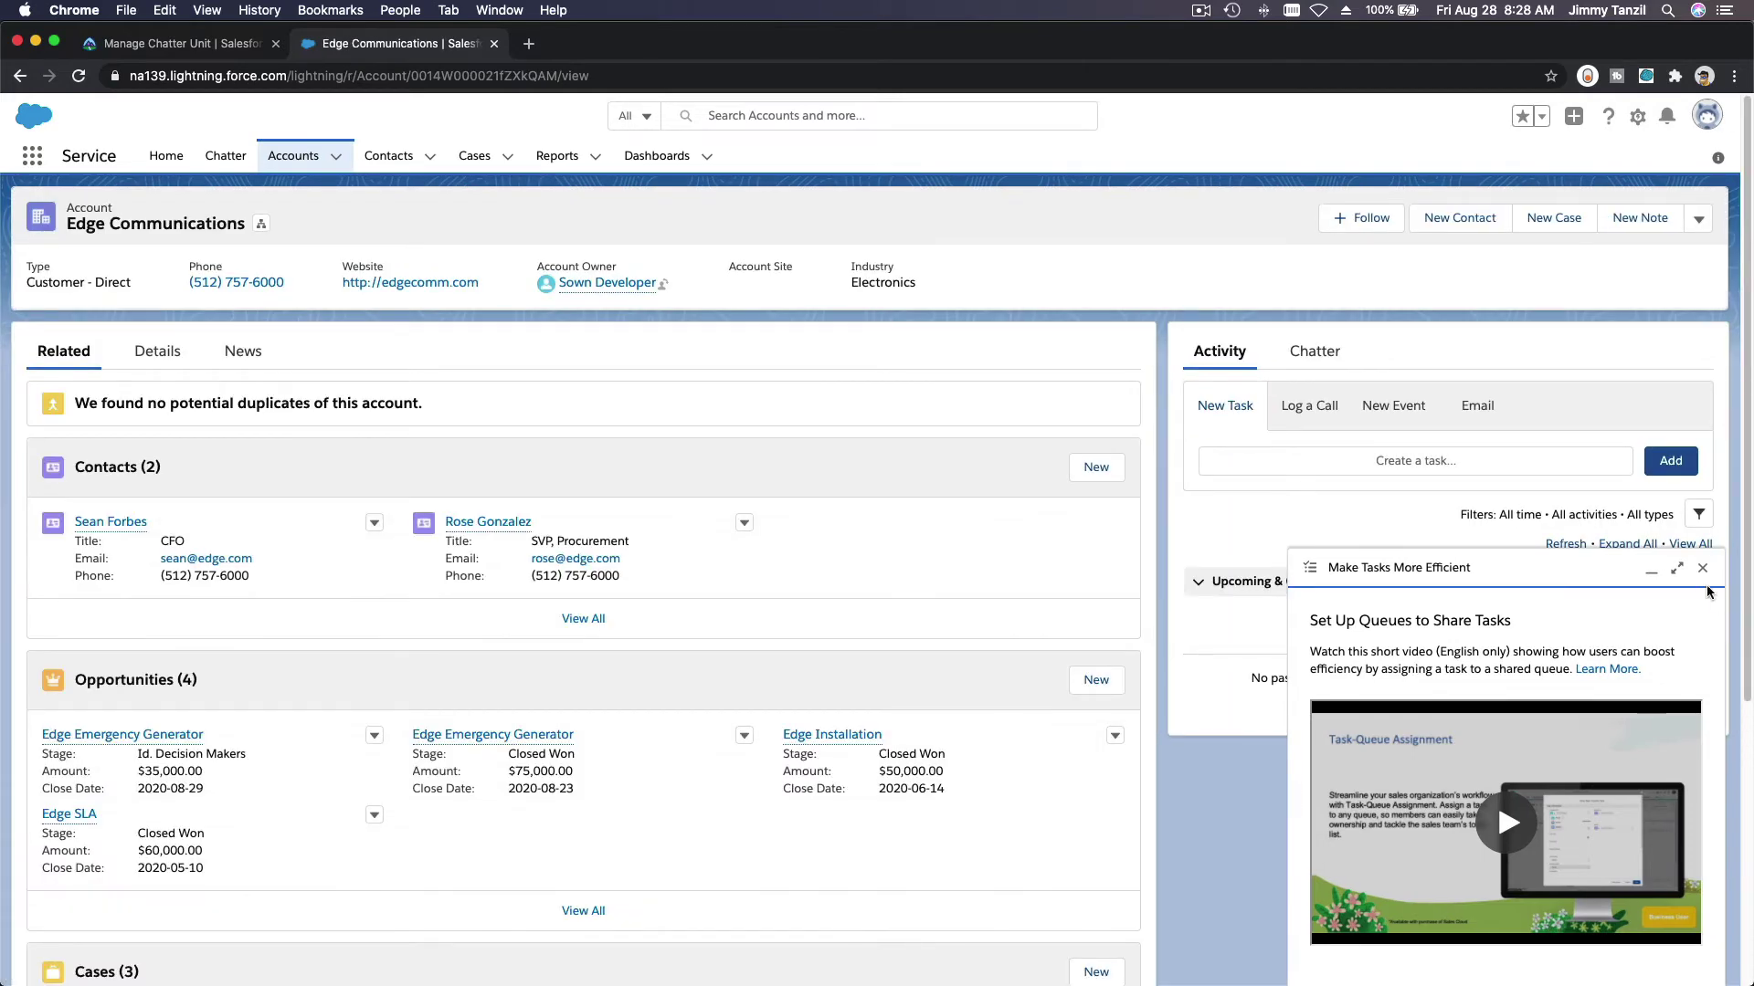
{"action": "left_click", "coordinate": [1702, 568]}
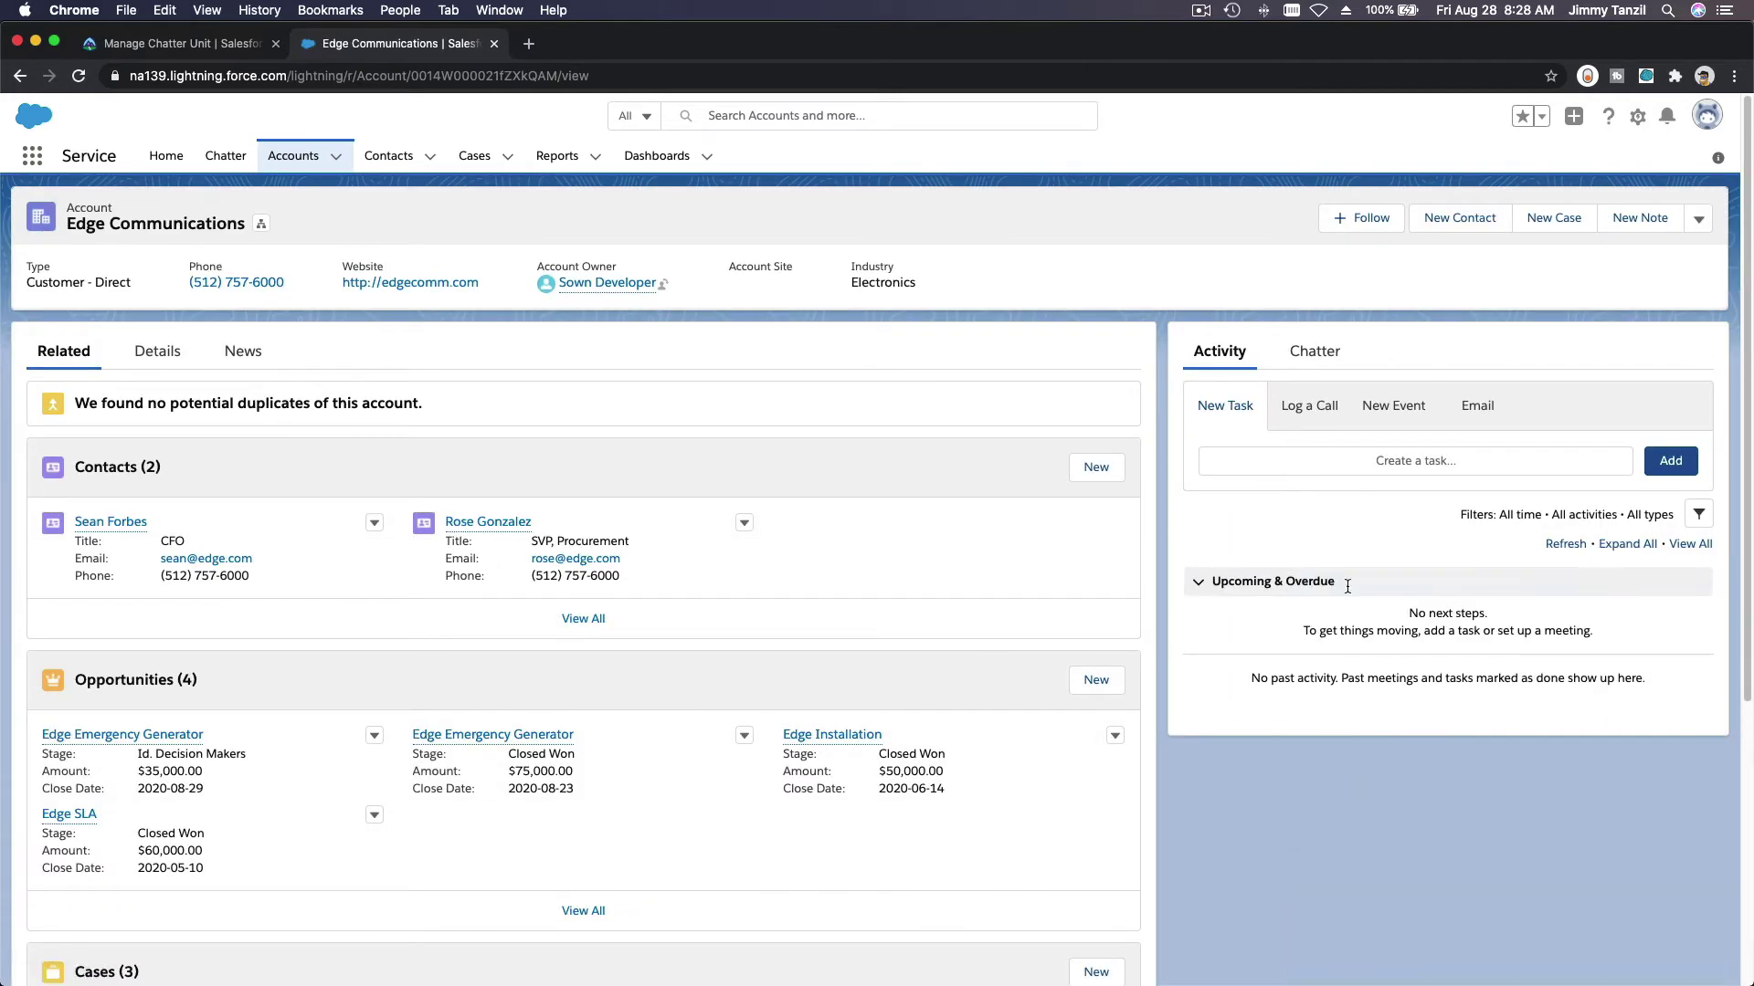
{"action": "left_click", "coordinate": [1359, 223]}
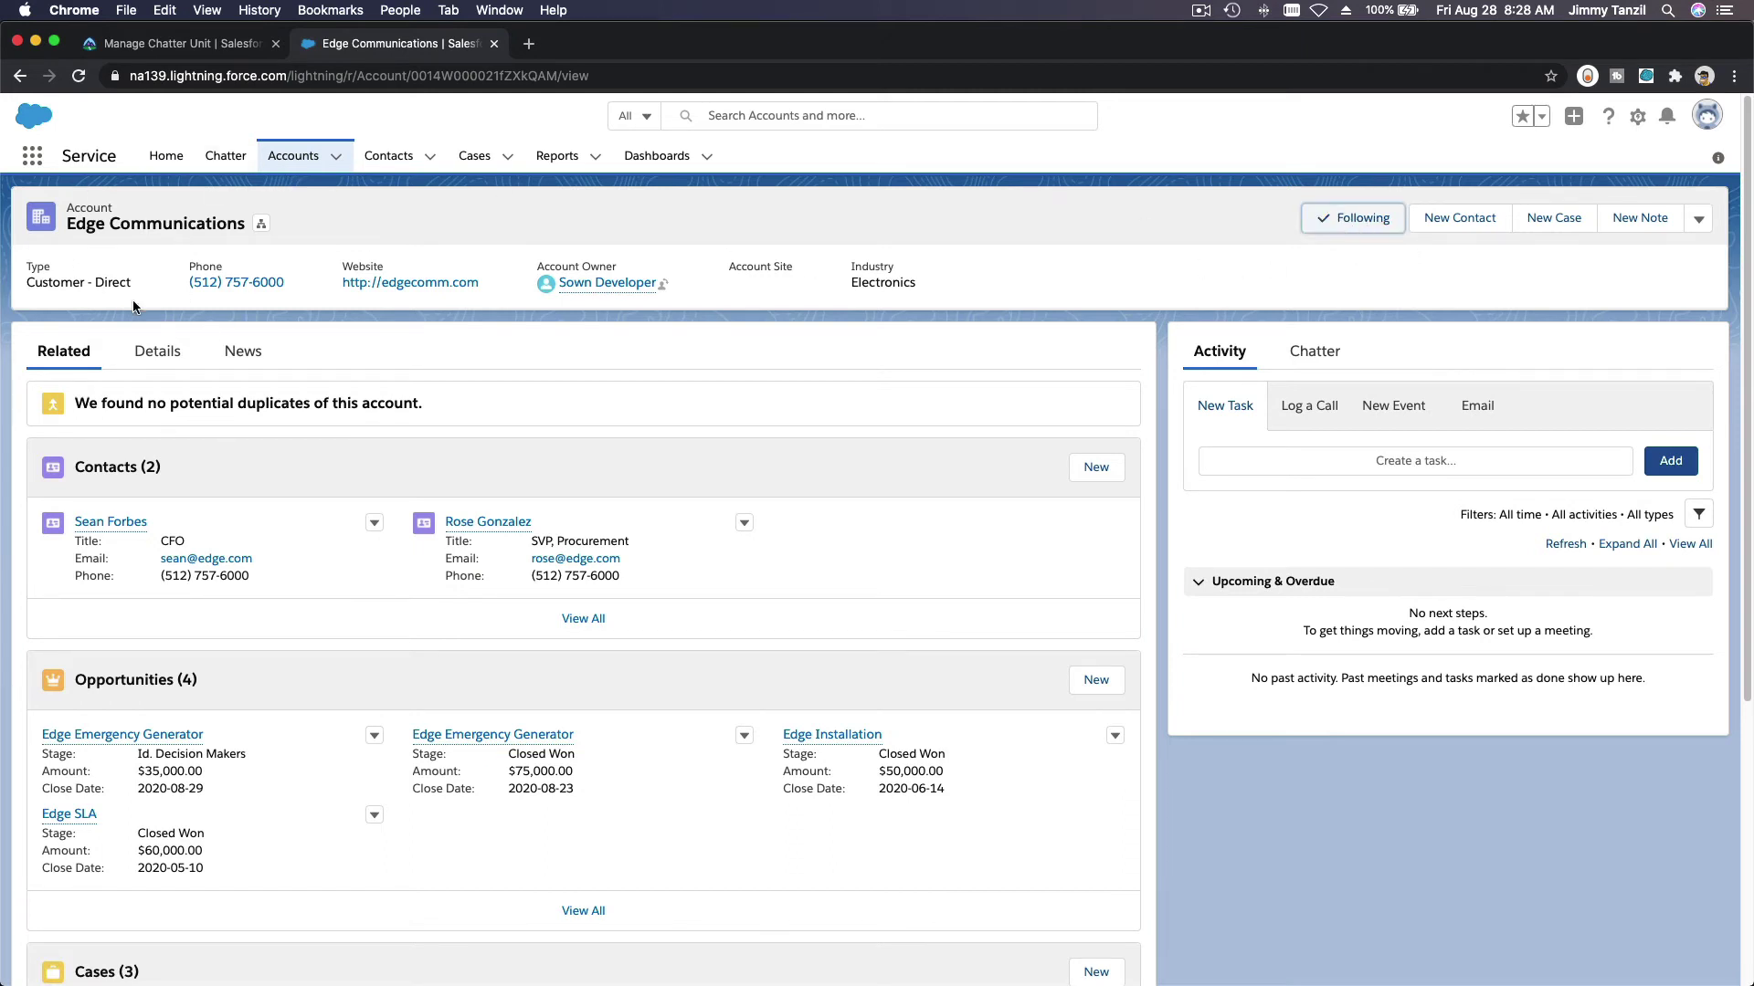
Step: Read the case-creation steps, then scroll Edge Communications to its Cases list
{"action": "left_click", "coordinate": [157, 51]}
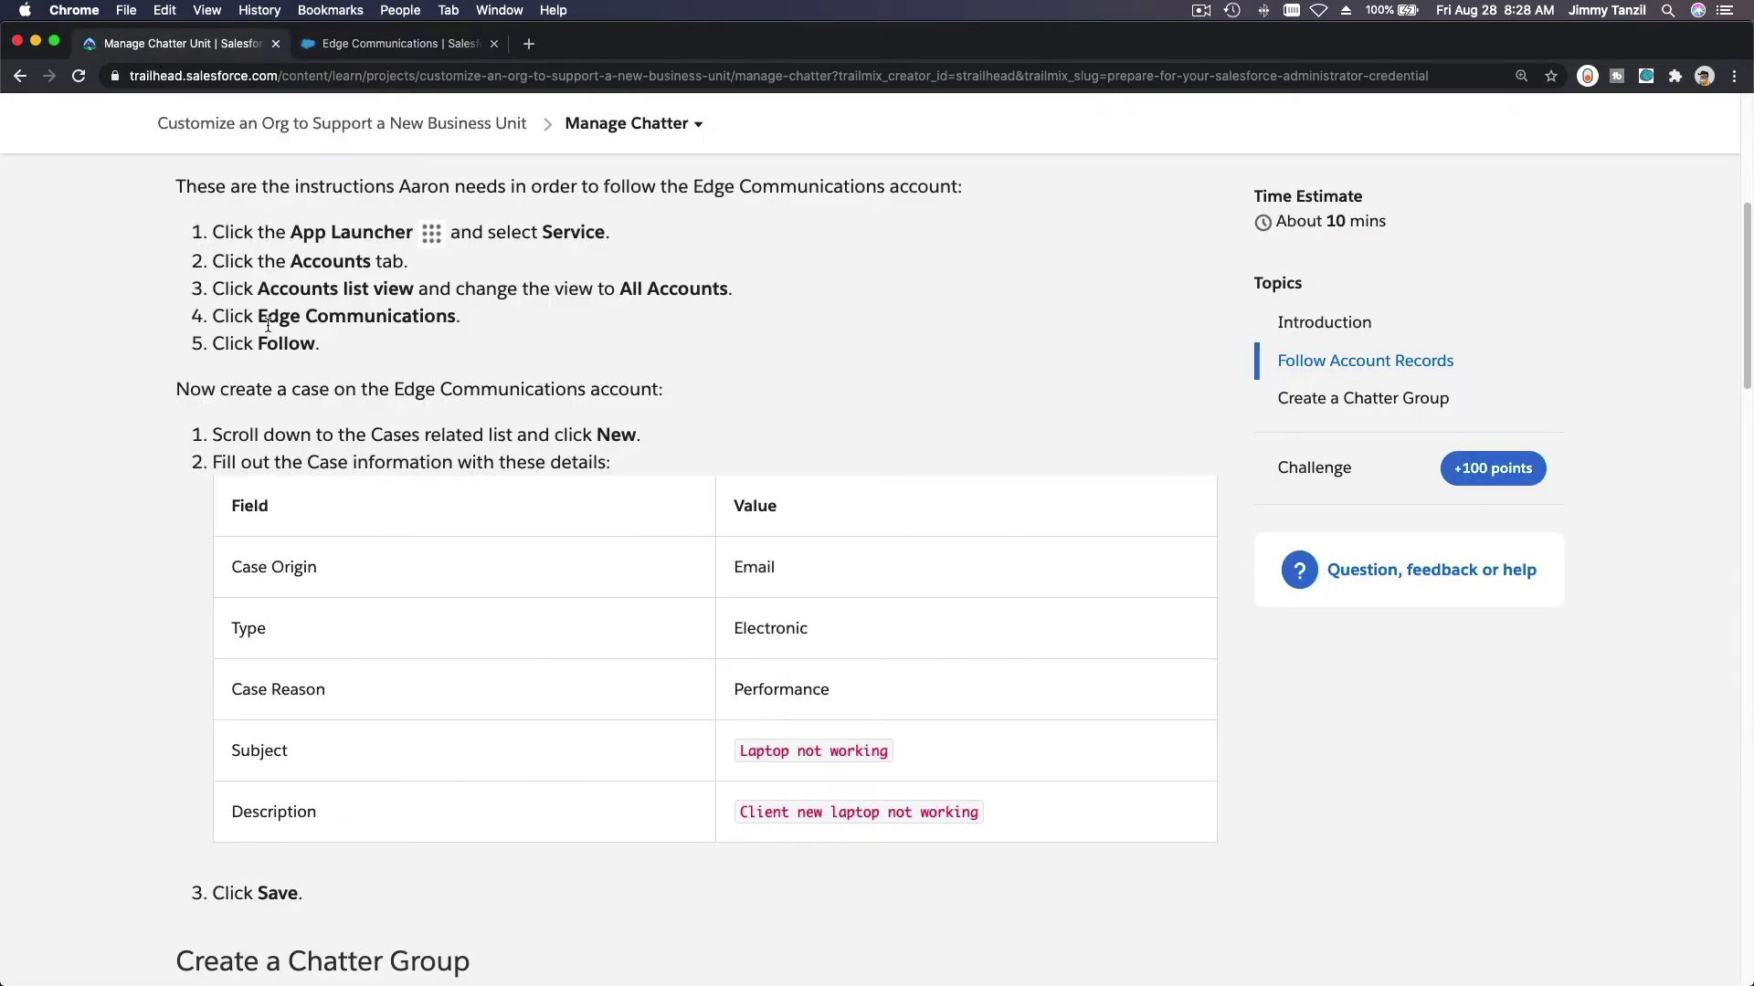
{"action": "scroll", "coordinate": [486, 347], "scroll_direction": "down", "scroll_amount": 3}
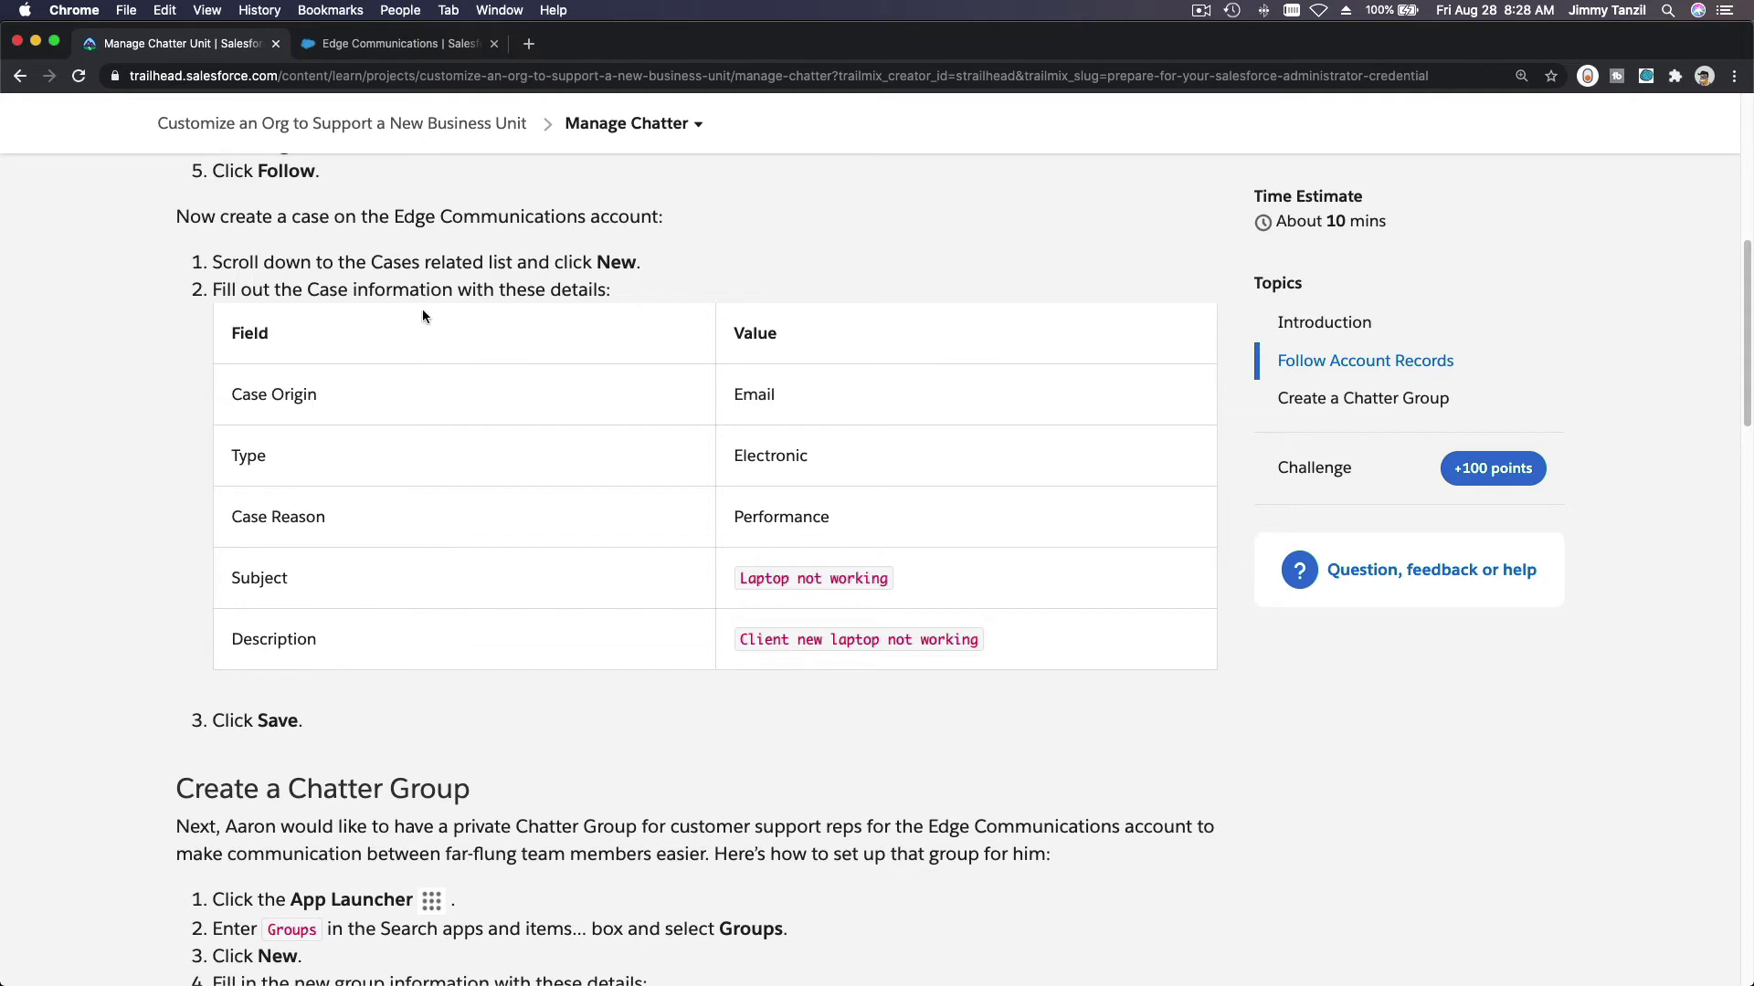
{"action": "left_click", "coordinate": [356, 51]}
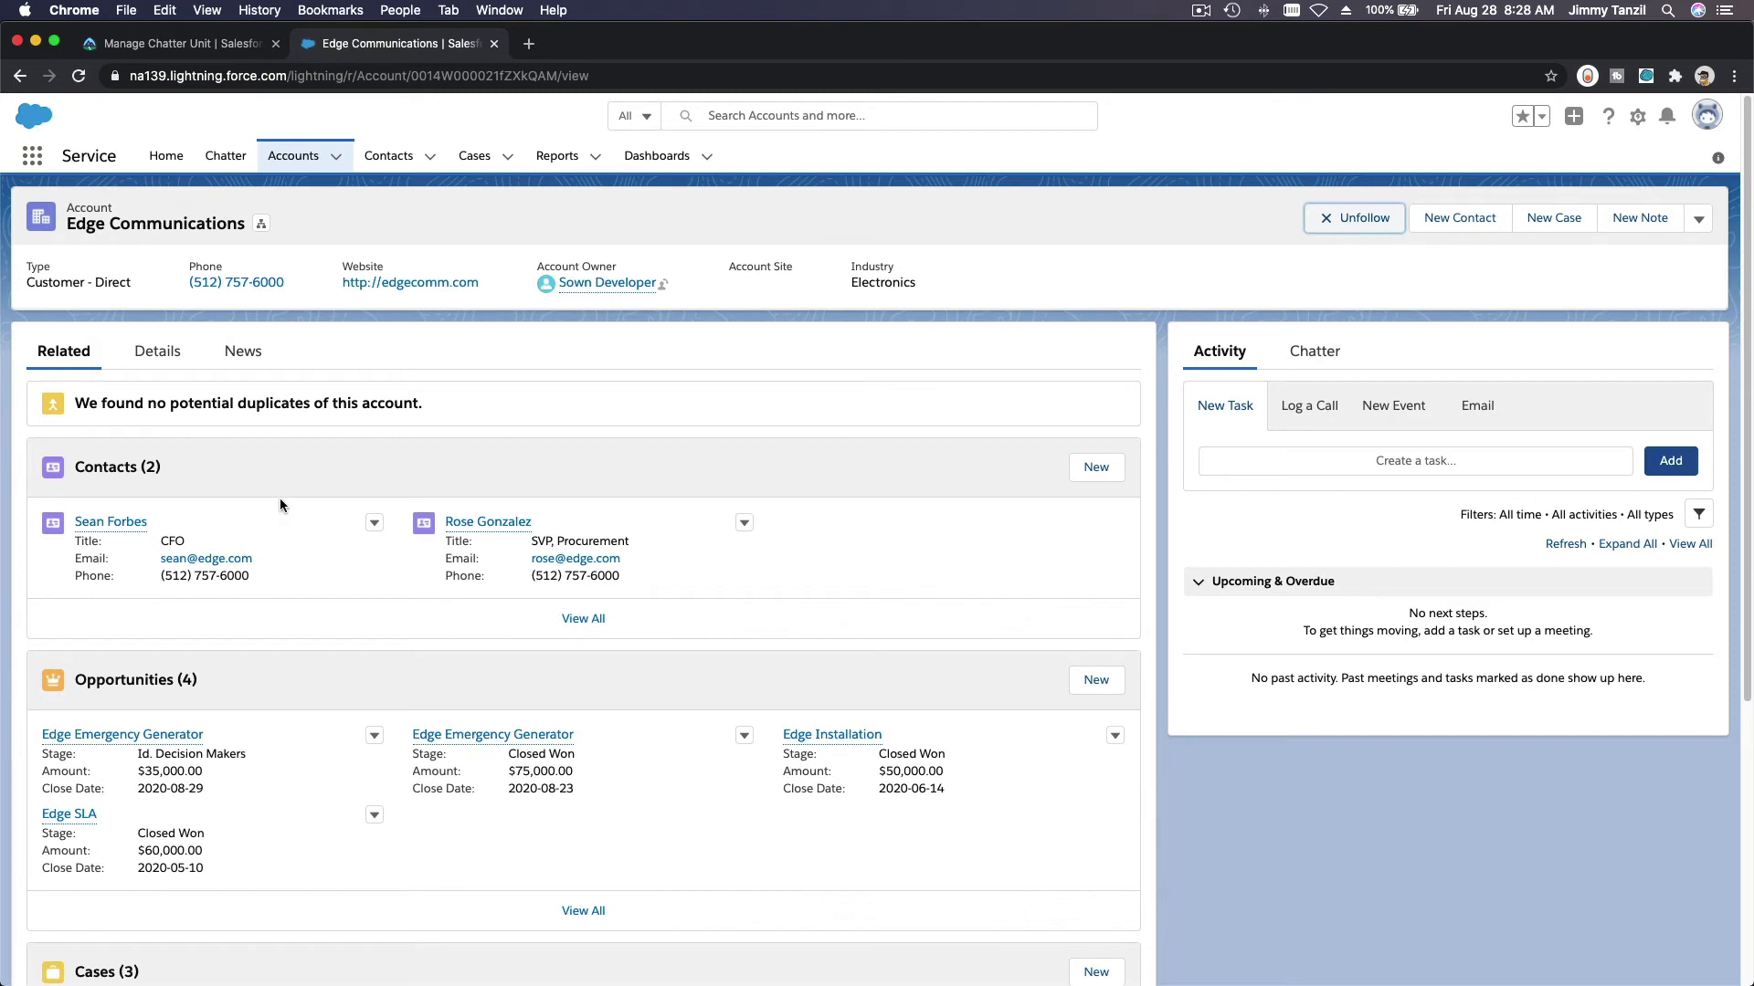
{"action": "scroll", "coordinate": [274, 493], "scroll_direction": "down", "scroll_amount": 5}
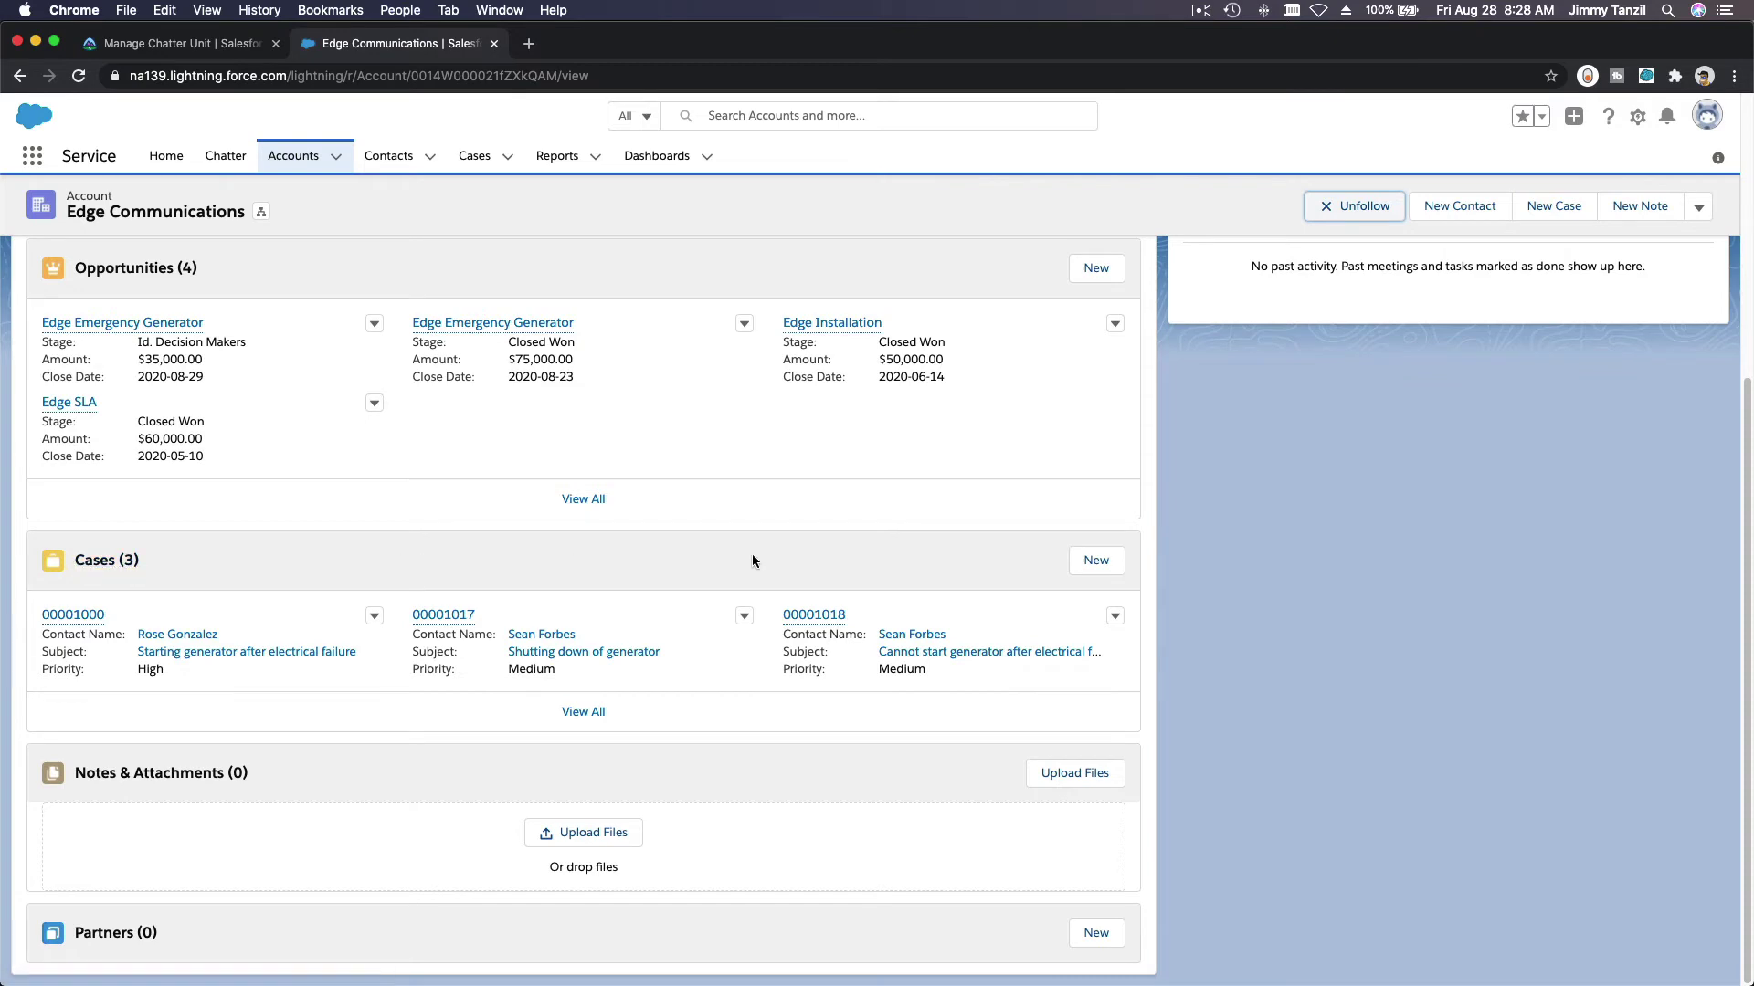
Step: Start a new case on Edge Communications with Case Origin set to Email
{"action": "left_click", "coordinate": [1096, 559]}
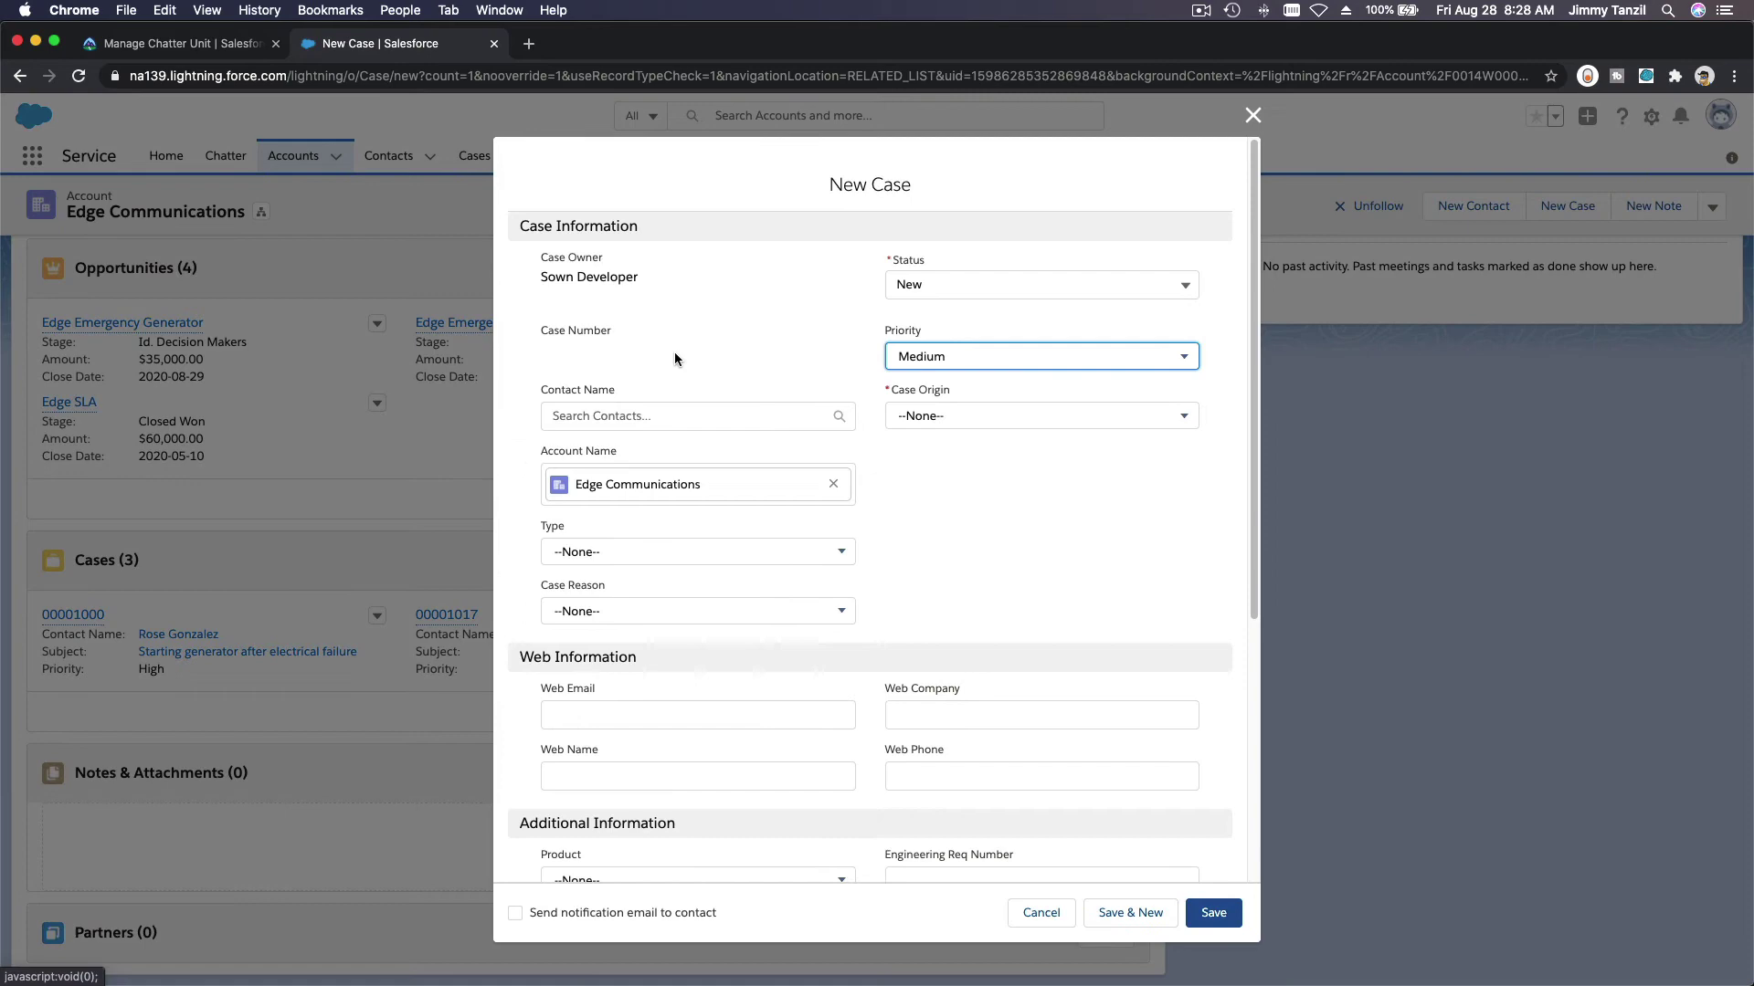
{"action": "left_click", "coordinate": [234, 51]}
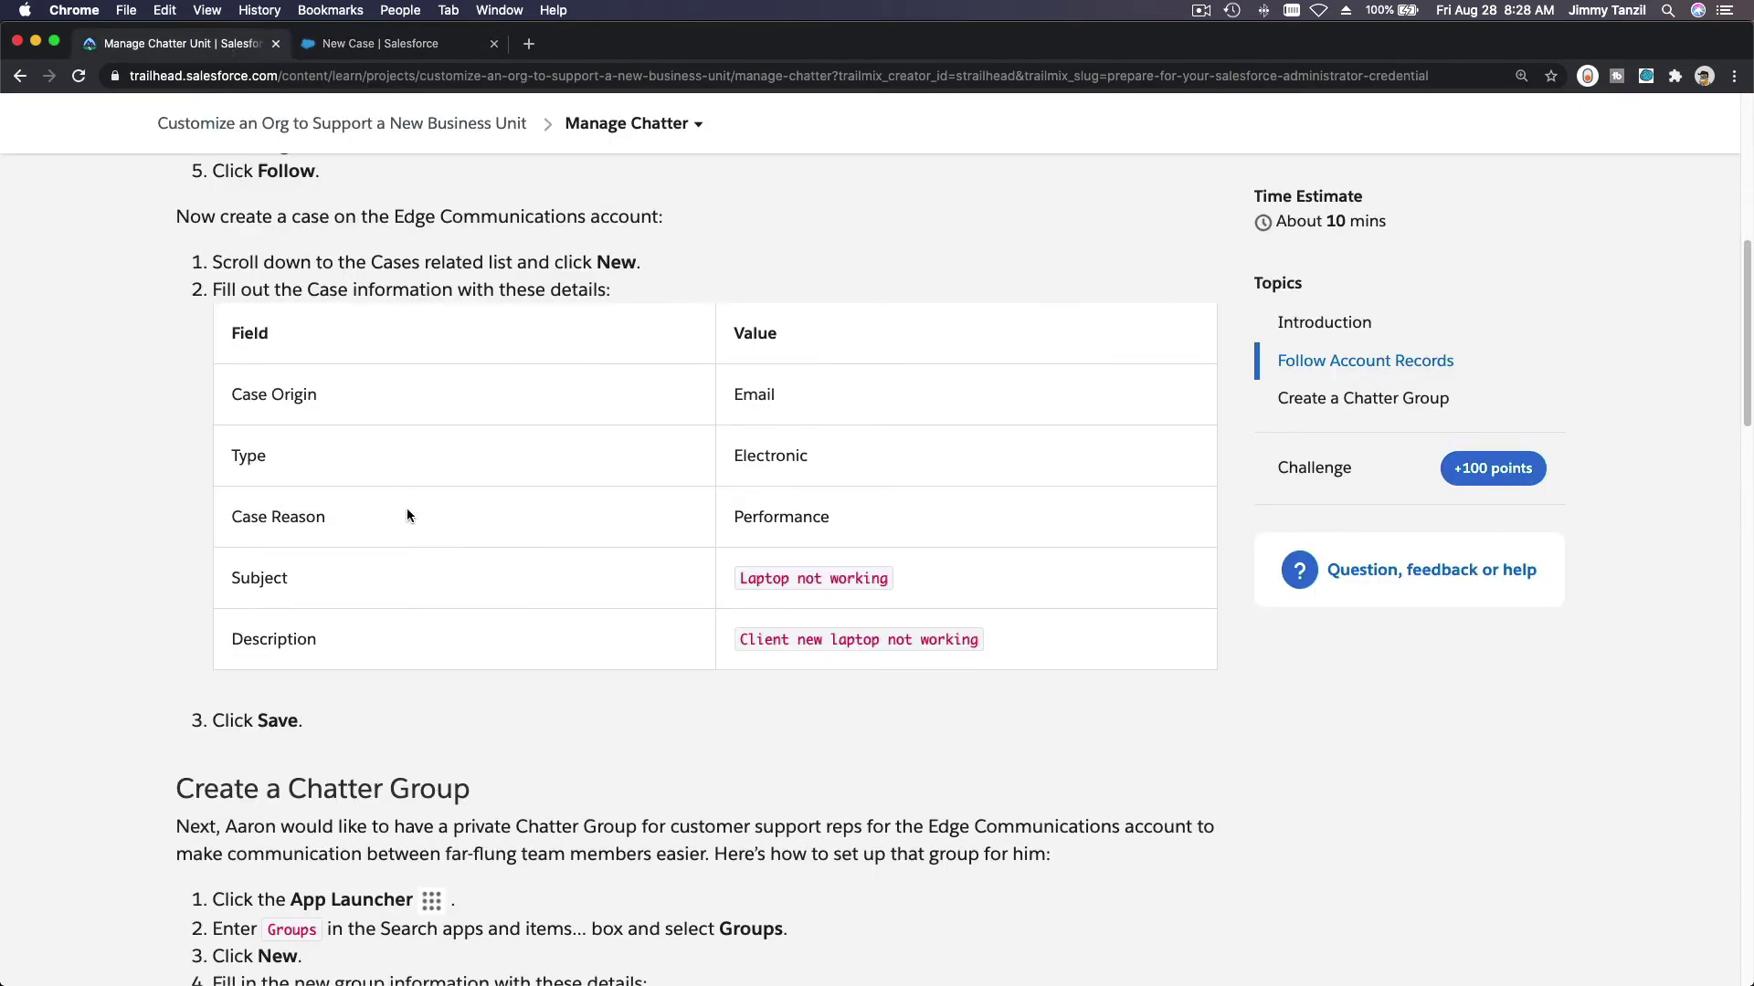
{"action": "left_click", "coordinate": [434, 46]}
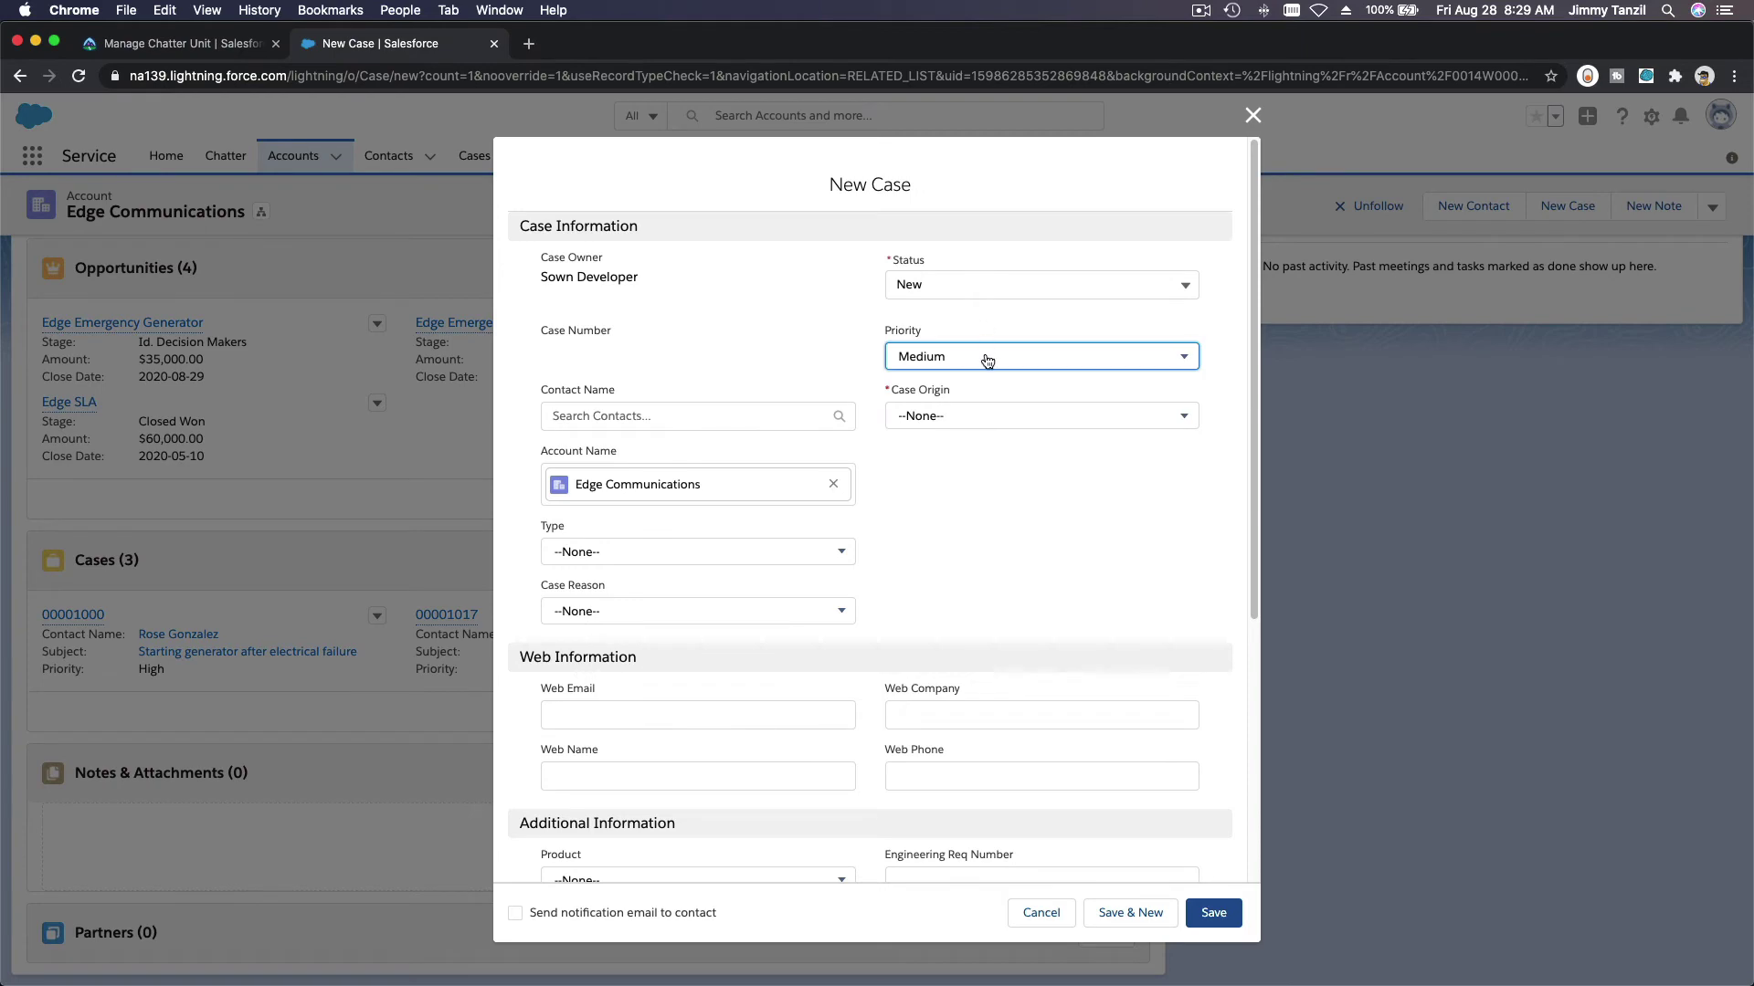
{"action": "left_click", "coordinate": [983, 419]}
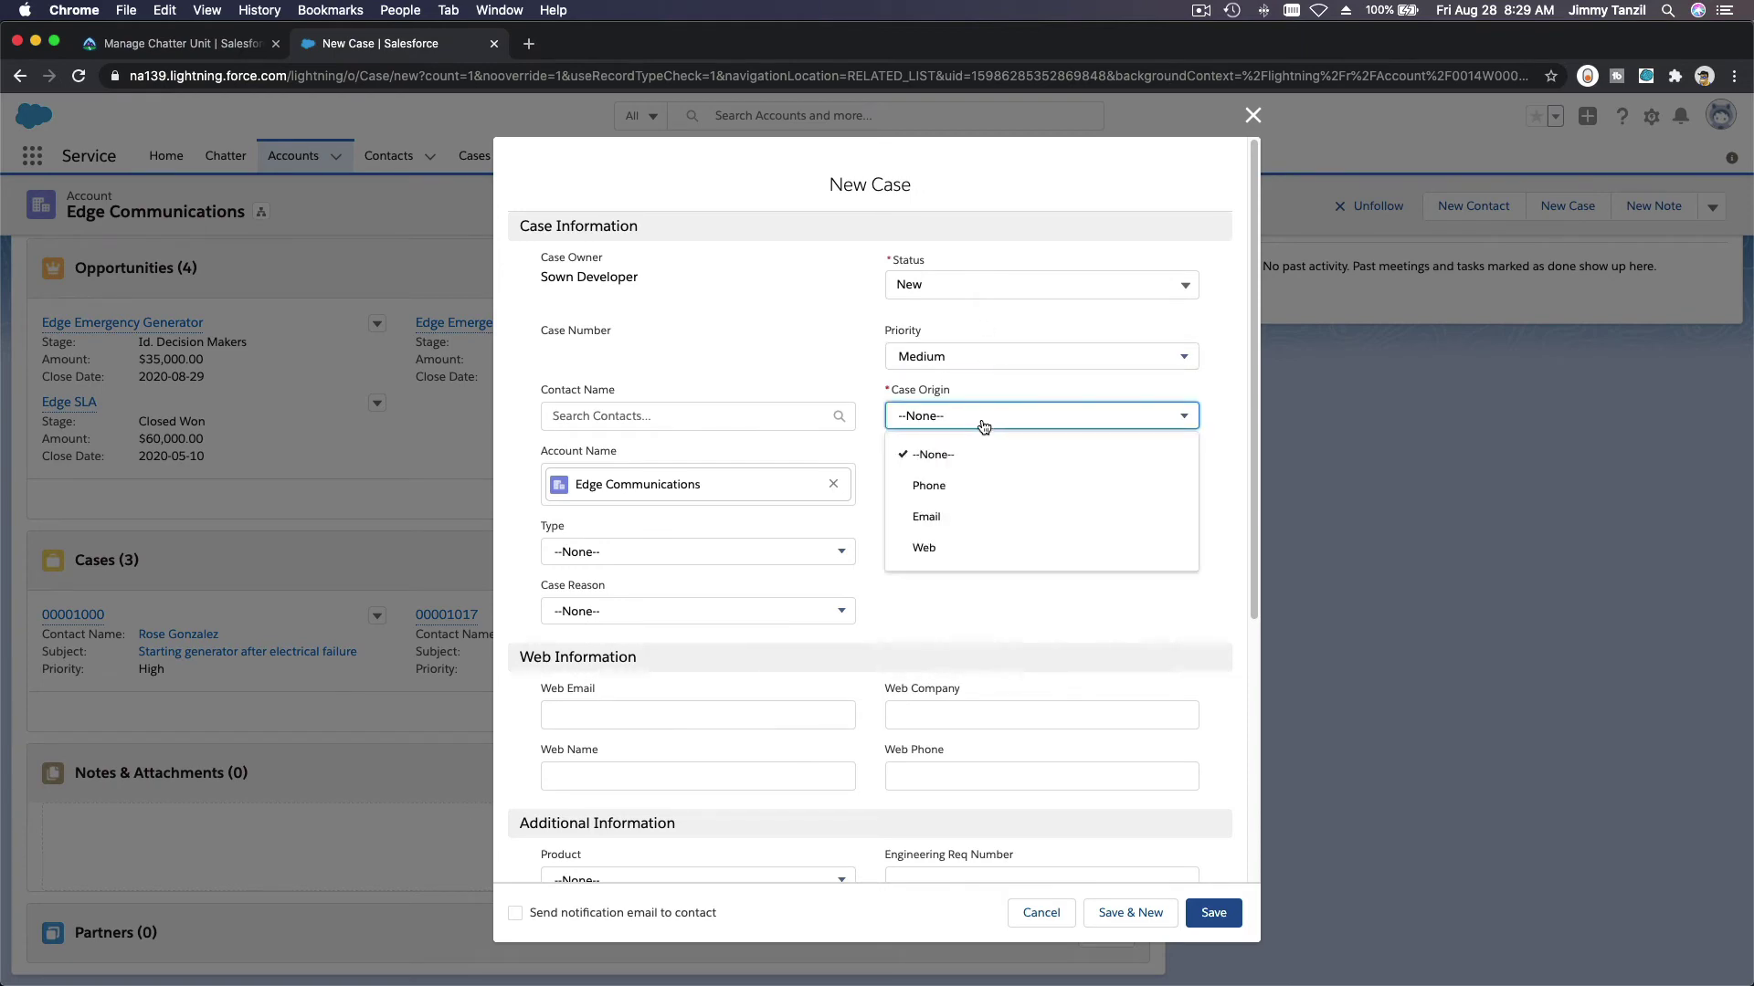
{"action": "left_click", "coordinate": [983, 516]}
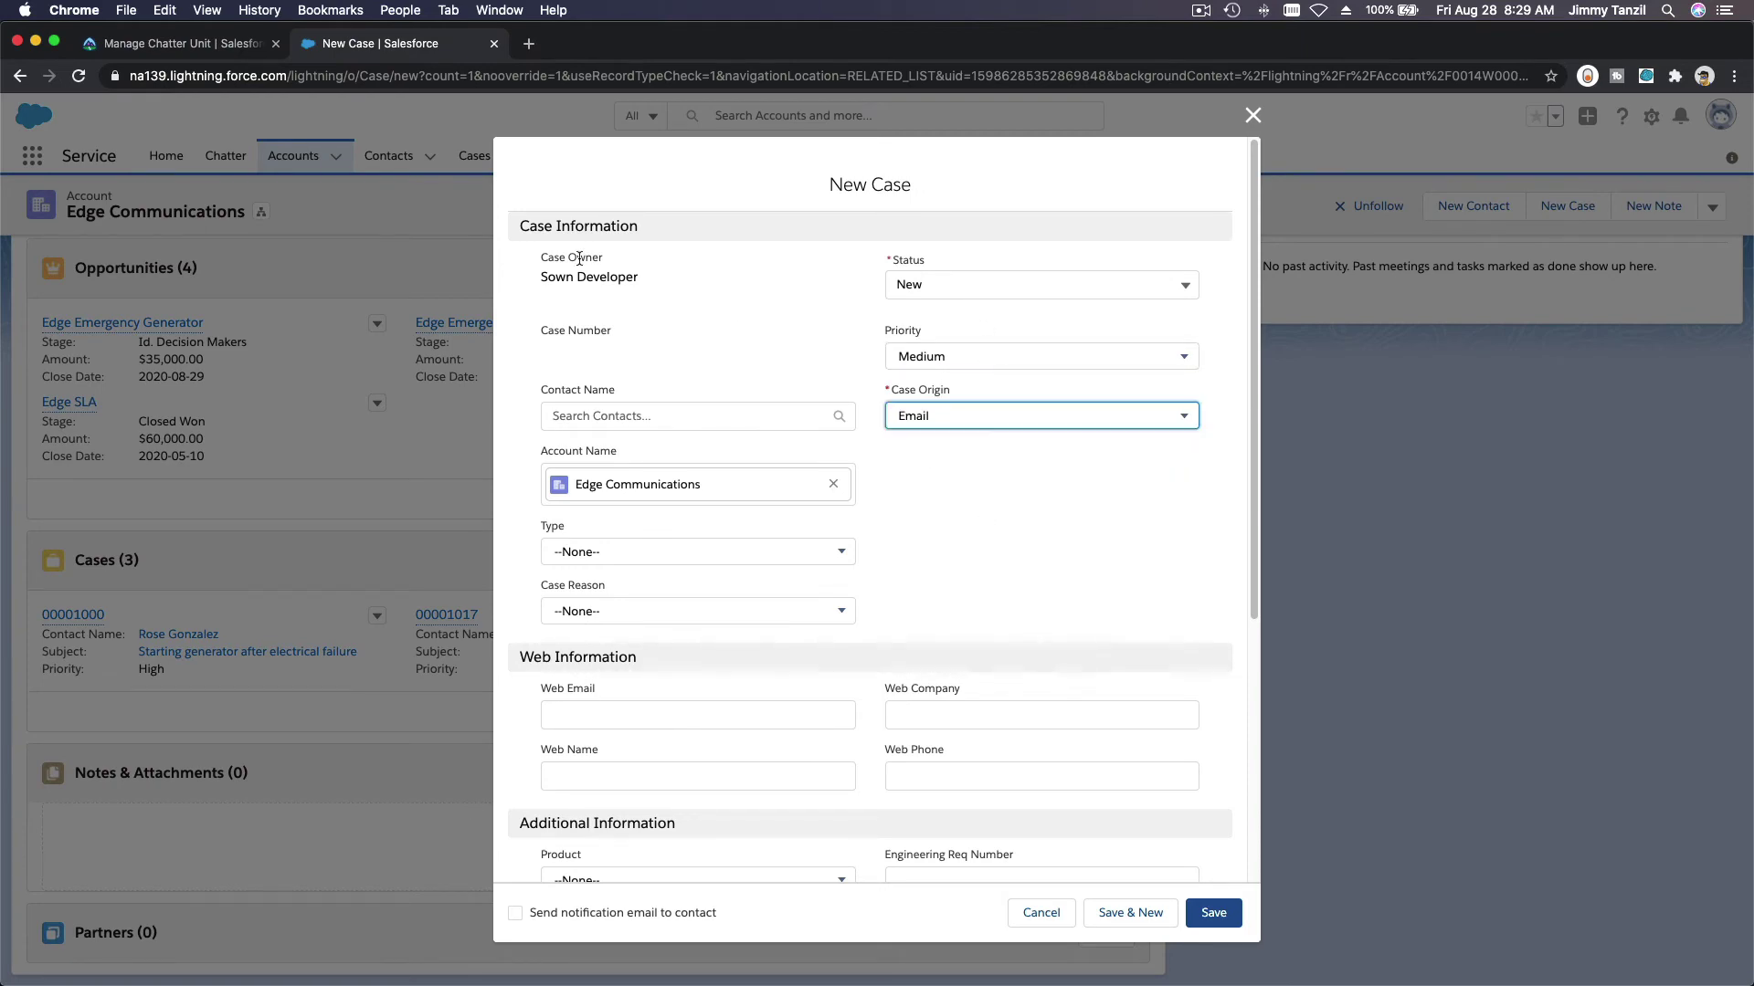
Step: Set the case Type to Electronic and Case Reason to Performance
{"action": "left_click", "coordinate": [208, 52]}
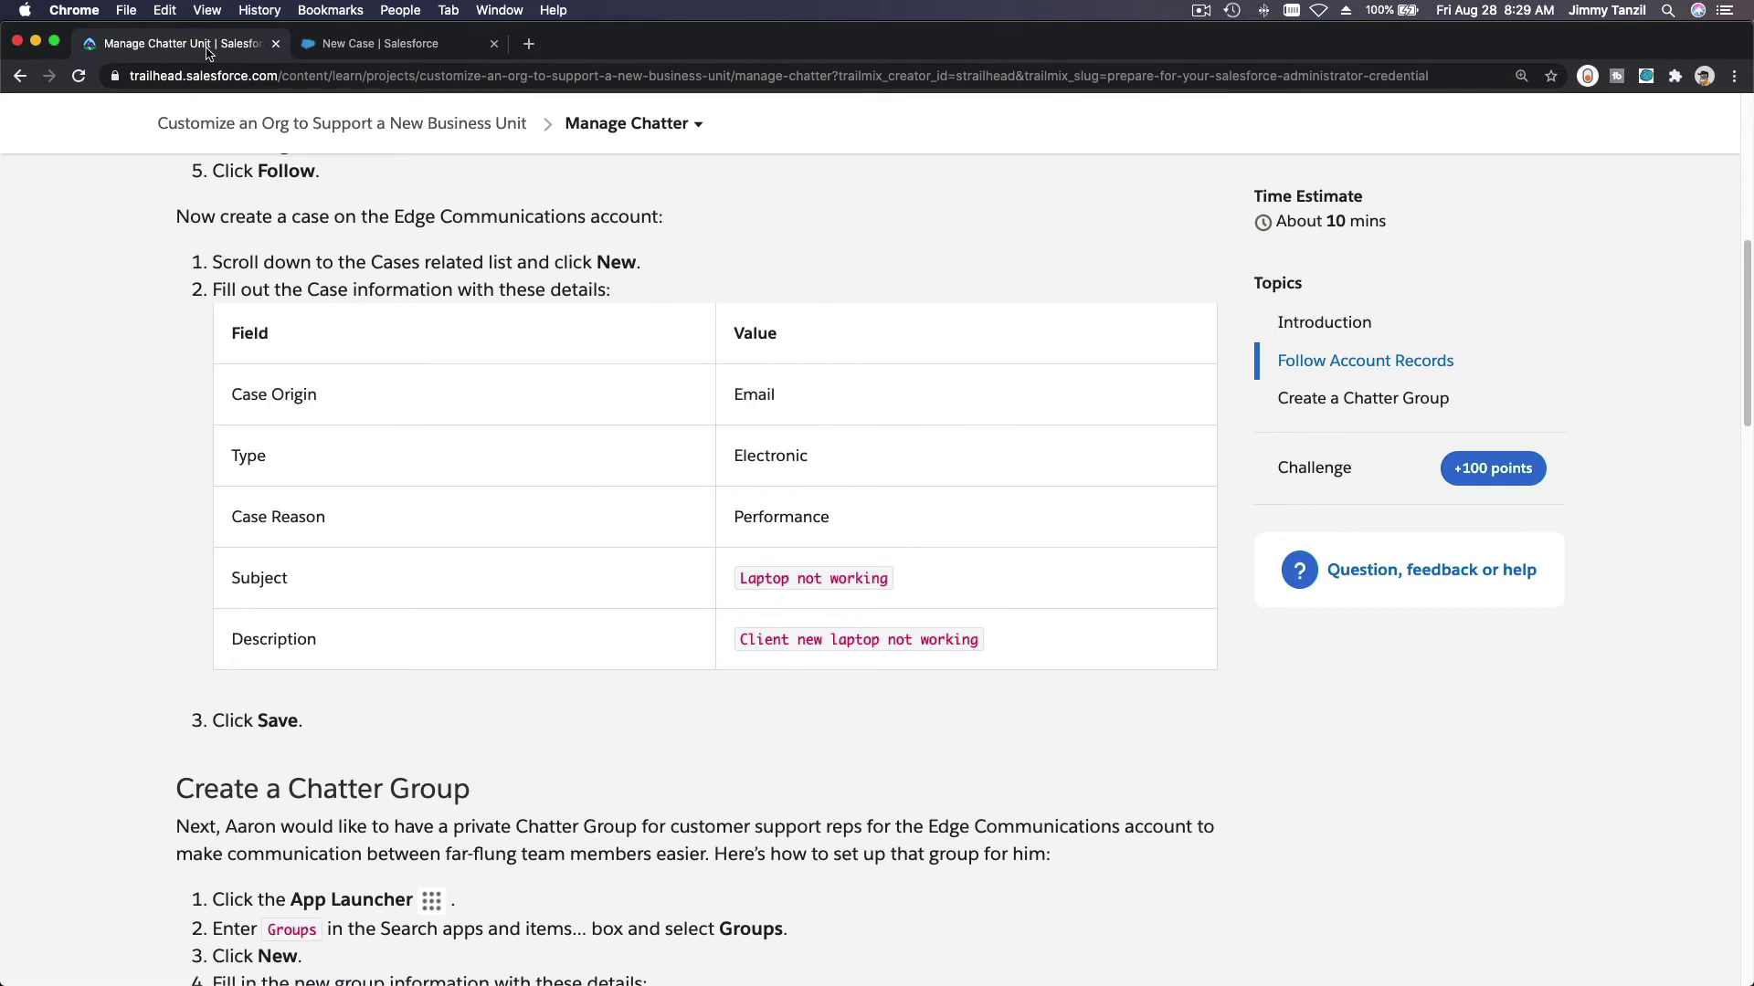
{"action": "left_click", "coordinate": [379, 44]}
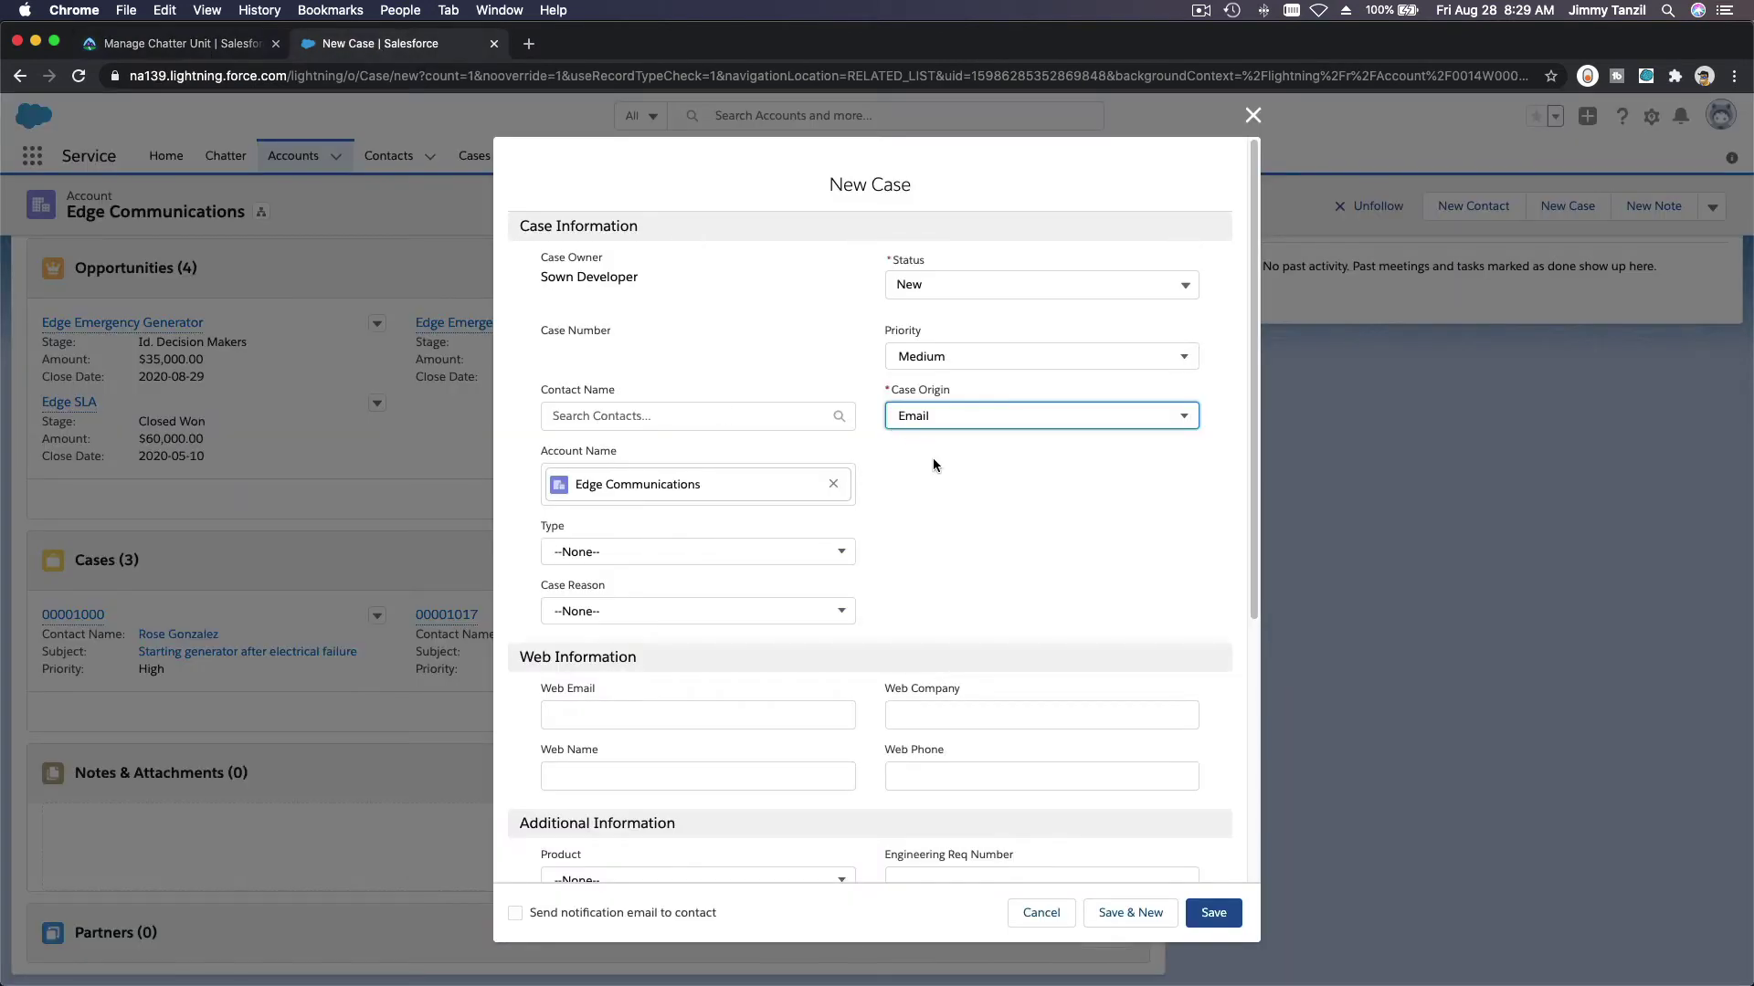
{"action": "left_click", "coordinate": [813, 555]}
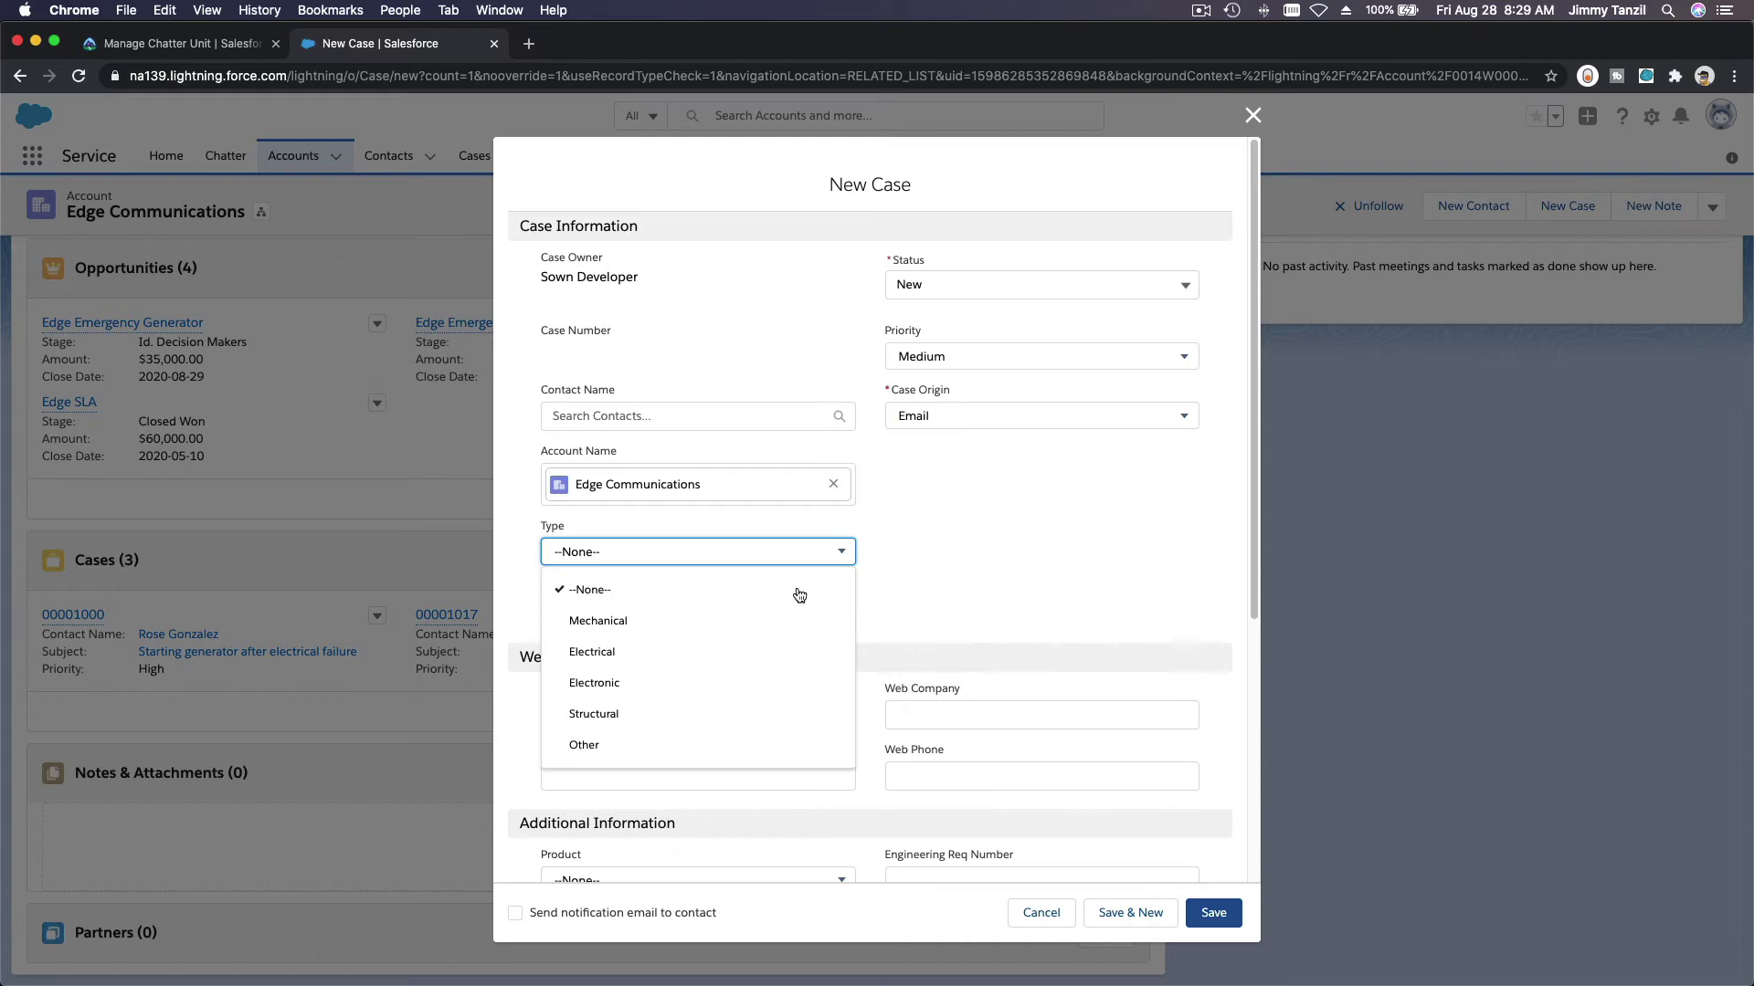
{"action": "left_click", "coordinate": [782, 683]}
{"action": "left_click", "coordinate": [717, 610]}
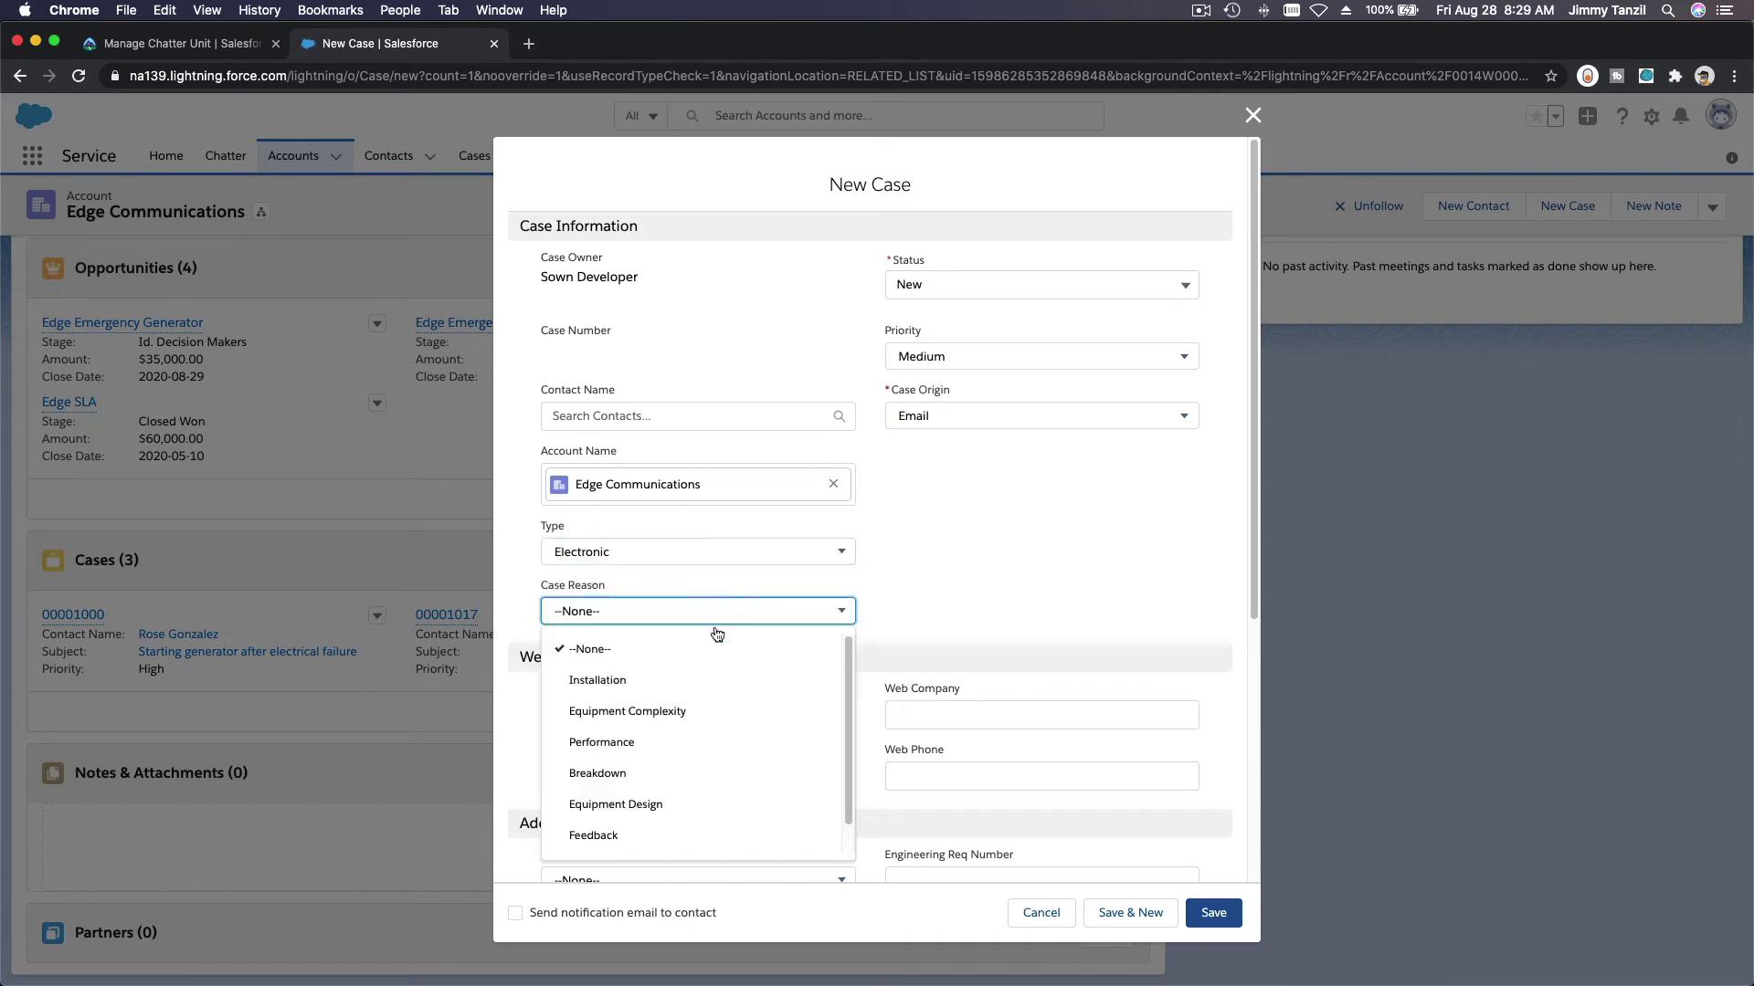
{"action": "left_click", "coordinate": [721, 739]}
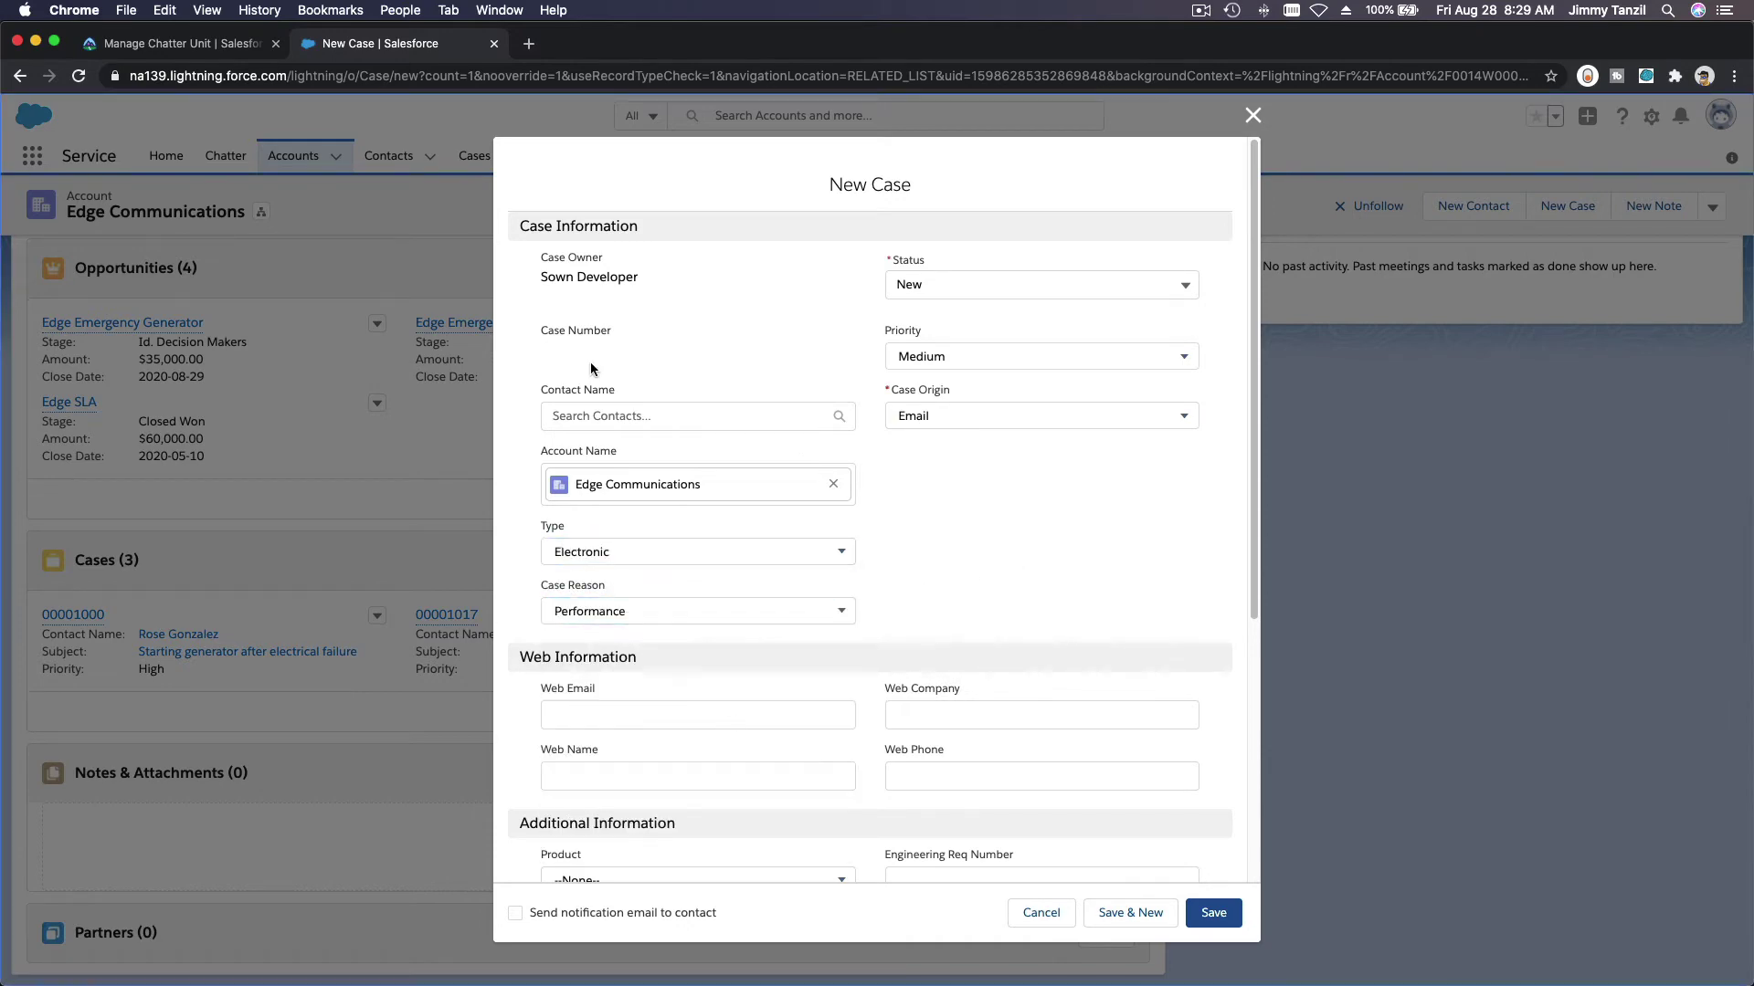
Step: Copy the subject 'Laptop not working' from the instructions
{"action": "left_click", "coordinate": [219, 47]}
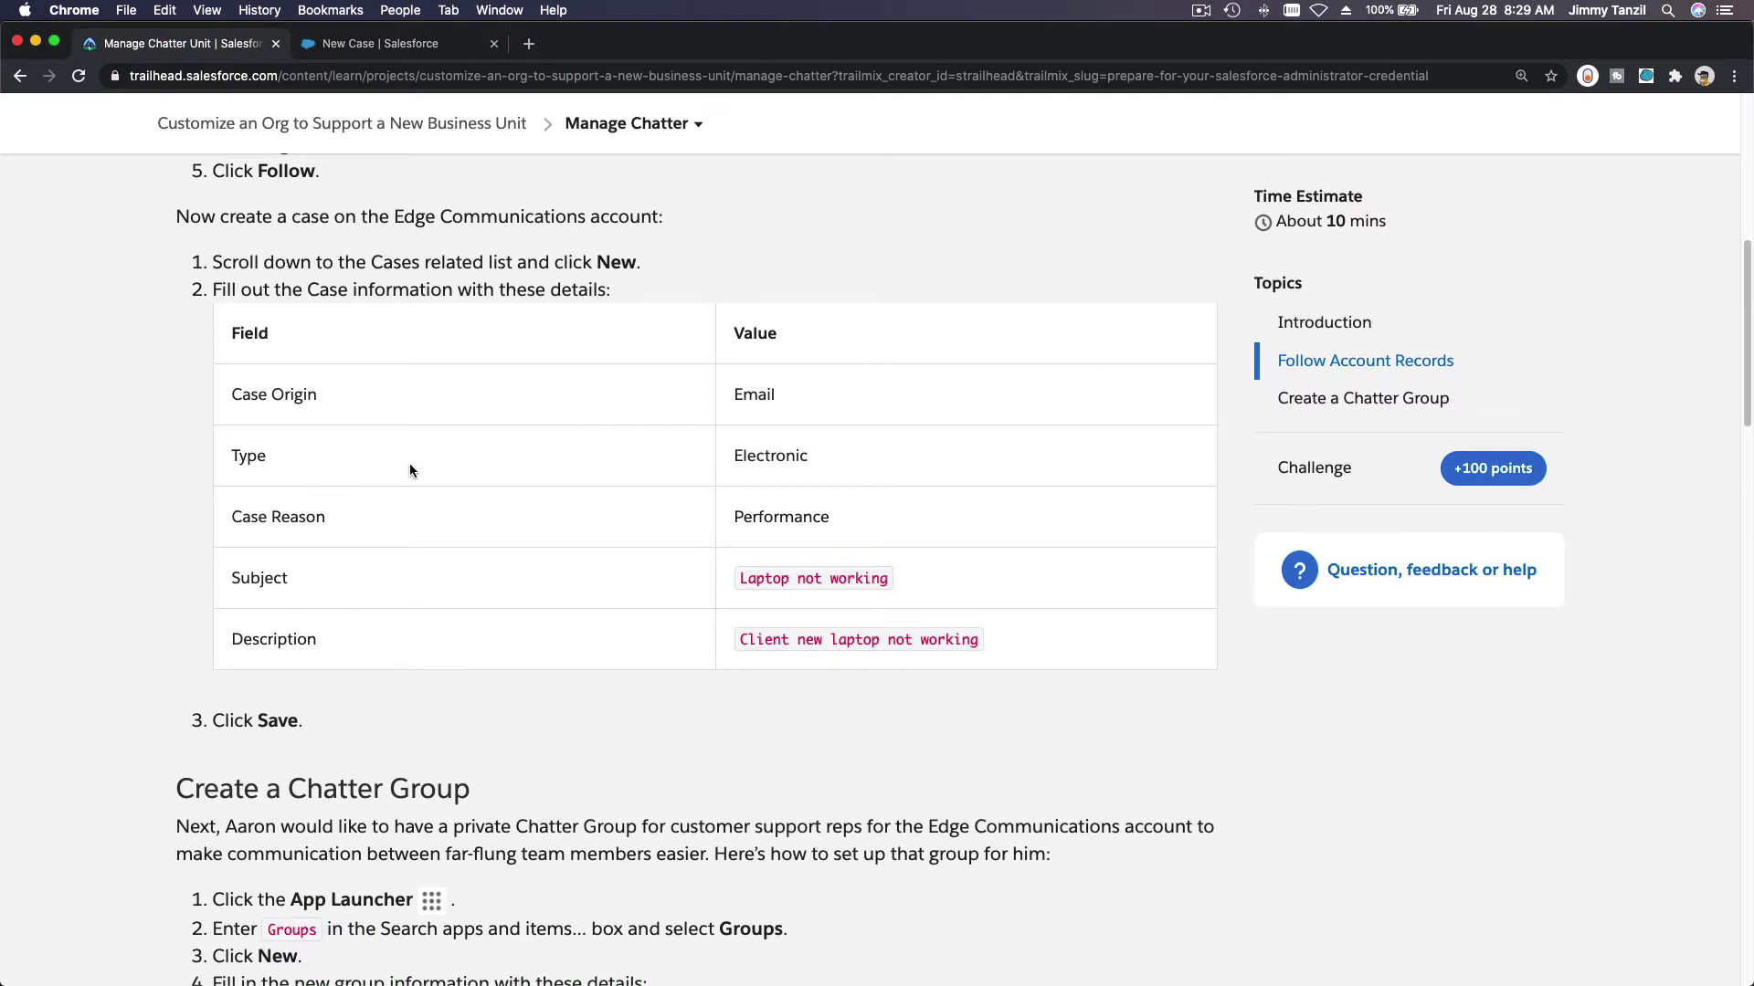
{"action": "scroll", "coordinate": [409, 463], "scroll_direction": "down", "scroll_amount": 2}
{"action": "triple_click", "coordinate": [795, 490]}
{"action": "key", "text": "super+c"}
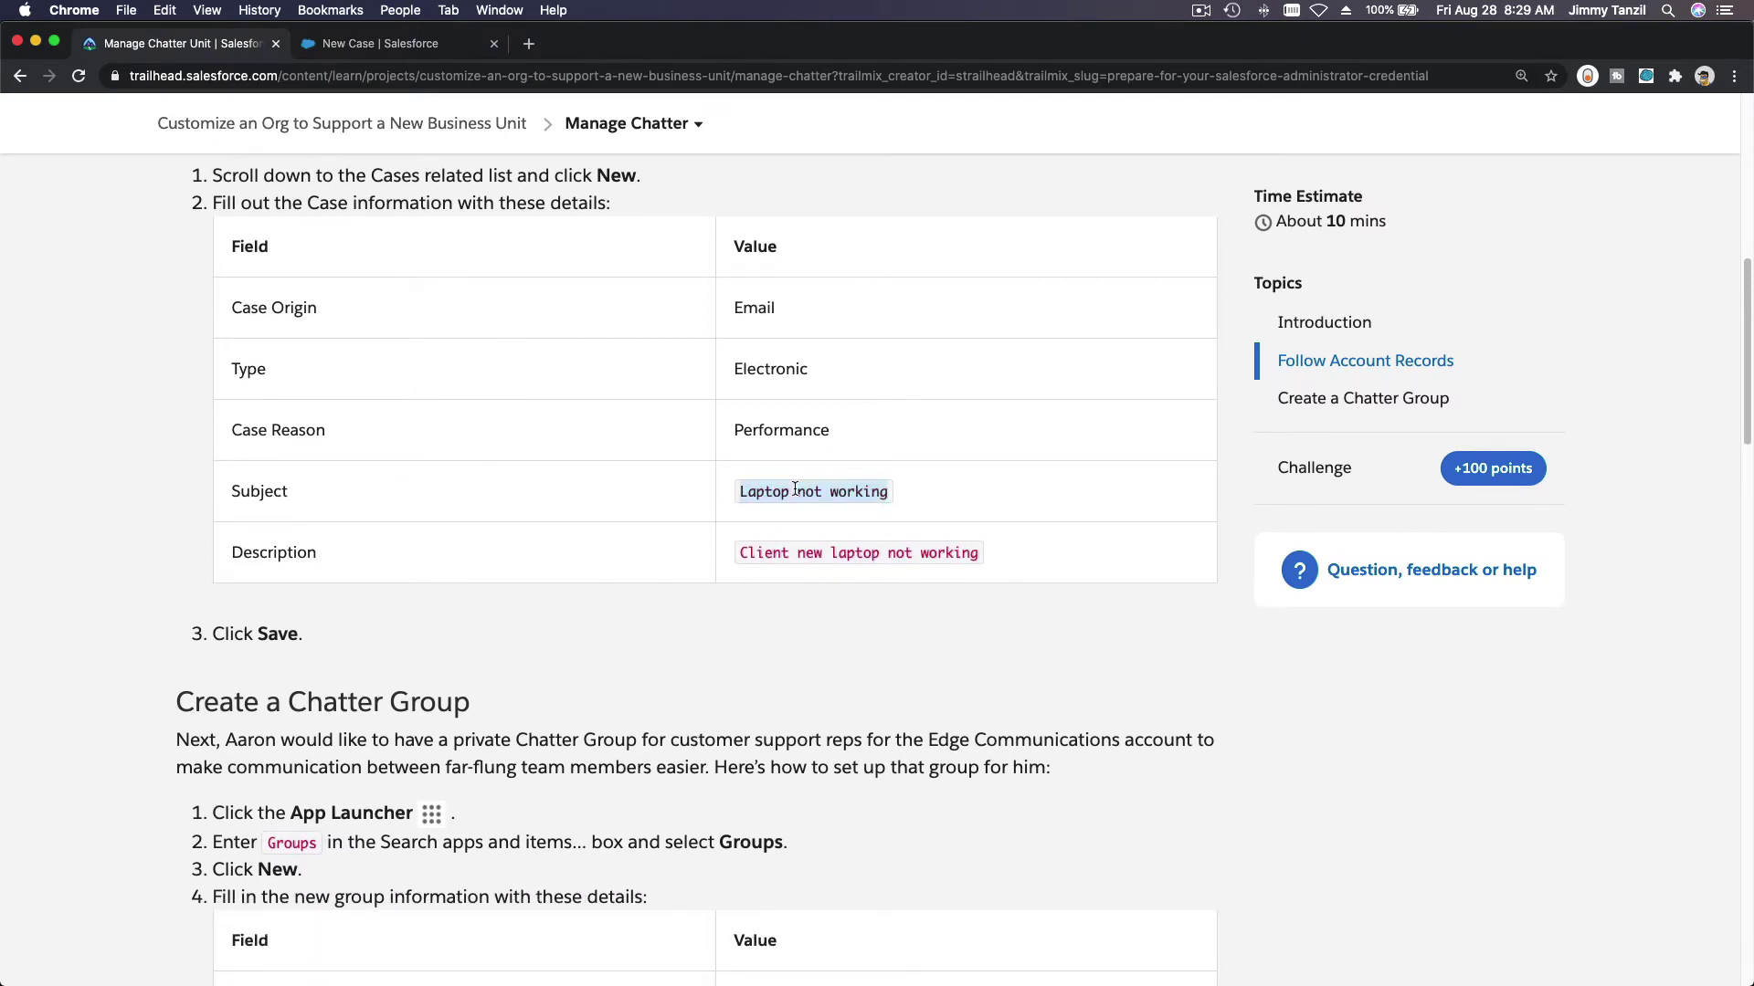
{"action": "left_click", "coordinate": [411, 44]}
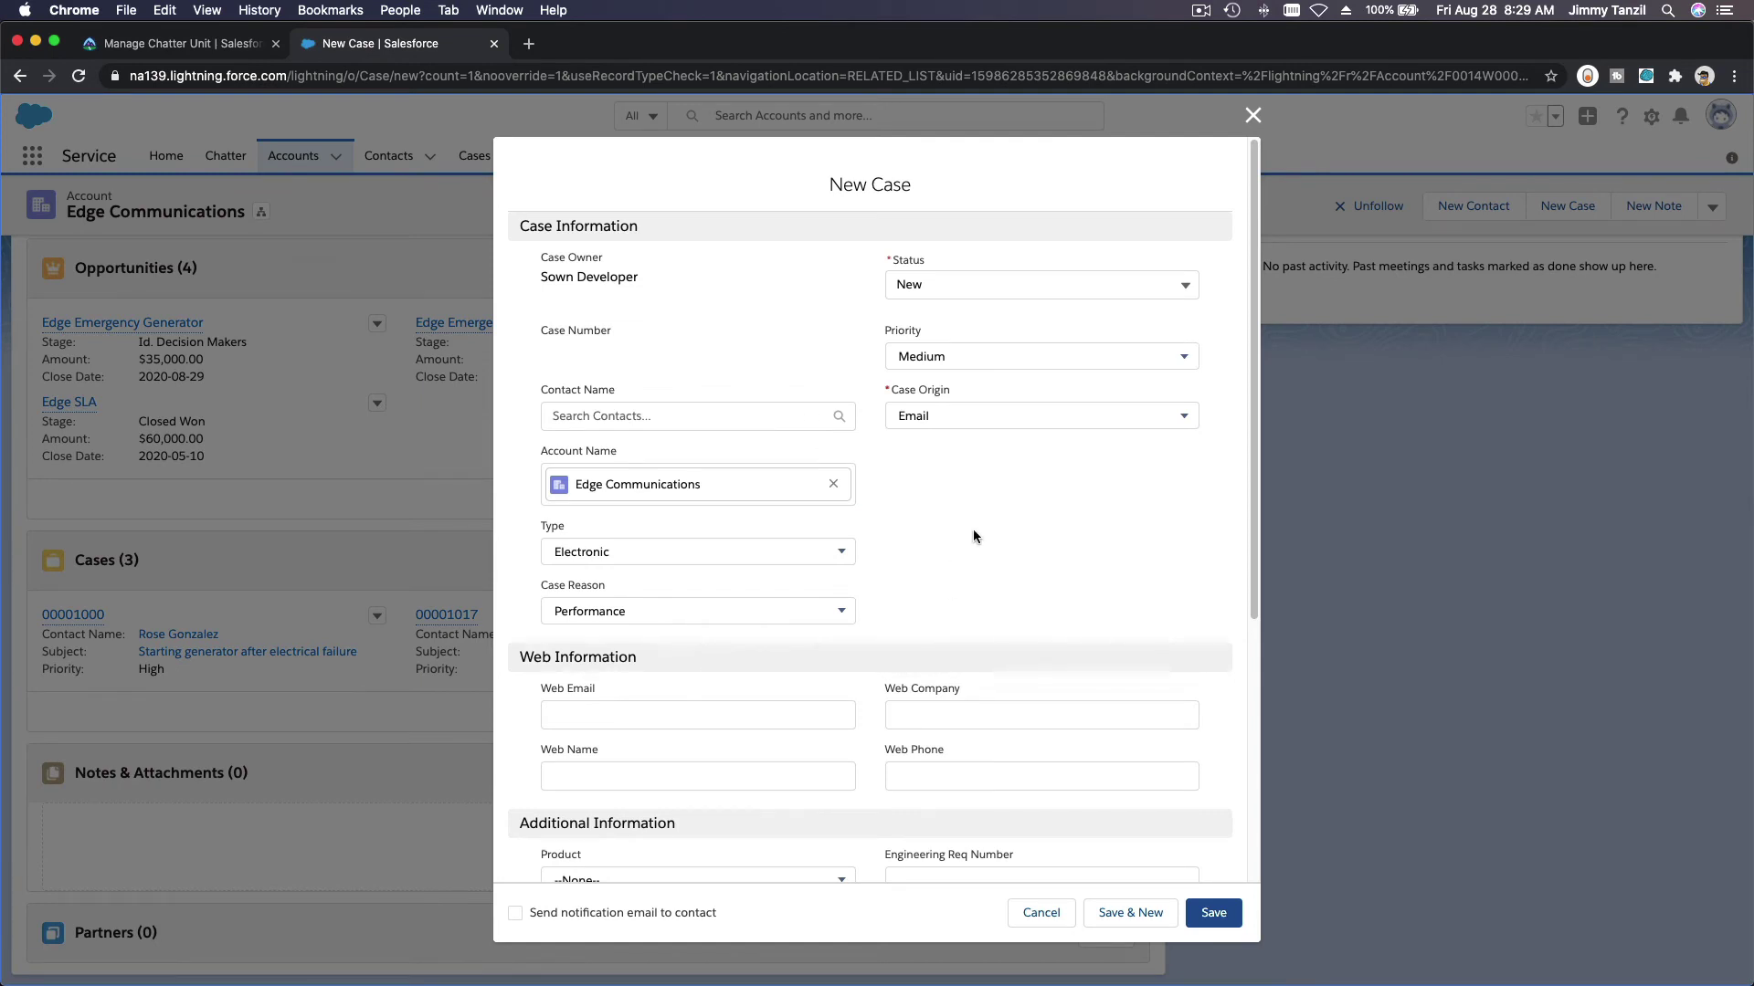
Step: Enter subject 'Laptop not working' and description 'Client new laptop not working'
{"action": "scroll", "coordinate": [972, 536], "scroll_direction": "down", "scroll_amount": 8}
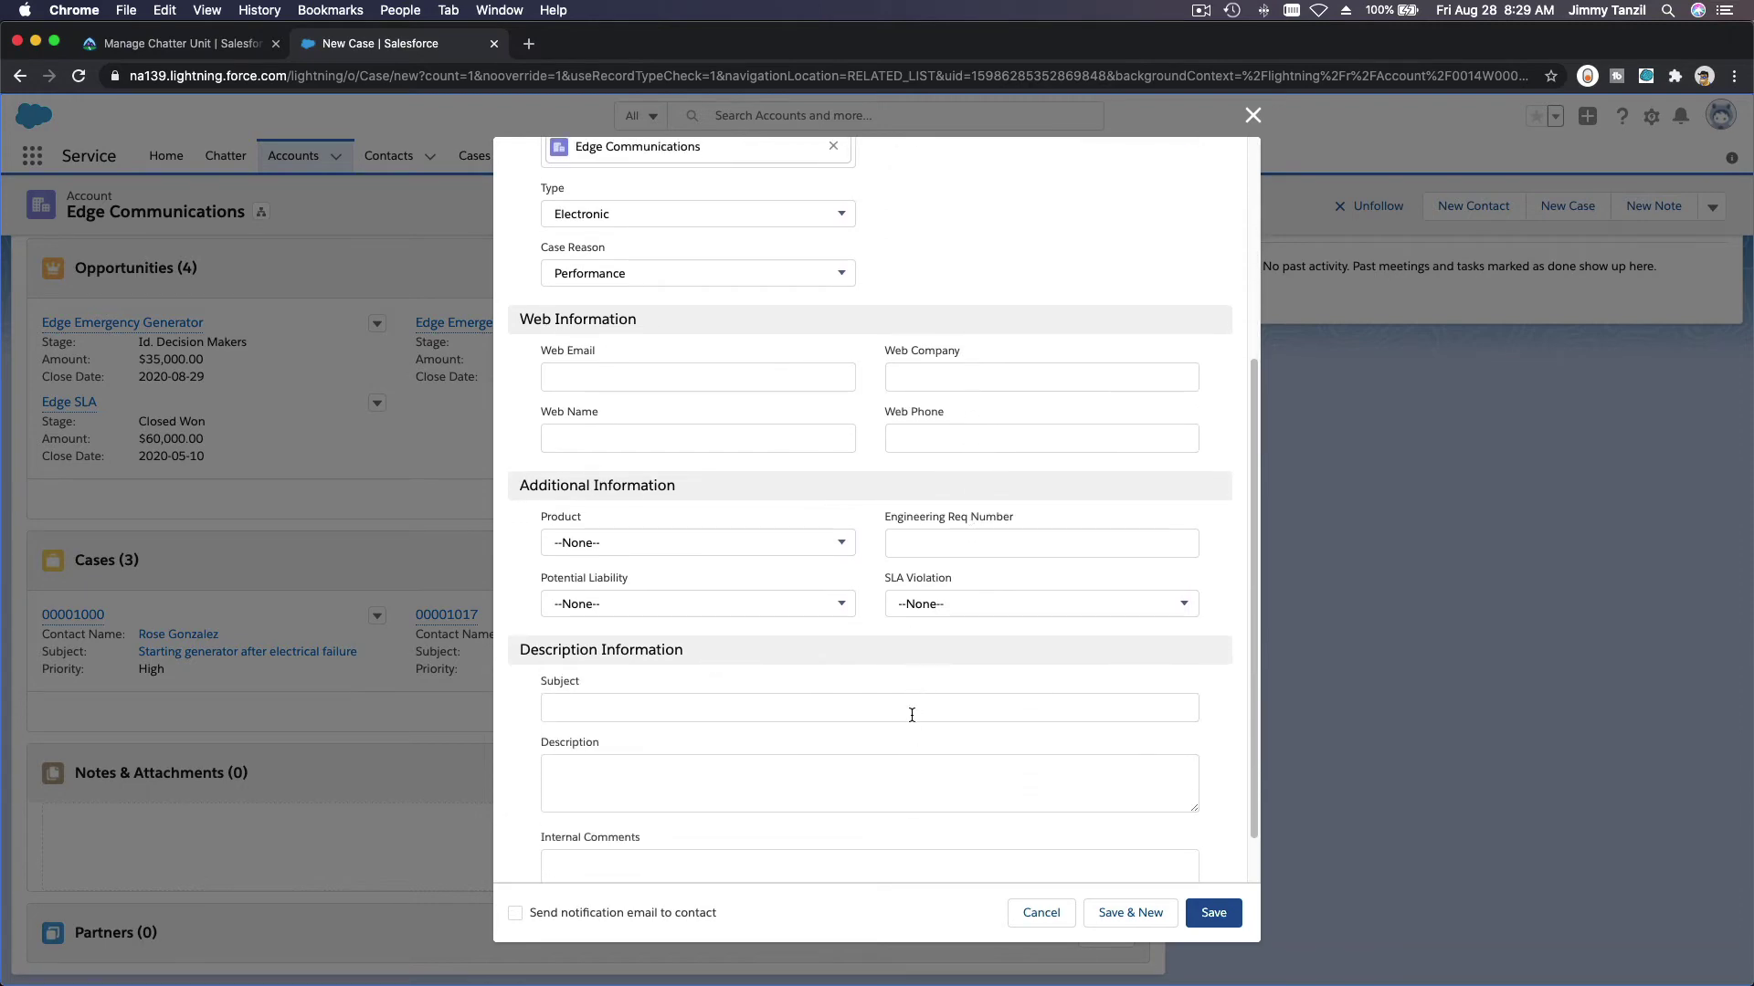
{"action": "left_click", "coordinate": [912, 710]}
{"action": "key", "text": "super+v"}
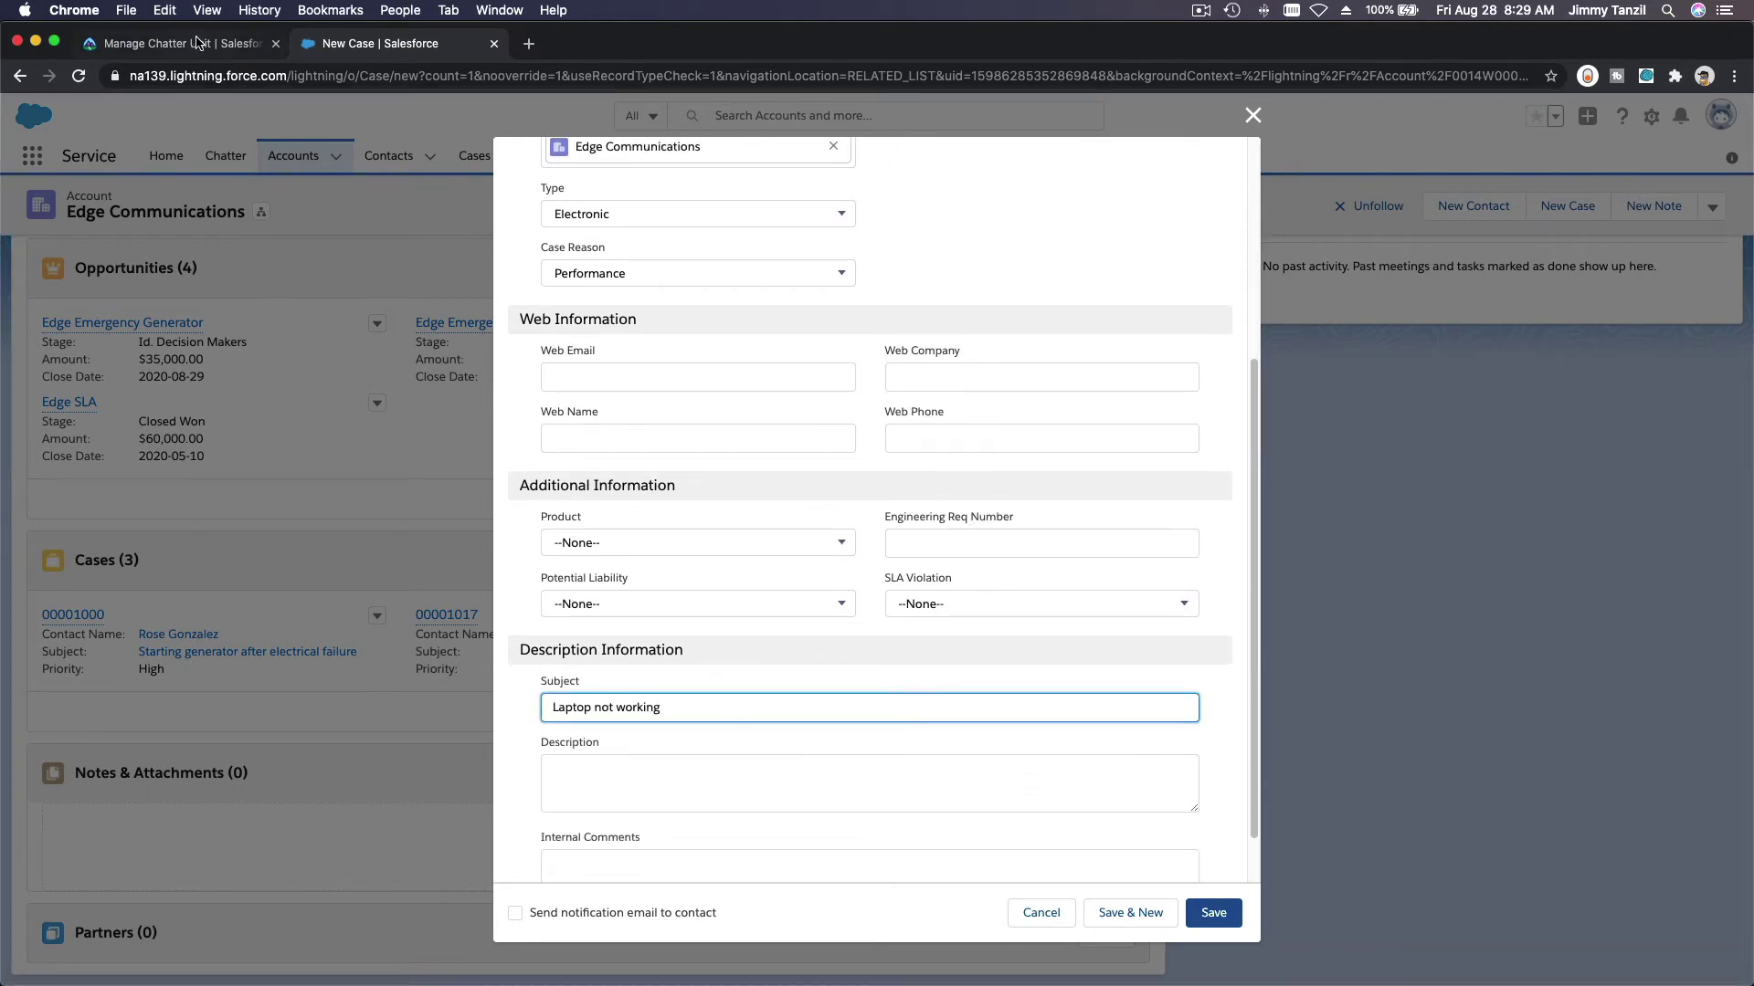
{"action": "left_click", "coordinate": [196, 44]}
{"action": "left_click", "coordinate": [796, 549]}
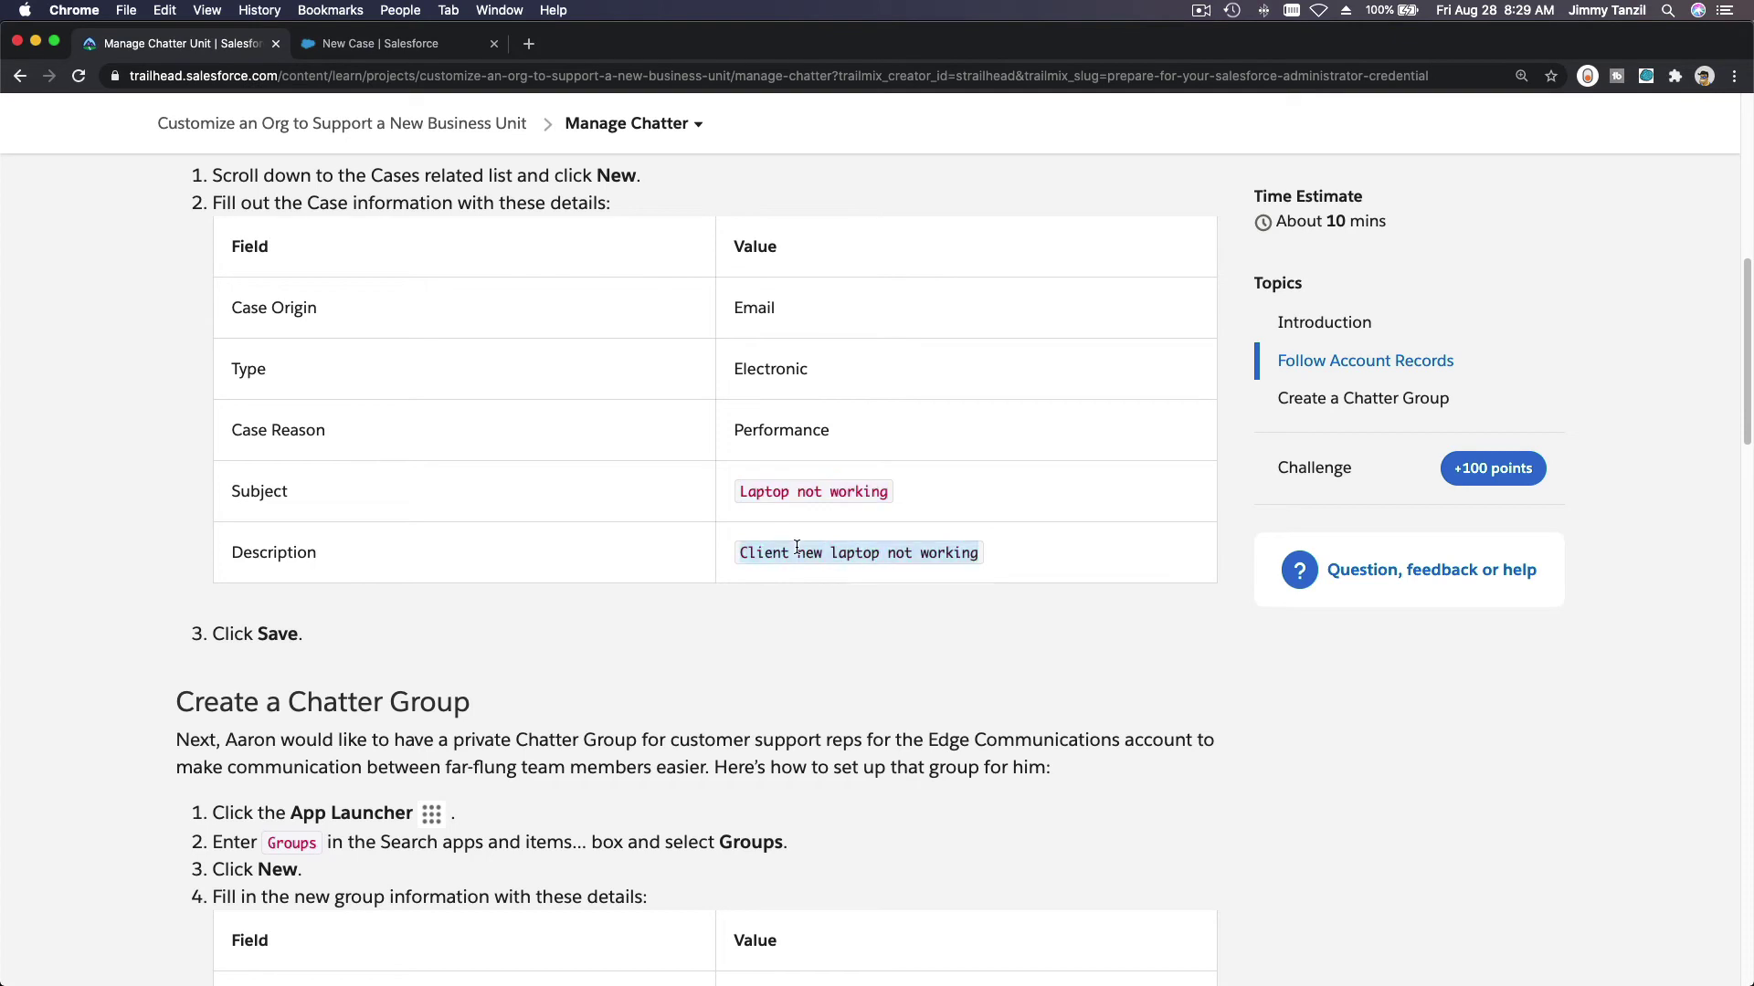
{"action": "key", "text": "super+c"}
{"action": "left_click", "coordinate": [392, 46]}
{"action": "left_click", "coordinate": [768, 779]}
{"action": "key", "text": "super+v"}
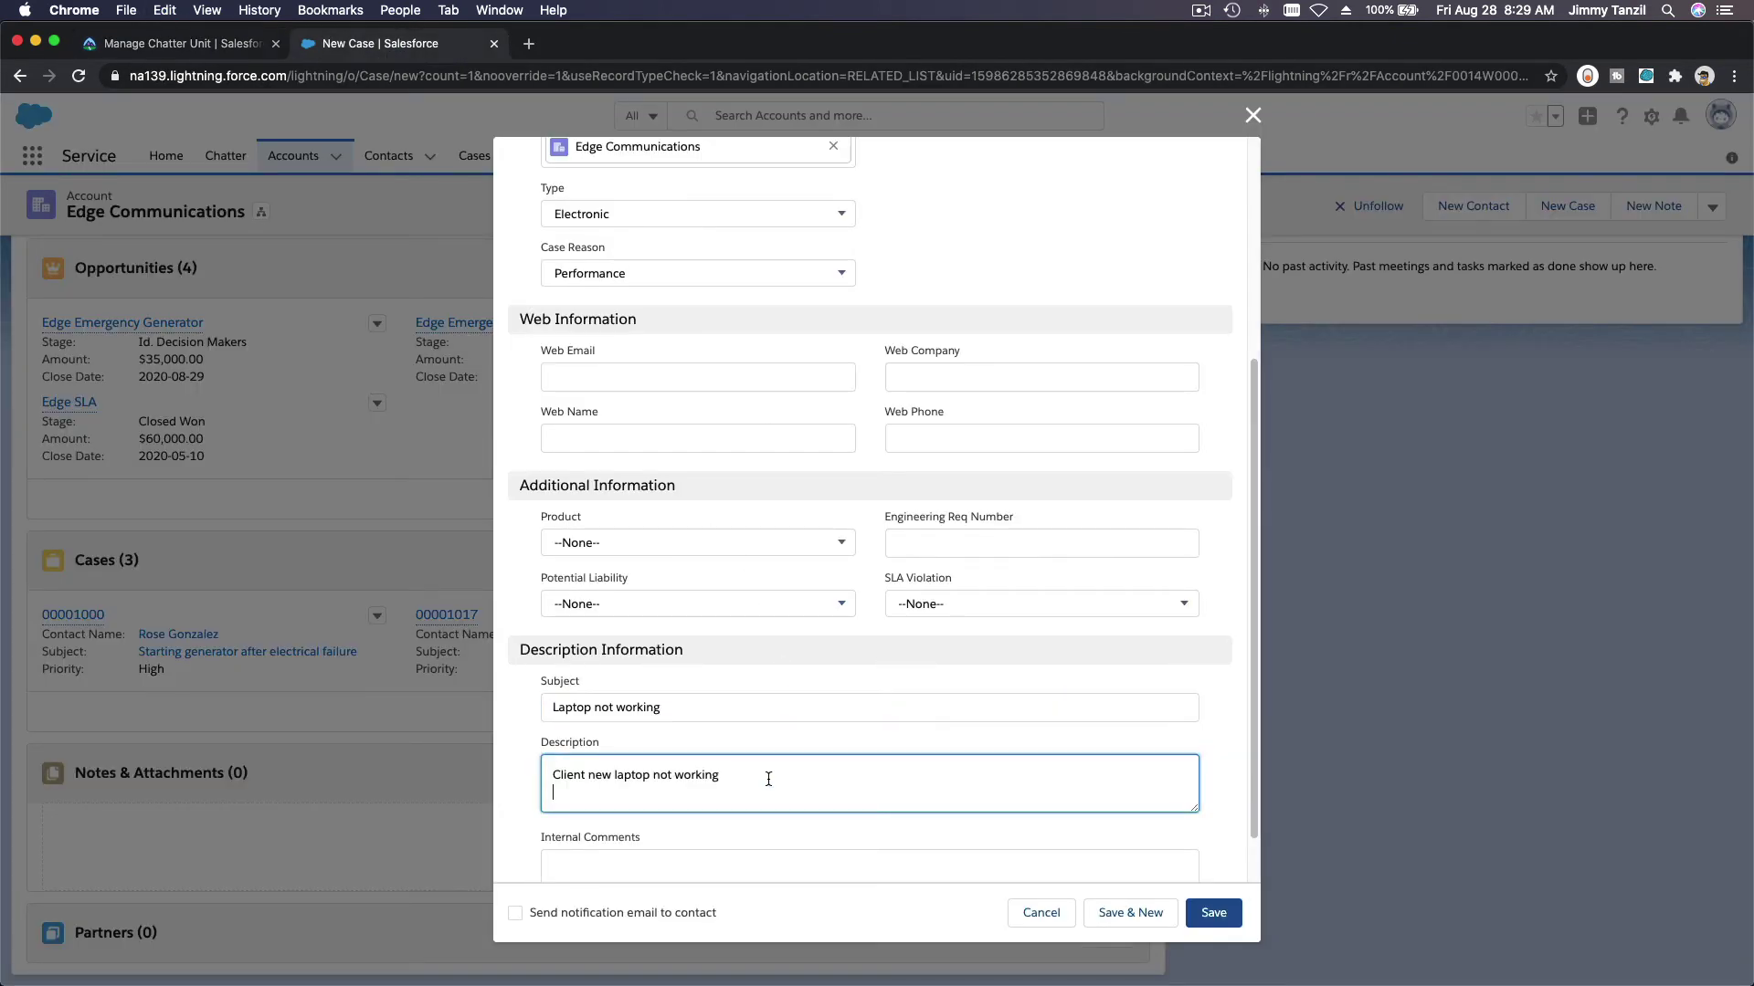
Step: Check the form against the instructions and save the case as 00001026
{"action": "left_click", "coordinate": [165, 46]}
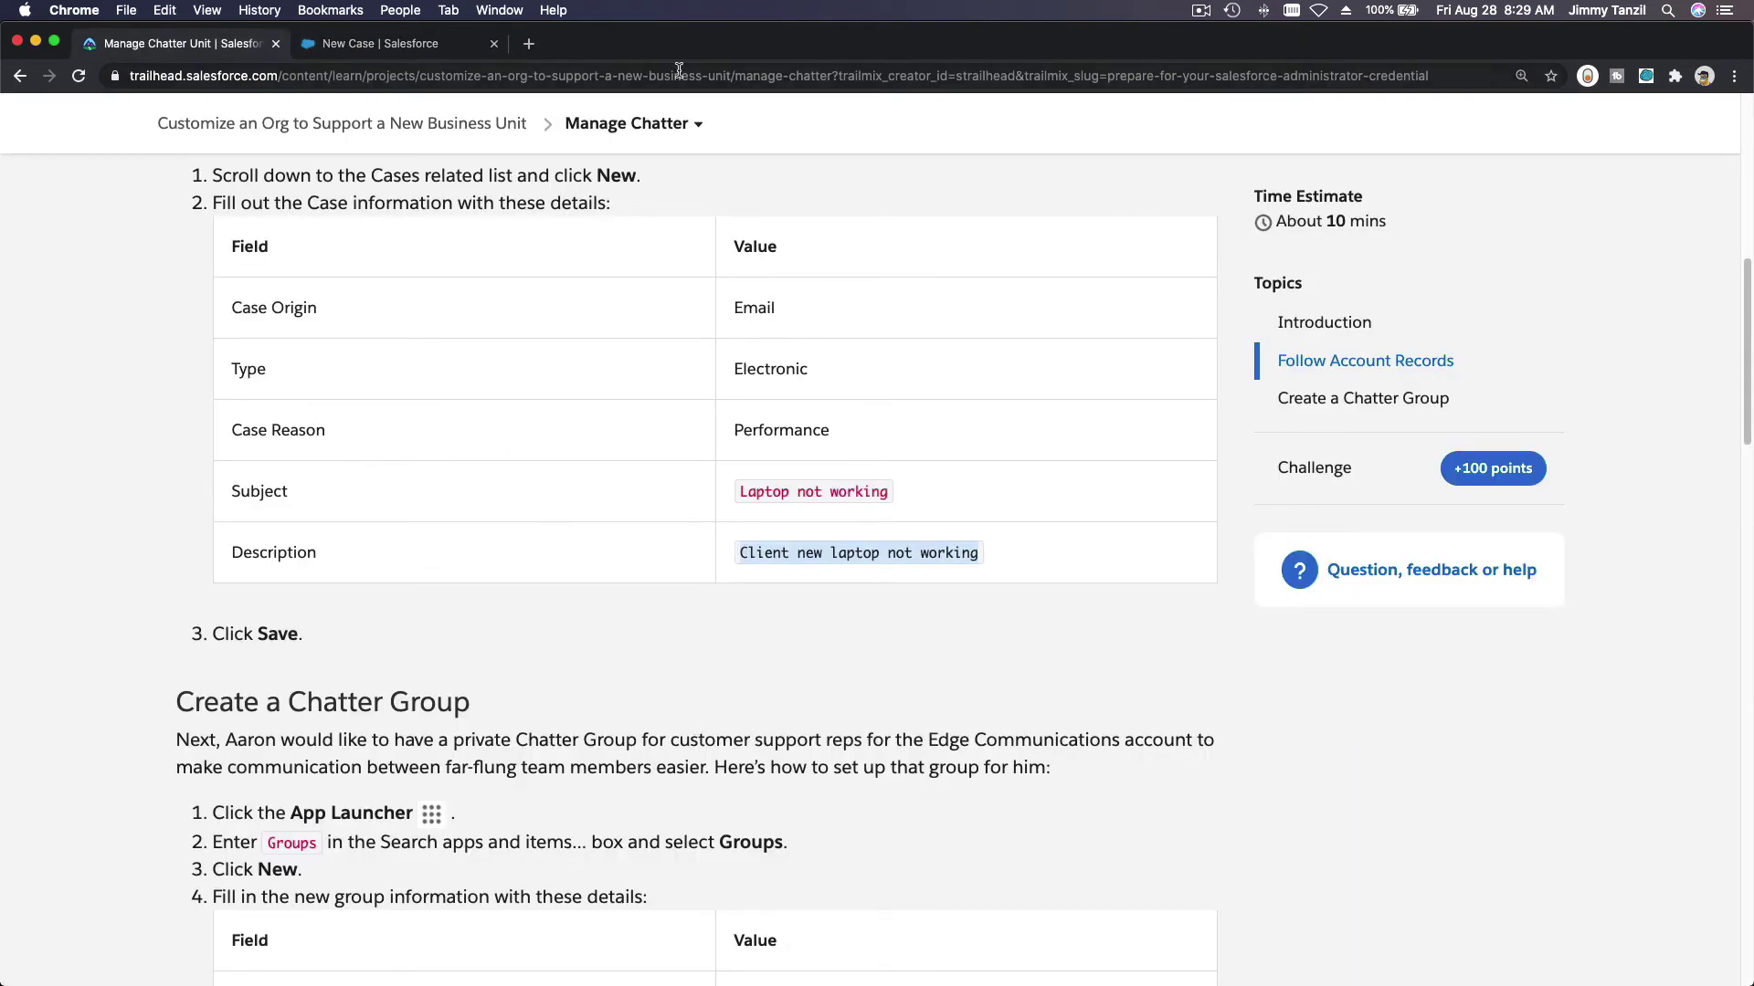
{"action": "left_click", "coordinate": [393, 44]}
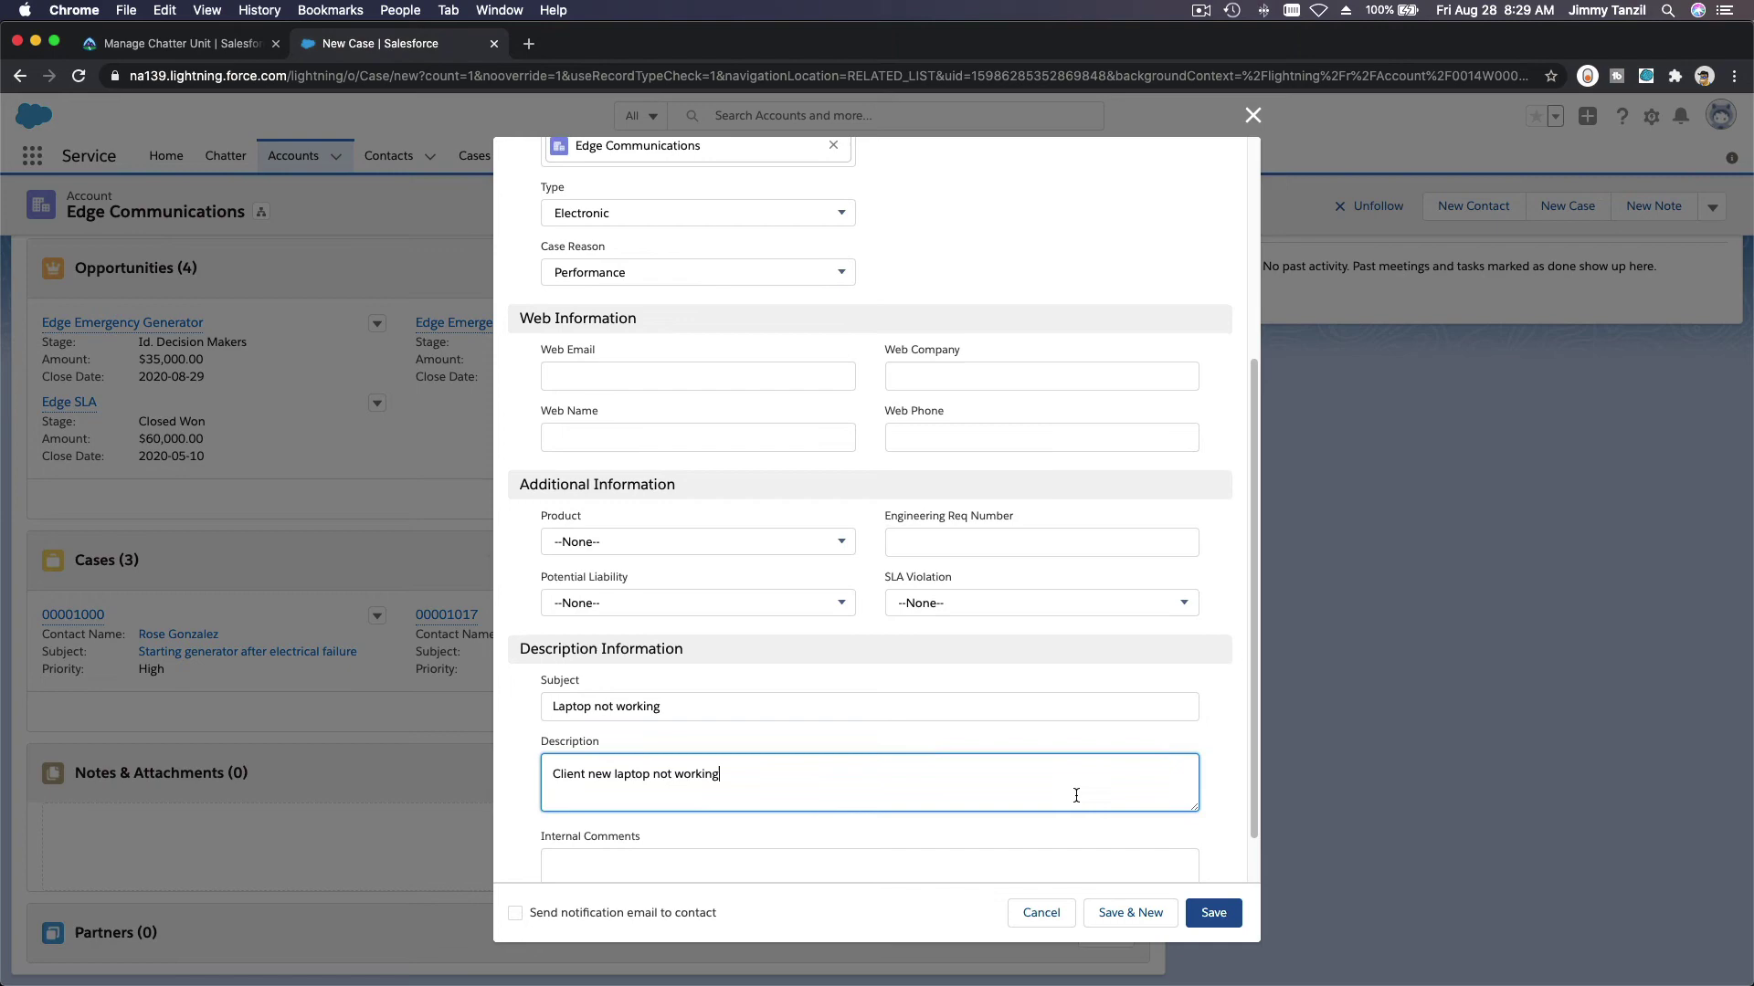
{"action": "scroll", "coordinate": [1072, 791], "scroll_direction": "down", "scroll_amount": 1}
{"action": "left_click", "coordinate": [1213, 913]}
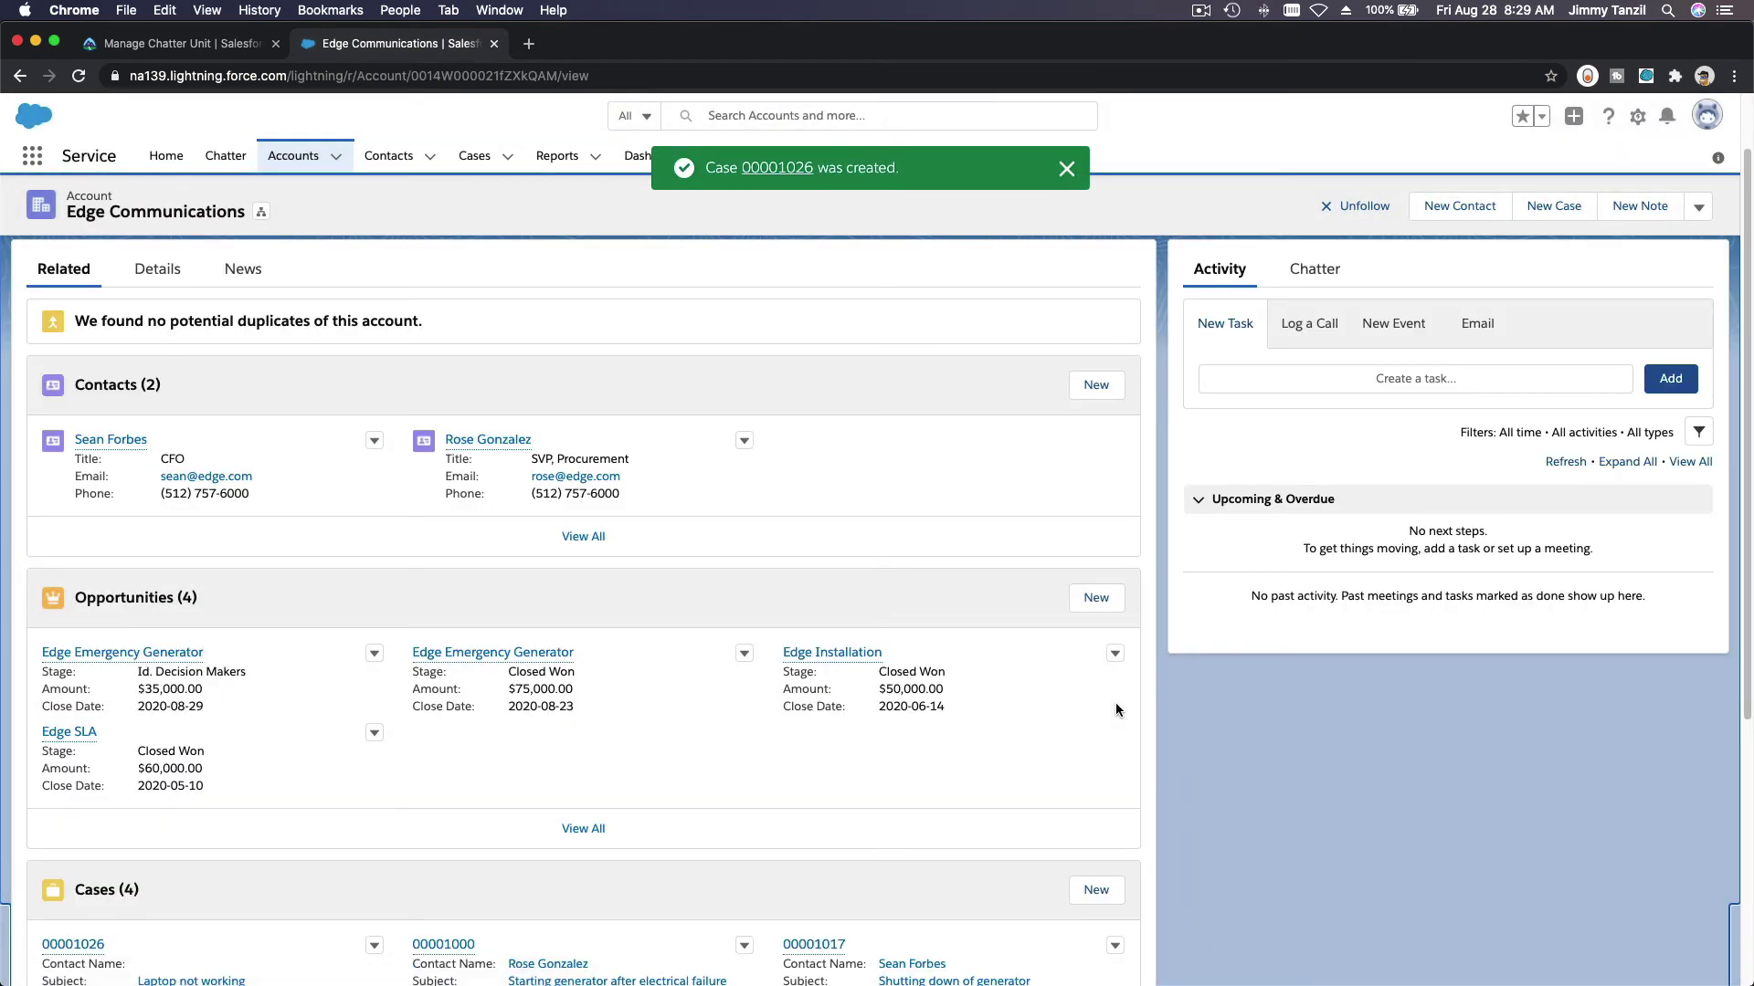
{"action": "scroll", "coordinate": [1015, 549], "scroll_direction": "down", "scroll_amount": 5}
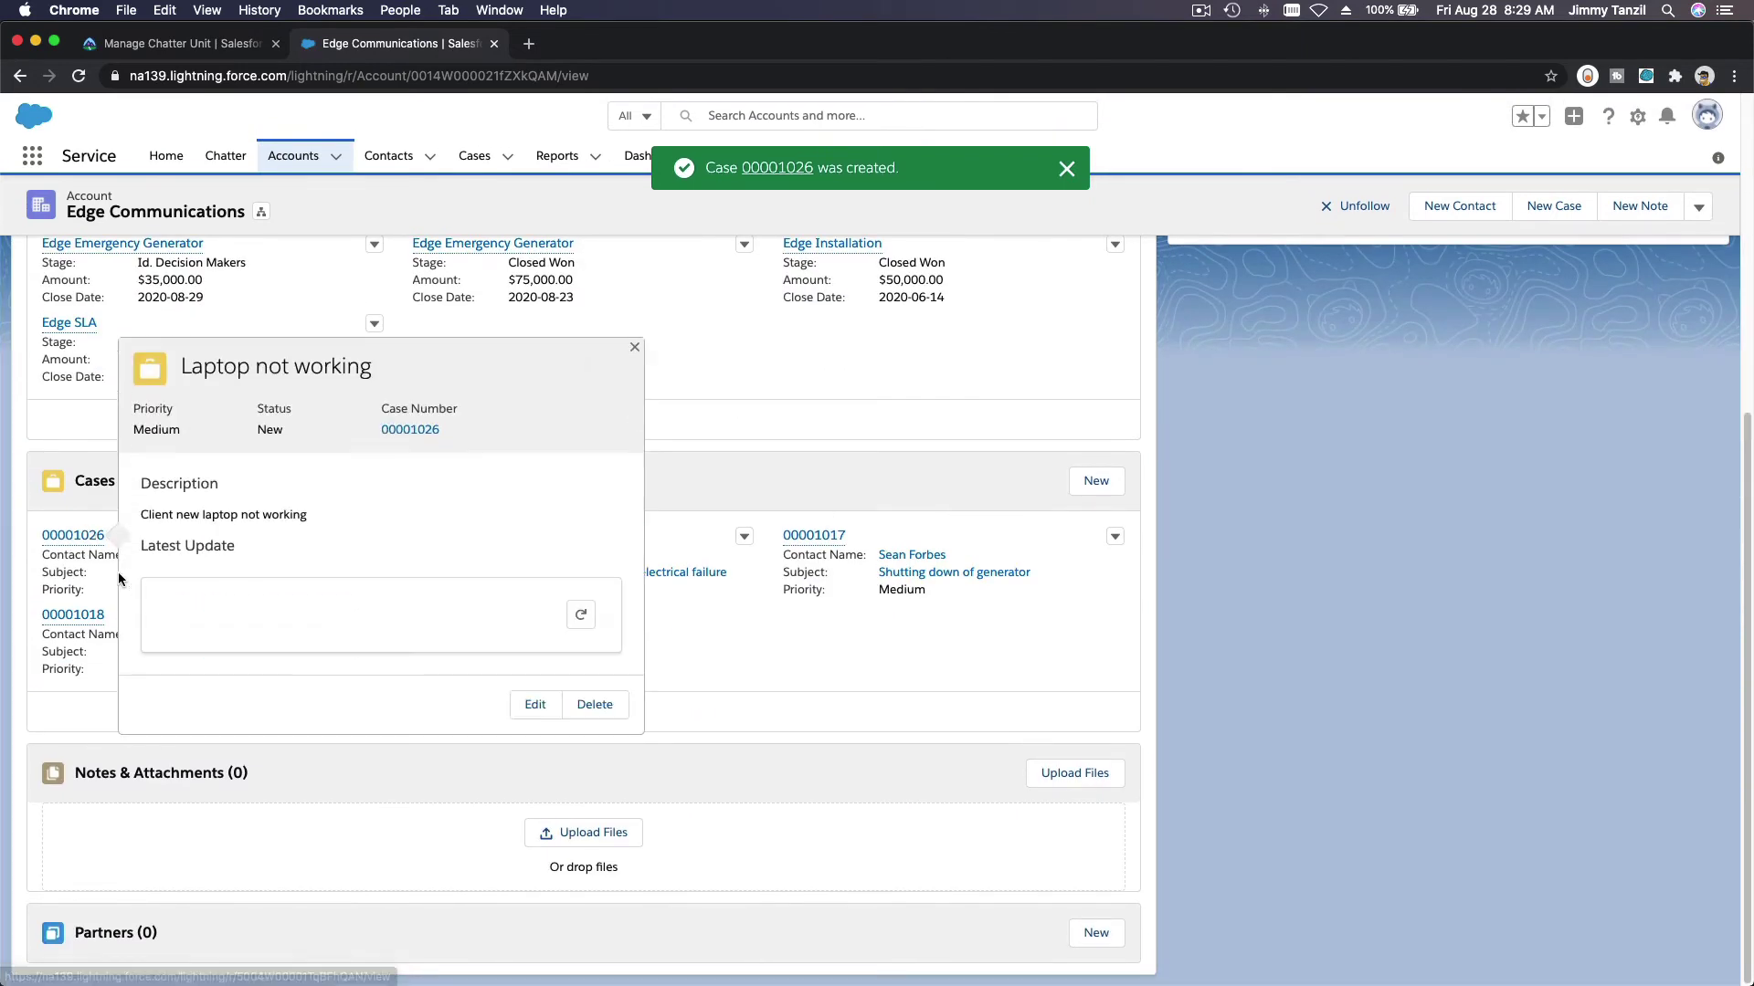
{"action": "left_click", "coordinate": [182, 44]}
{"action": "scroll", "coordinate": [714, 654], "scroll_direction": "down", "scroll_amount": 5}
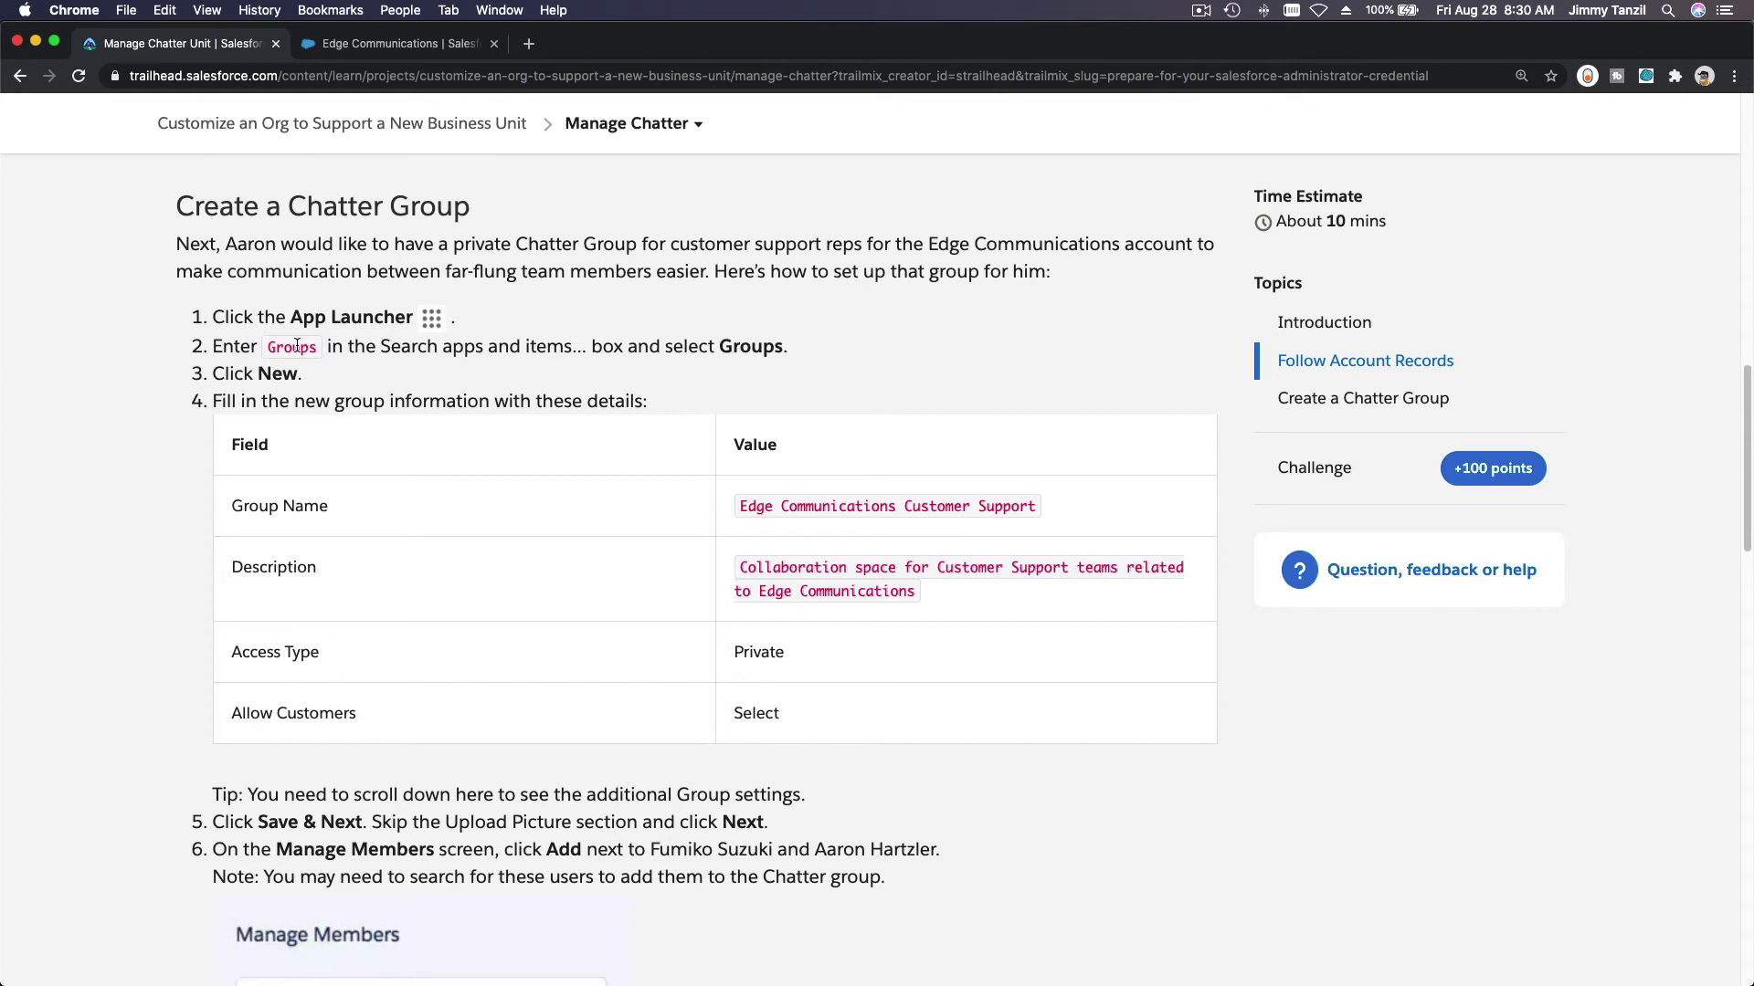
Step: Search the App Launcher for 'Groups' and open the Groups list
{"action": "left_click", "coordinate": [388, 44]}
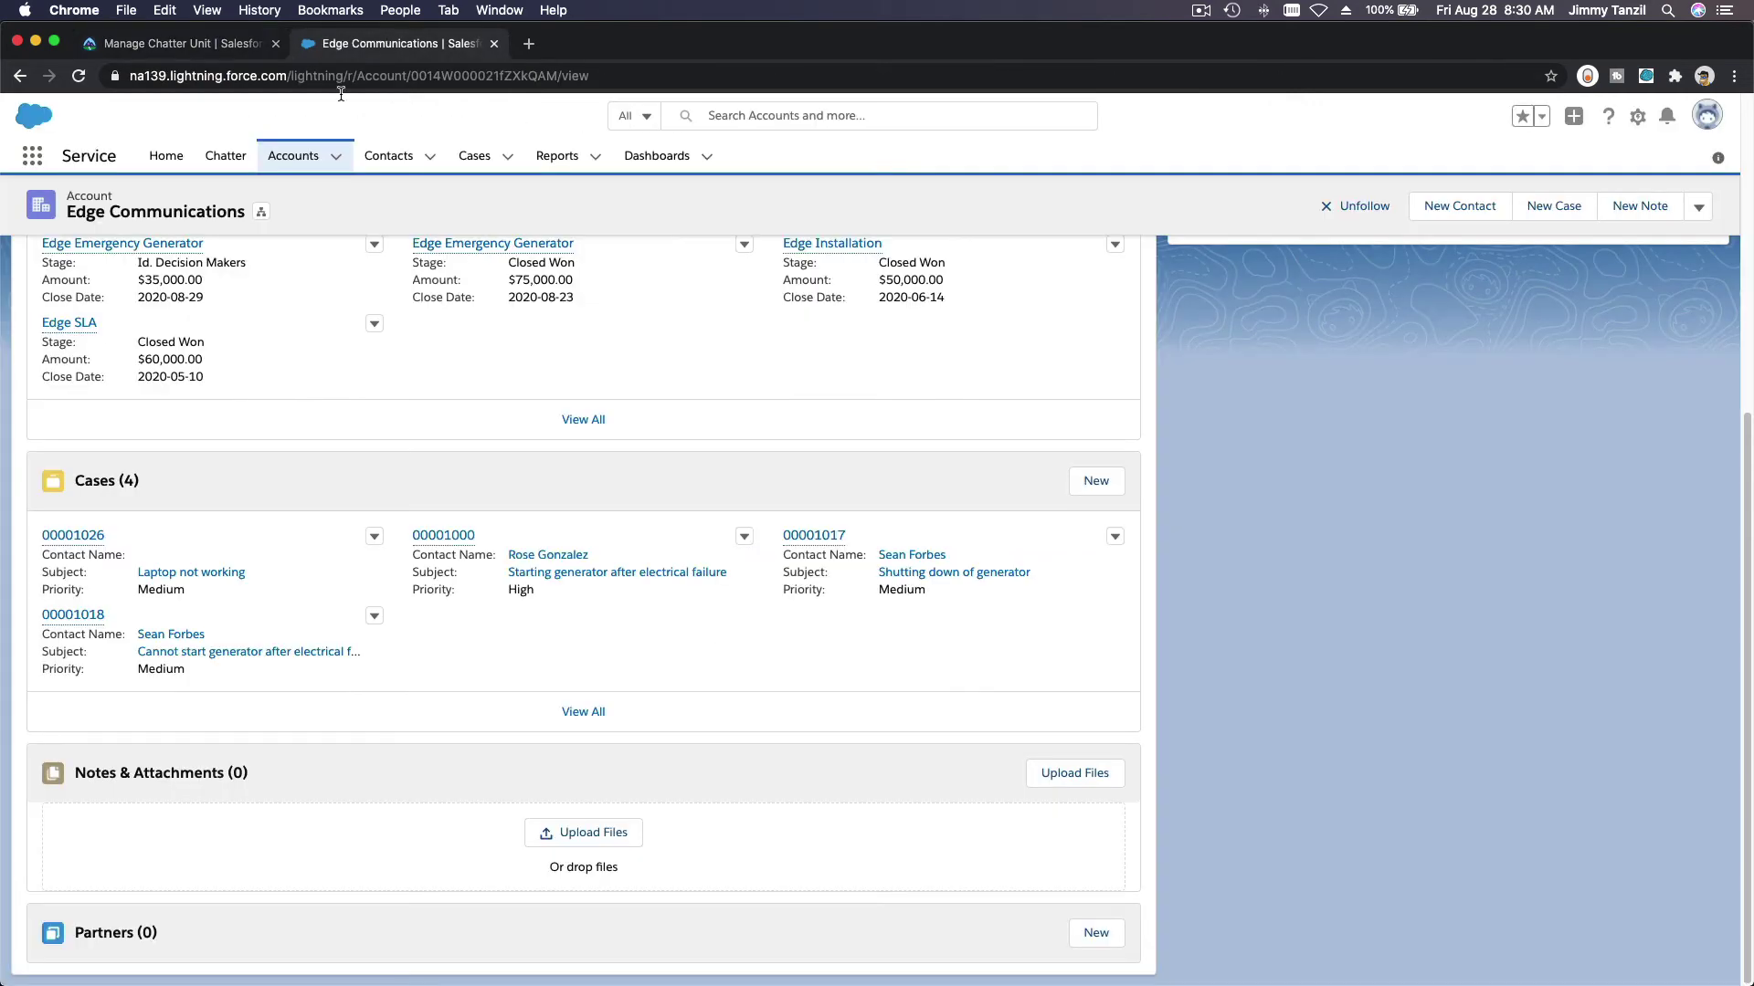
{"action": "left_click", "coordinate": [32, 155]}
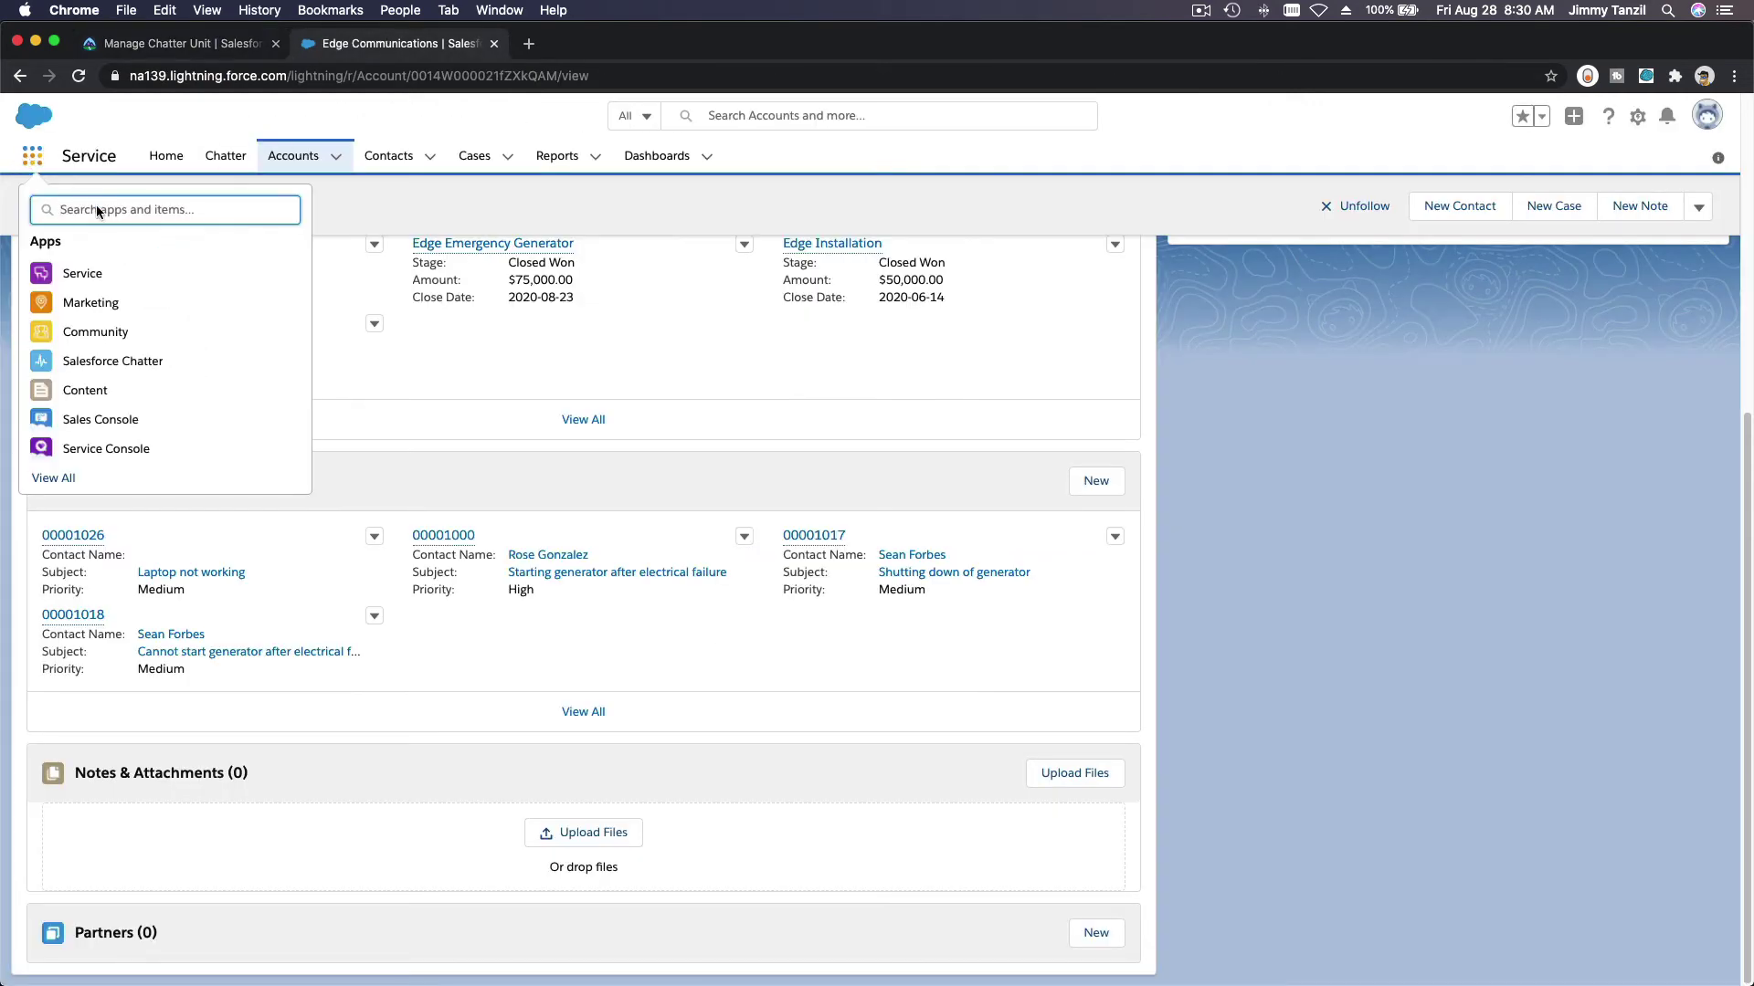
{"action": "type", "text": "Groups"}
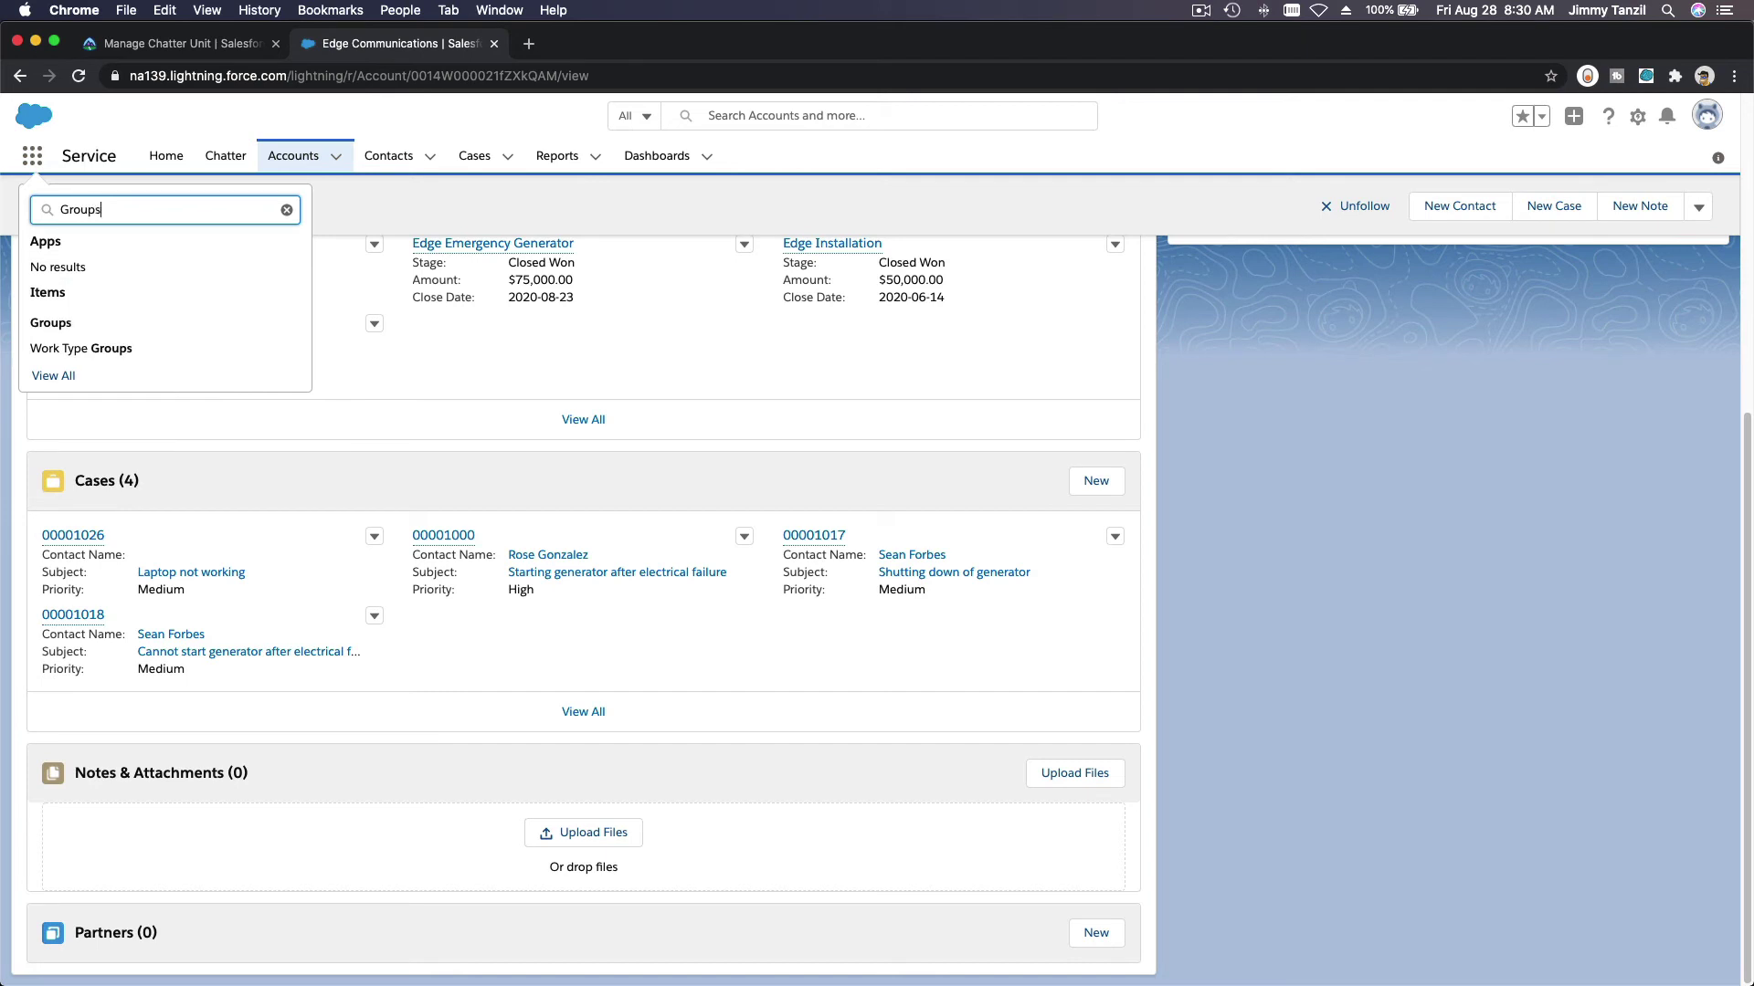
{"action": "left_click", "coordinate": [55, 324]}
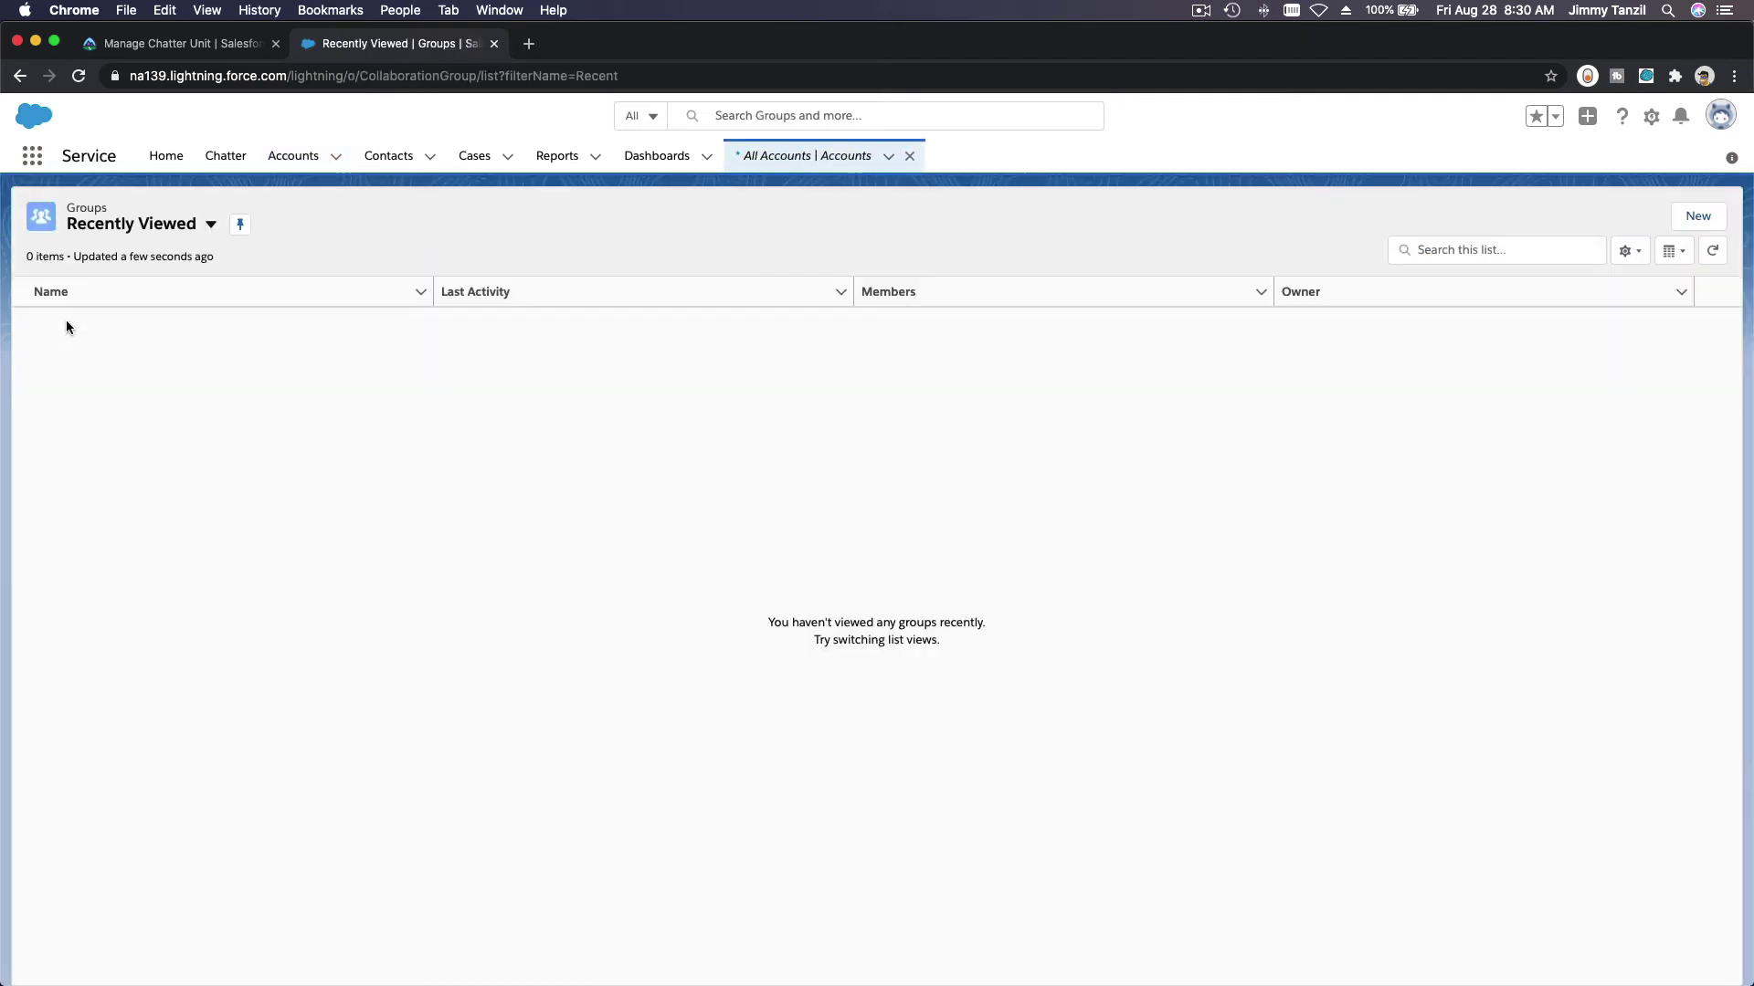
Step: Start a new group named 'Edge Communications Customer Support'
{"action": "left_click", "coordinate": [1690, 224]}
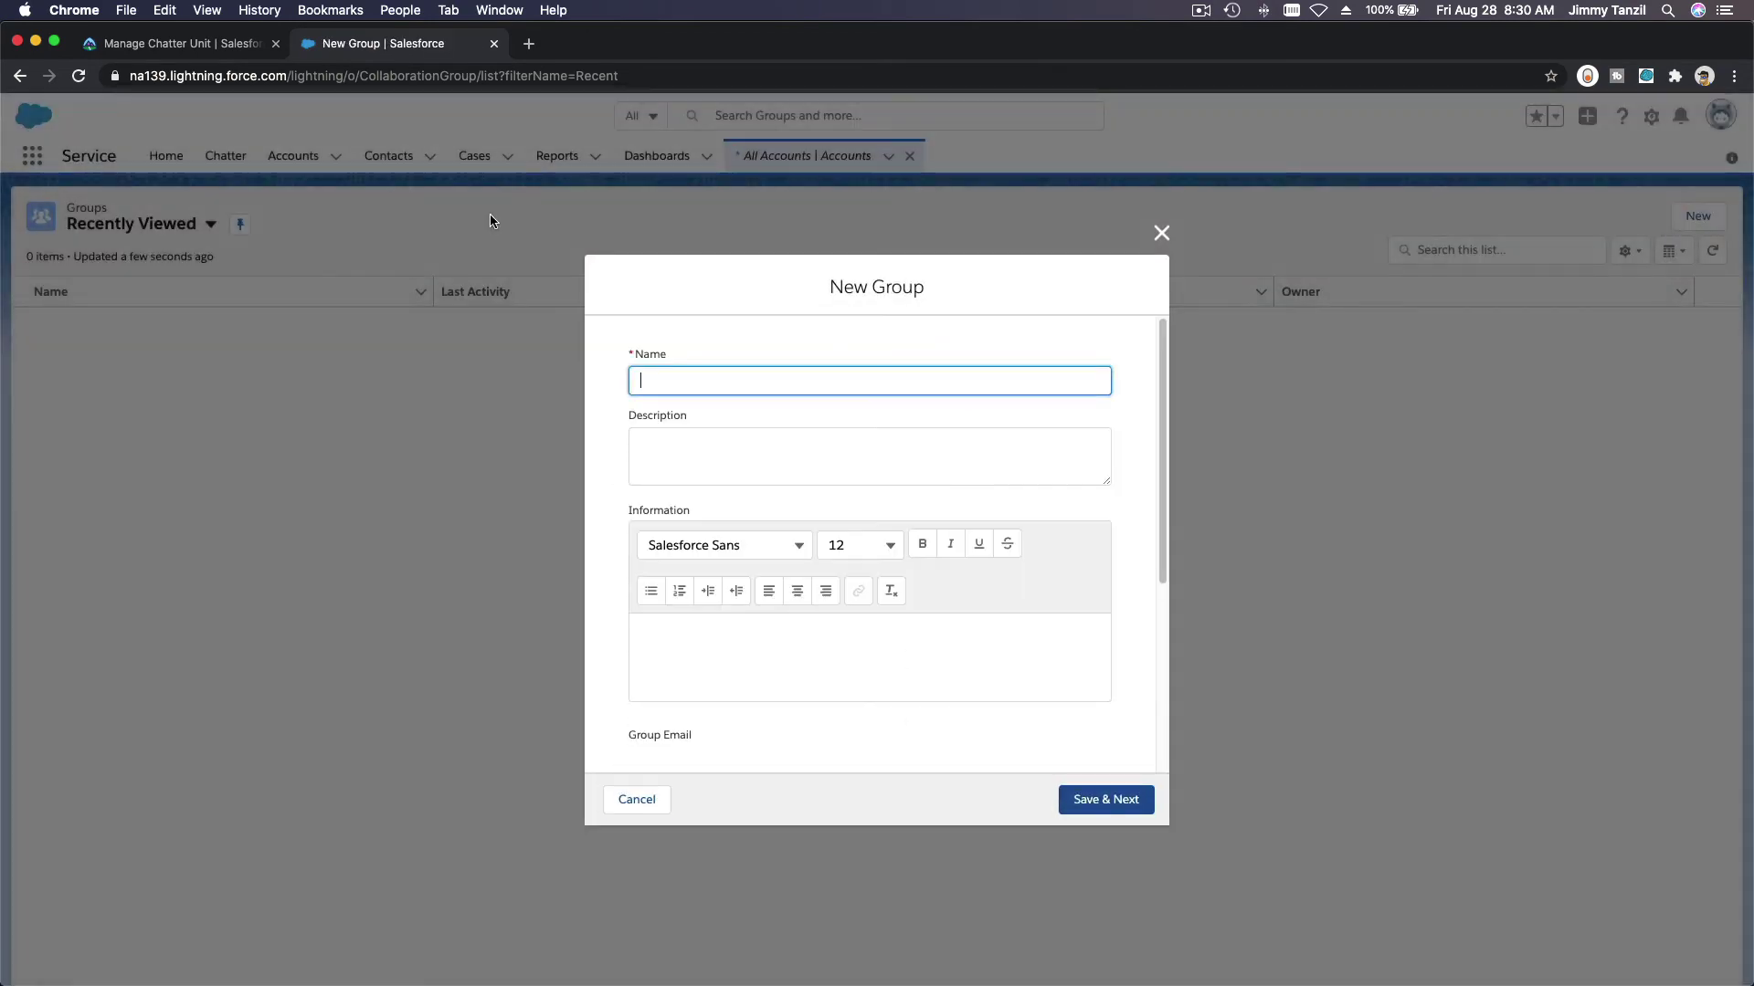
{"action": "left_click", "coordinate": [128, 44]}
{"action": "scroll", "coordinate": [279, 346], "scroll_direction": "down", "scroll_amount": 1}
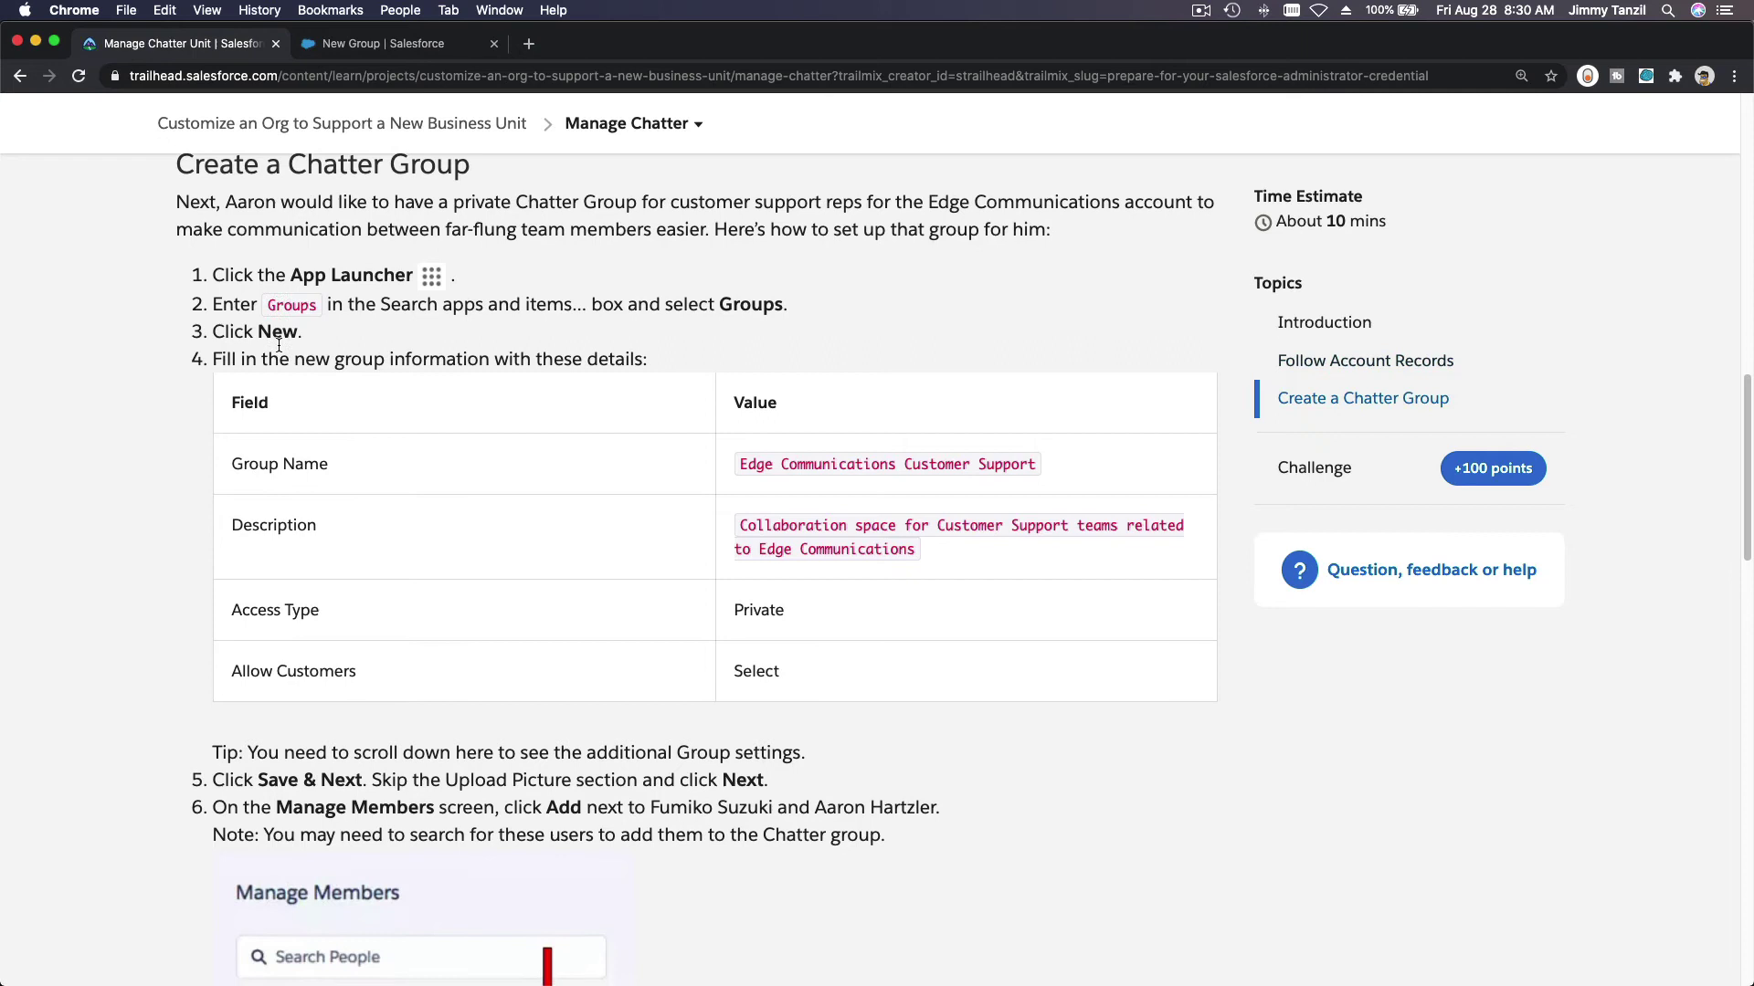
{"action": "scroll", "coordinate": [278, 346], "scroll_direction": "down", "scroll_amount": 2}
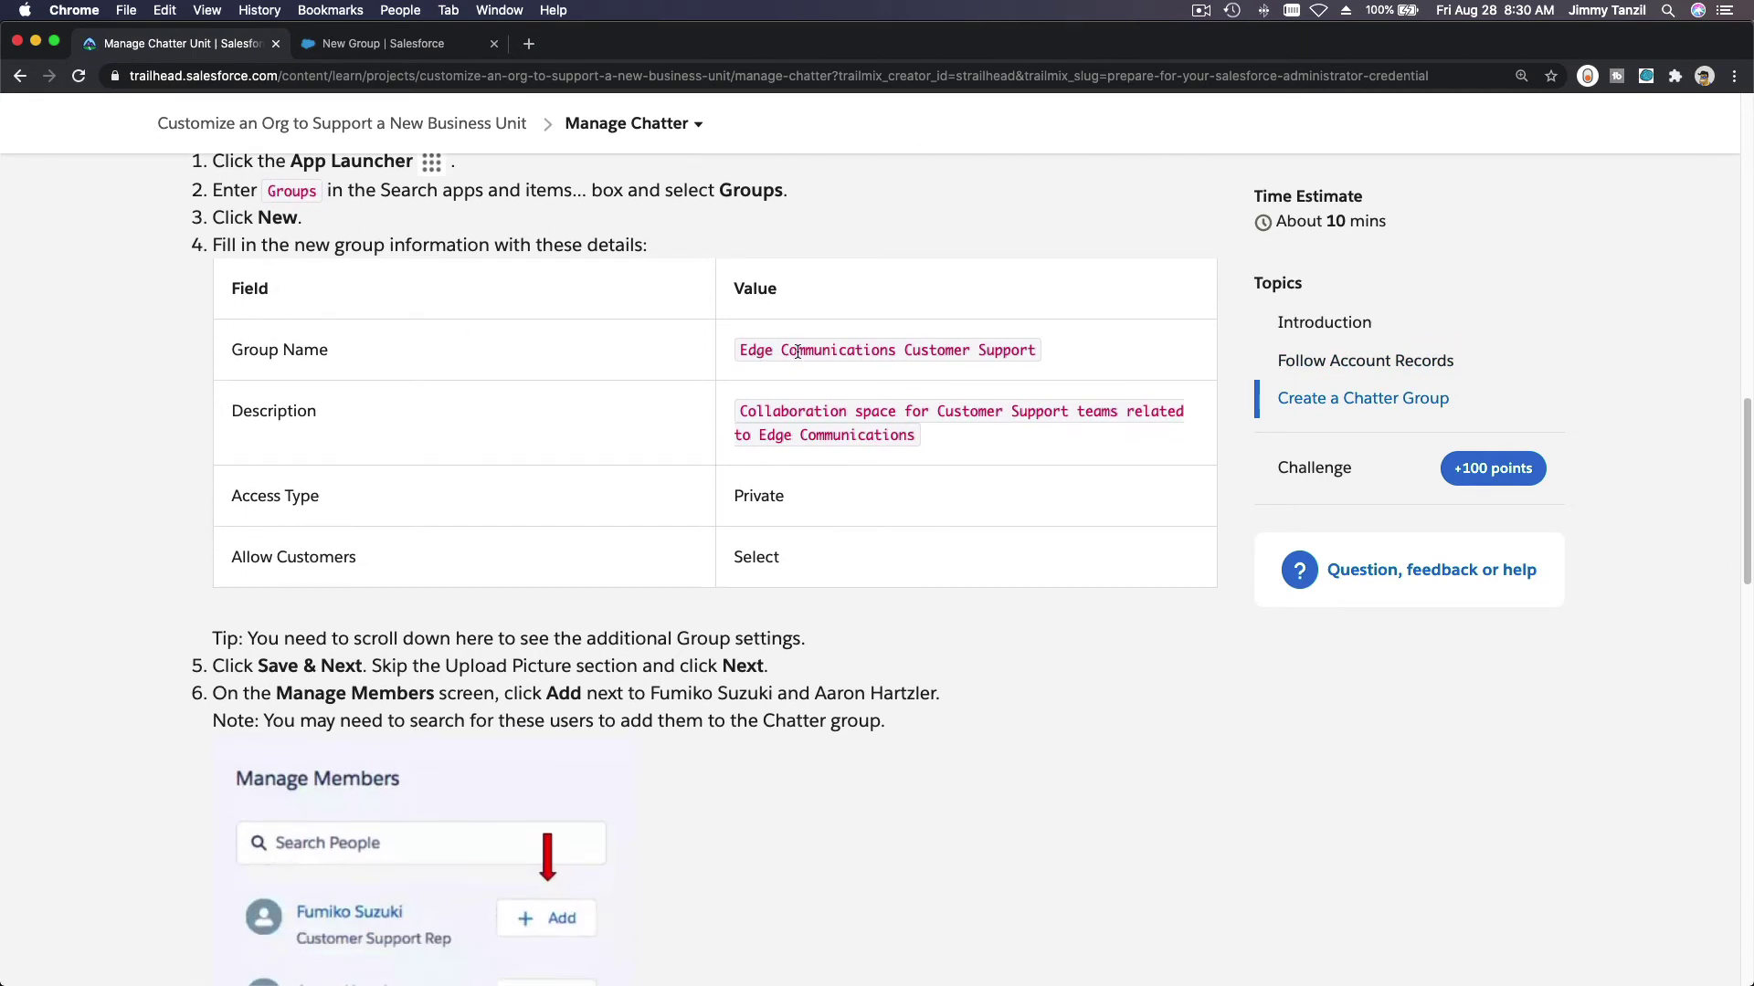
{"action": "triple_click", "coordinate": [797, 352]}
{"action": "key", "text": "super+c"}
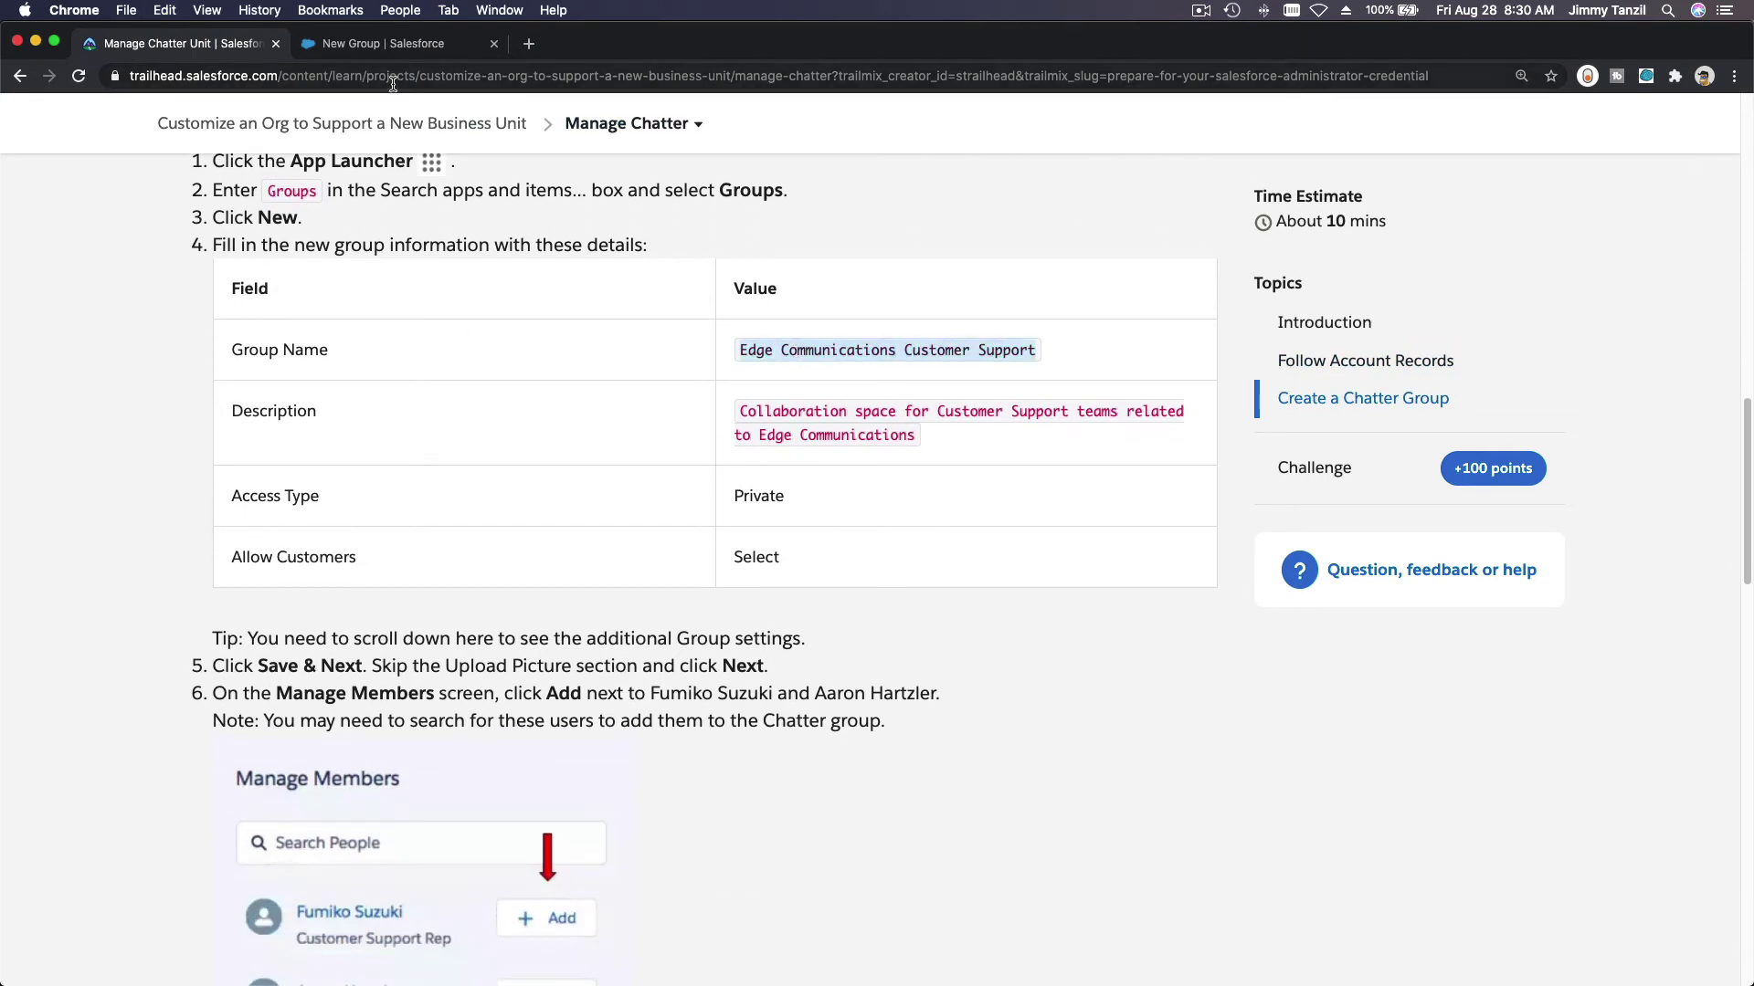
{"action": "left_click", "coordinate": [375, 46]}
{"action": "key", "text": "super+v"}
{"action": "key", "text": "Tab"}
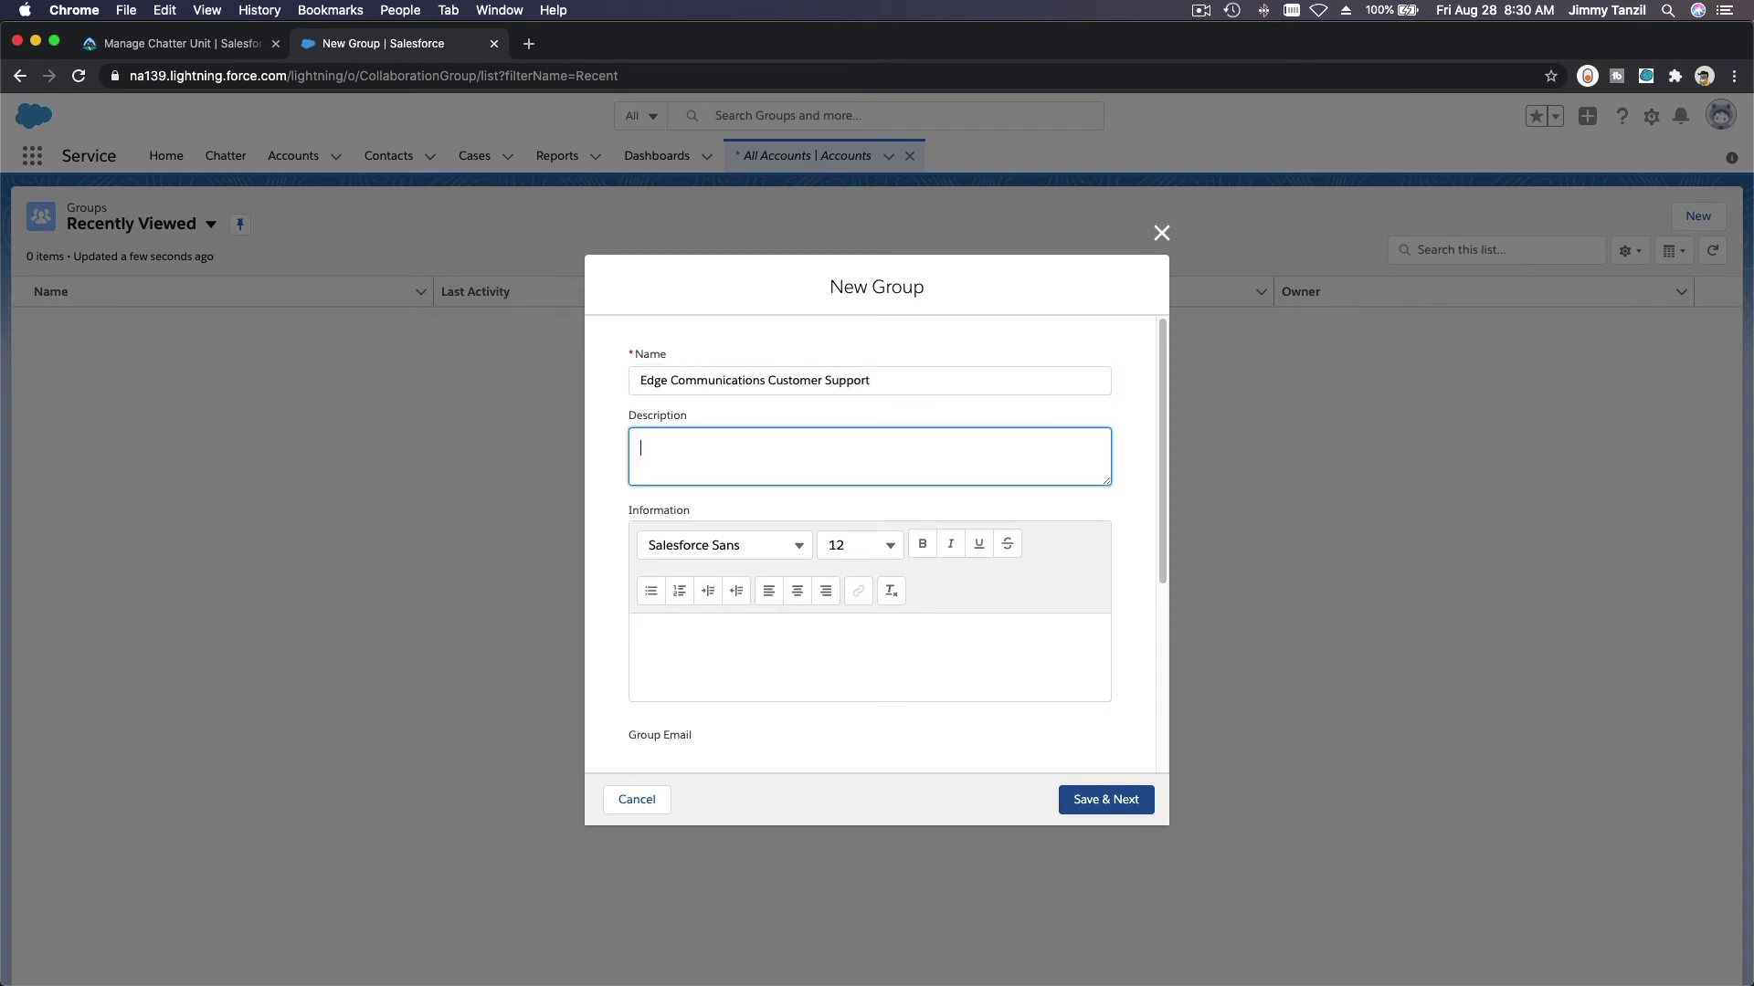
Step: Add the description 'Collaboration space for Customer Support teams related to Edge Communications'
{"action": "left_click", "coordinate": [175, 47]}
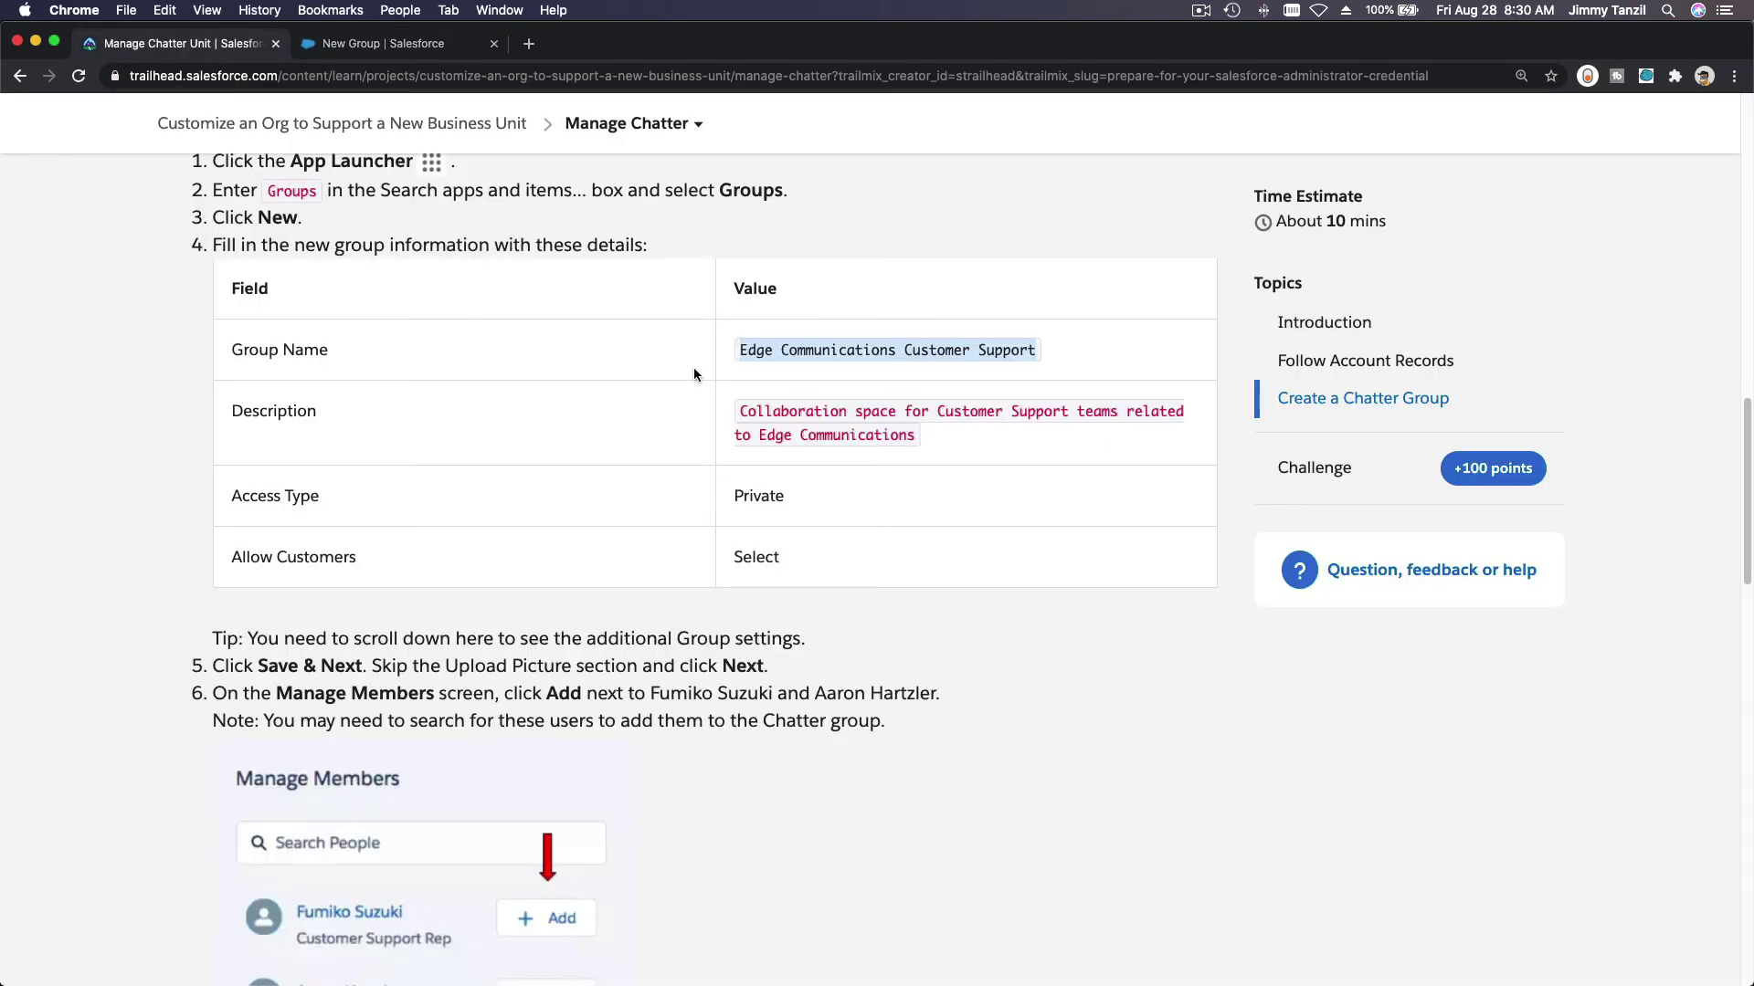
{"action": "triple_click", "coordinate": [757, 406]}
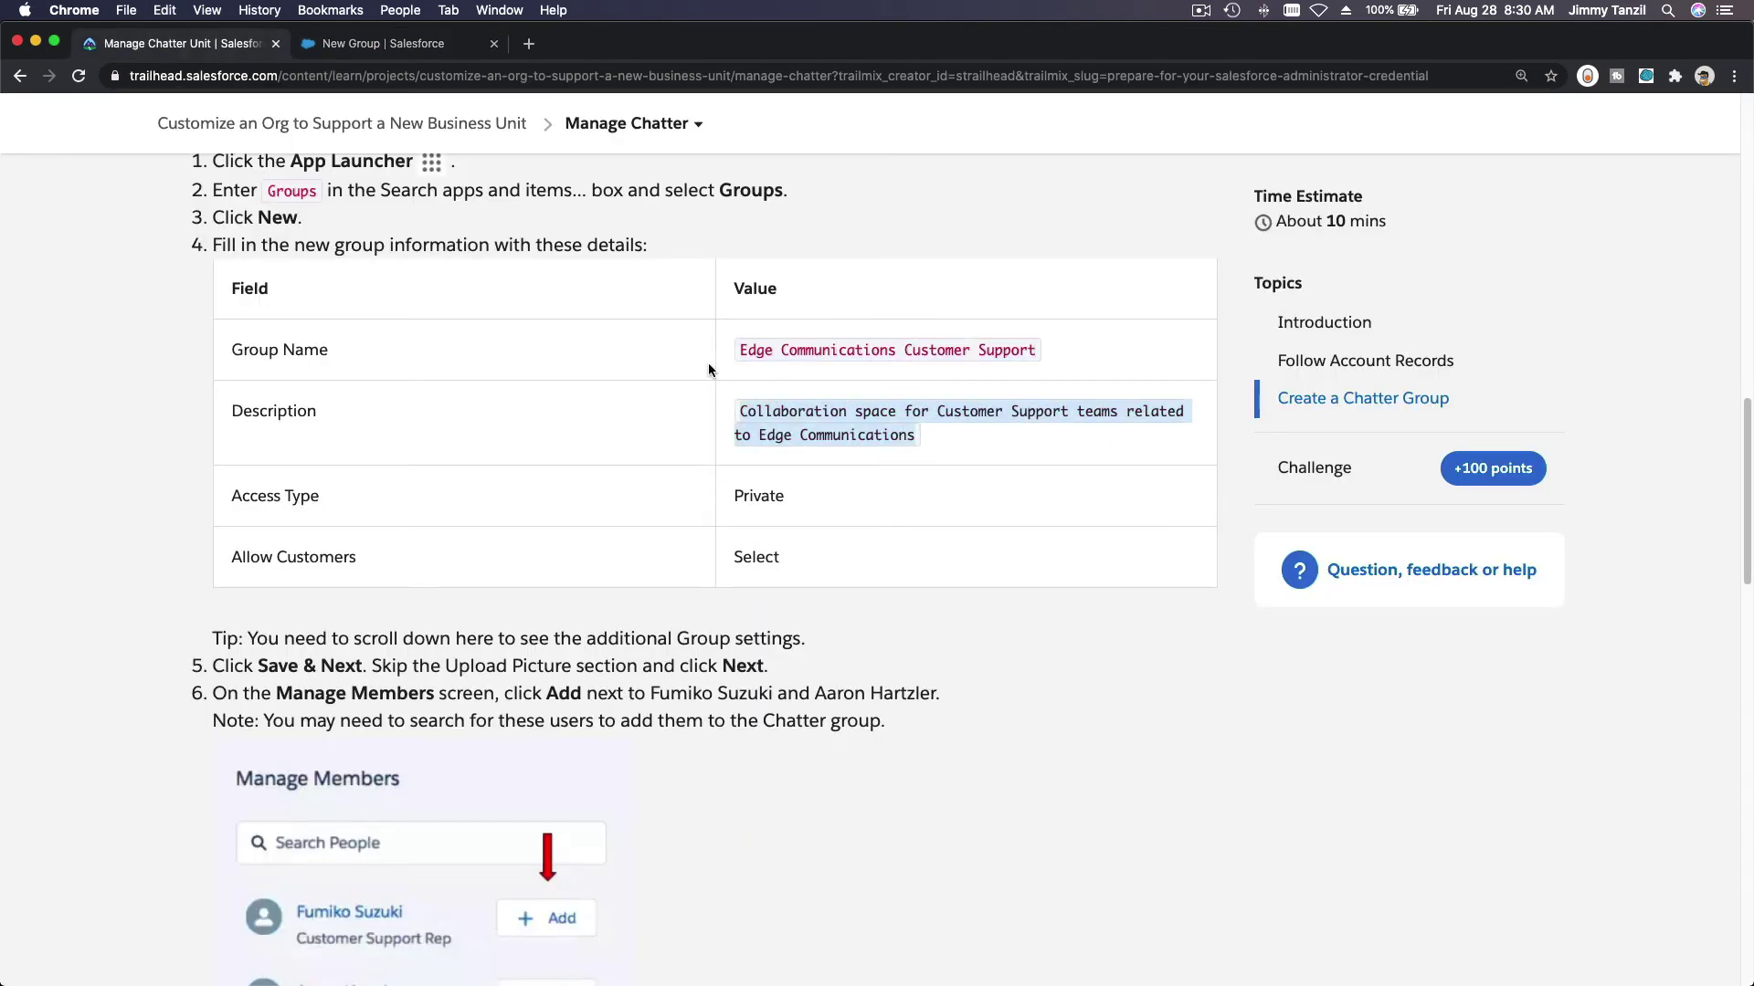
{"action": "left_click", "coordinate": [374, 44]}
{"action": "key", "text": "super+v"}
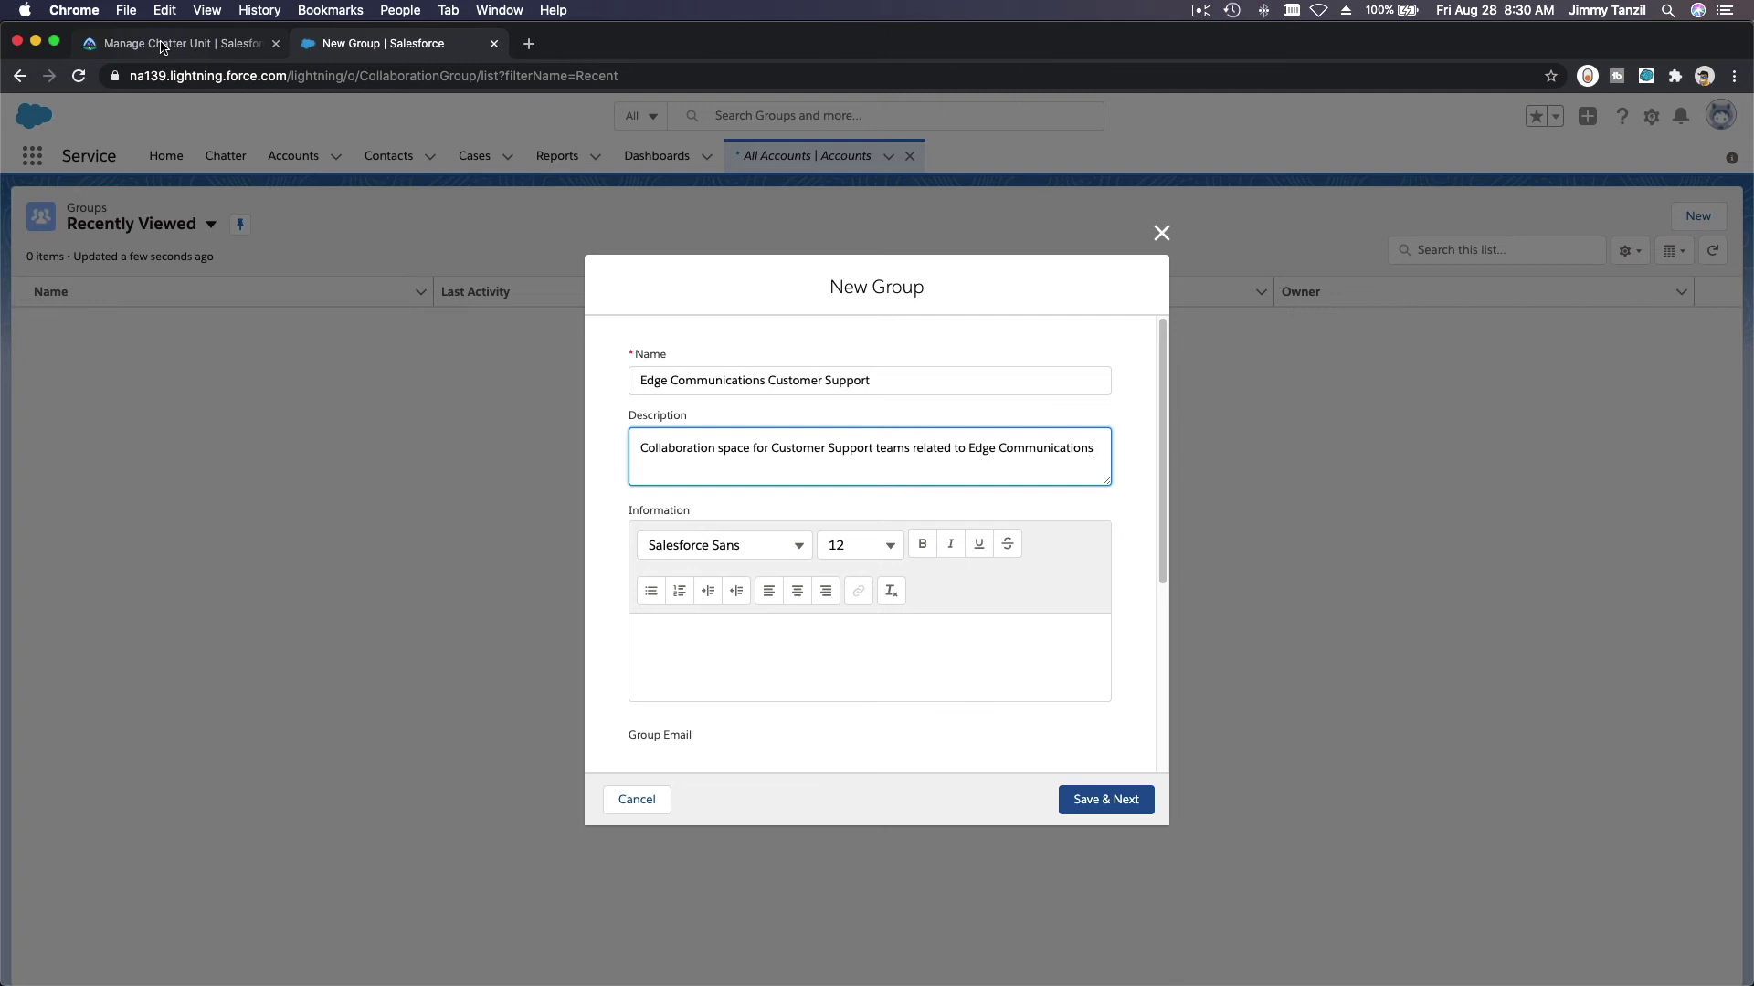
{"action": "left_click", "coordinate": [113, 51]}
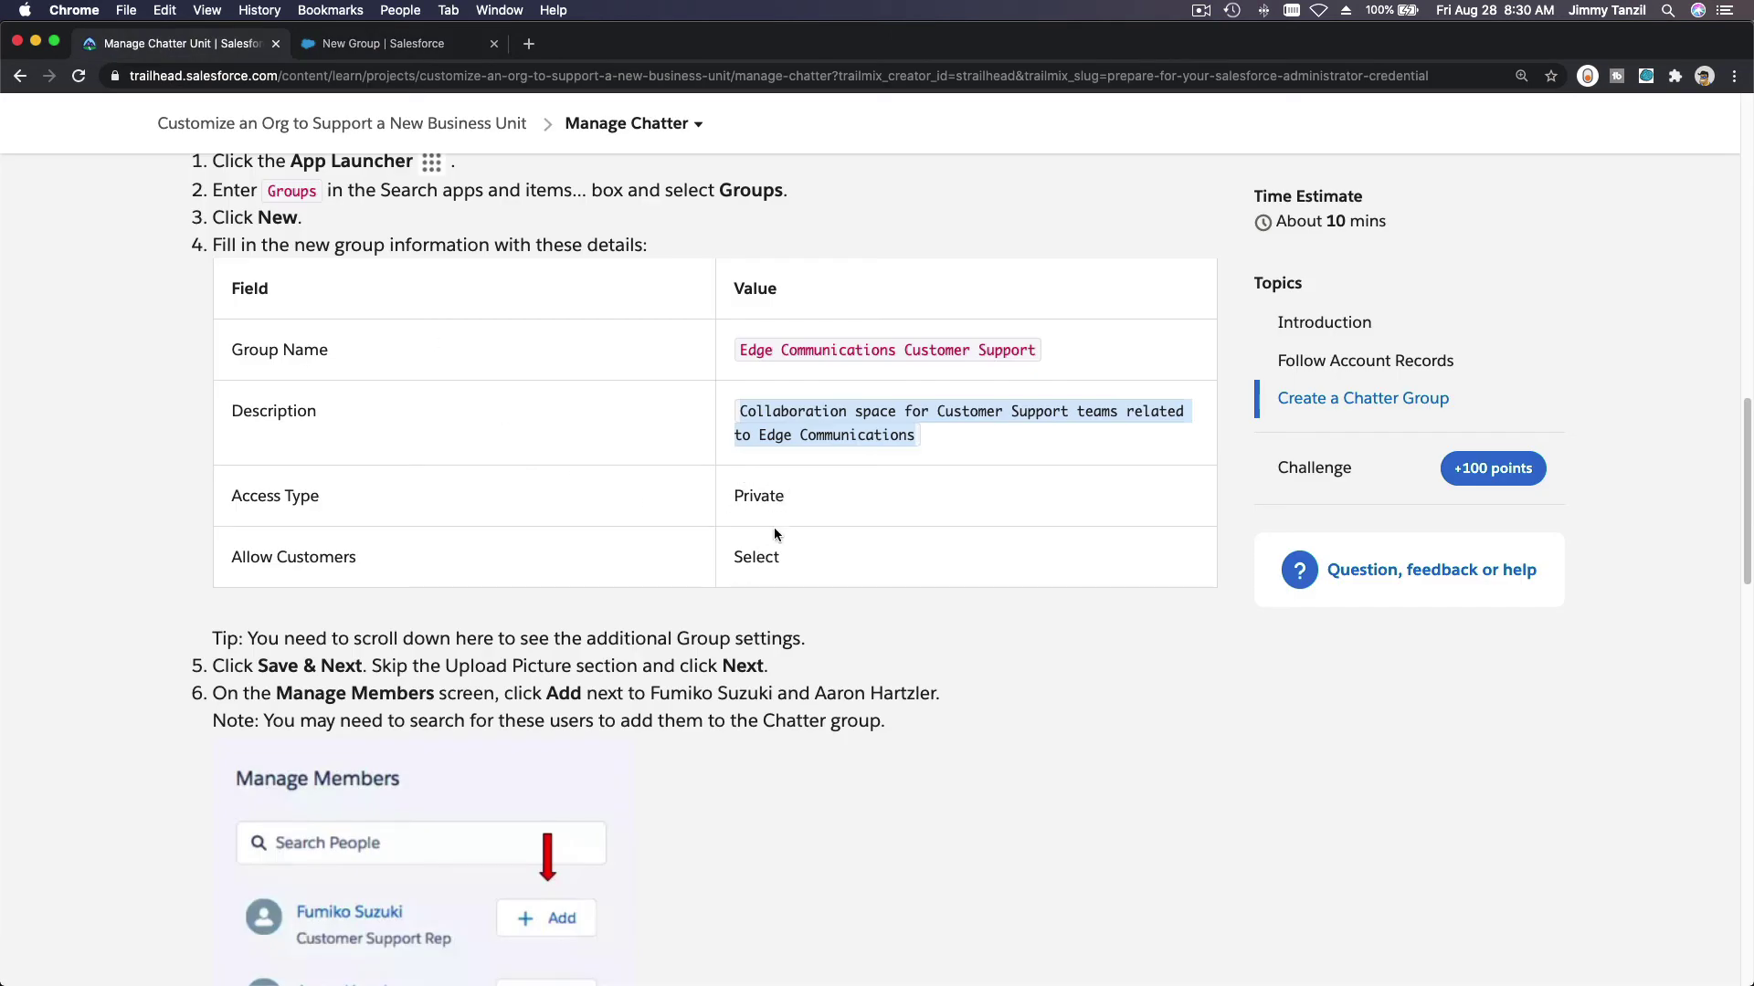
{"action": "left_click", "coordinate": [345, 45]}
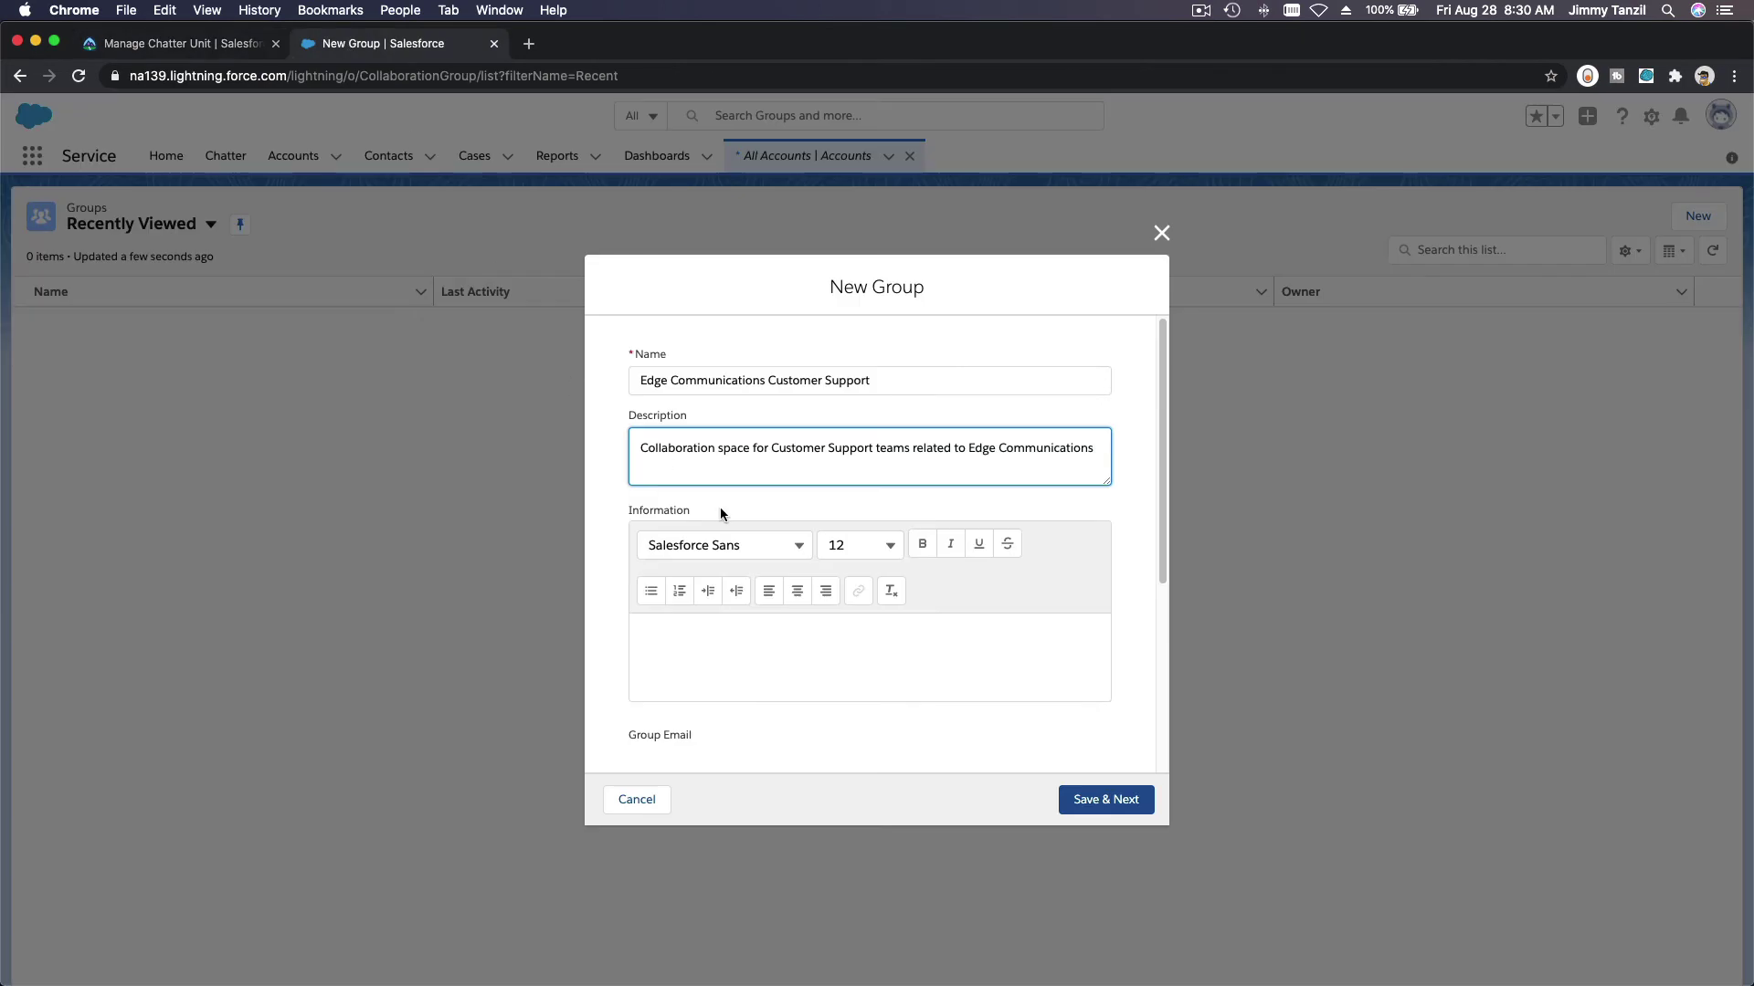
Step: Make the group Private with customers allowed, save it, and skip the group photo
{"action": "scroll", "coordinate": [819, 627], "scroll_direction": "down", "scroll_amount": 5}
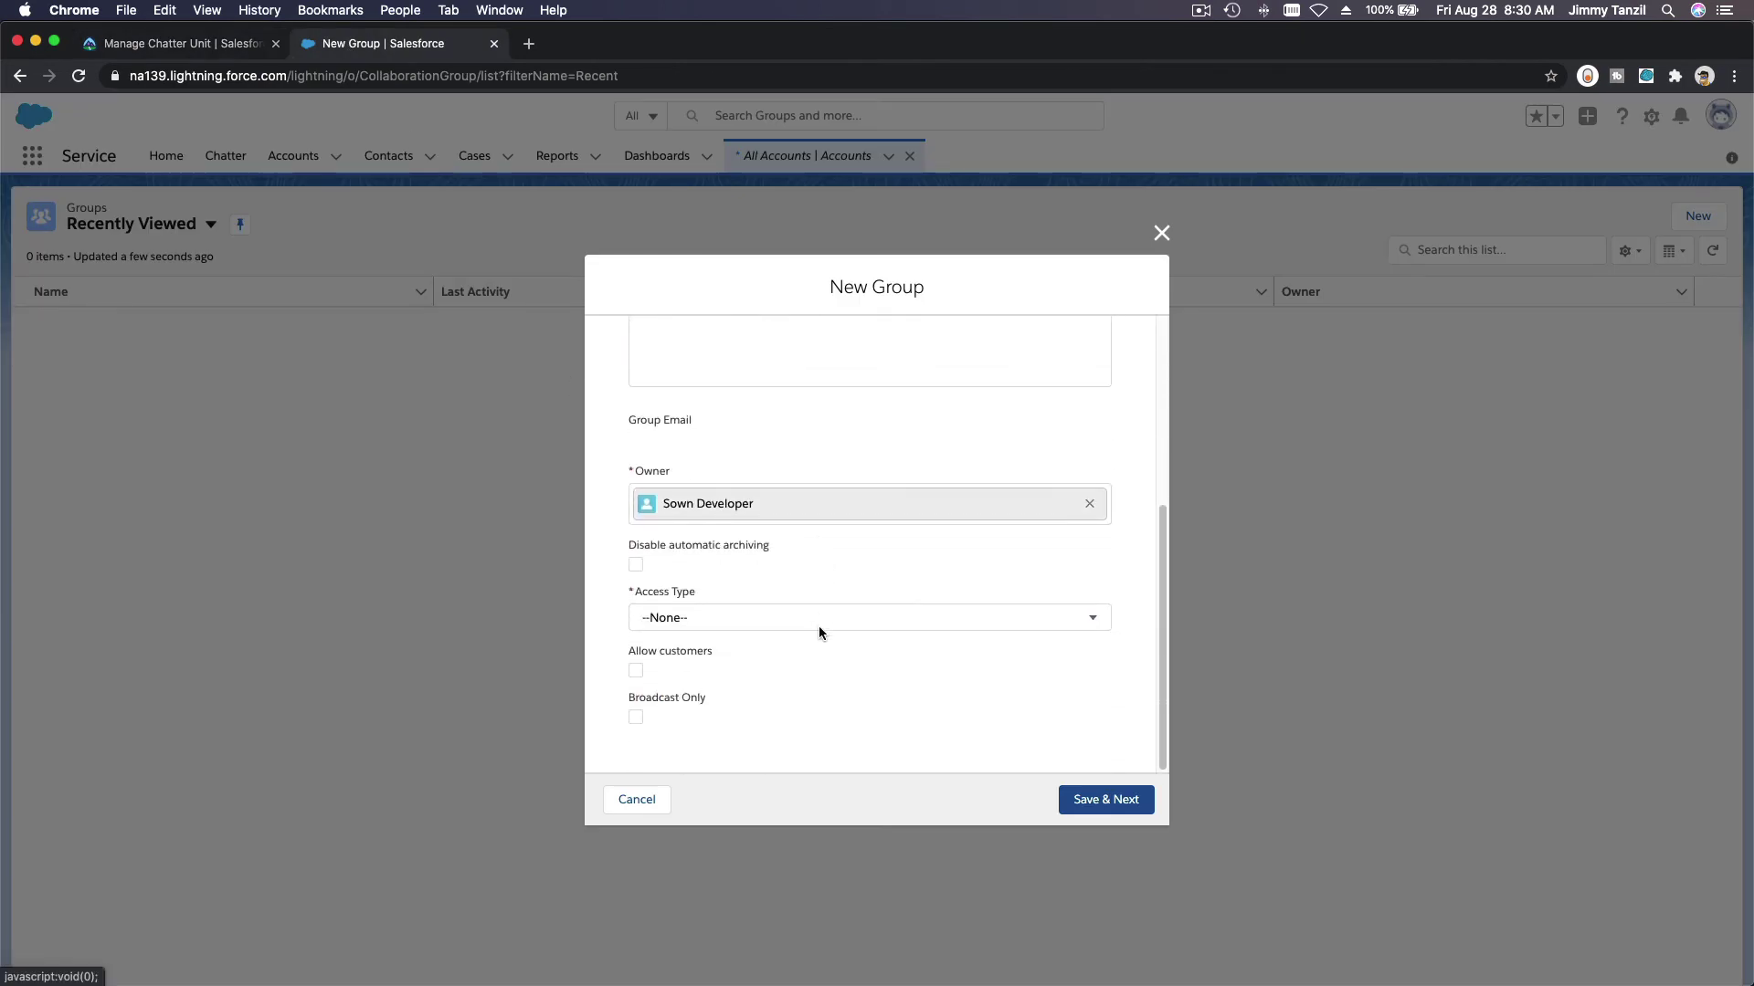
{"action": "left_click", "coordinate": [768, 621]}
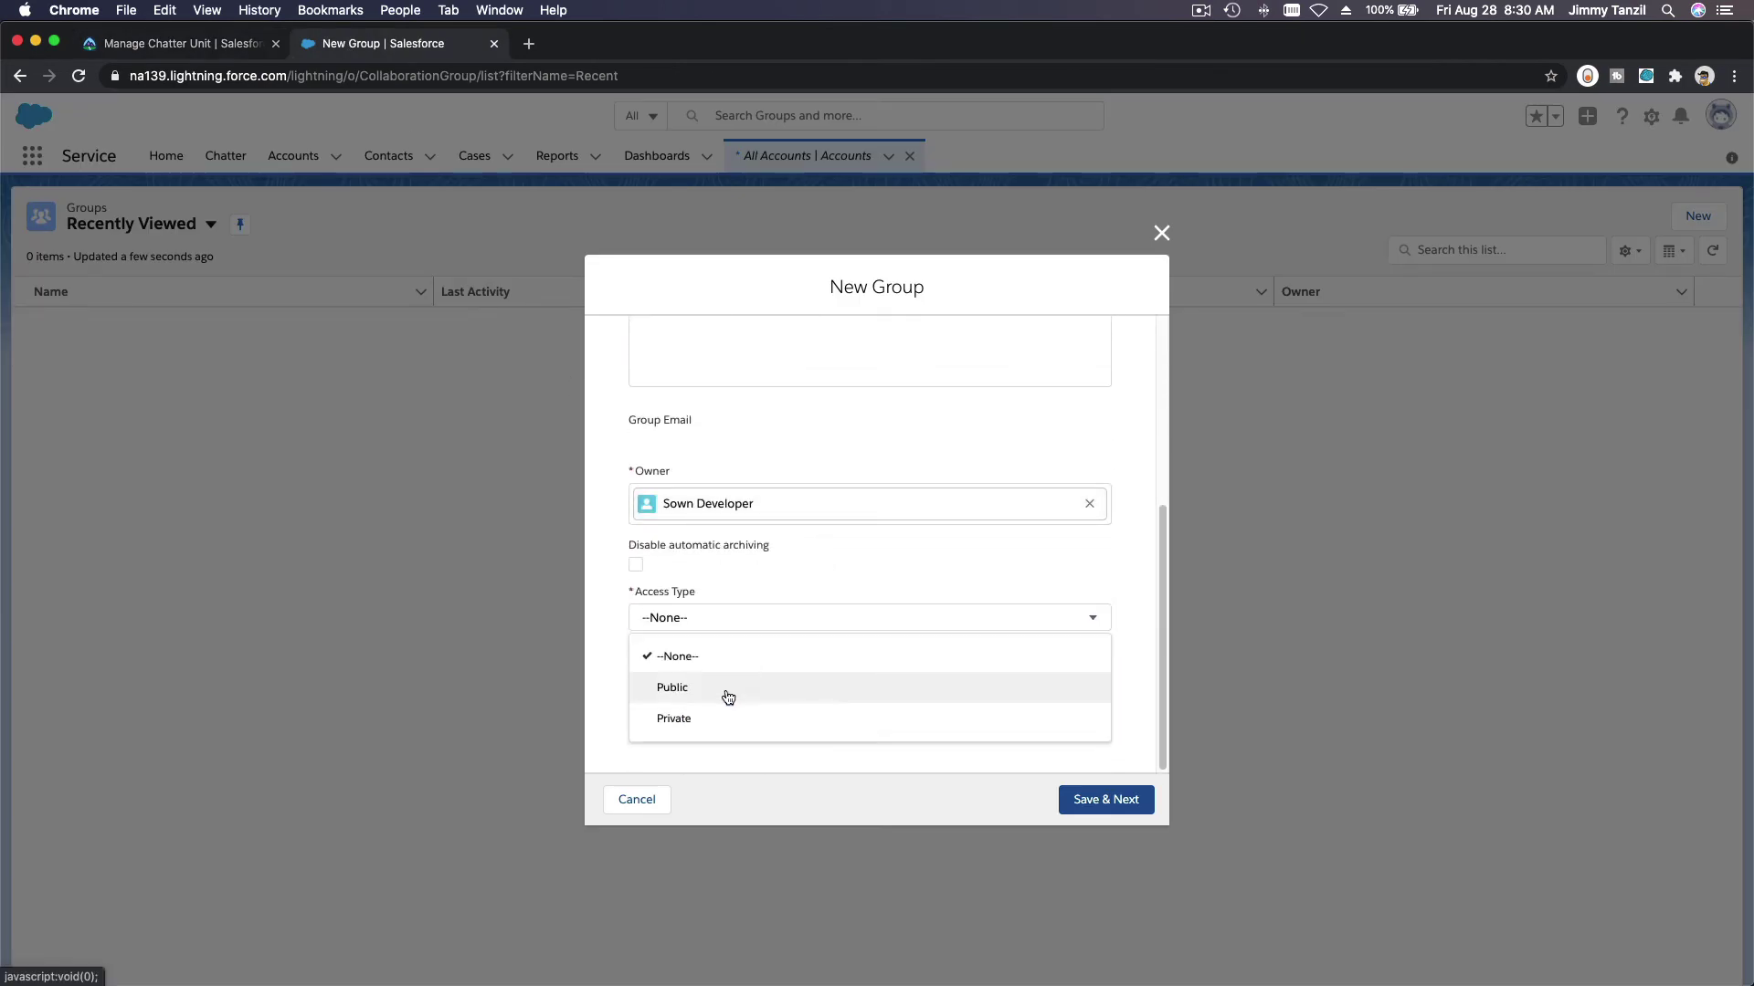
{"action": "left_click", "coordinate": [728, 731]}
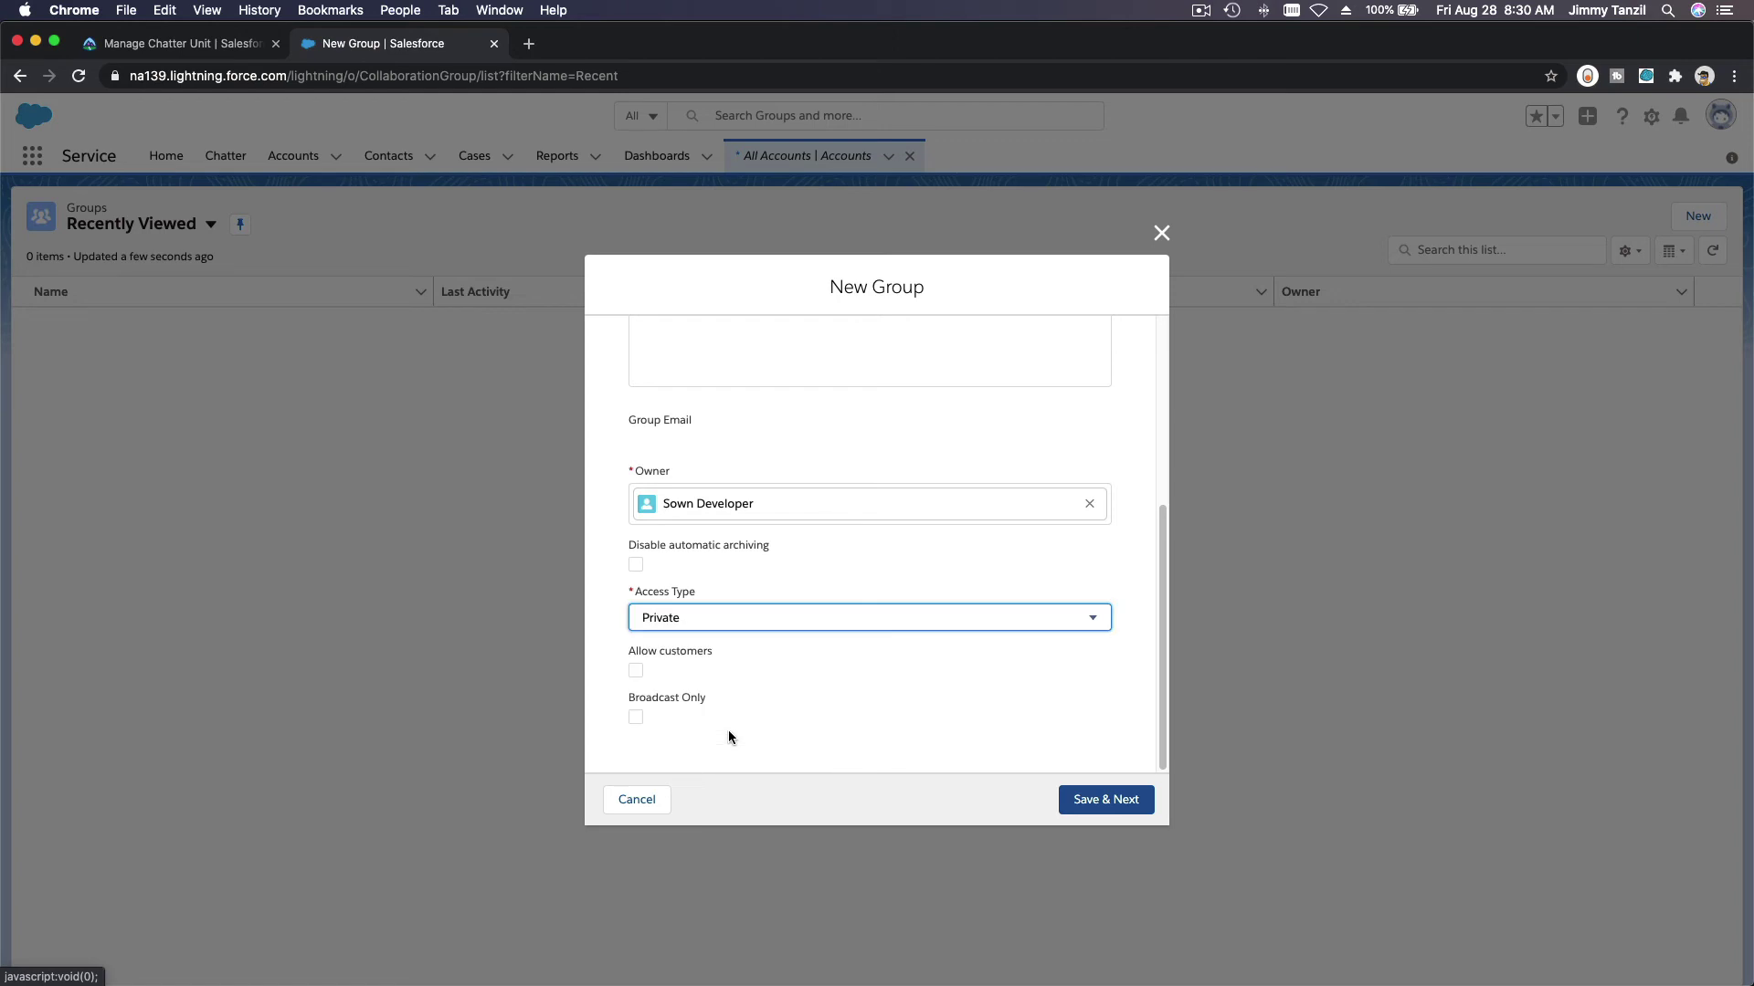
{"action": "left_click", "coordinate": [636, 672]}
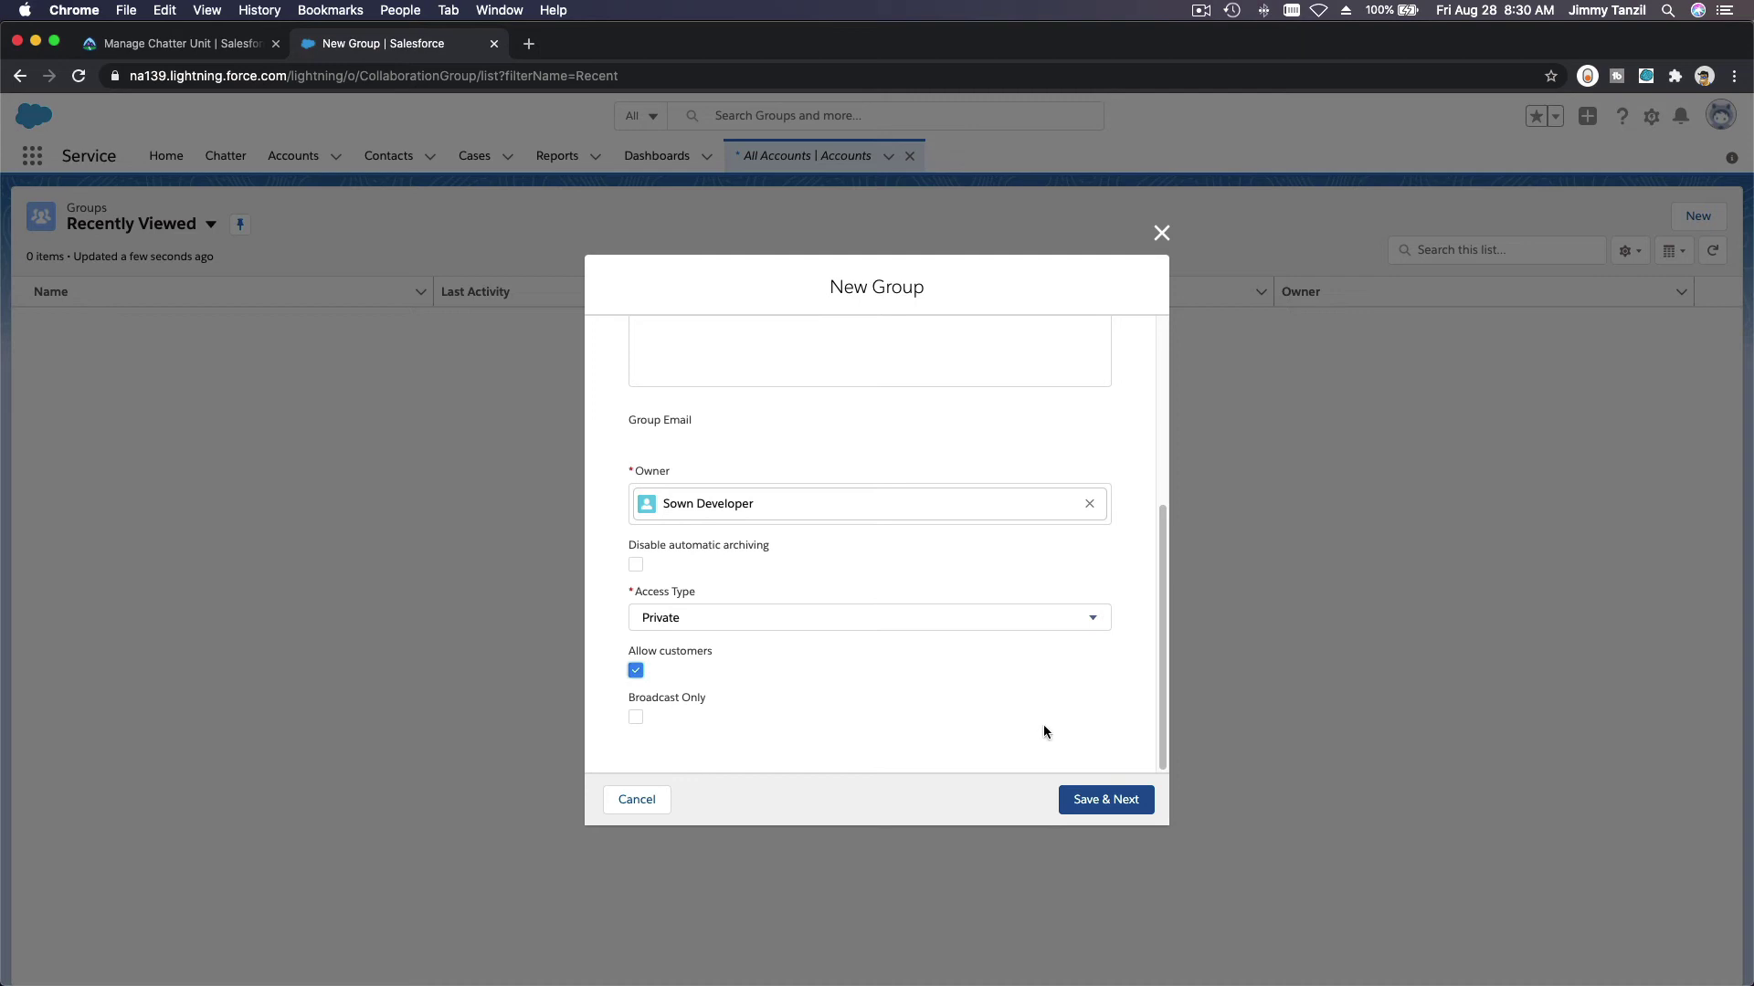
{"action": "left_click", "coordinate": [1102, 800]}
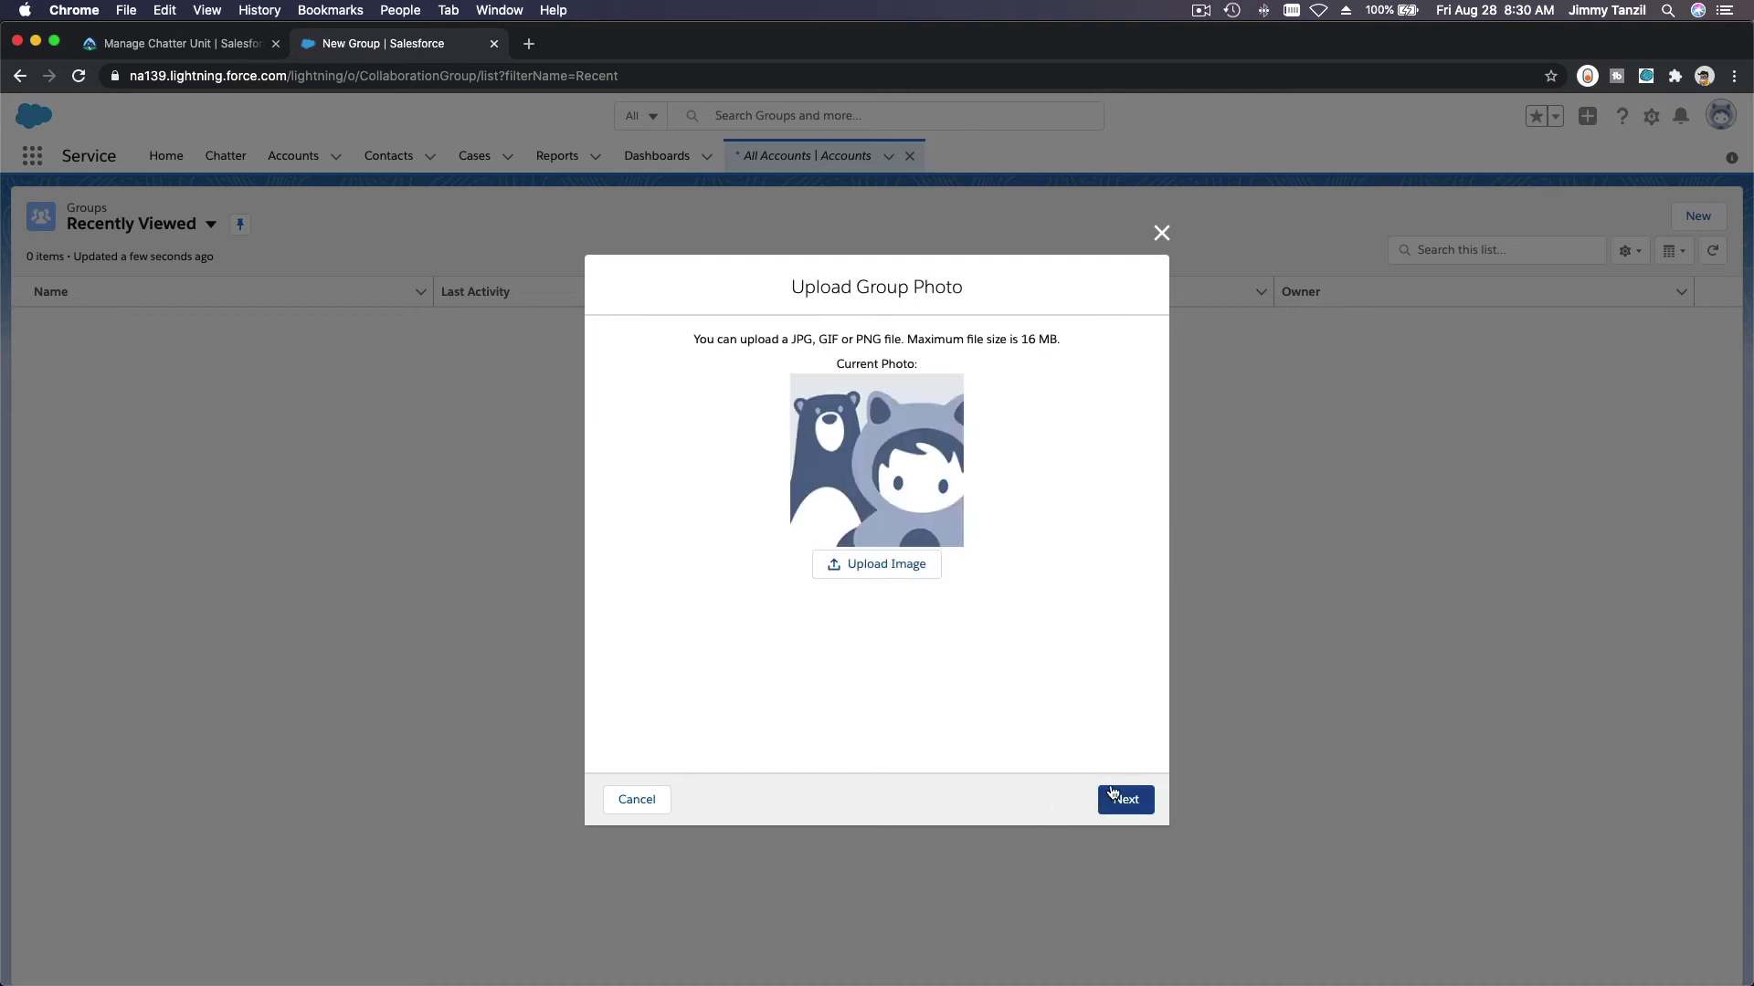
{"action": "left_click", "coordinate": [1111, 798]}
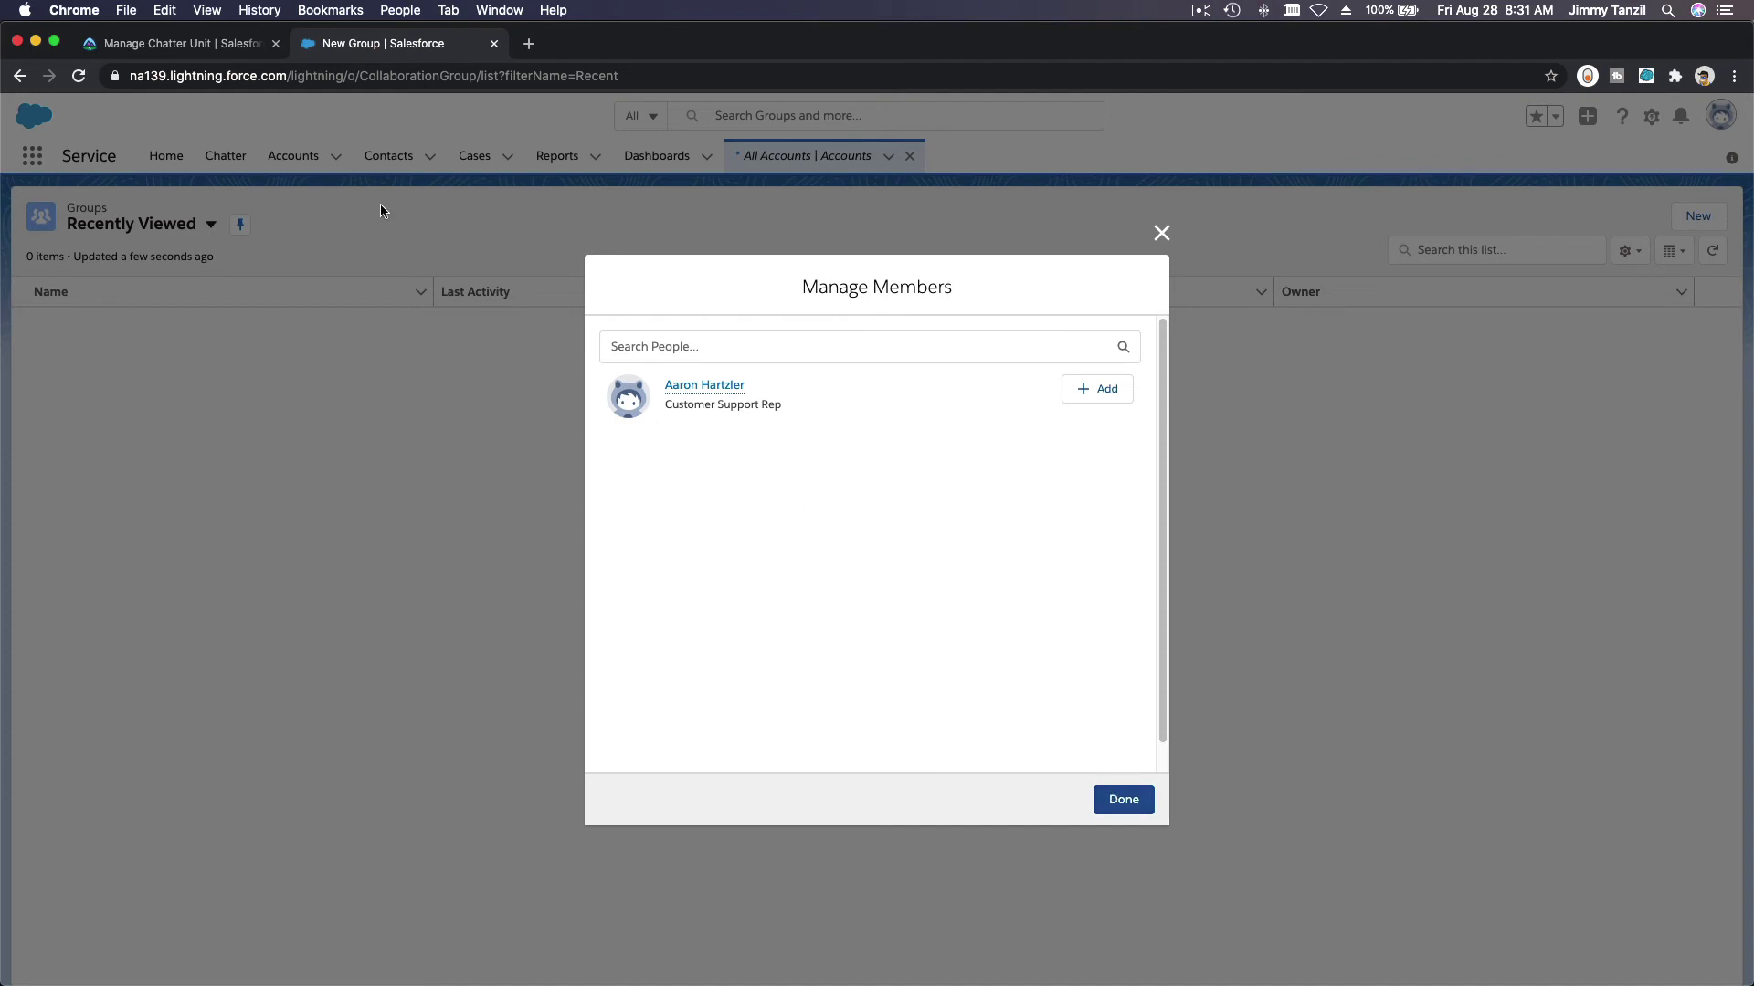
Step: Check Trailhead's member list, then add the listed Customer Support Rep and a searched-for second rep
{"action": "left_click", "coordinate": [176, 48]}
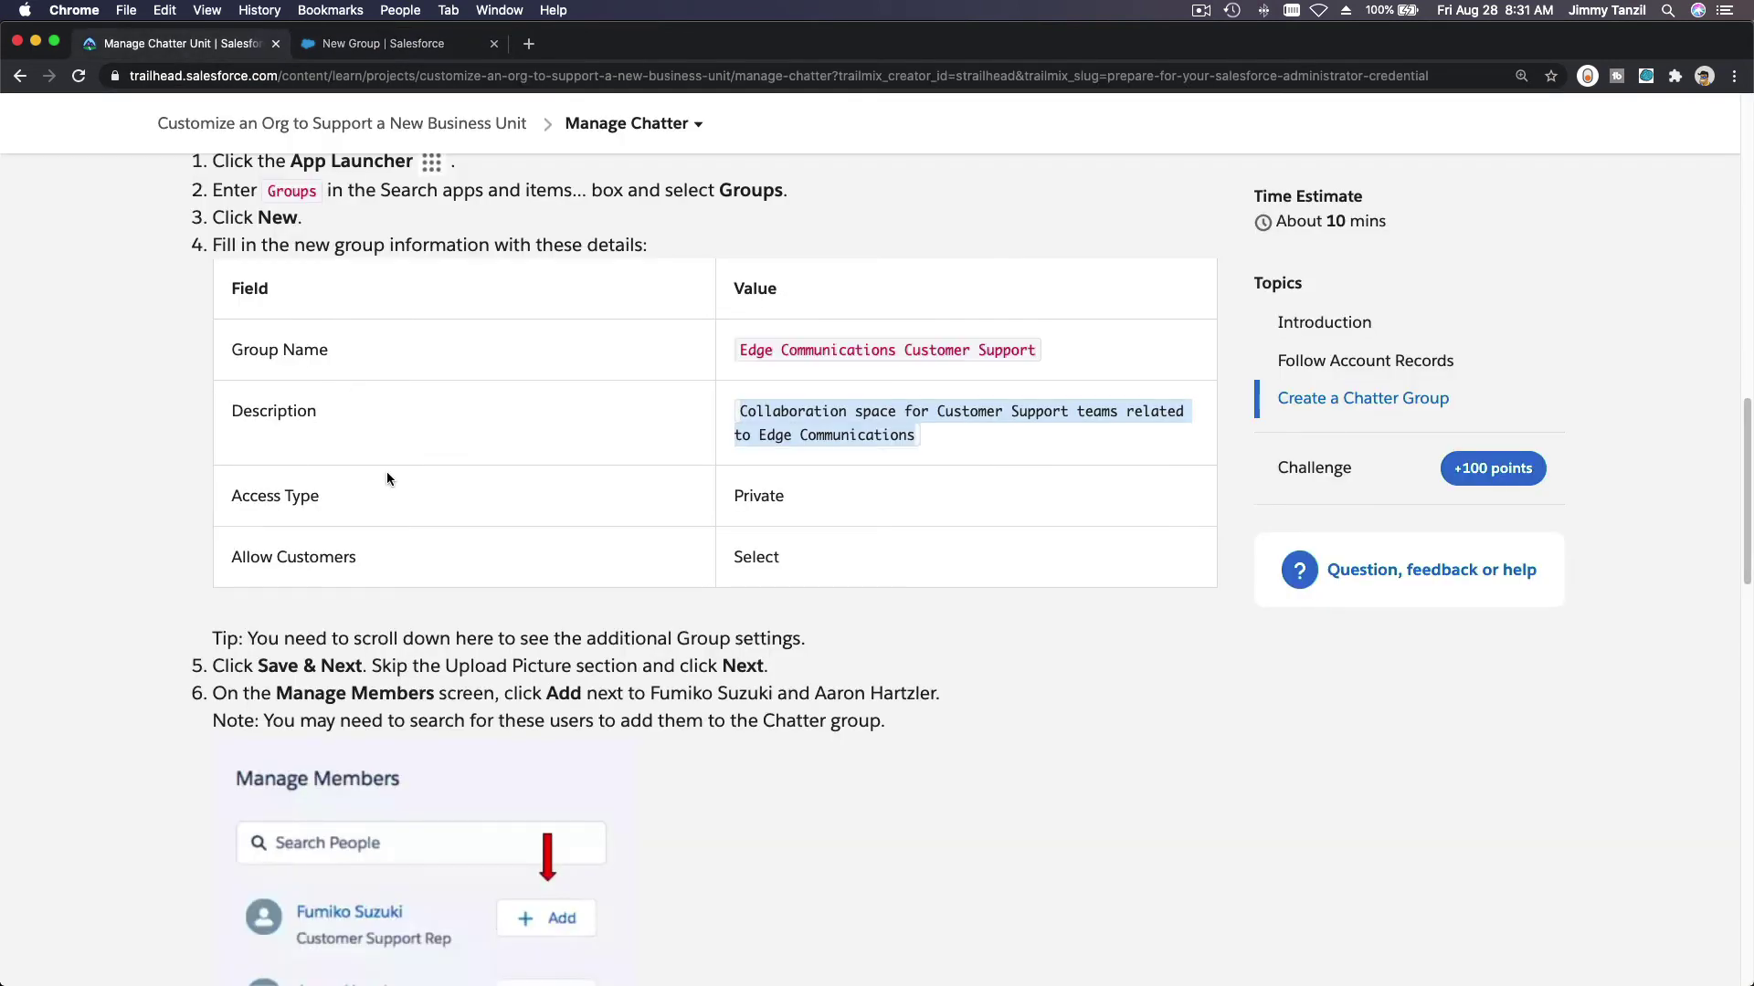
{"action": "scroll", "coordinate": [386, 471], "scroll_direction": "down", "scroll_amount": 5}
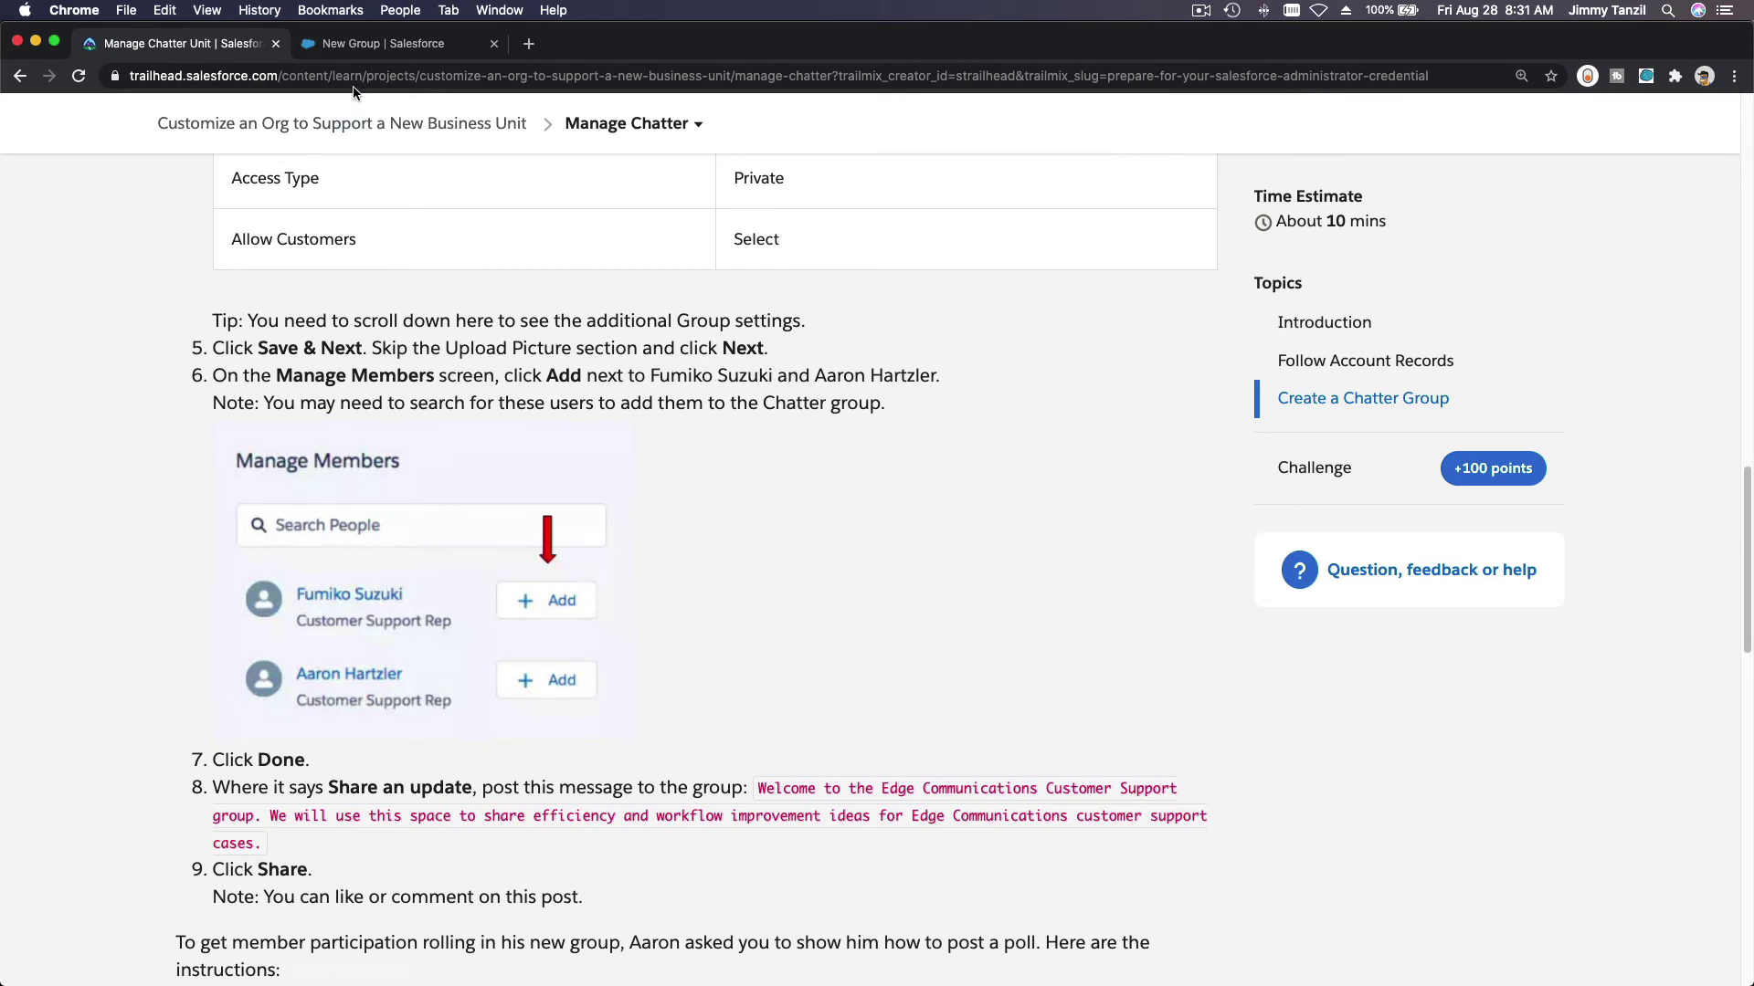
{"action": "left_click", "coordinate": [370, 46]}
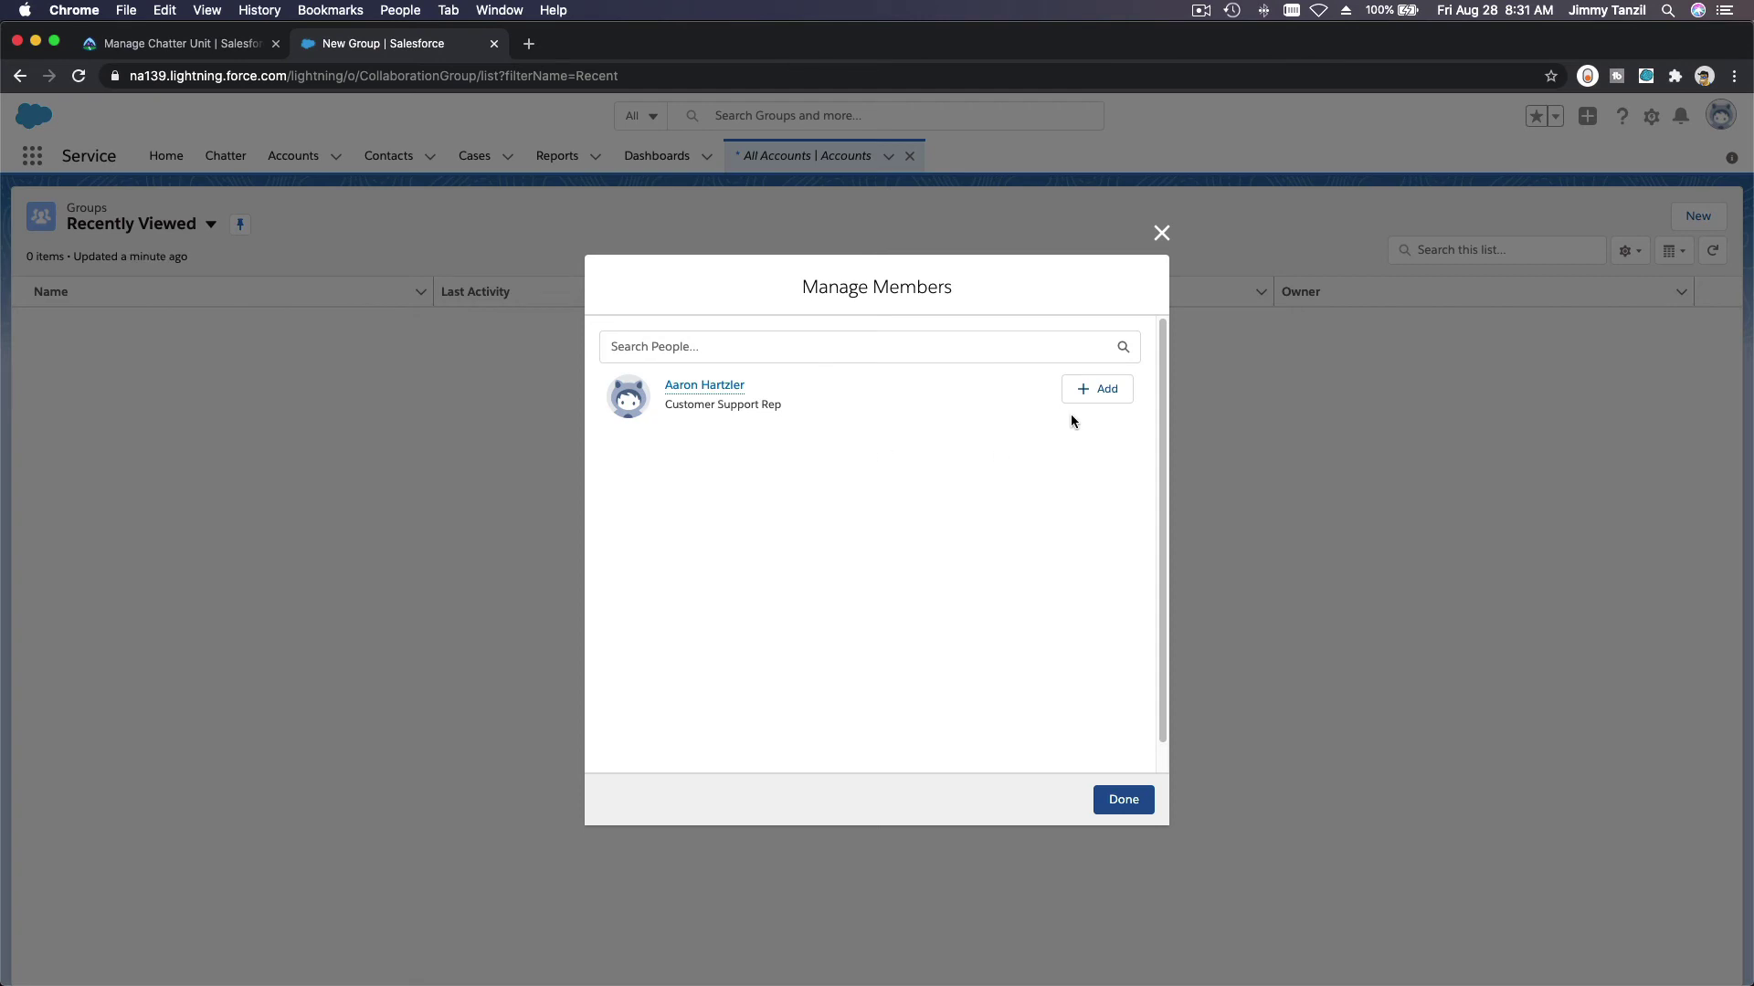
{"action": "left_click", "coordinate": [1100, 395]}
{"action": "left_click", "coordinate": [804, 350]}
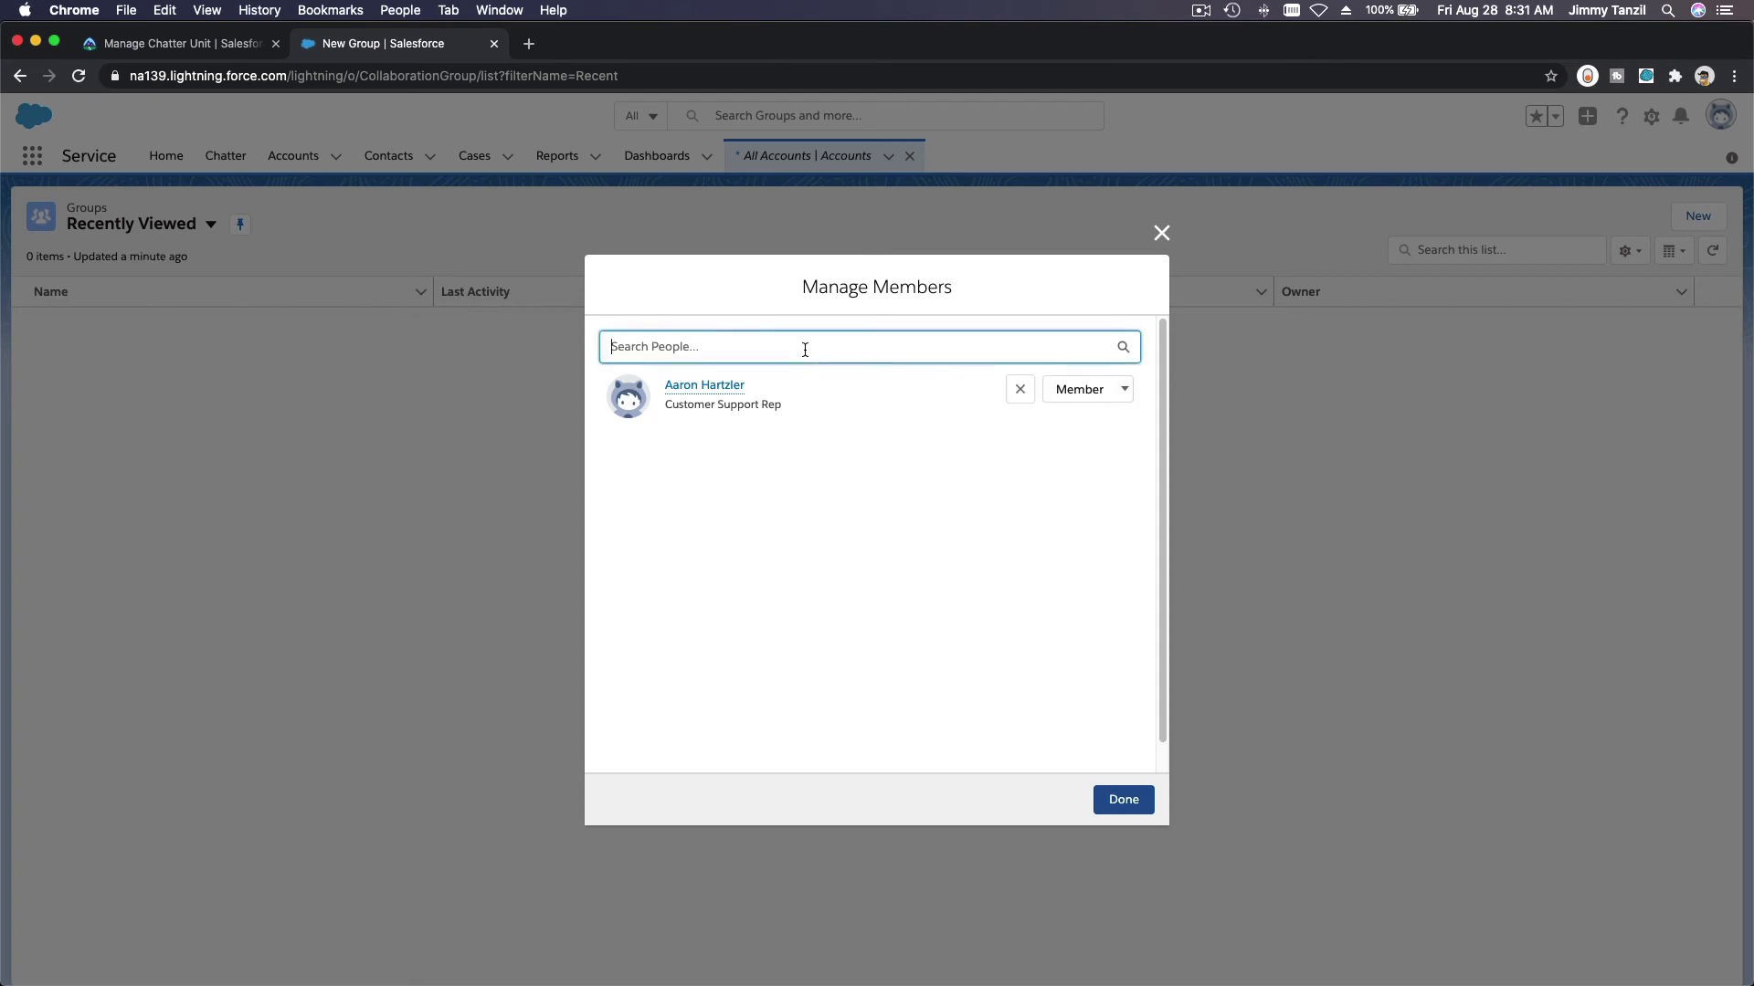
{"action": "type", "text": "fumiko"}
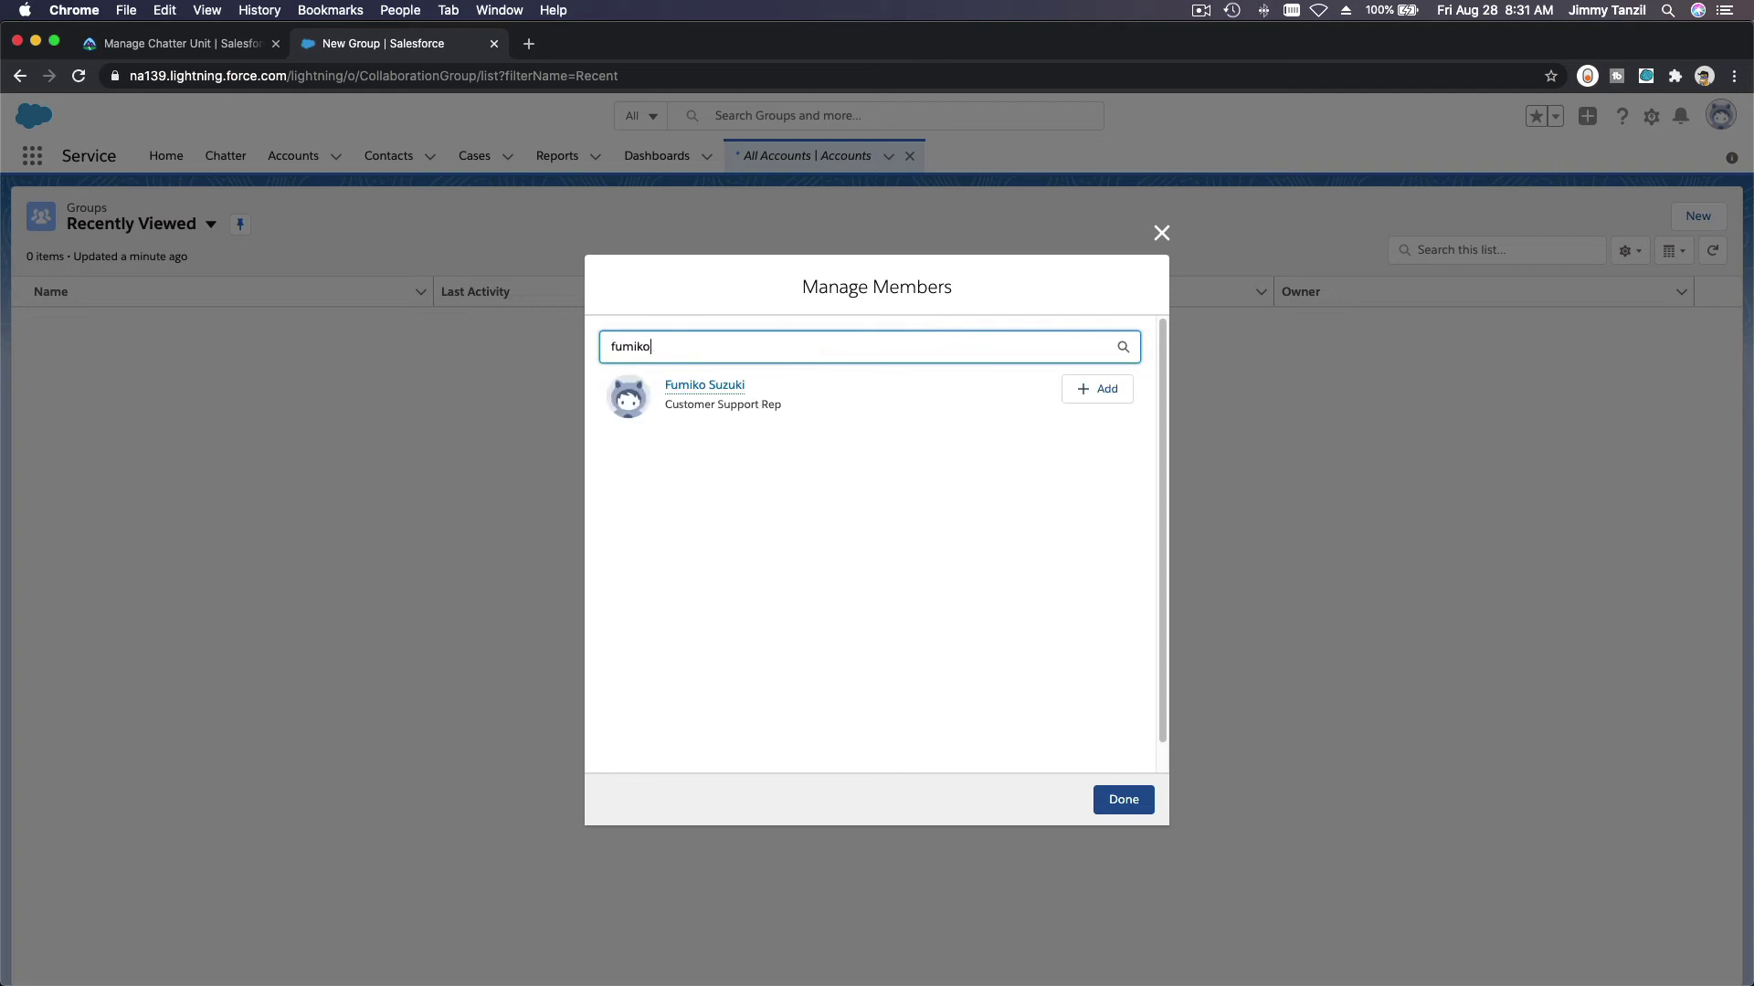
{"action": "left_click", "coordinate": [1107, 390]}
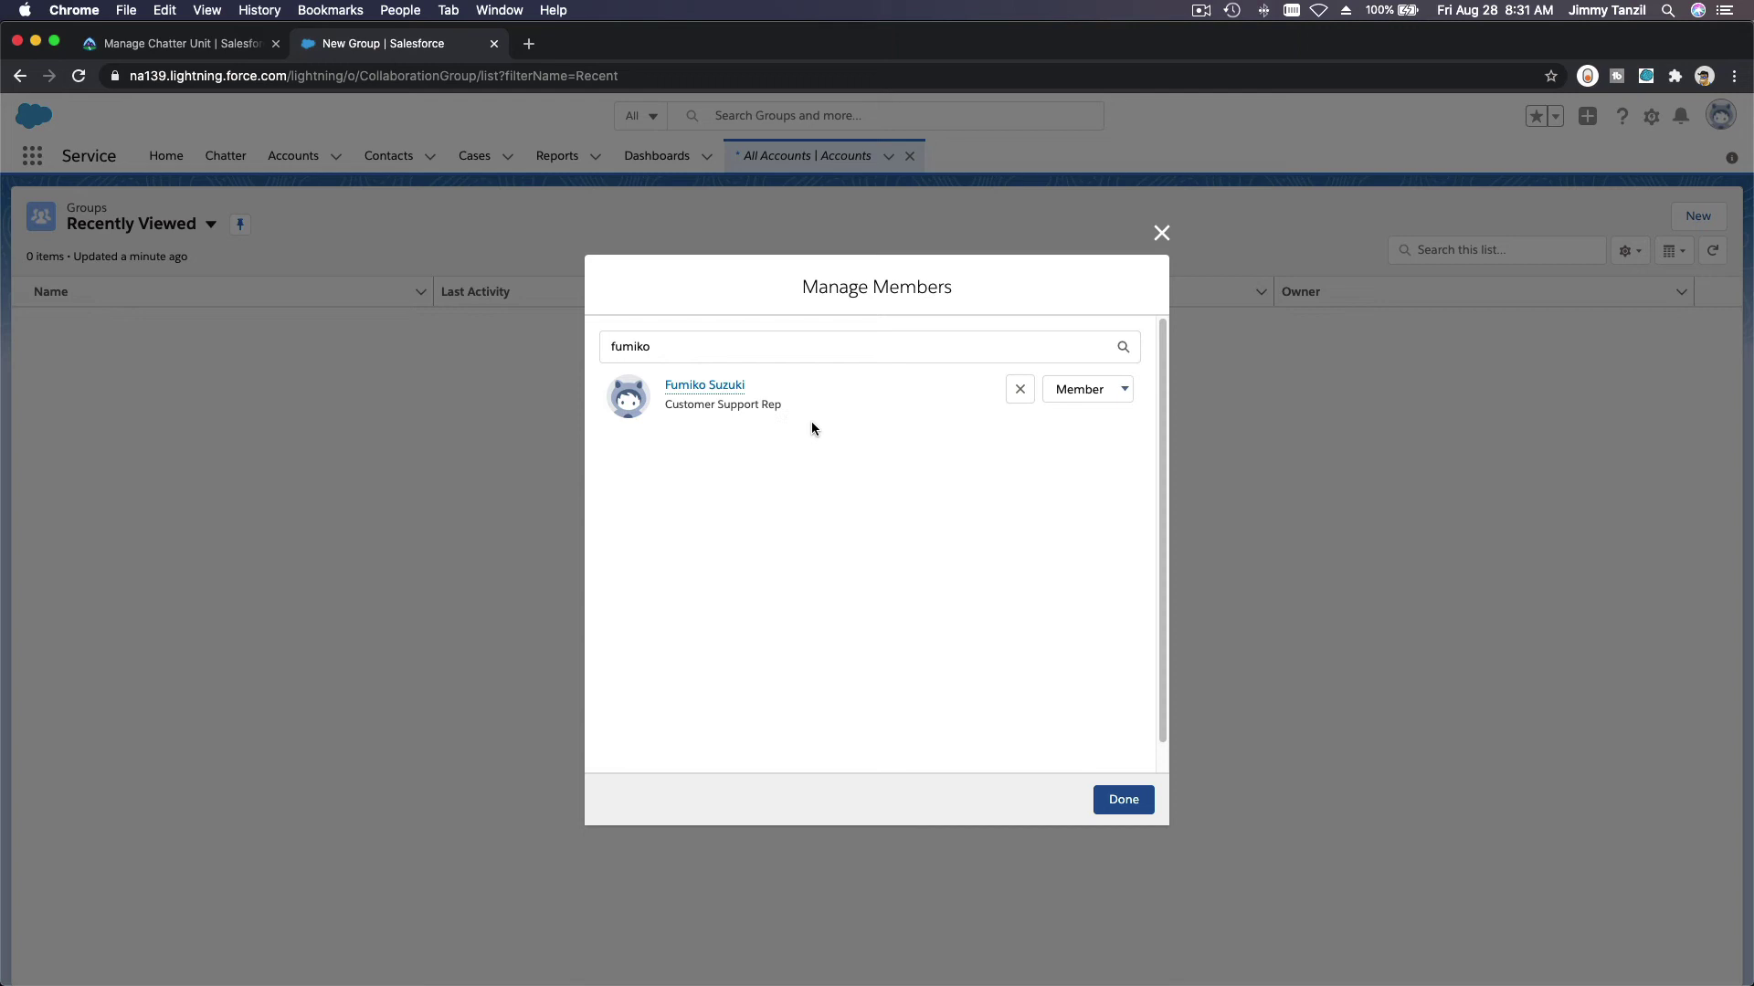
Step: Search Search People for the remaining Customer Support Rep, then finish managing members
{"action": "left_click", "coordinate": [946, 354]}
{"action": "key", "text": "BackSpace"}
{"action": "key", "text": "BackSpace"}
{"action": "key", "text": "BackSpace"}
{"action": "key", "text": "BackSpace"}
{"action": "key", "text": "BackSpace"}
{"action": "key", "text": "BackSpace"}
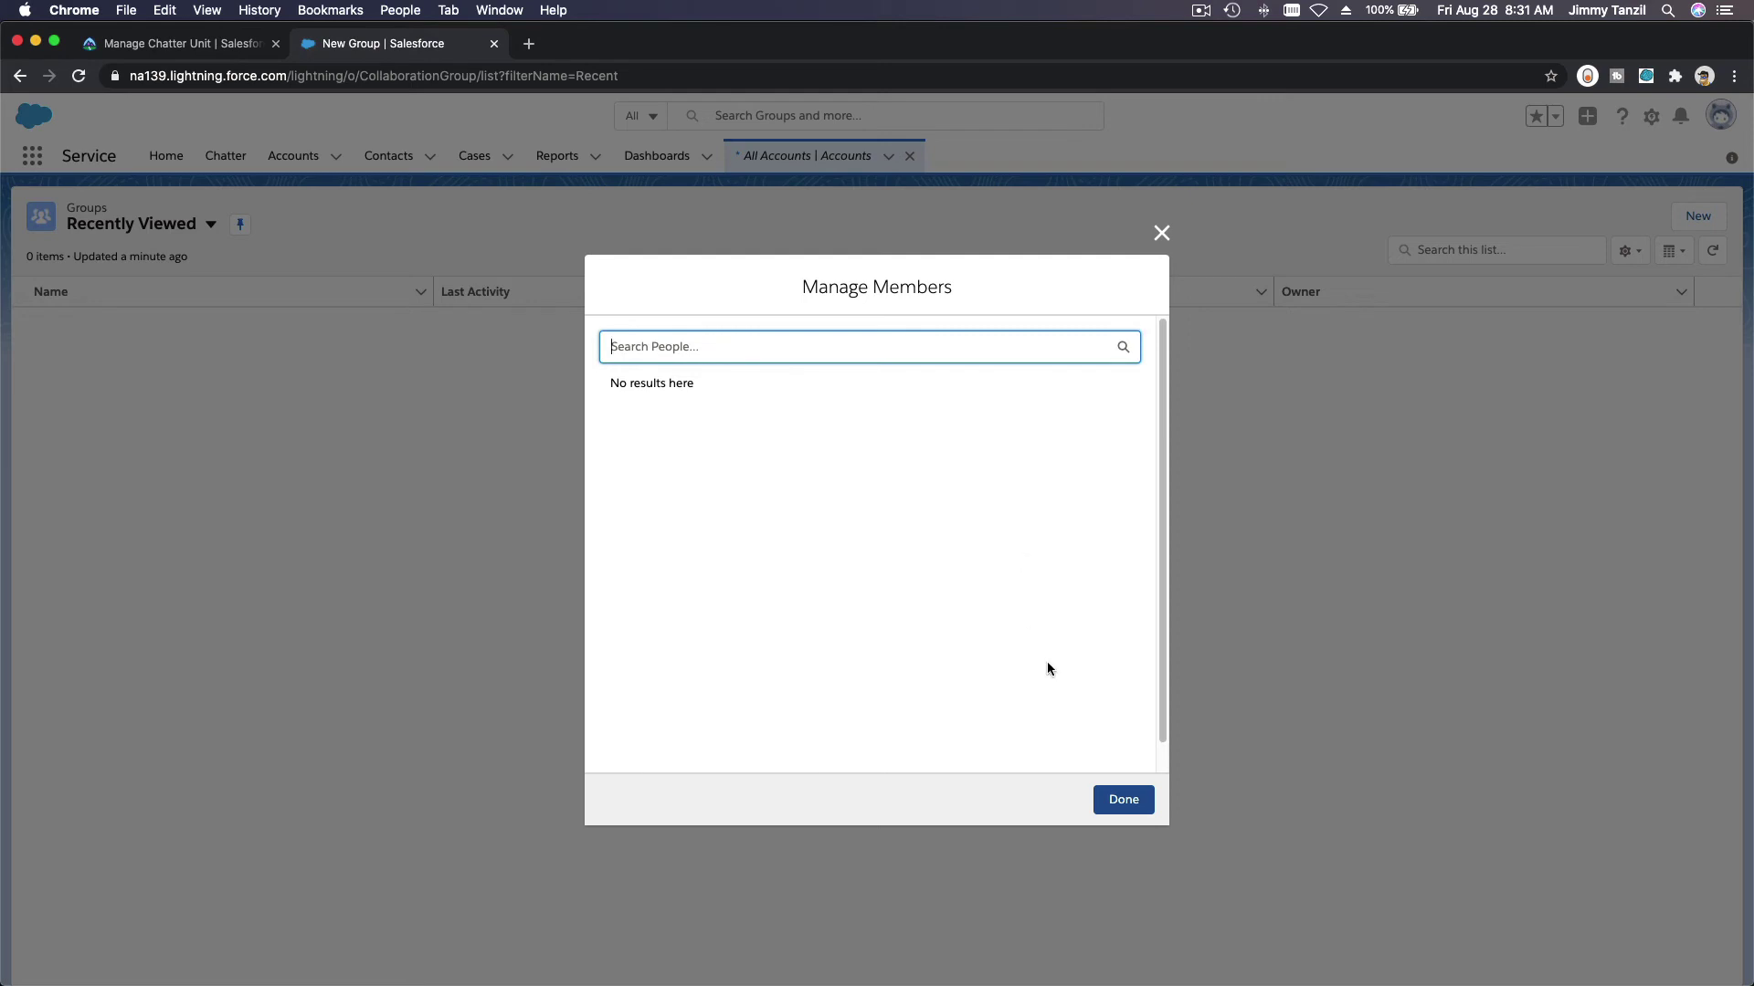
{"action": "type", "text": "fumiko"}
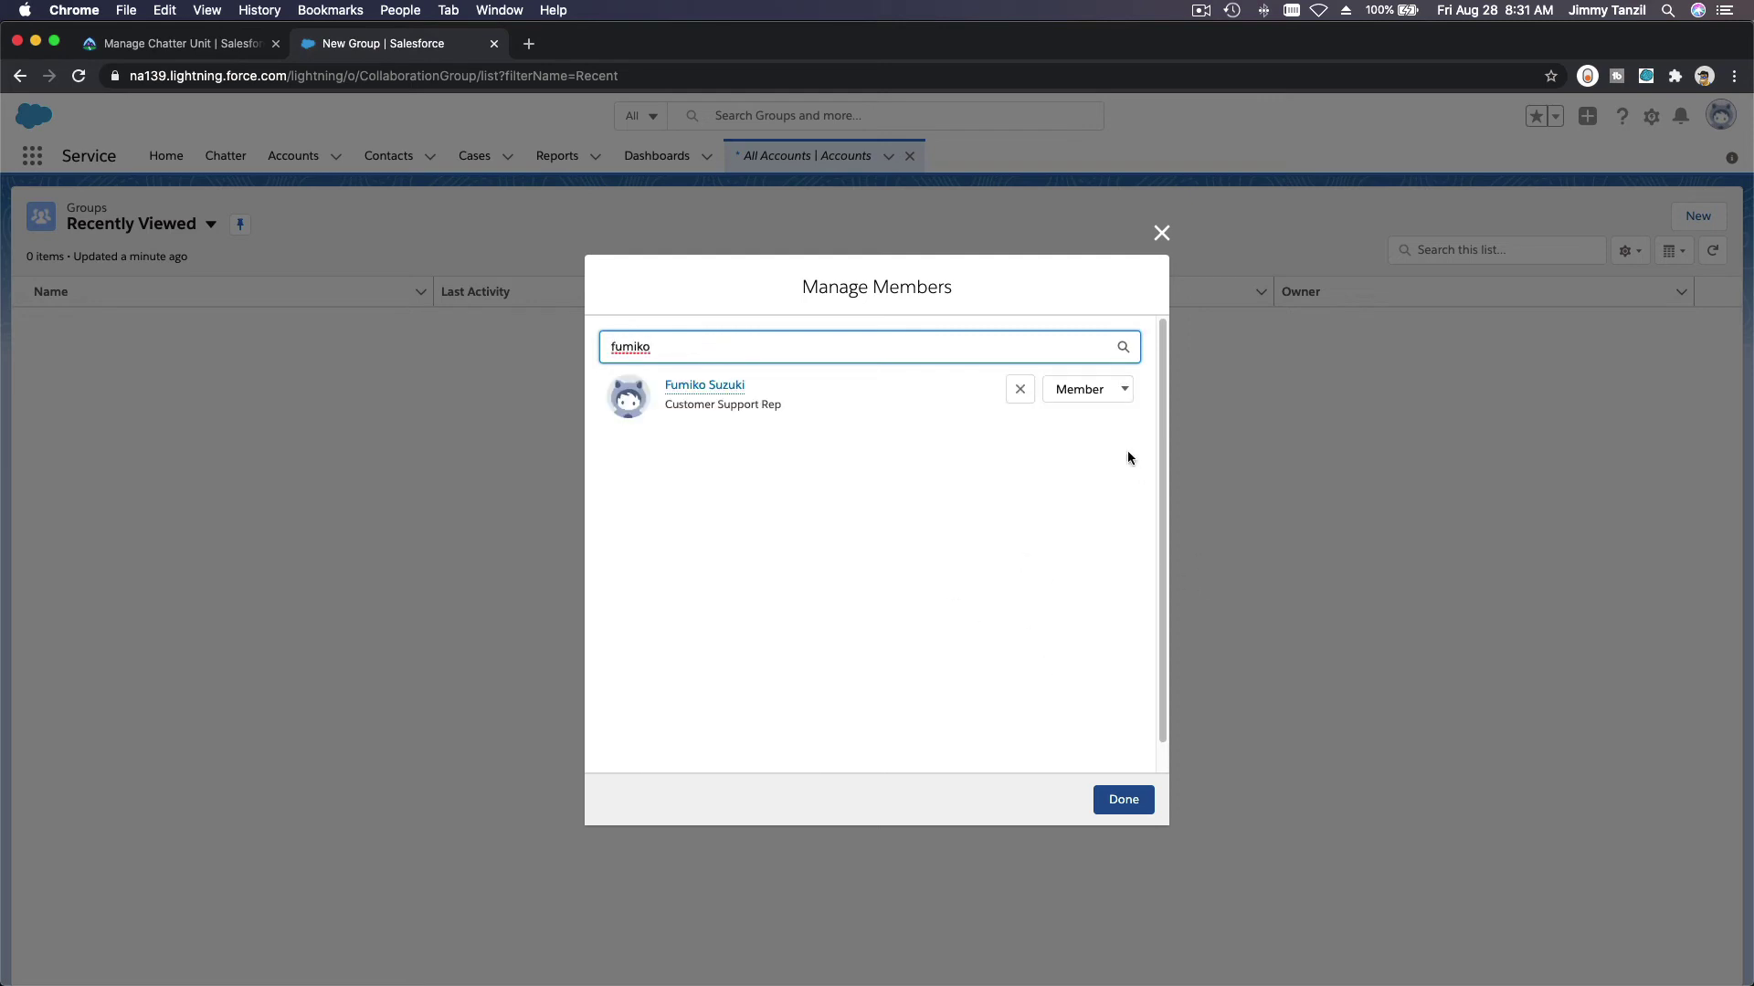
{"action": "double_click", "coordinate": [920, 344]}
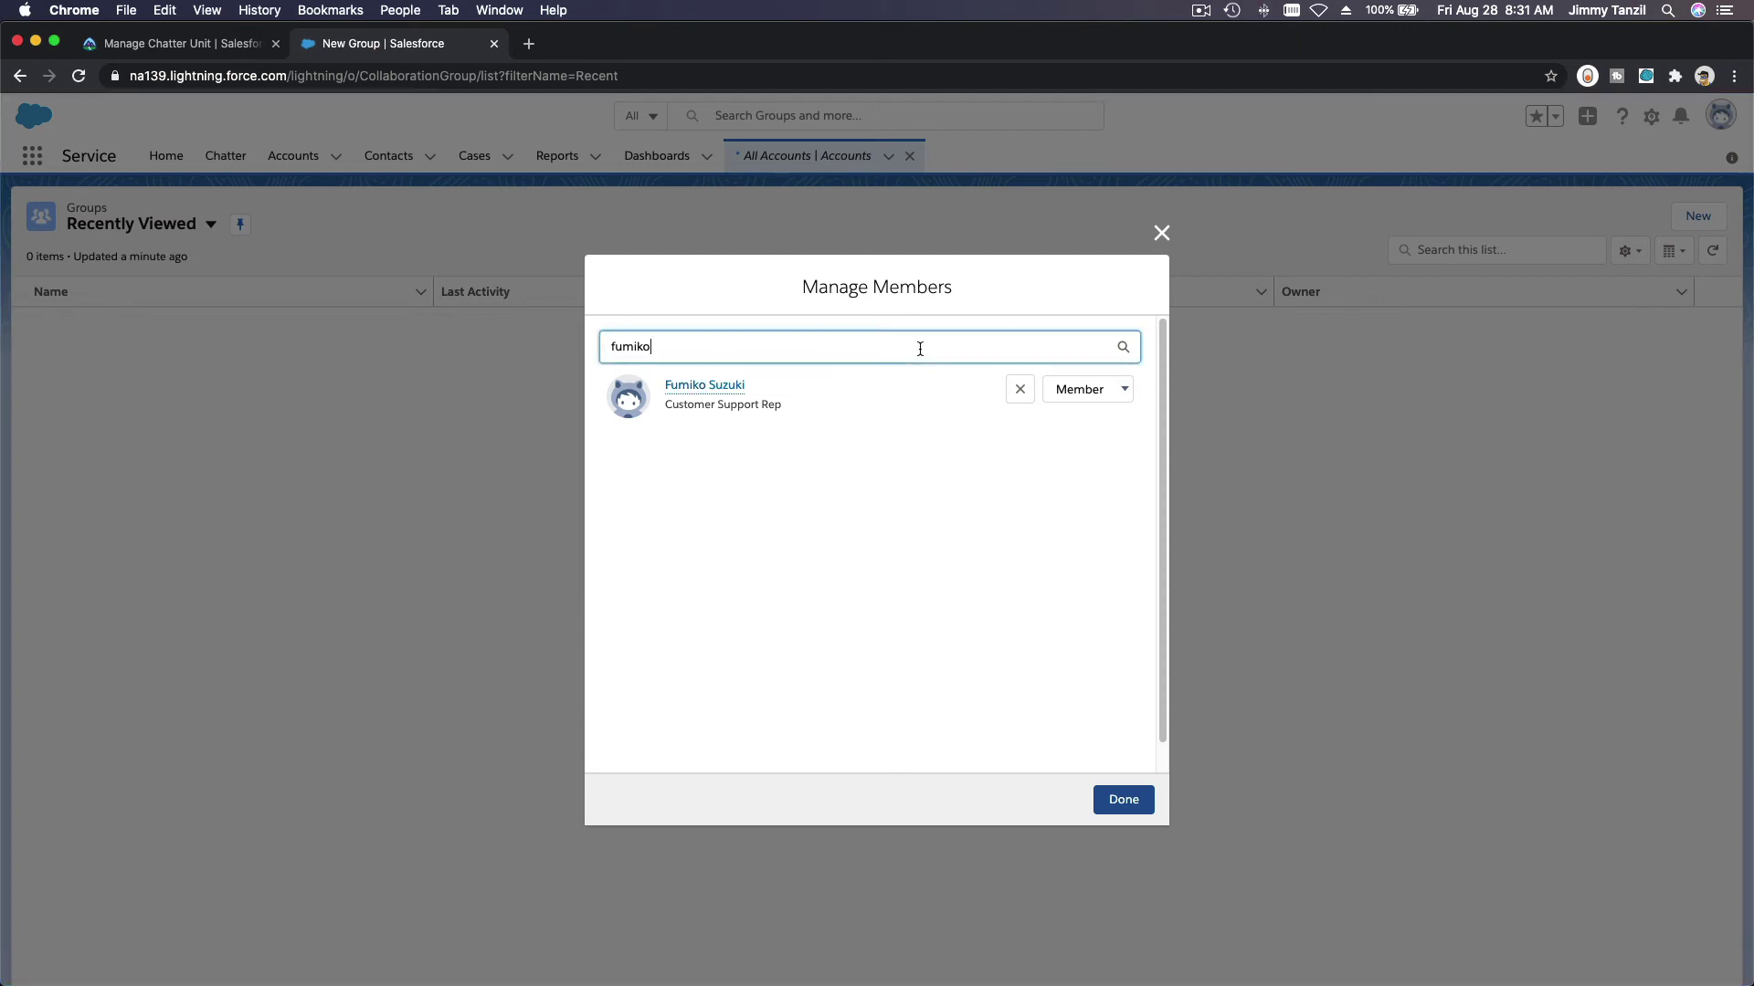
{"action": "type", "text": "aaron"}
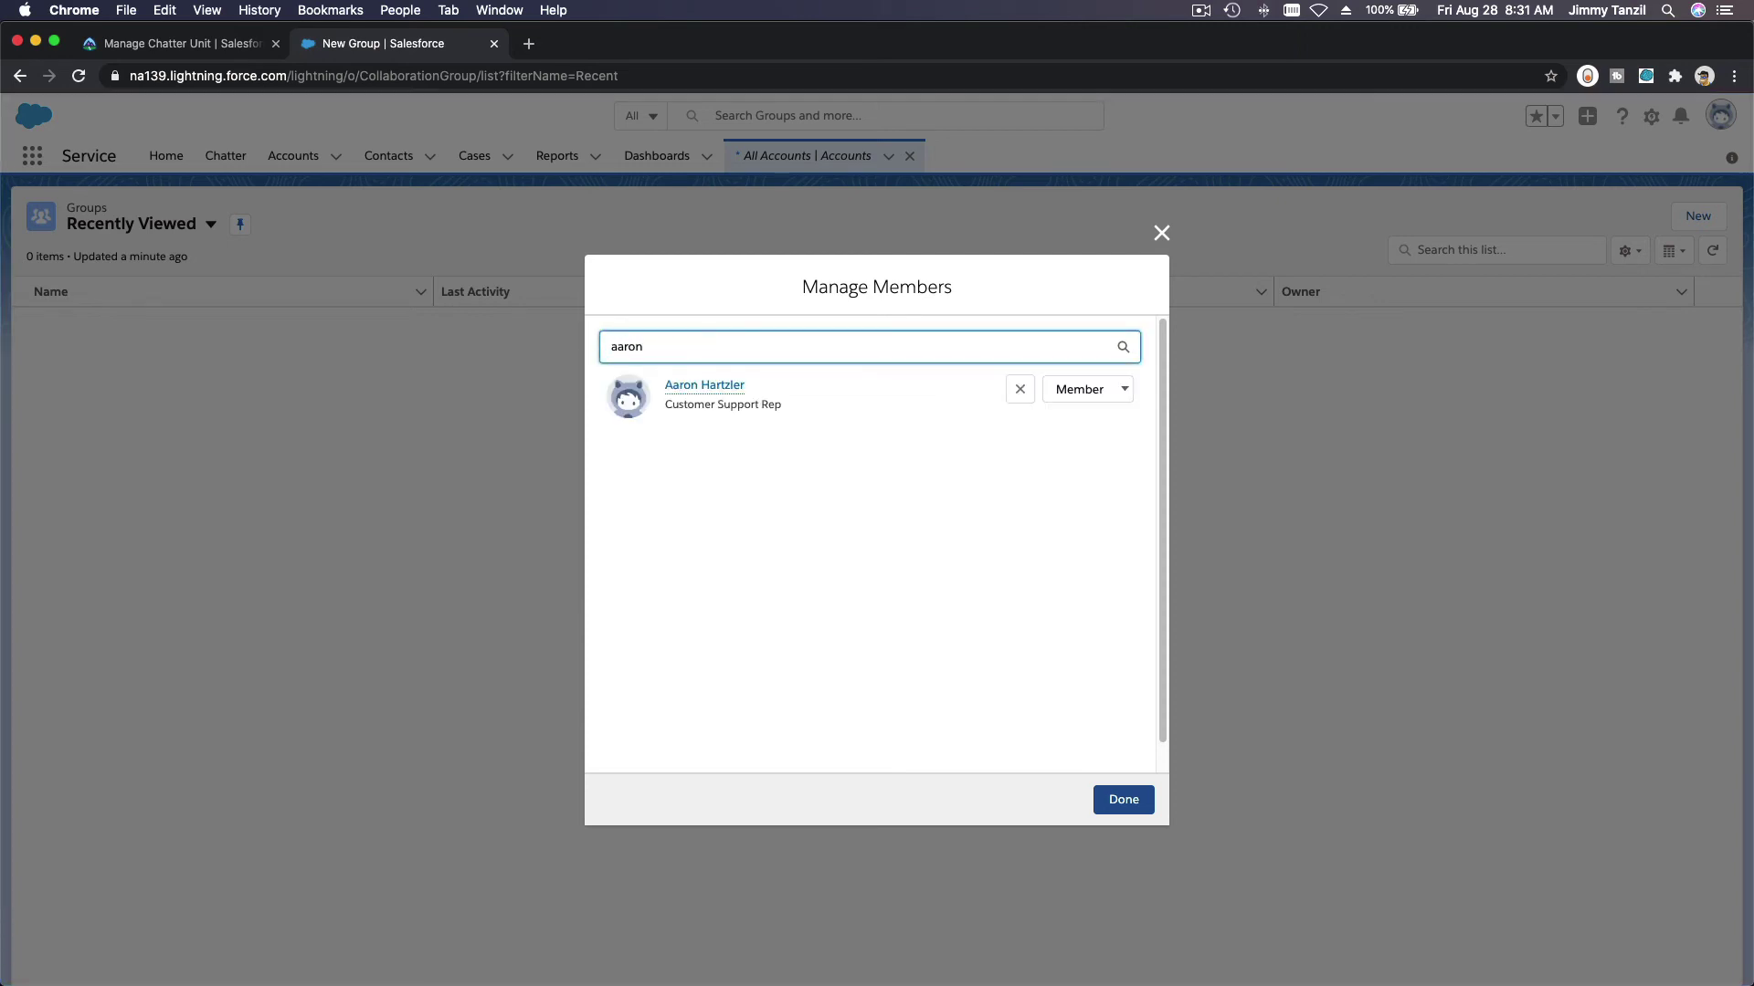
{"action": "left_click", "coordinate": [1129, 800]}
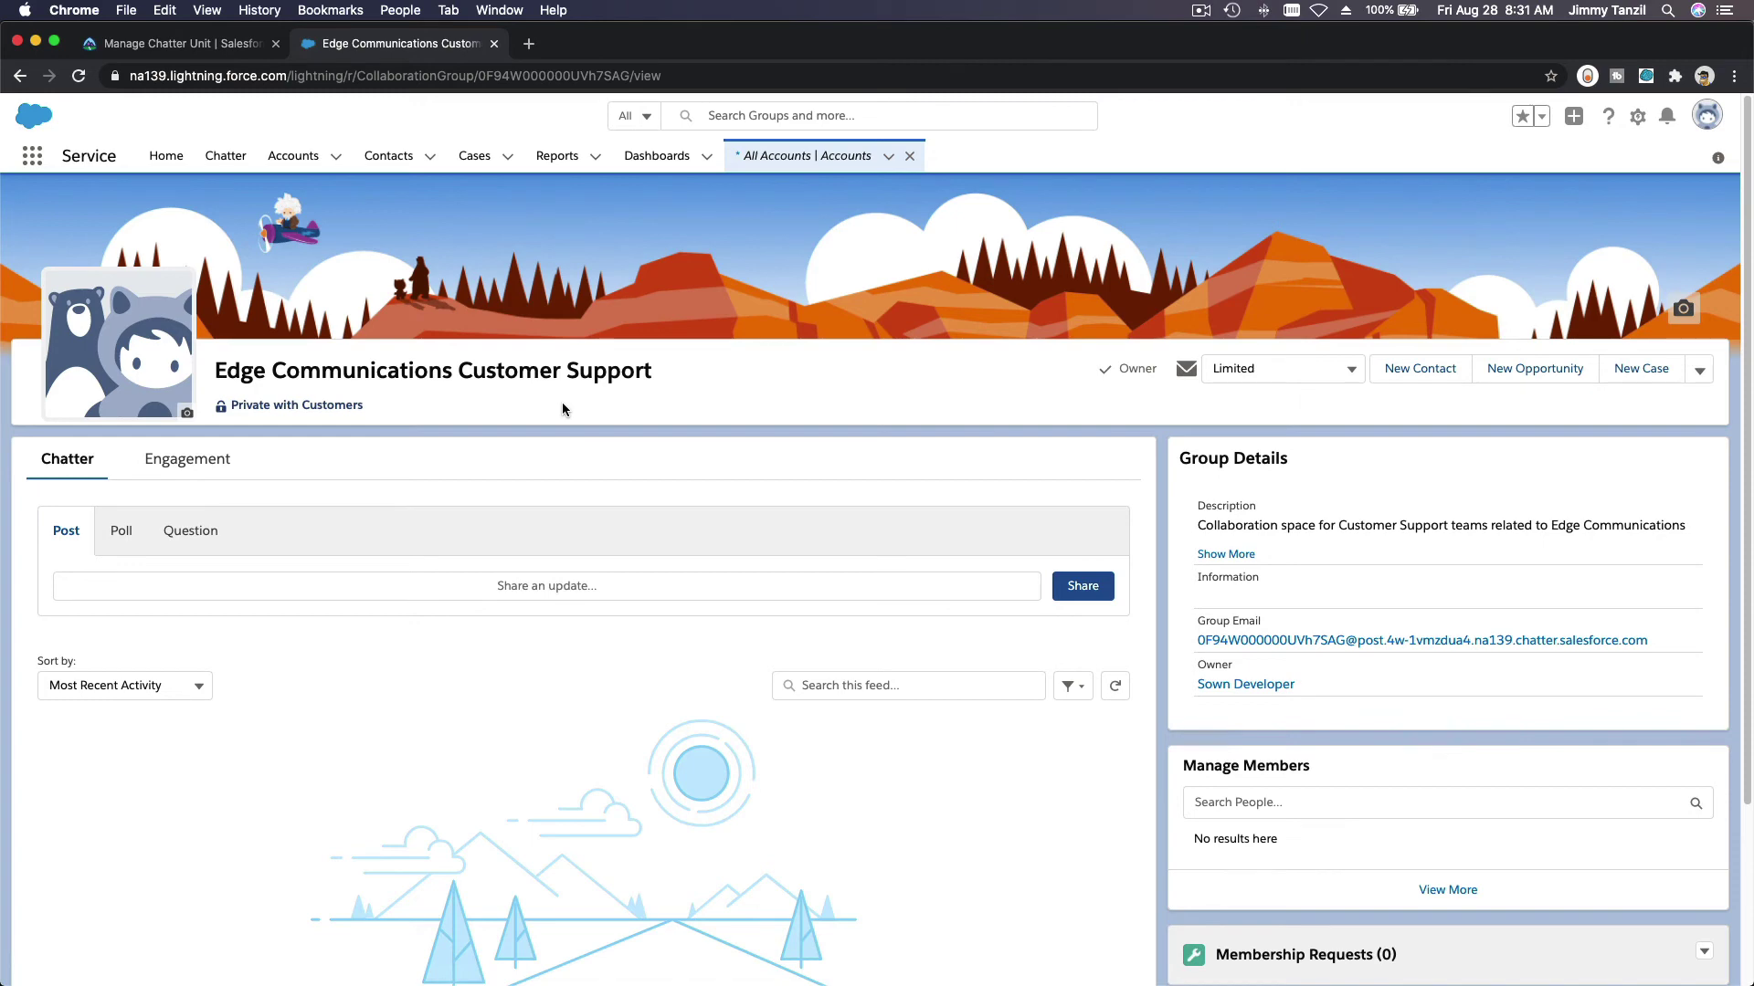
Step: Copy the welcome message from Trailhead and share it as a post in the group's feed
{"action": "scroll", "coordinate": [561, 404], "scroll_direction": "down", "scroll_amount": 5}
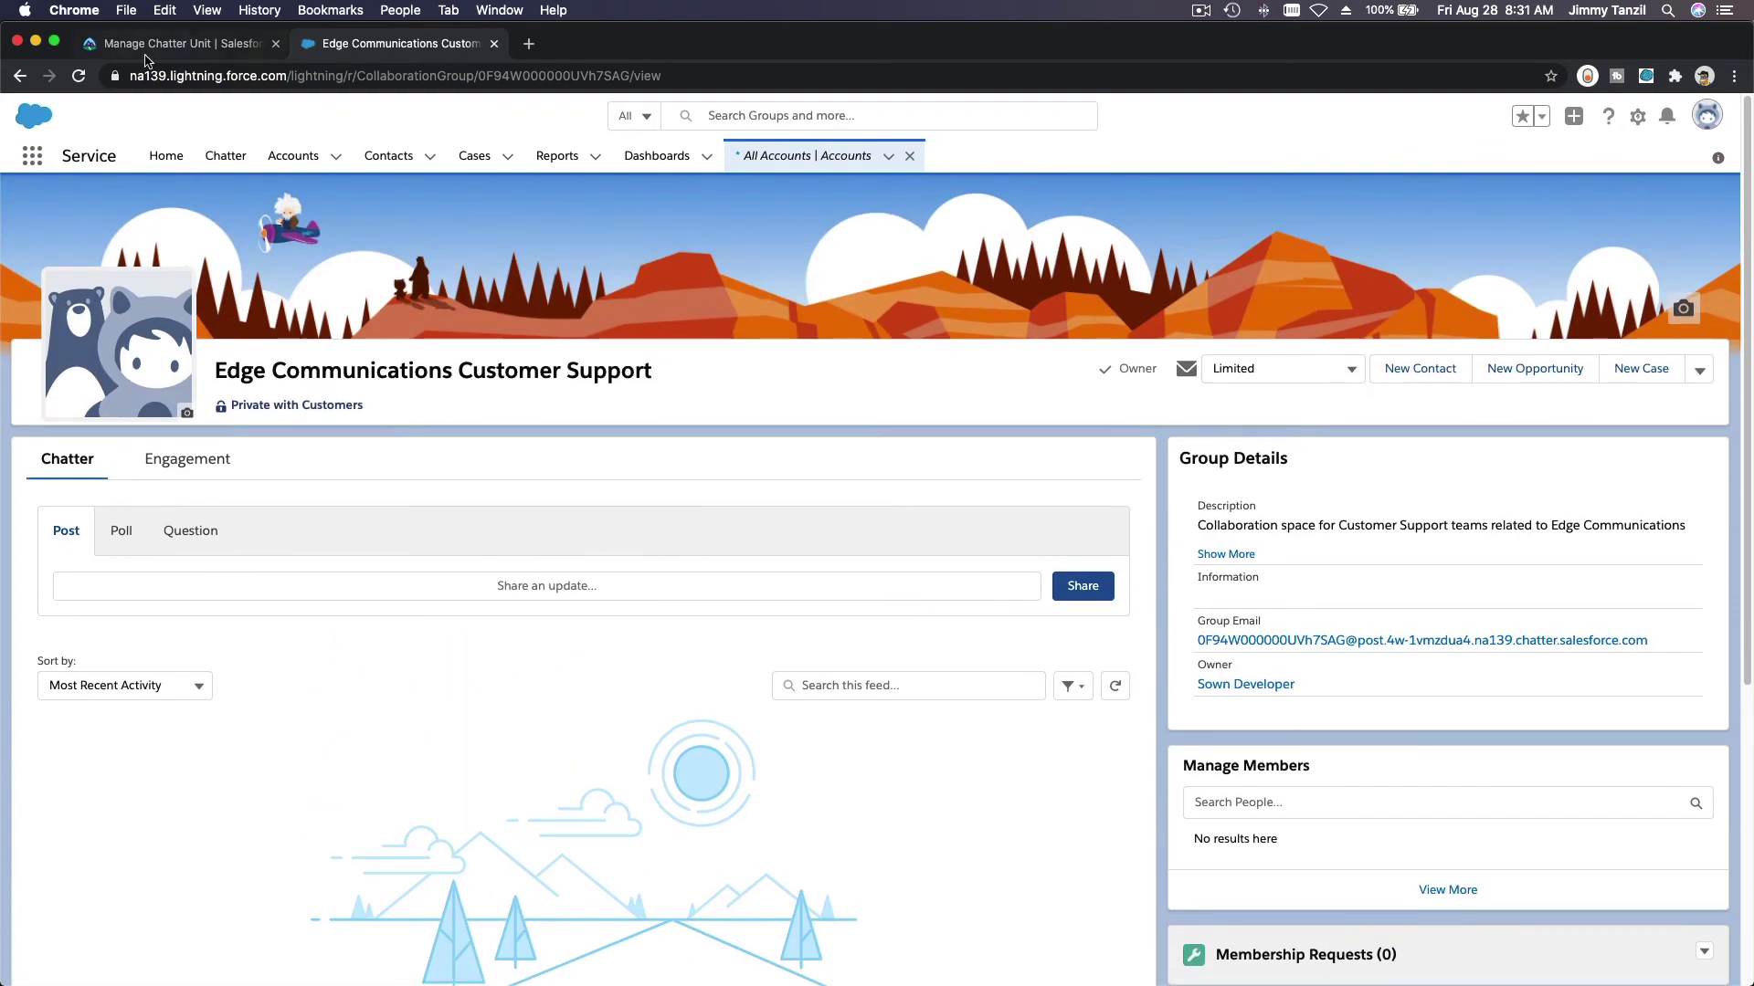
{"action": "left_click", "coordinate": [144, 52]}
{"action": "scroll", "coordinate": [662, 507], "scroll_direction": "down", "scroll_amount": 5}
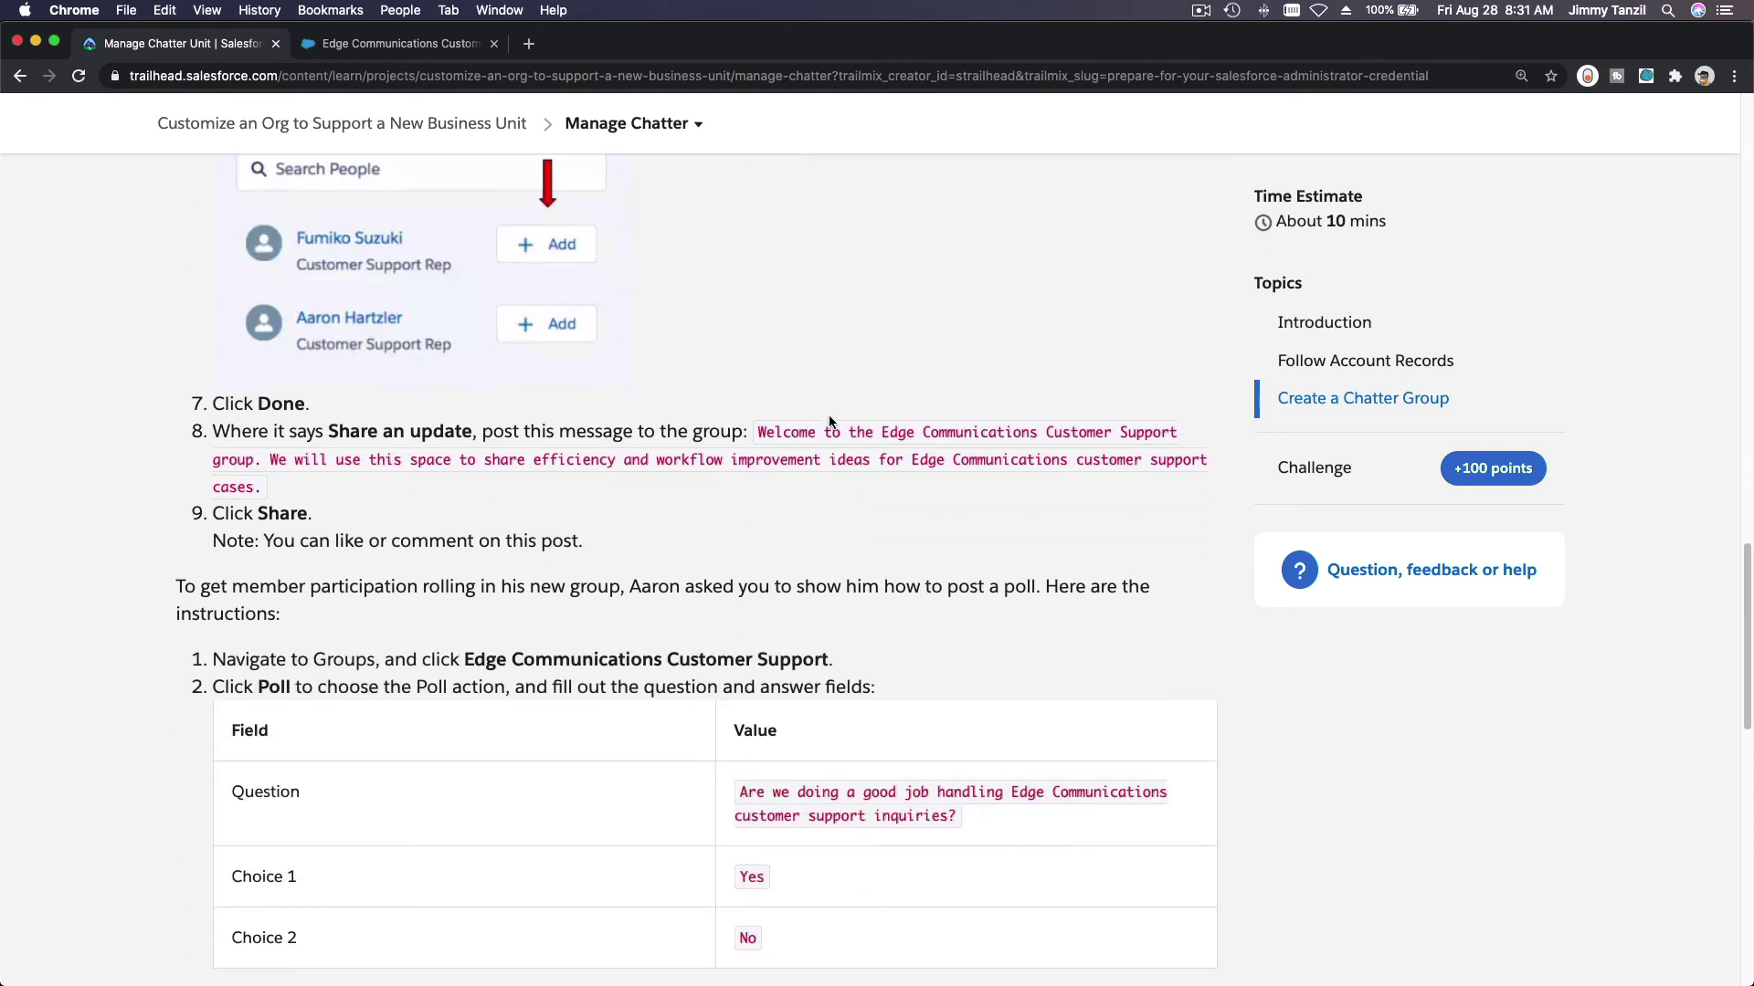
{"action": "left_click_drag", "start_coordinate": [757, 430], "coordinate": [274, 486]}
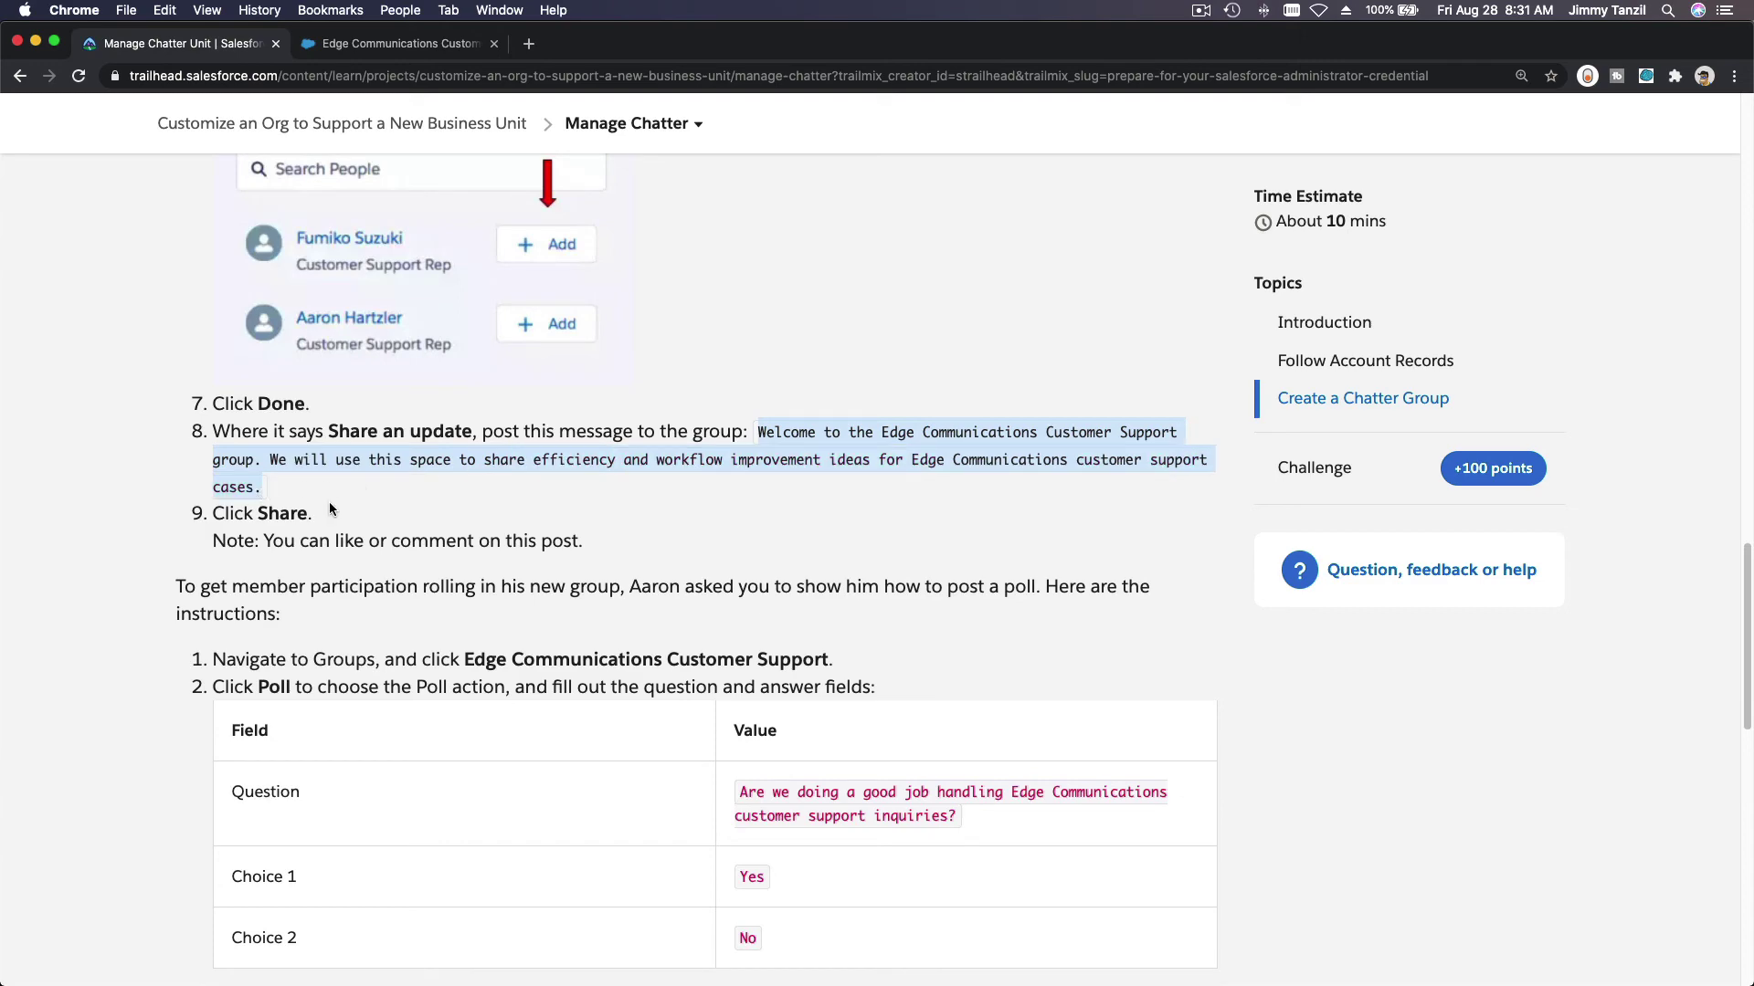
{"action": "key", "text": "super+c"}
{"action": "left_click", "coordinate": [356, 44]}
{"action": "scroll", "coordinate": [1260, 448], "scroll_direction": "down", "scroll_amount": 1}
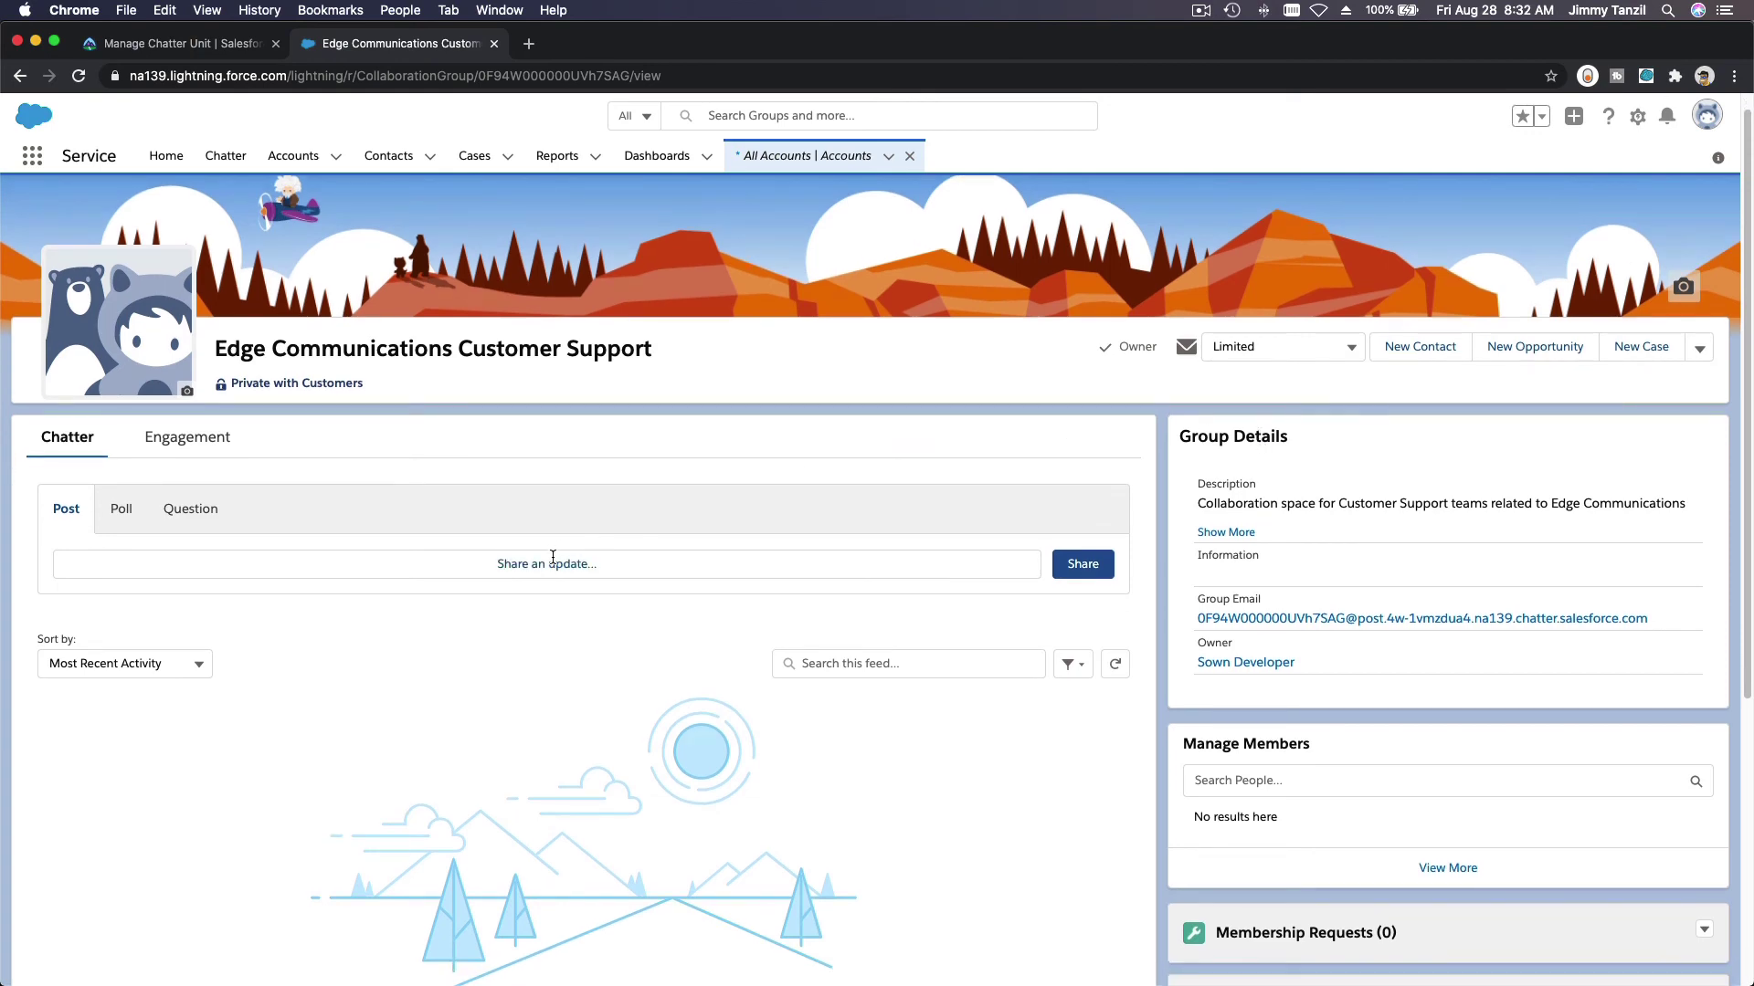
{"action": "left_click", "coordinate": [552, 559]}
{"action": "key", "text": "super+v"}
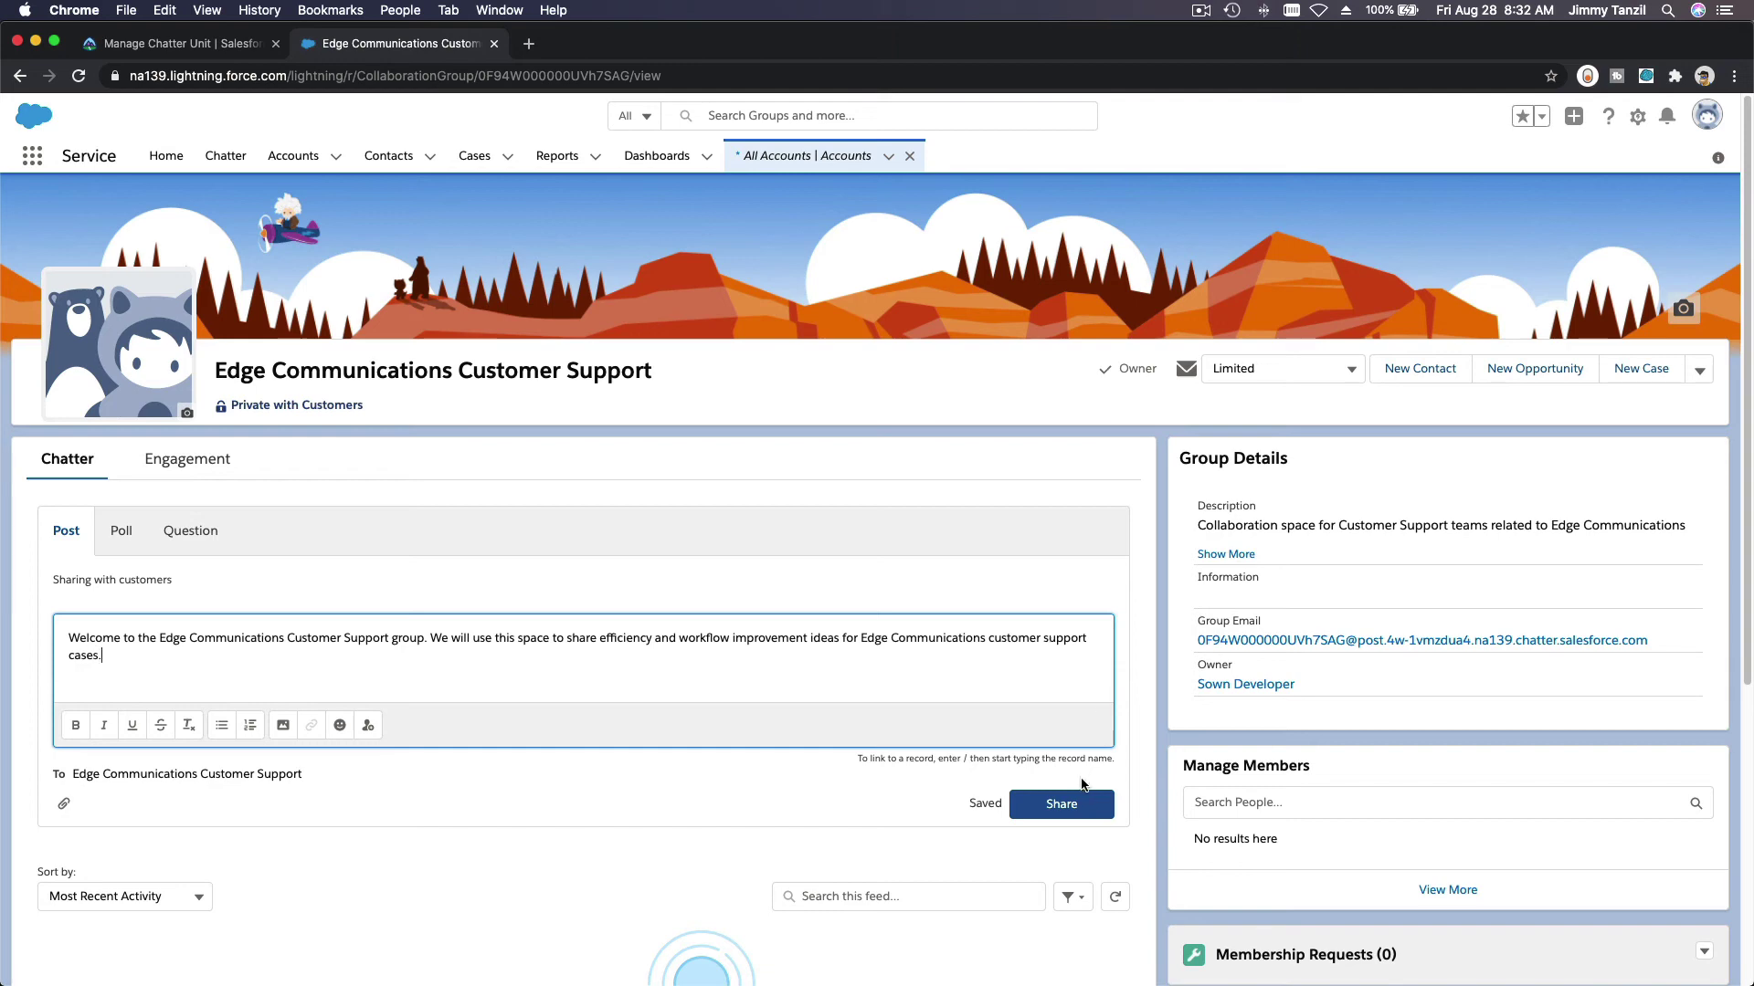
{"action": "left_click", "coordinate": [1076, 803]}
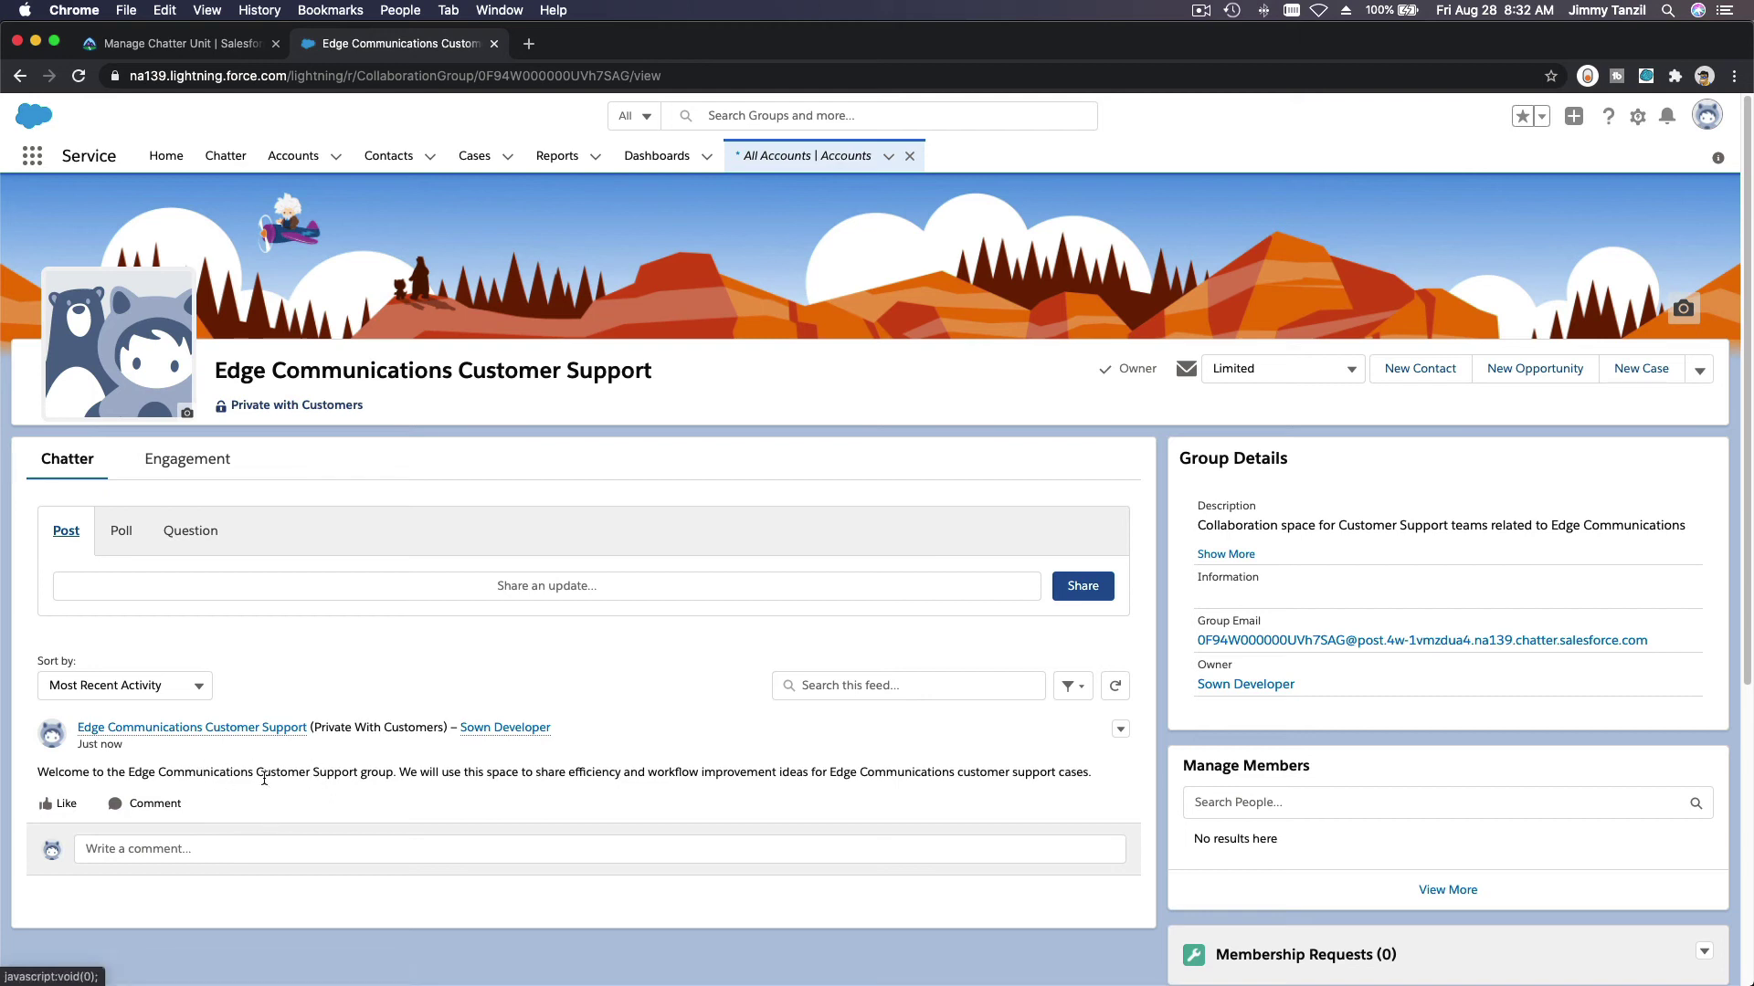
Step: Scroll Trailhead's instructions to the poll table and select the whole poll question text
{"action": "left_click", "coordinate": [201, 48]}
{"action": "left_click", "coordinate": [492, 528]}
{"action": "scroll", "coordinate": [493, 527], "scroll_direction": "down", "scroll_amount": 1}
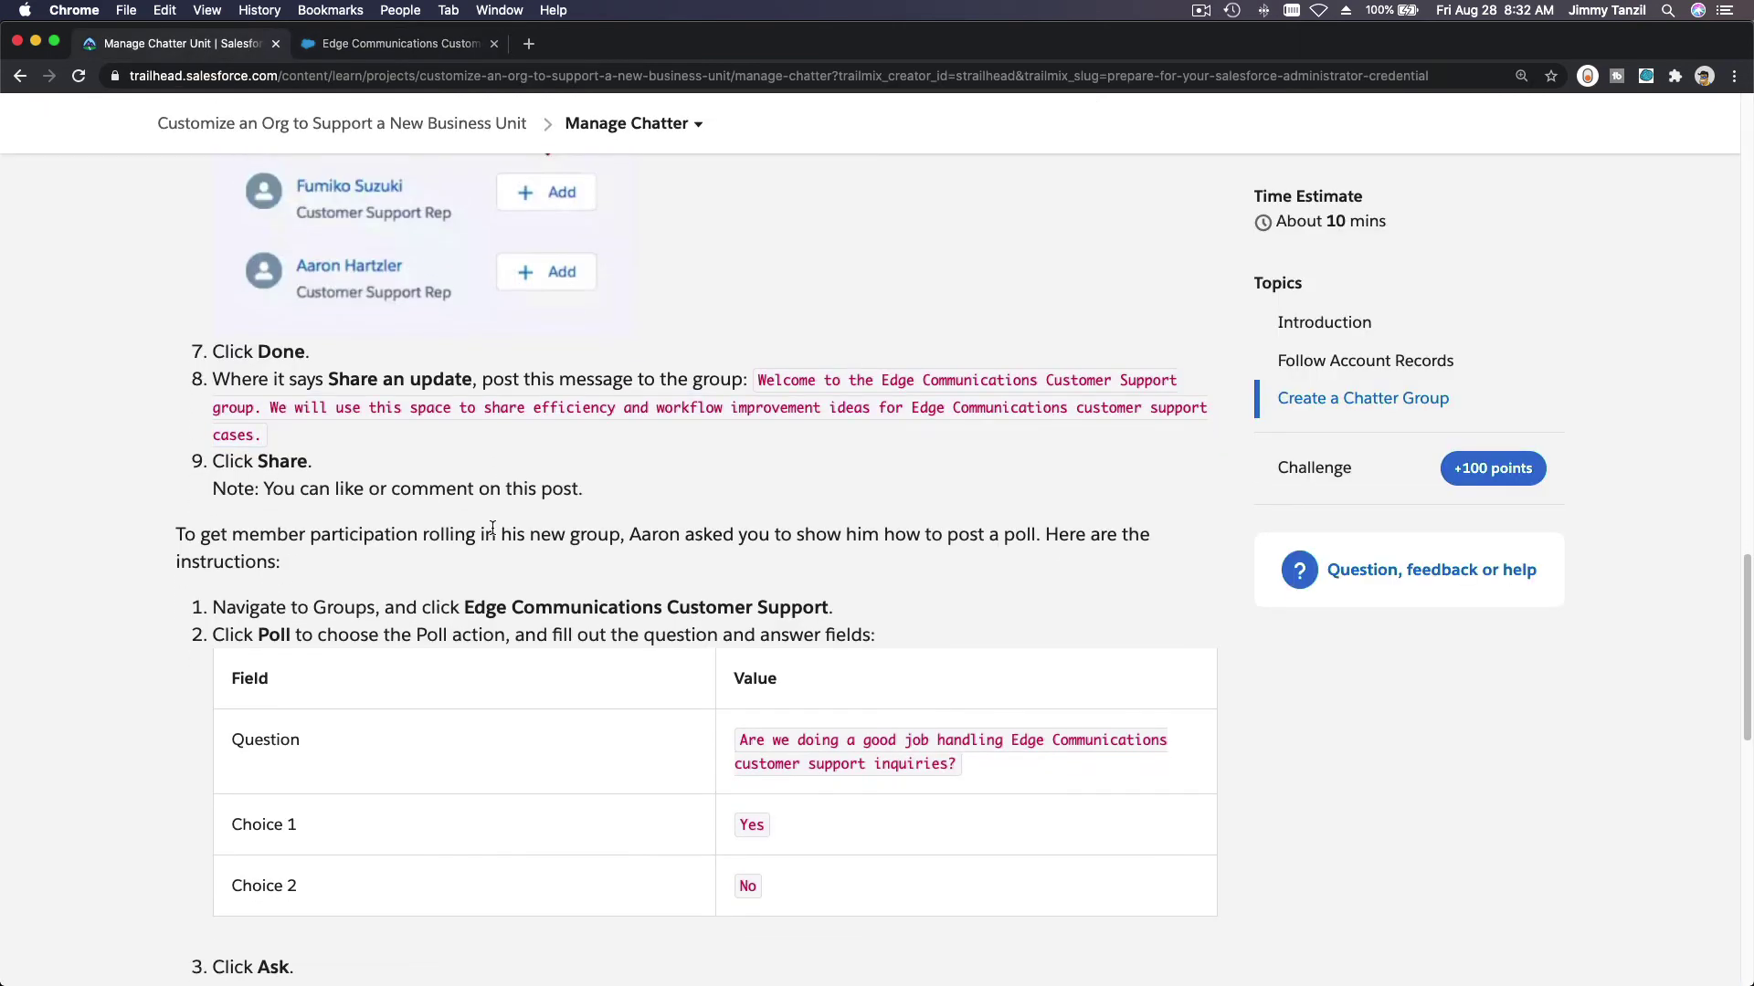
{"action": "scroll", "coordinate": [409, 544], "scroll_direction": "down", "scroll_amount": 5}
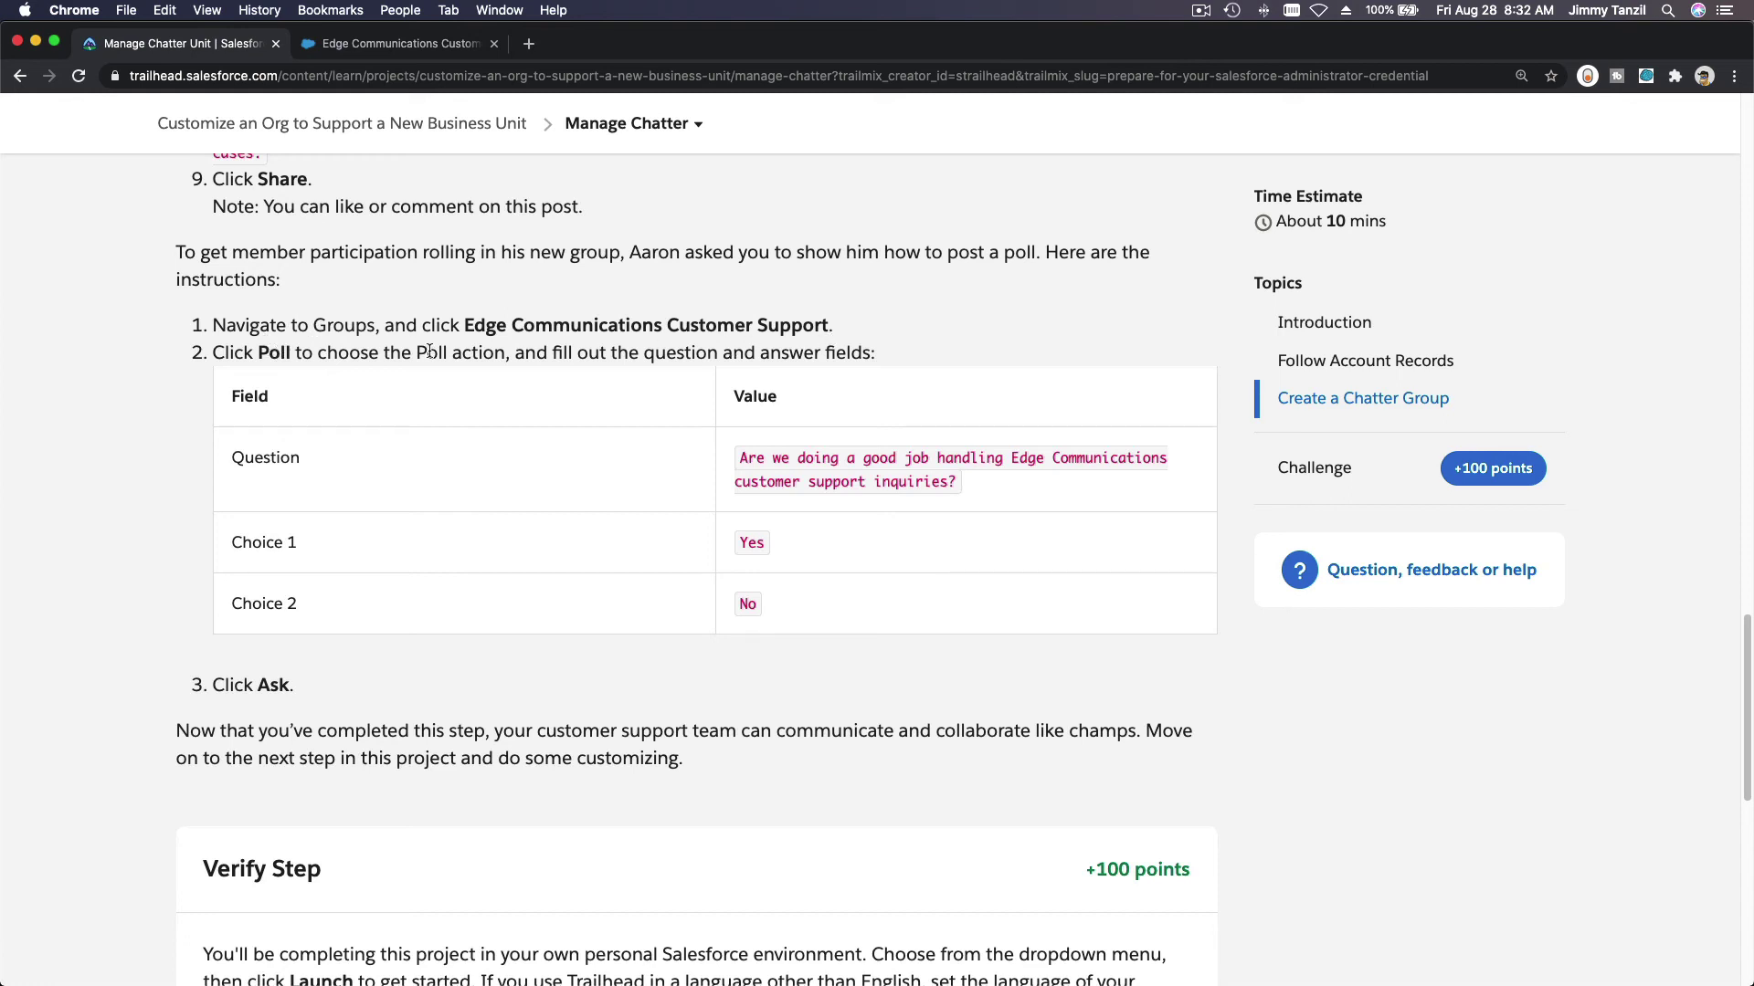
{"action": "triple_click", "coordinate": [791, 462]}
{"action": "key", "text": "super+c"}
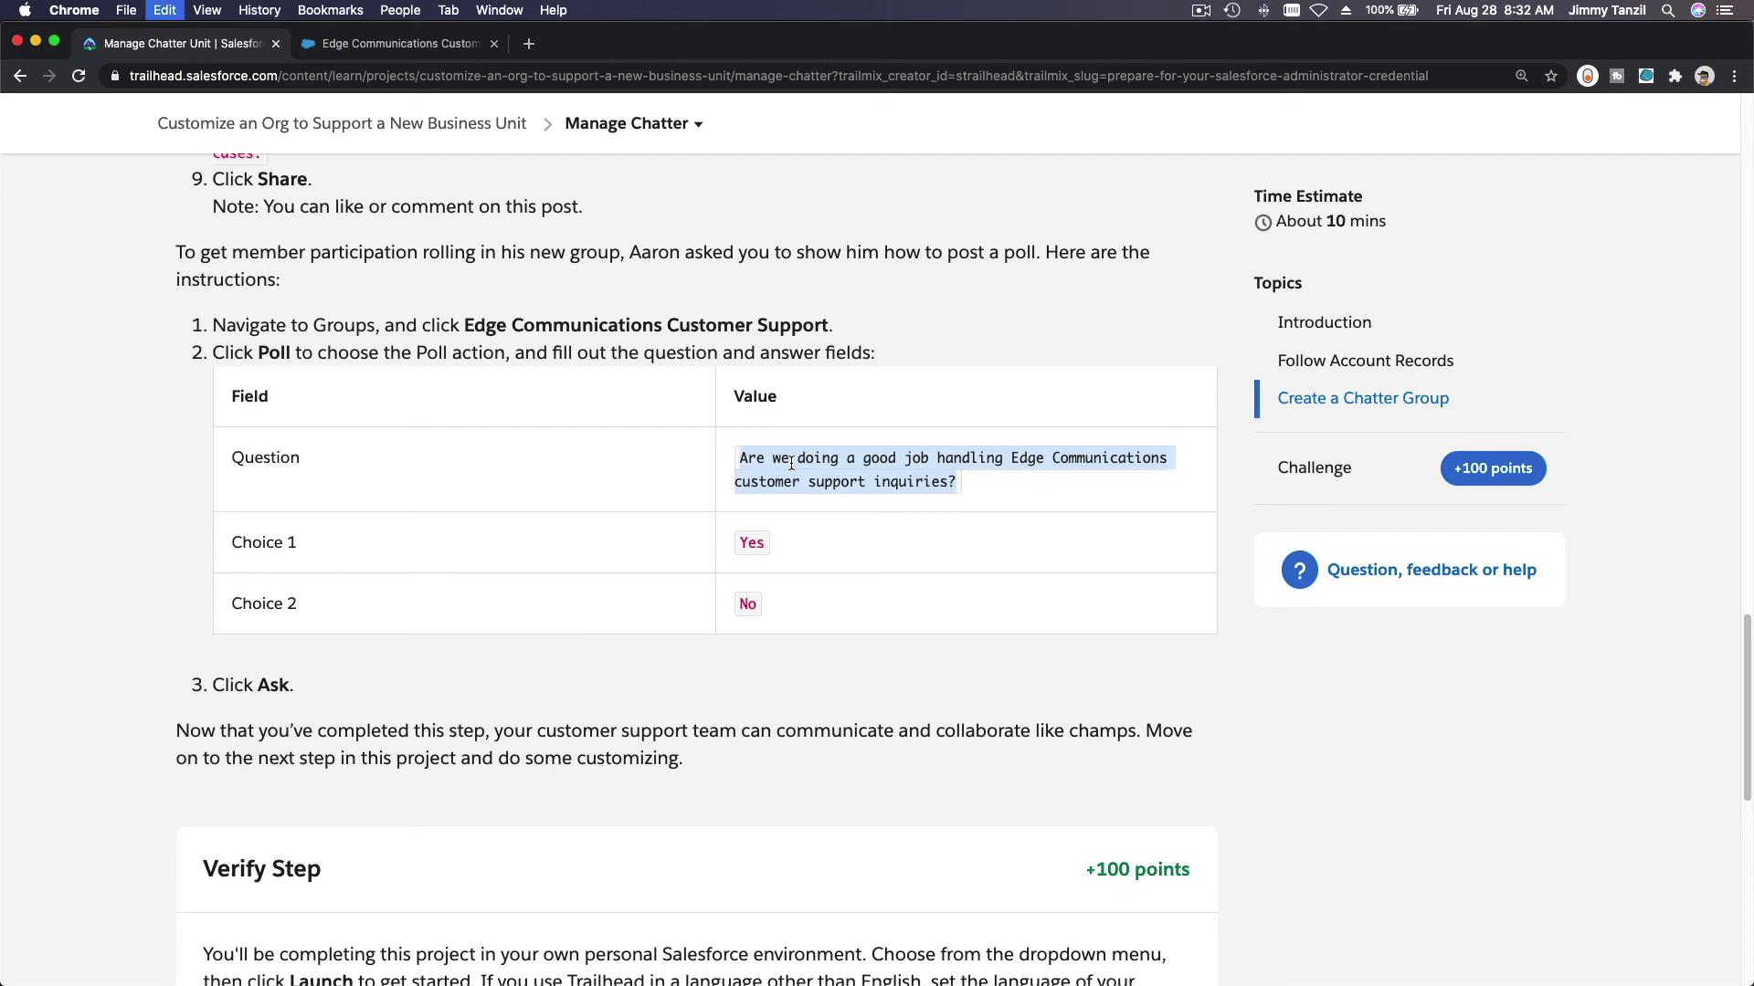
Step: Create a poll with the pasted question and choices Yes and No, and post it to the group
{"action": "left_click", "coordinate": [366, 57]}
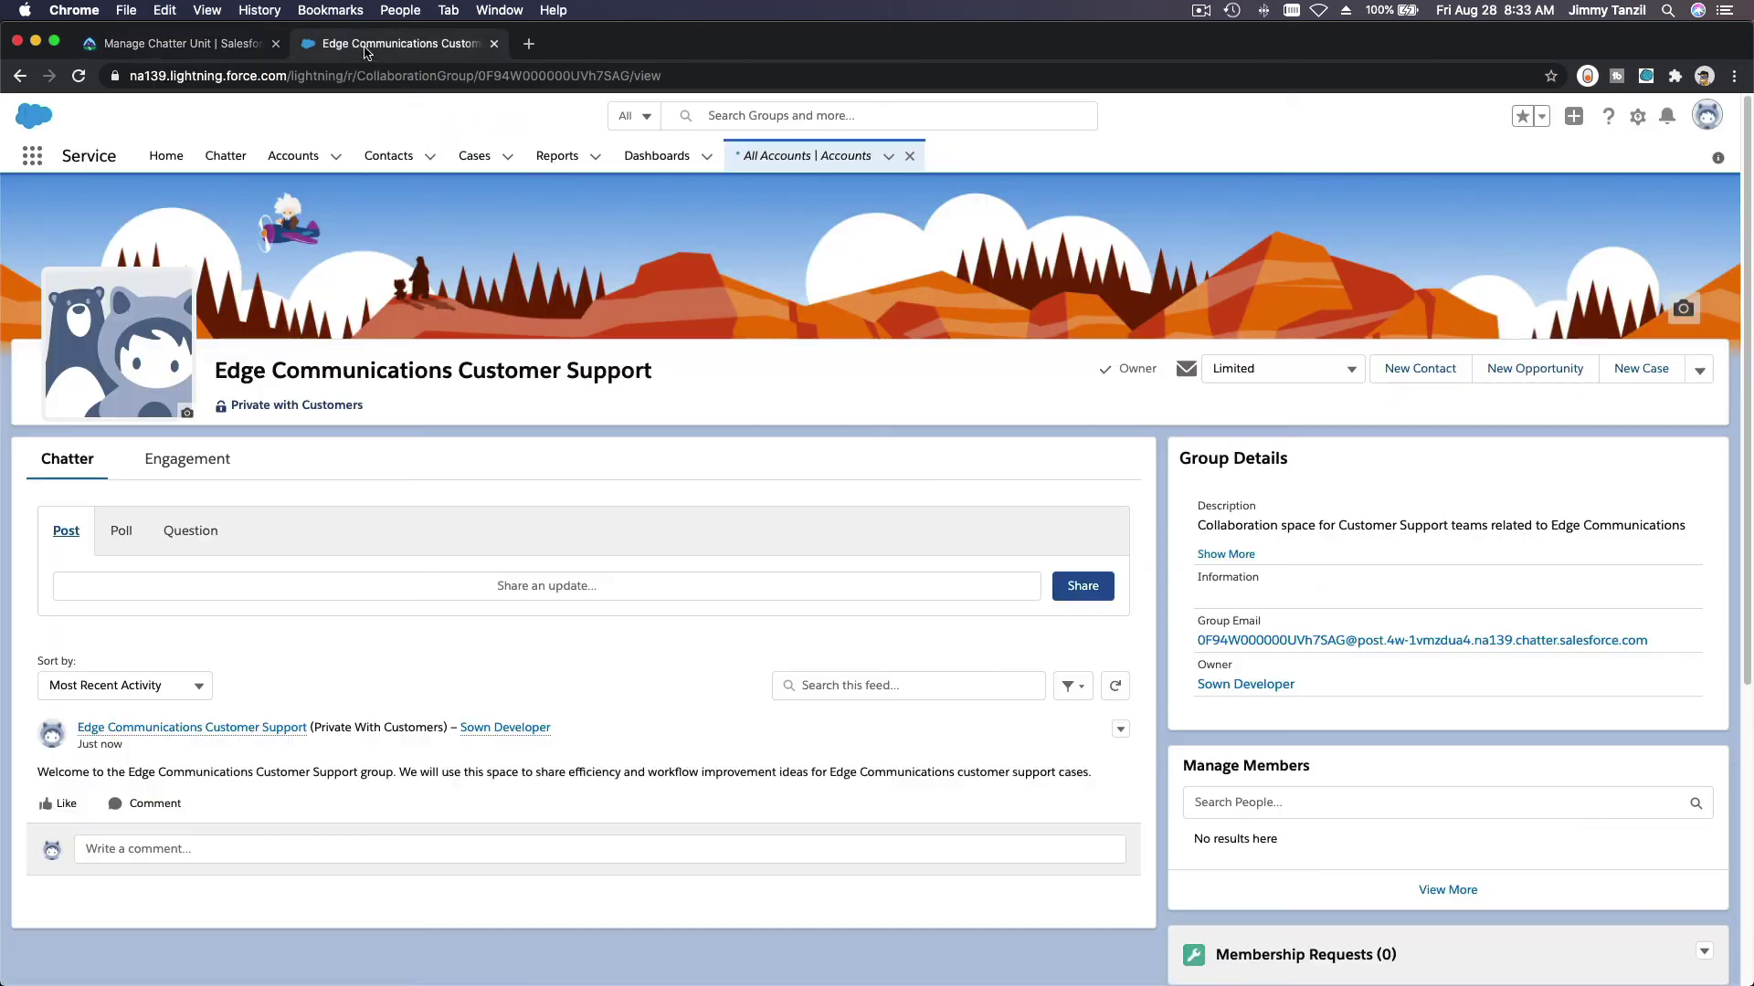
{"action": "left_click", "coordinate": [111, 532]}
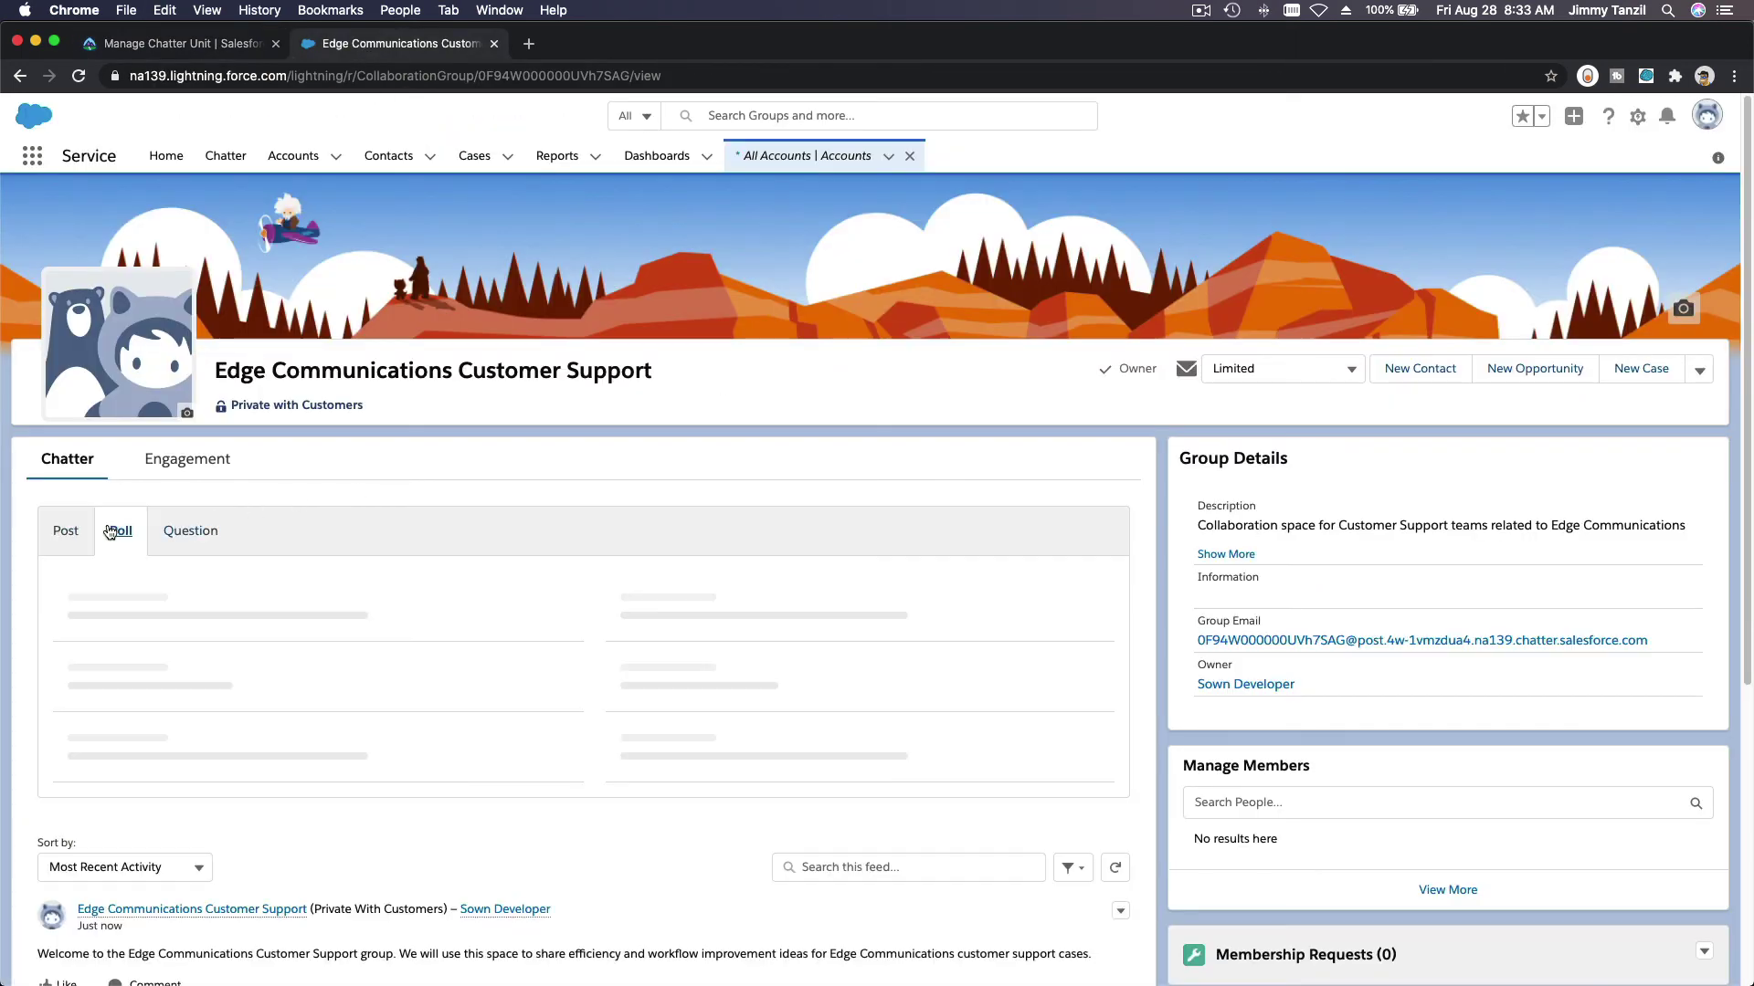
{"action": "left_click", "coordinate": [156, 659]}
{"action": "key", "text": "super+v"}
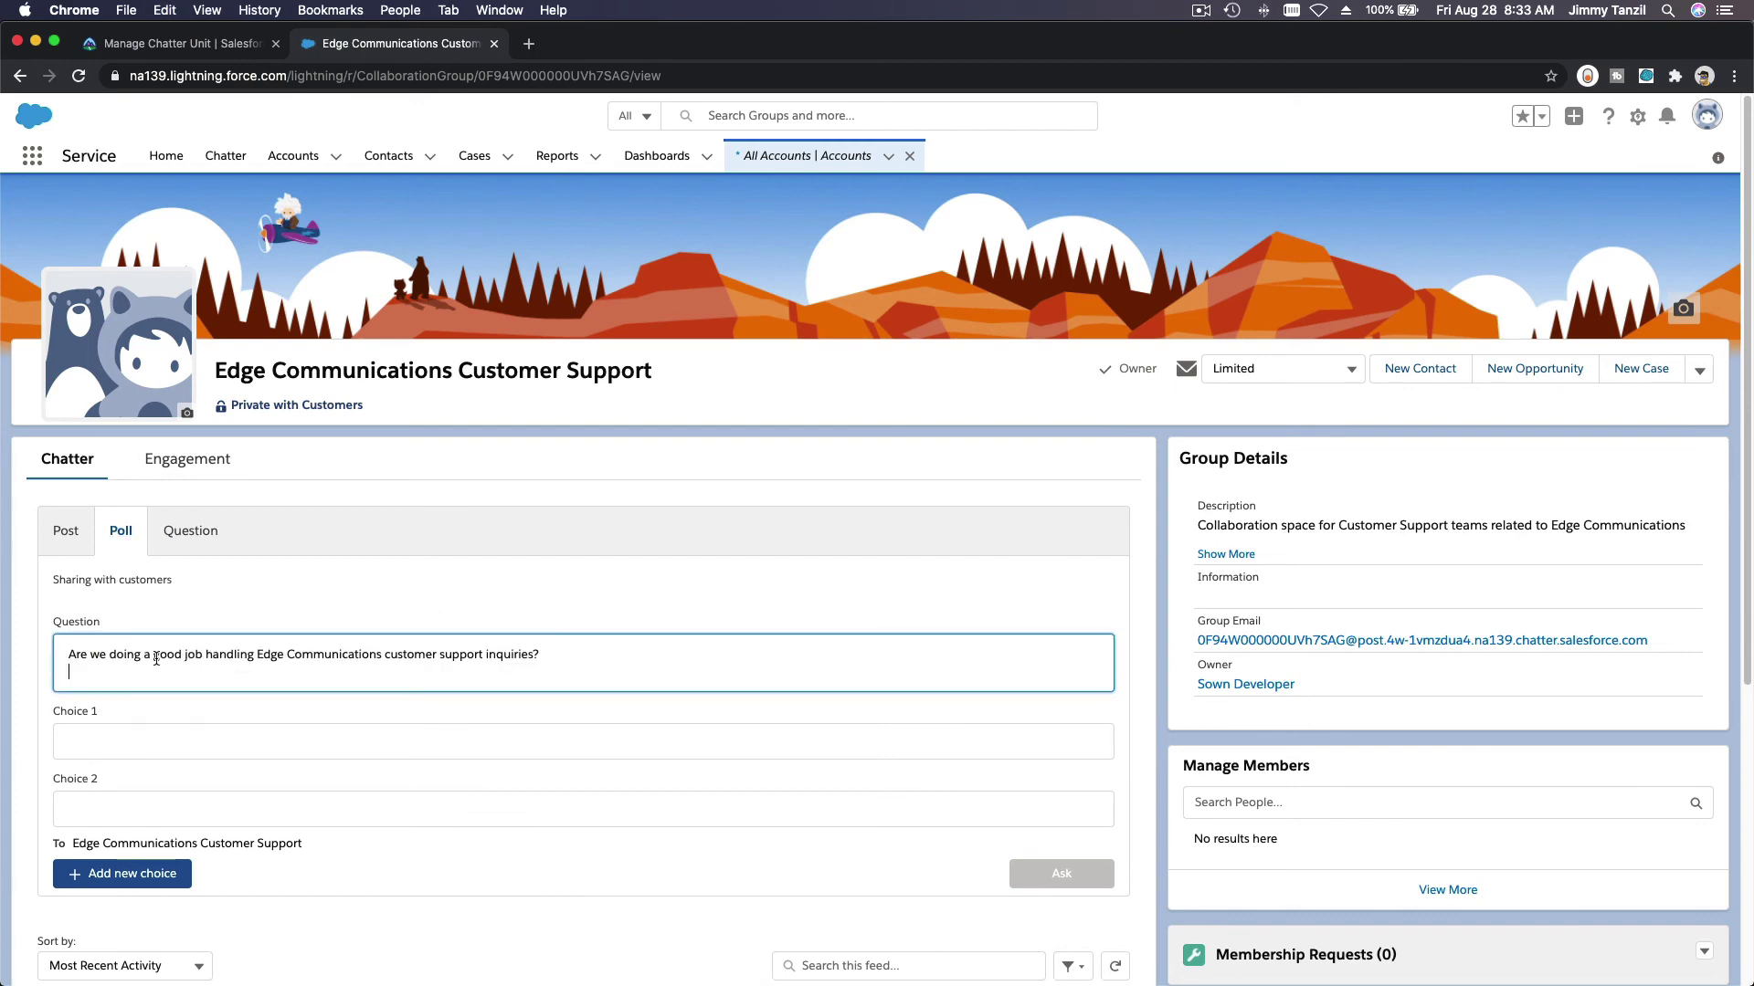
{"action": "key", "text": "BackSpace"}
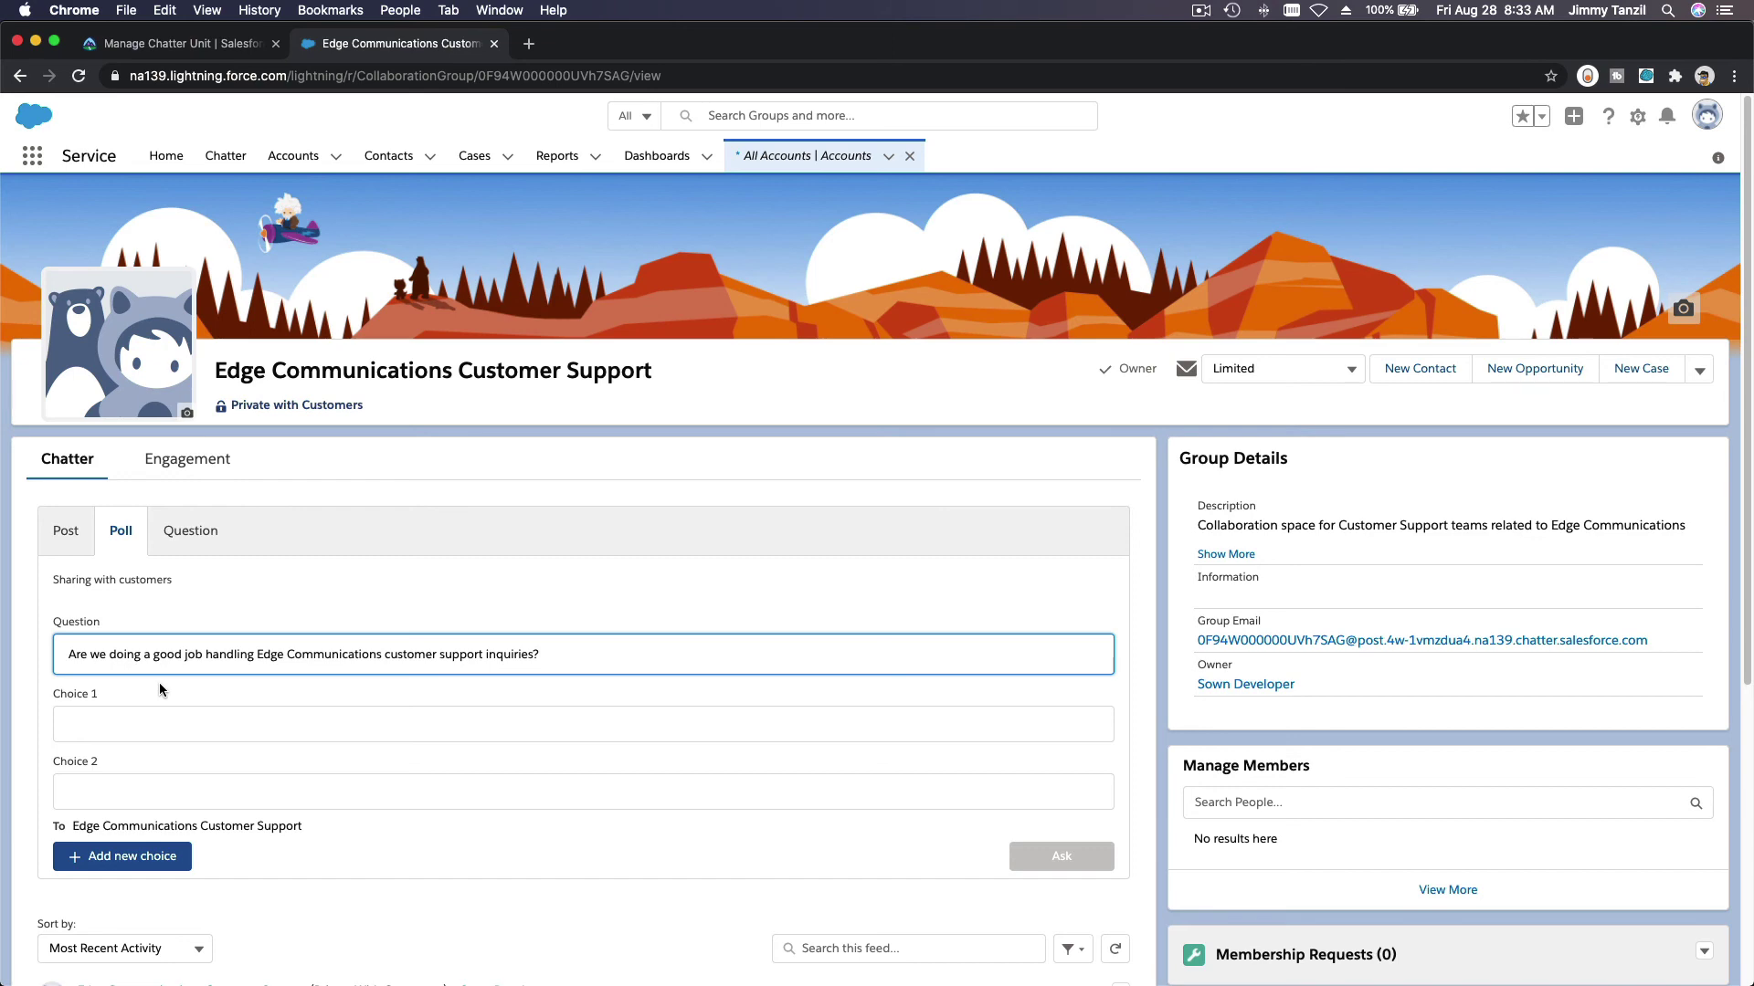
{"action": "left_click", "coordinate": [181, 734]}
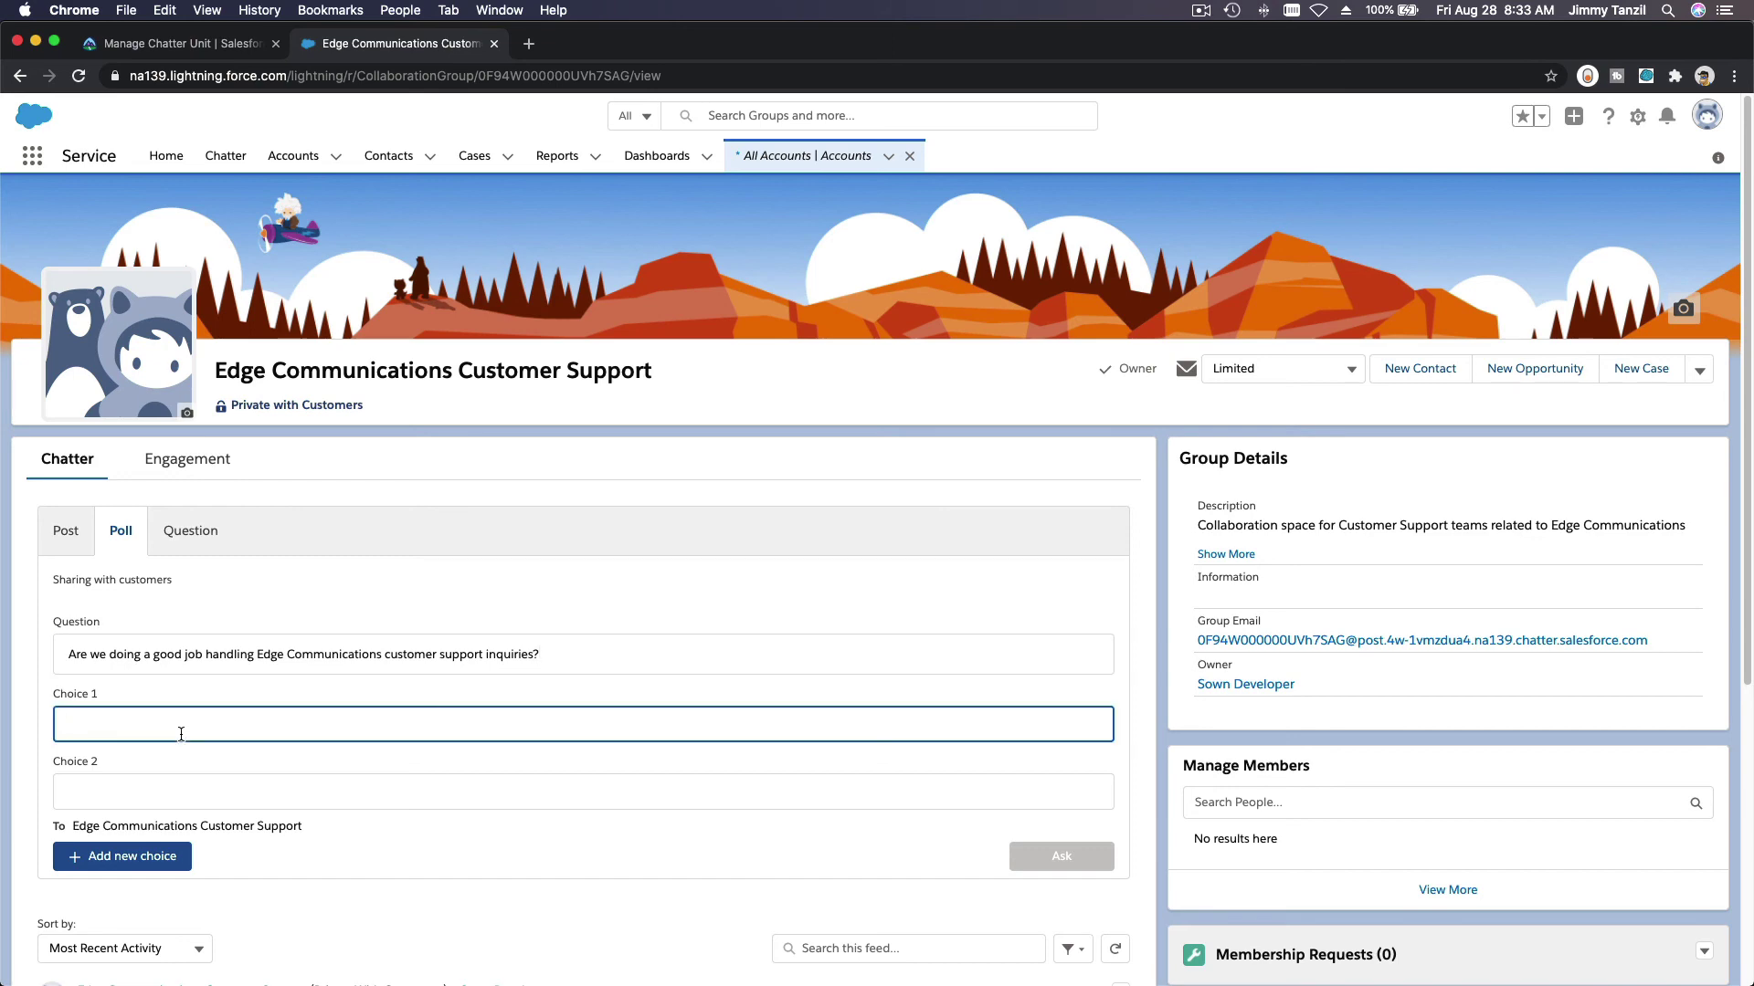
{"action": "left_click", "coordinate": [201, 47]}
{"action": "left_click", "coordinate": [338, 45]}
{"action": "type", "text": "Yes"}
{"action": "left_click", "coordinate": [239, 784]}
{"action": "type", "text": "No"}
{"action": "scroll", "coordinate": [624, 813], "scroll_direction": "down", "scroll_amount": 2}
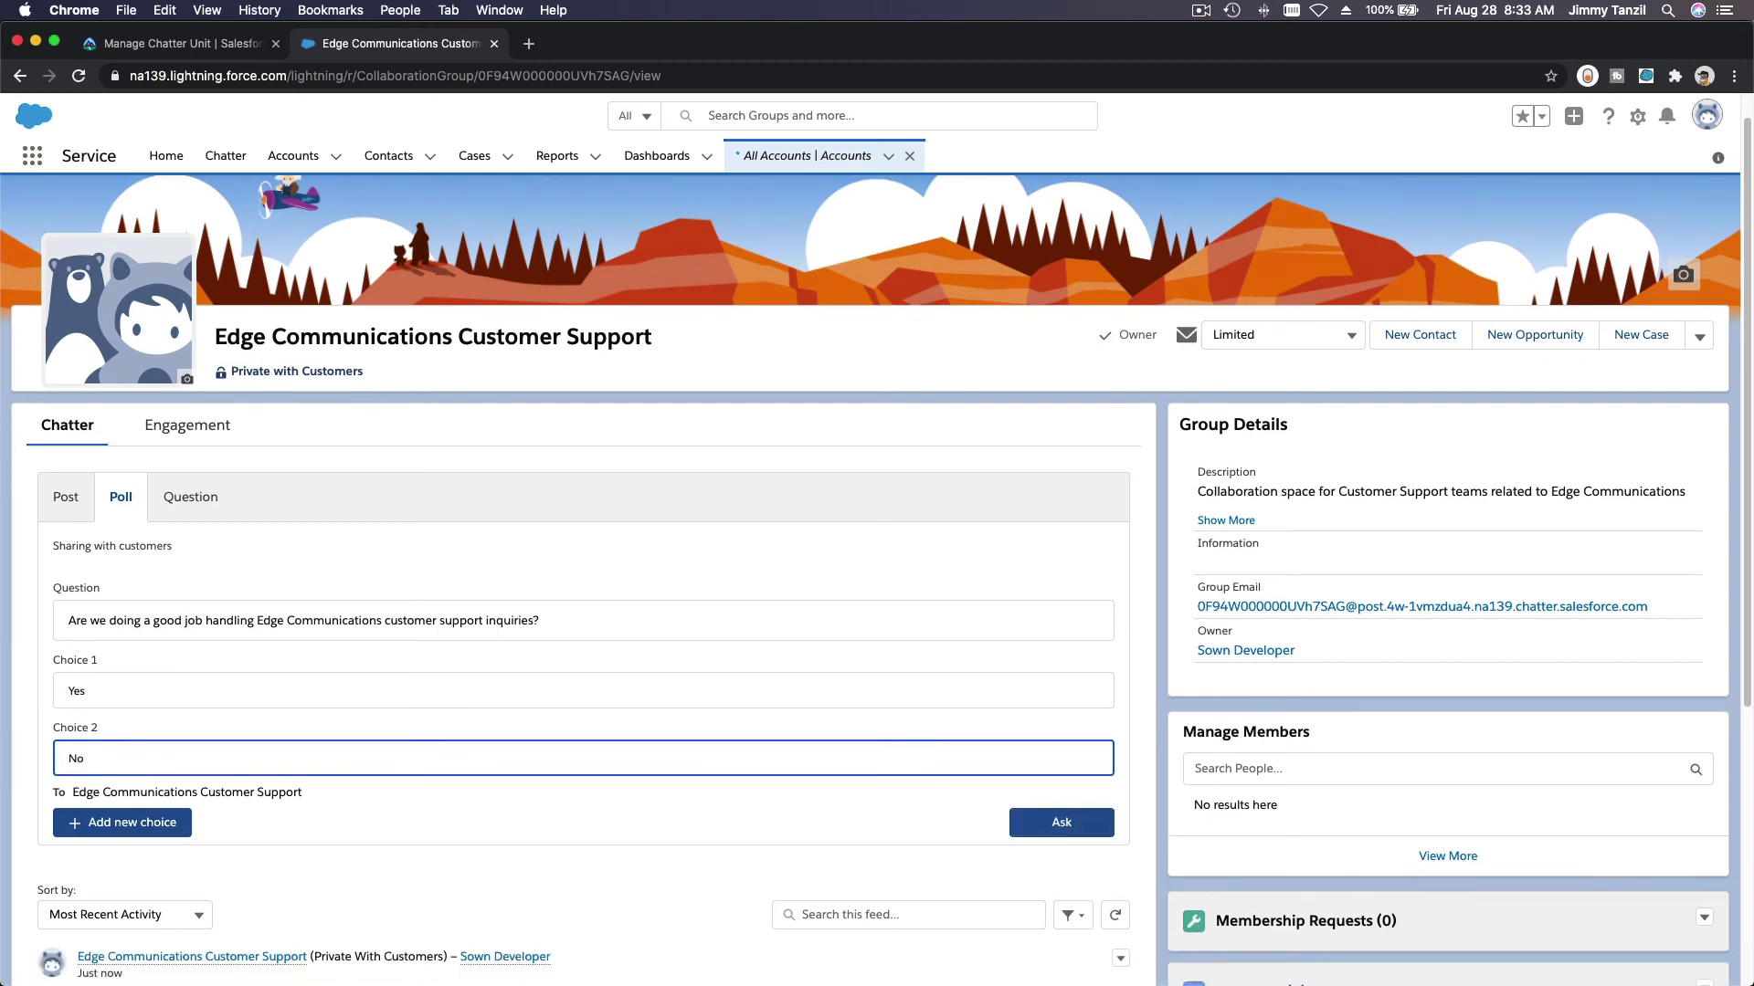
{"action": "left_click", "coordinate": [1057, 774]}
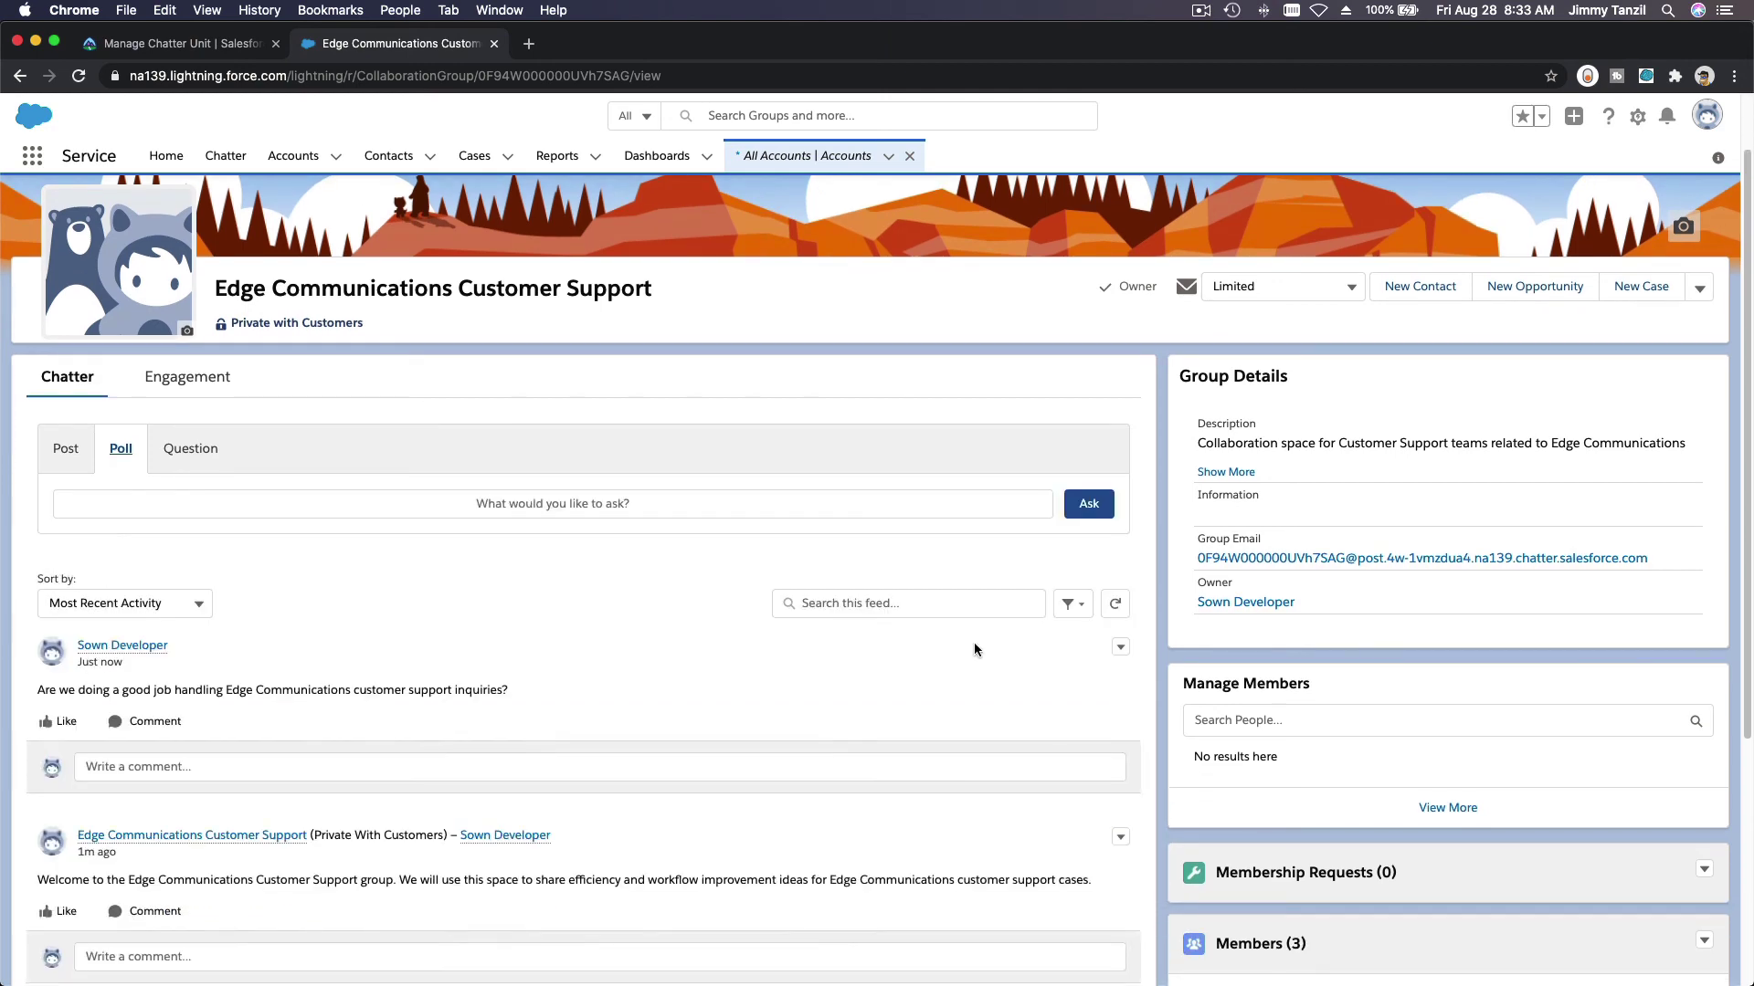
Step: Vote Yes in the newly posted poll
{"action": "scroll", "coordinate": [380, 579], "scroll_direction": "down", "scroll_amount": 5}
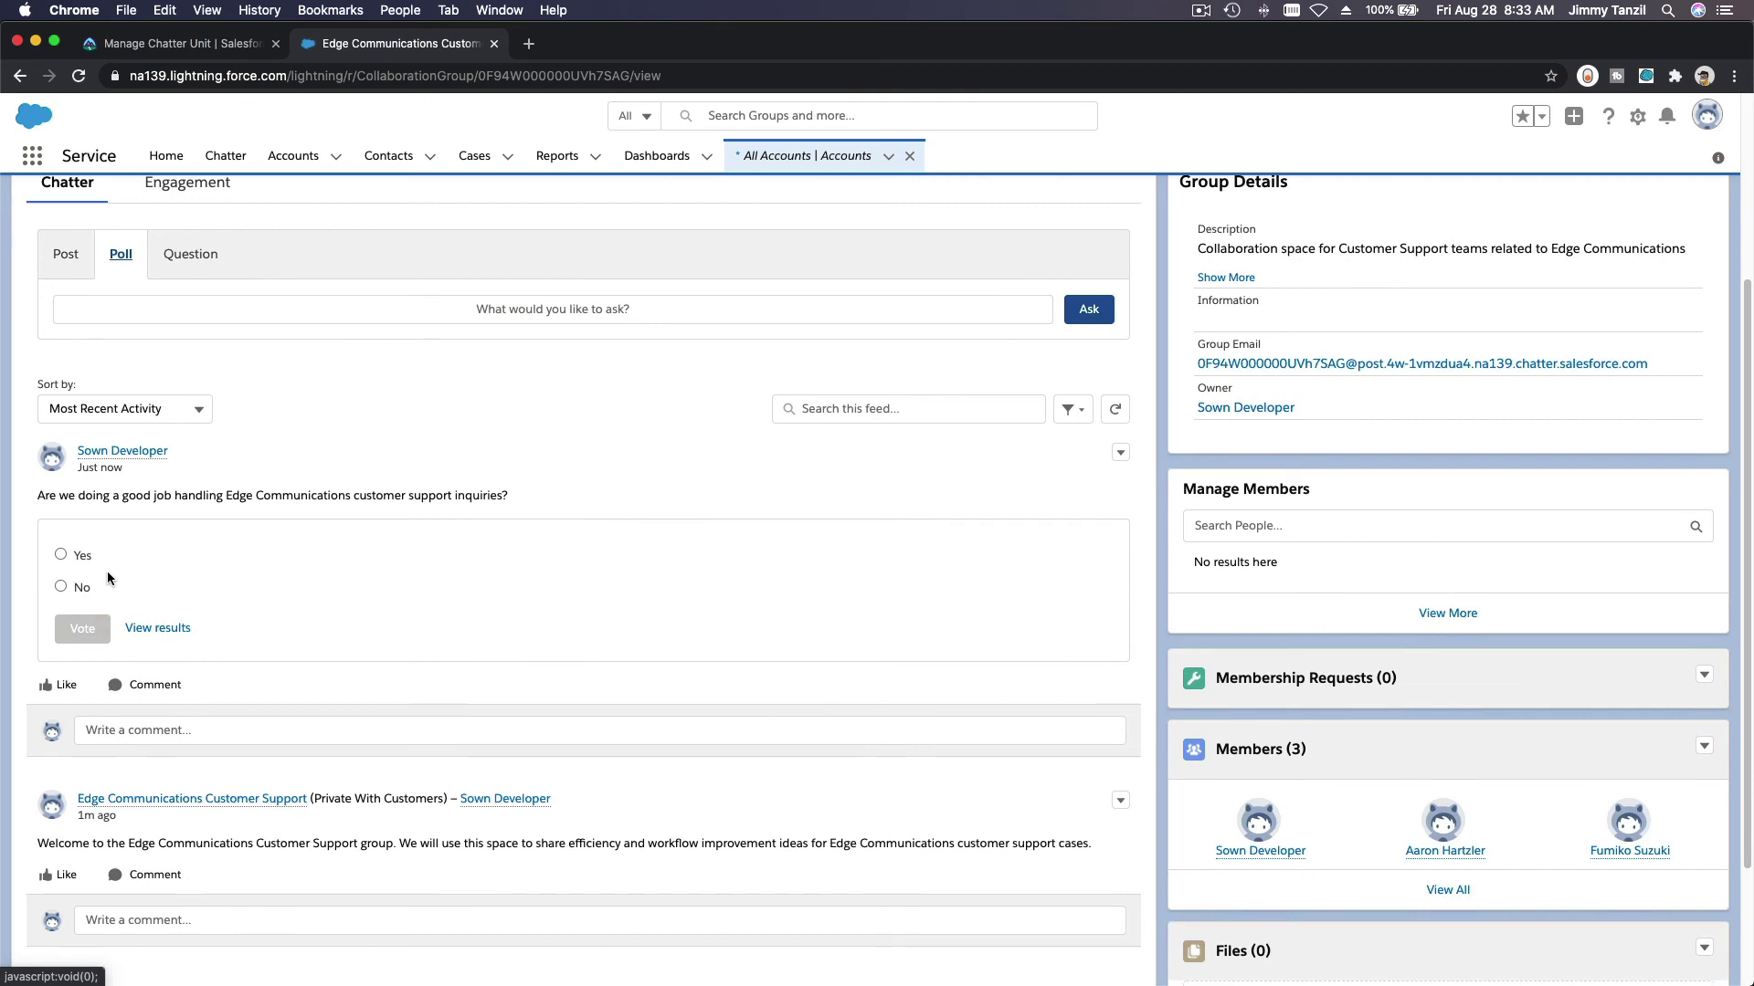
{"action": "left_click", "coordinate": [60, 554]}
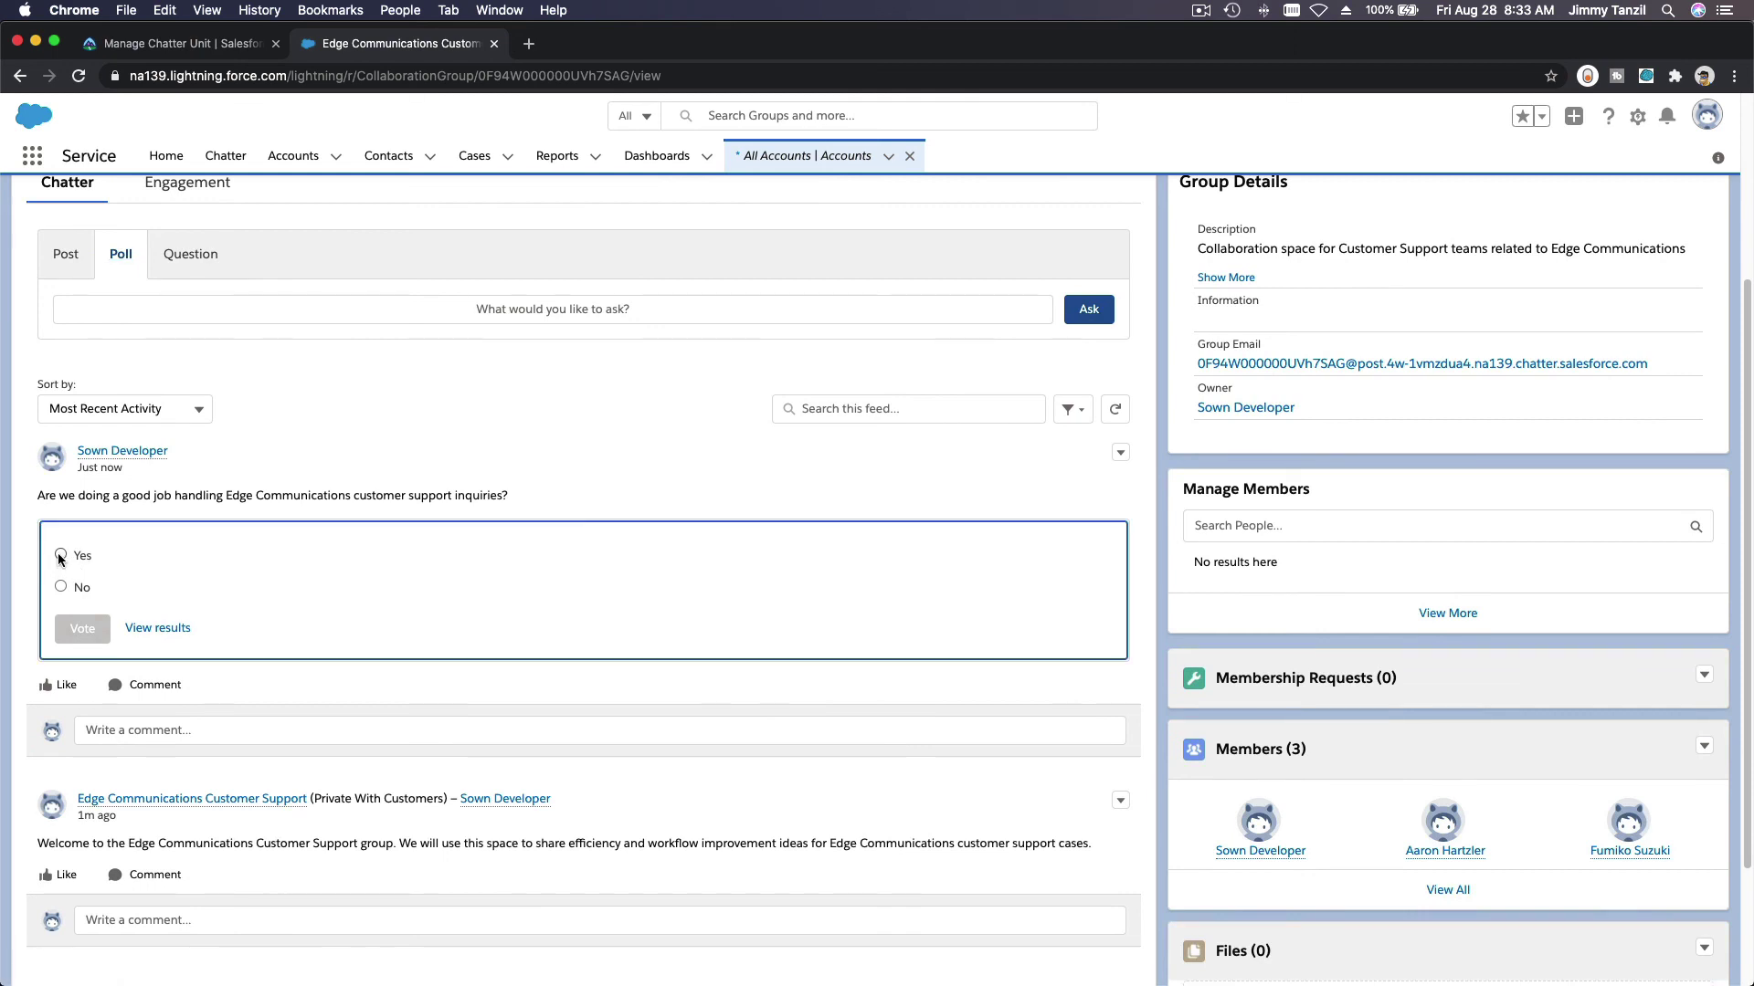
{"action": "left_click", "coordinate": [61, 588]}
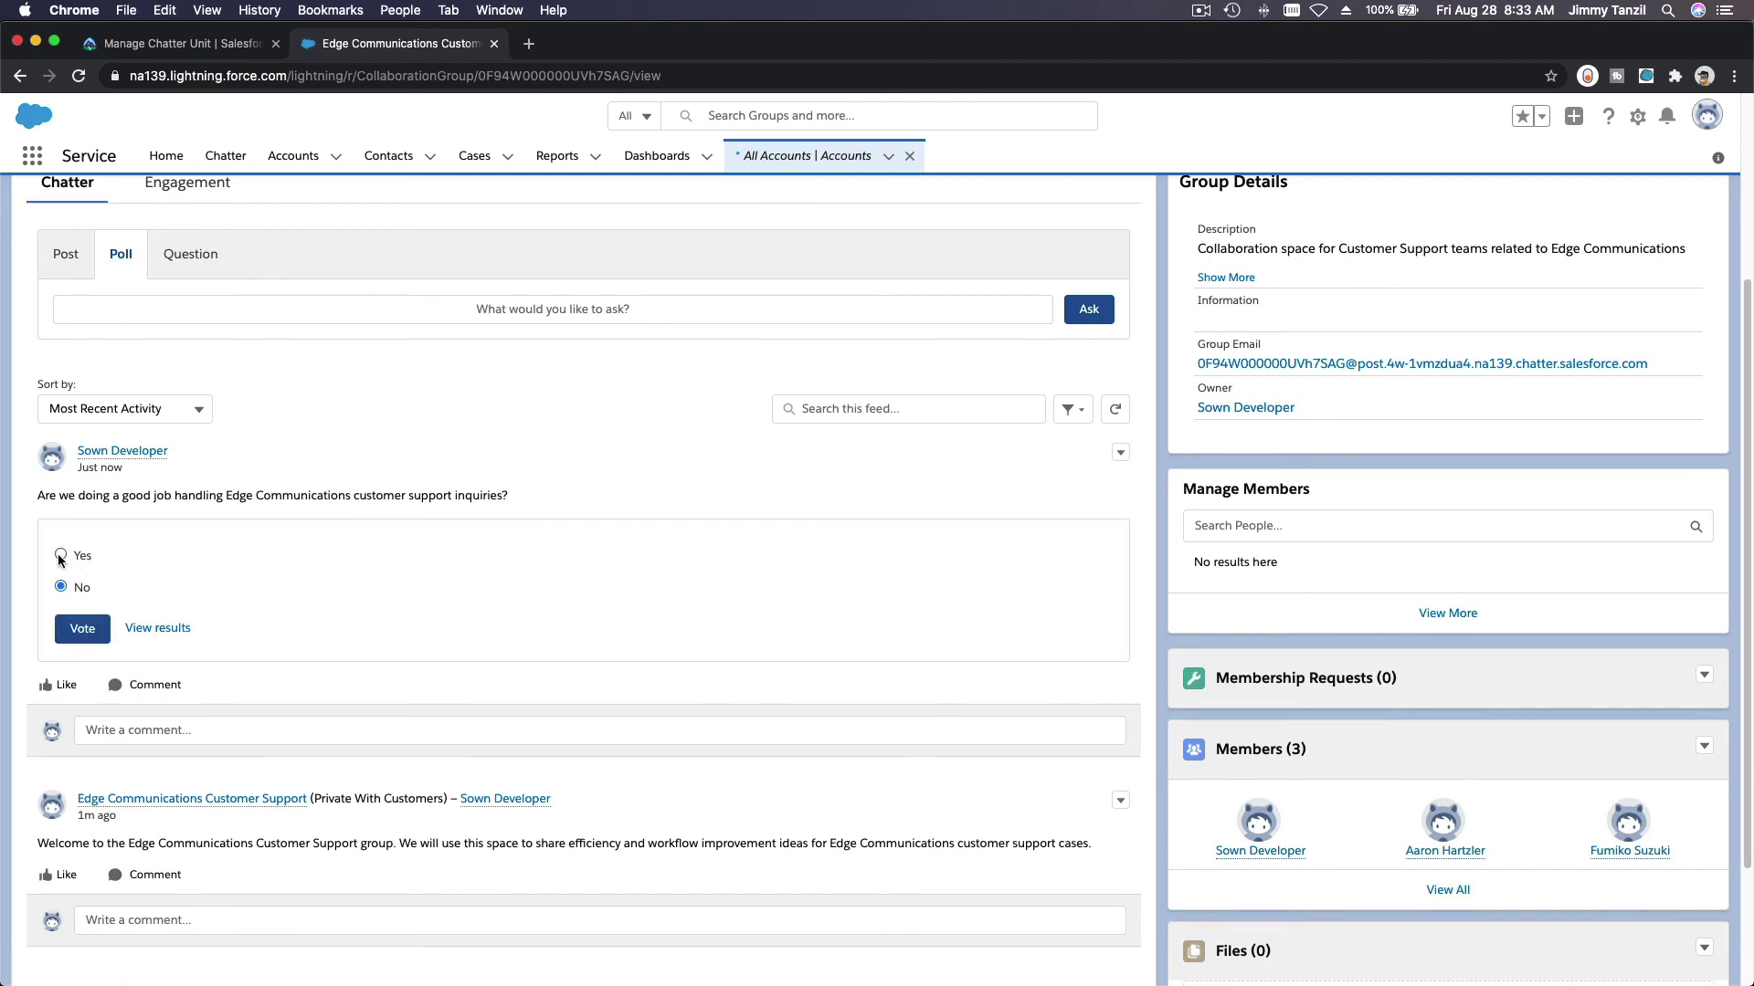
{"action": "left_click", "coordinate": [61, 554]}
{"action": "left_click", "coordinate": [82, 628]}
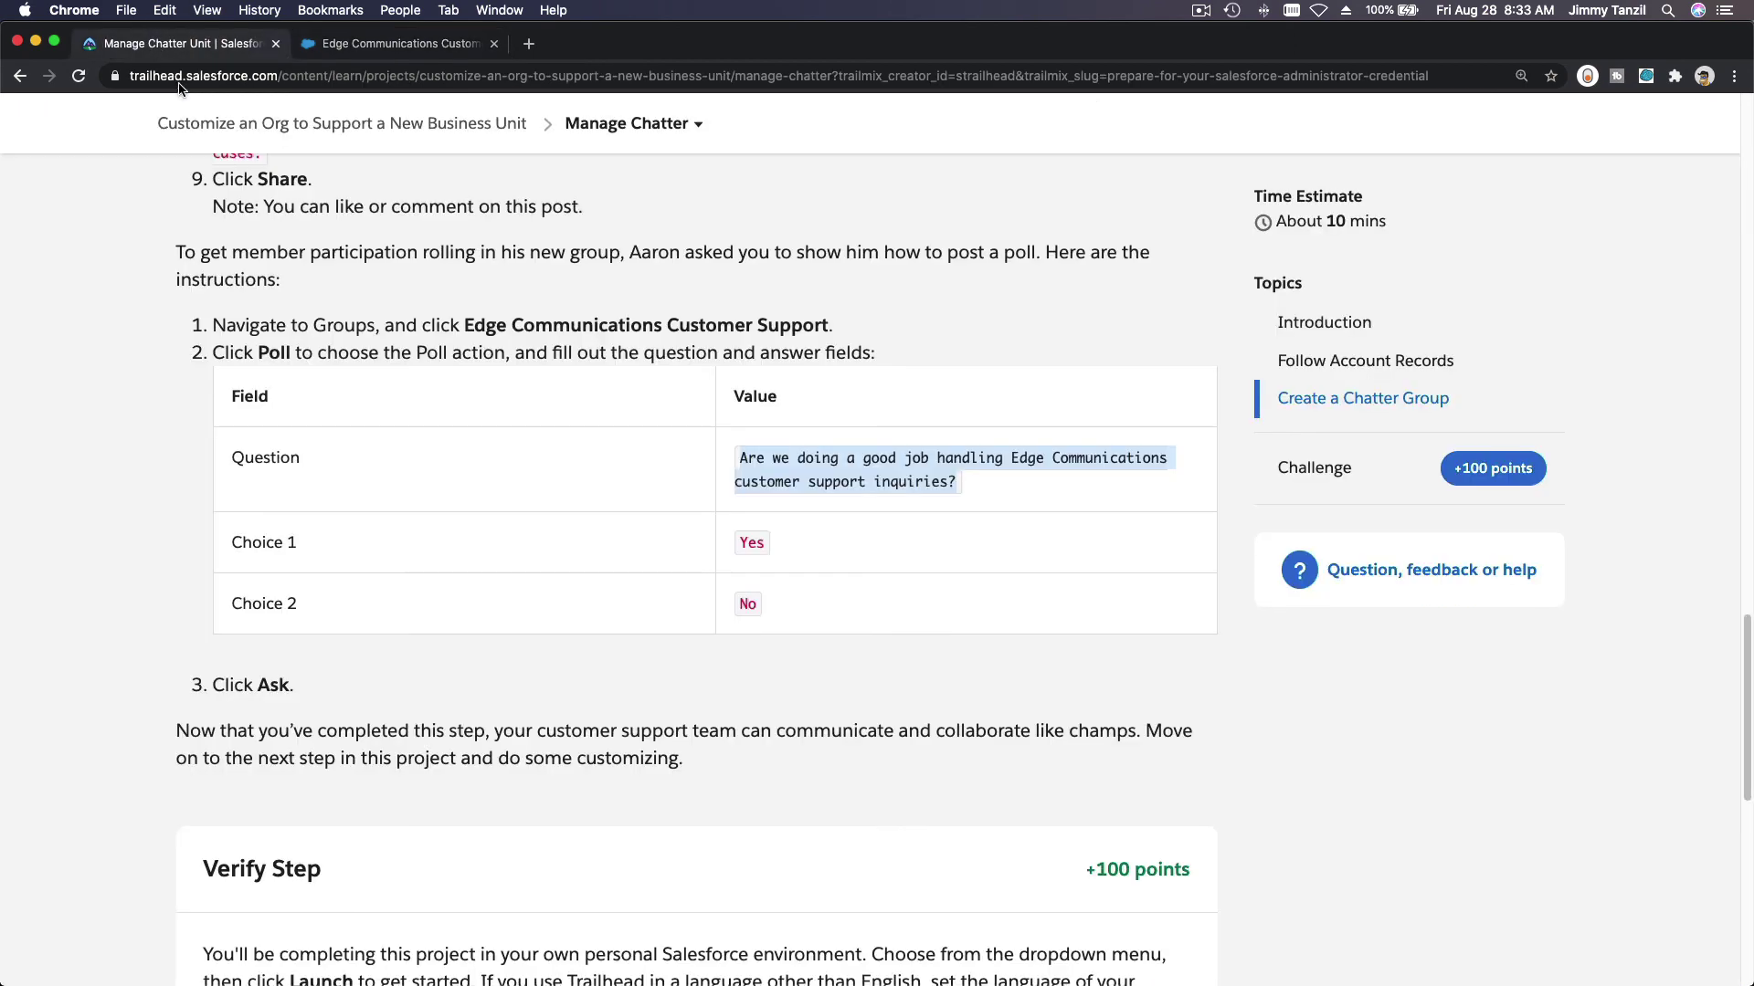
Step: Verify the Manage Chatter step on Trailhead for 100 points and continue to the next step
{"action": "left_click", "coordinate": [178, 43]}
{"action": "scroll", "coordinate": [661, 694], "scroll_direction": "down", "scroll_amount": 4}
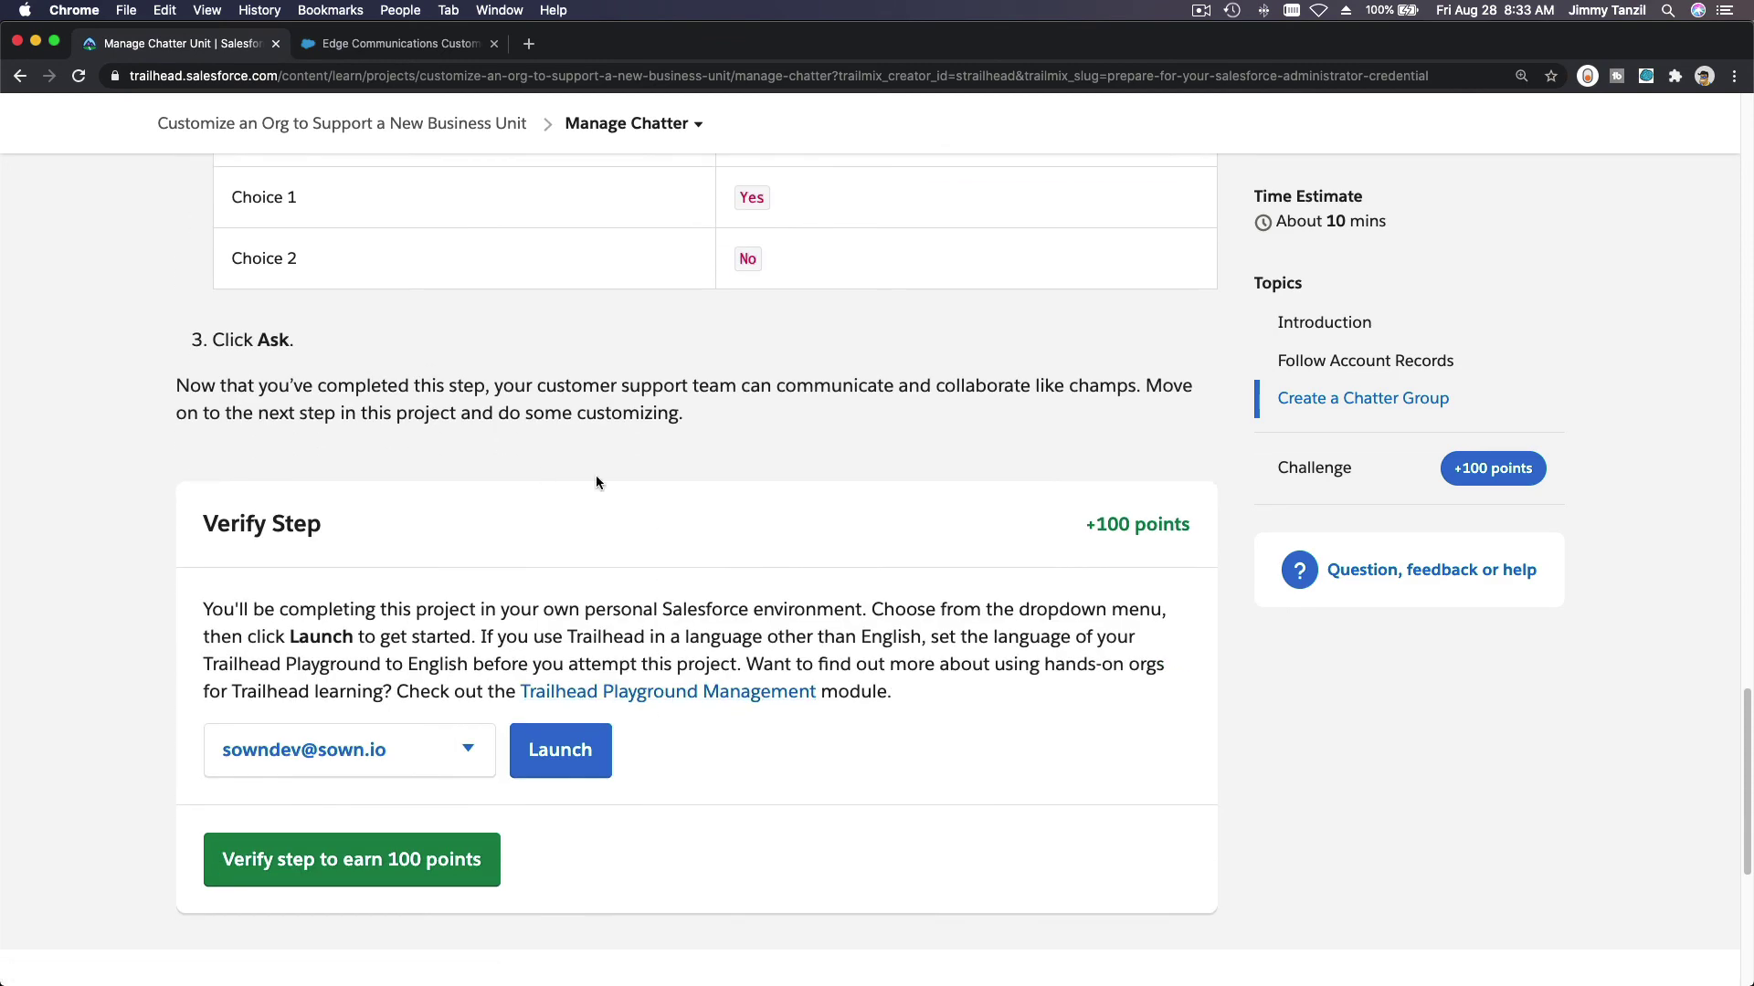
{"action": "left_click", "coordinate": [427, 875]}
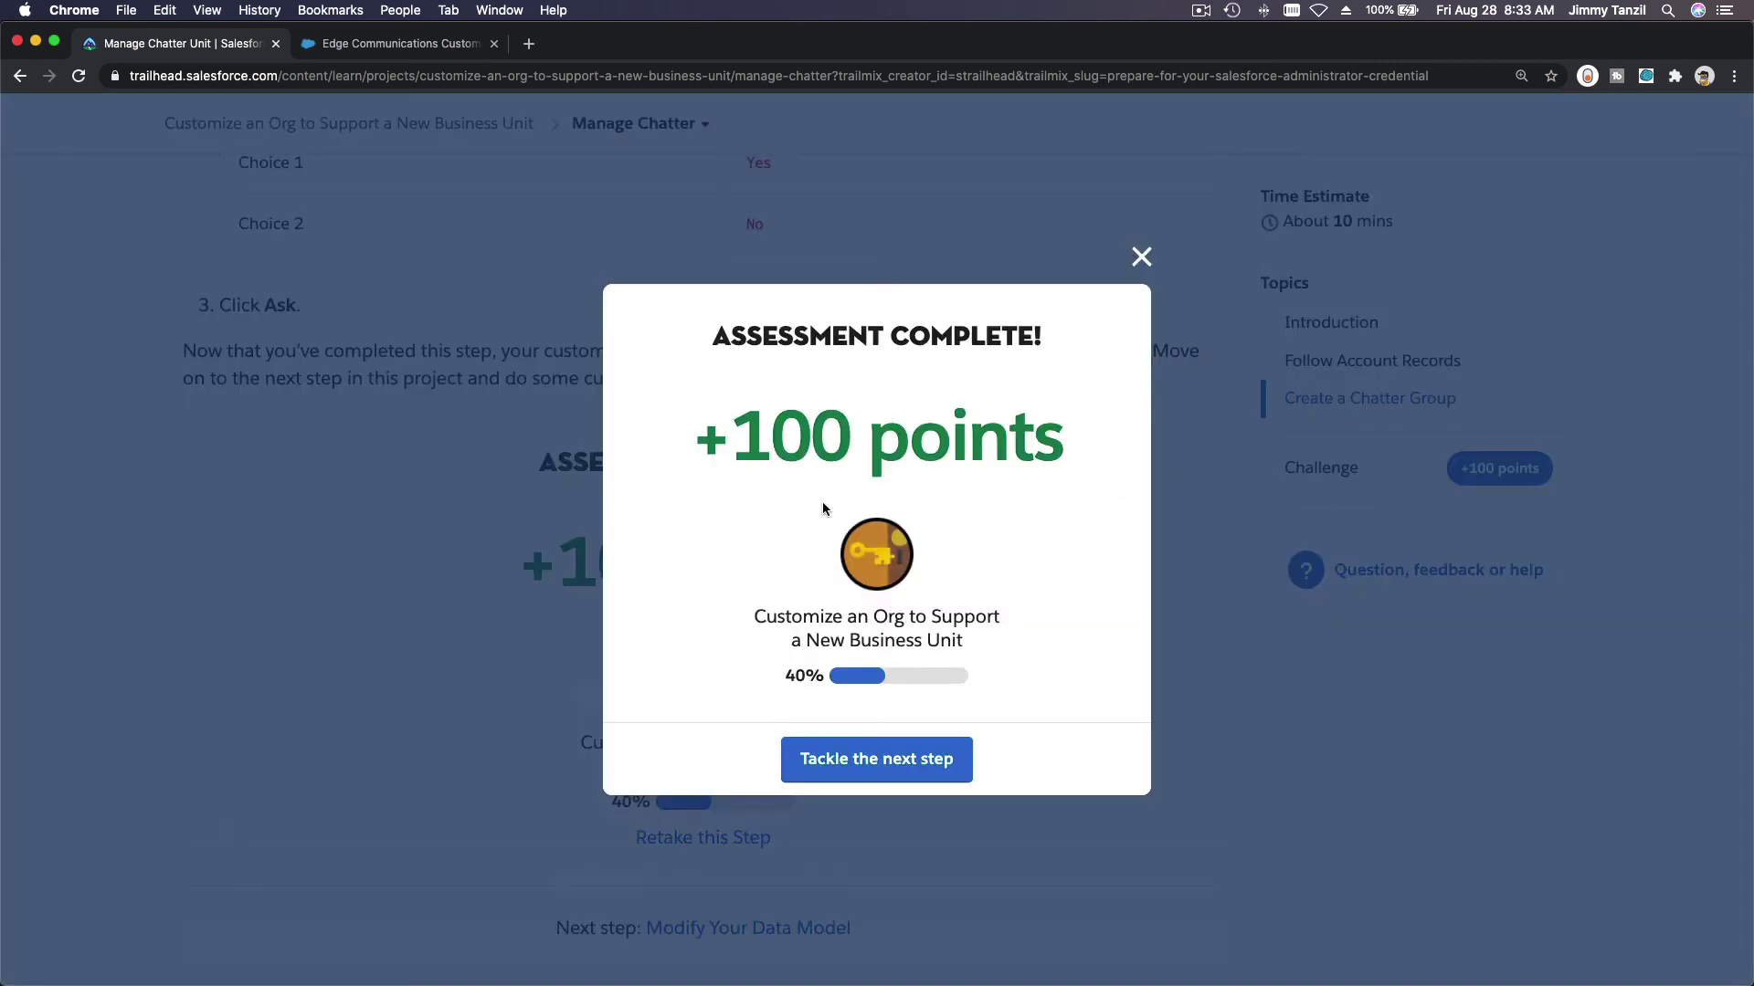
{"action": "left_click", "coordinate": [879, 764]}
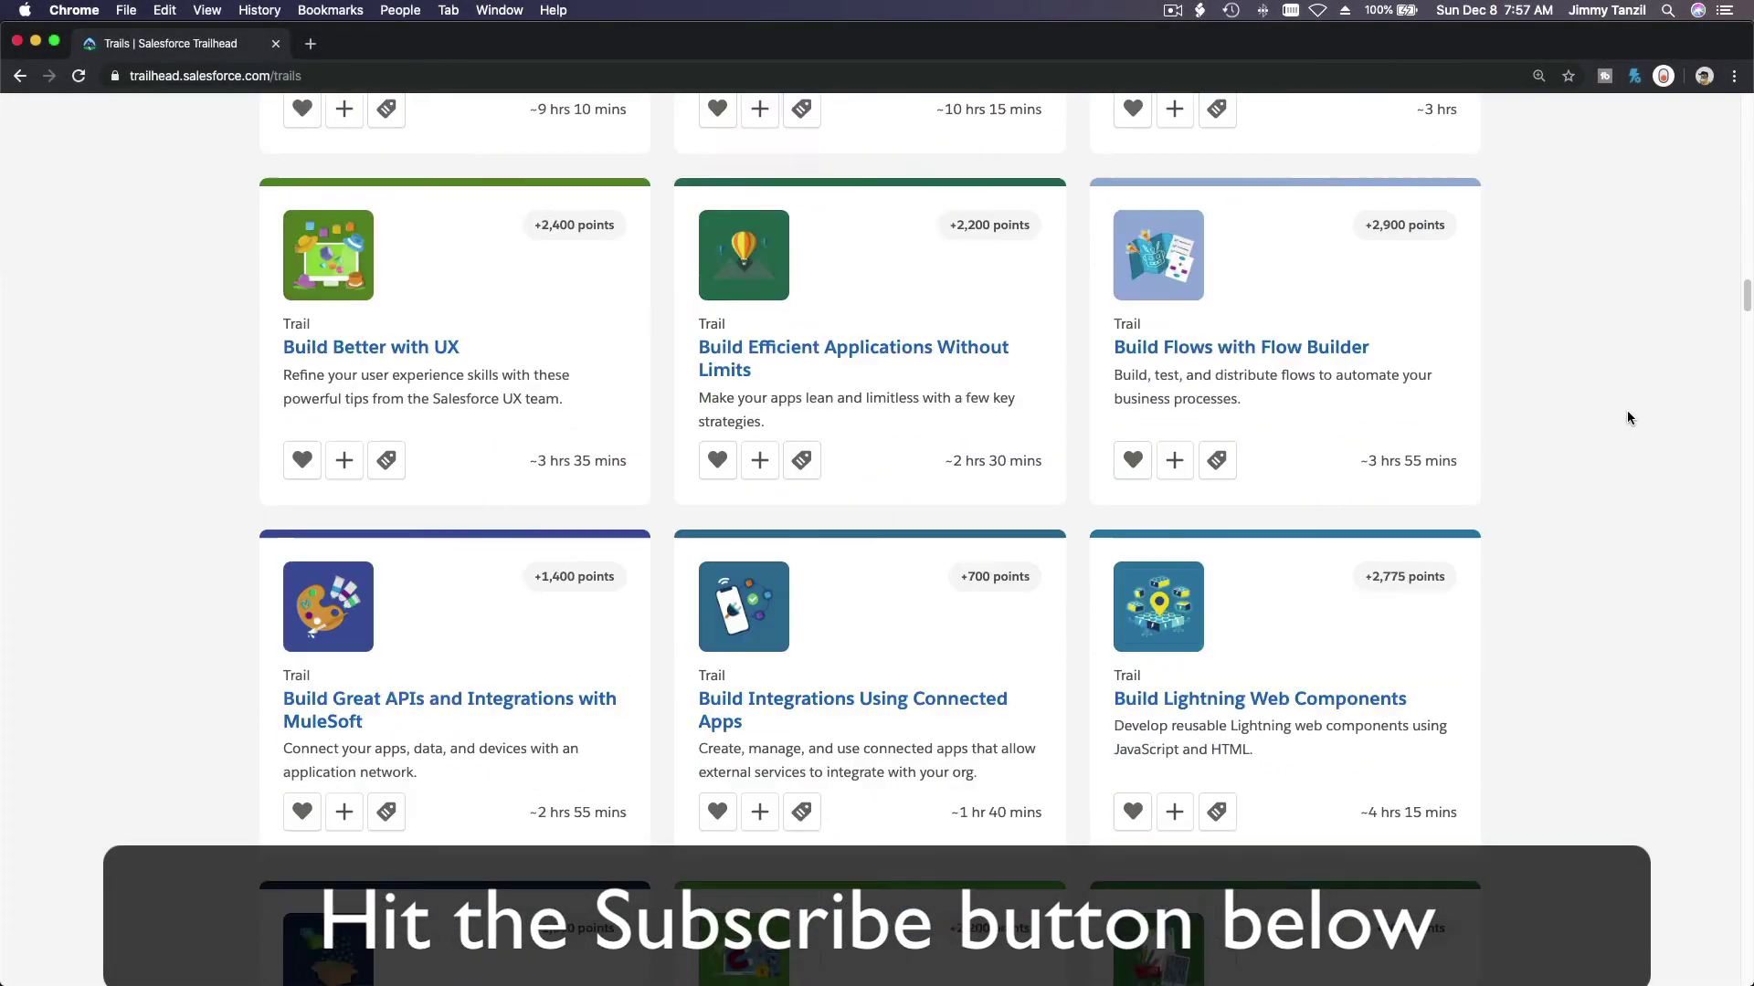
{"action": "scroll", "coordinate": [1626, 409], "scroll_direction": "down", "scroll_amount": 15}
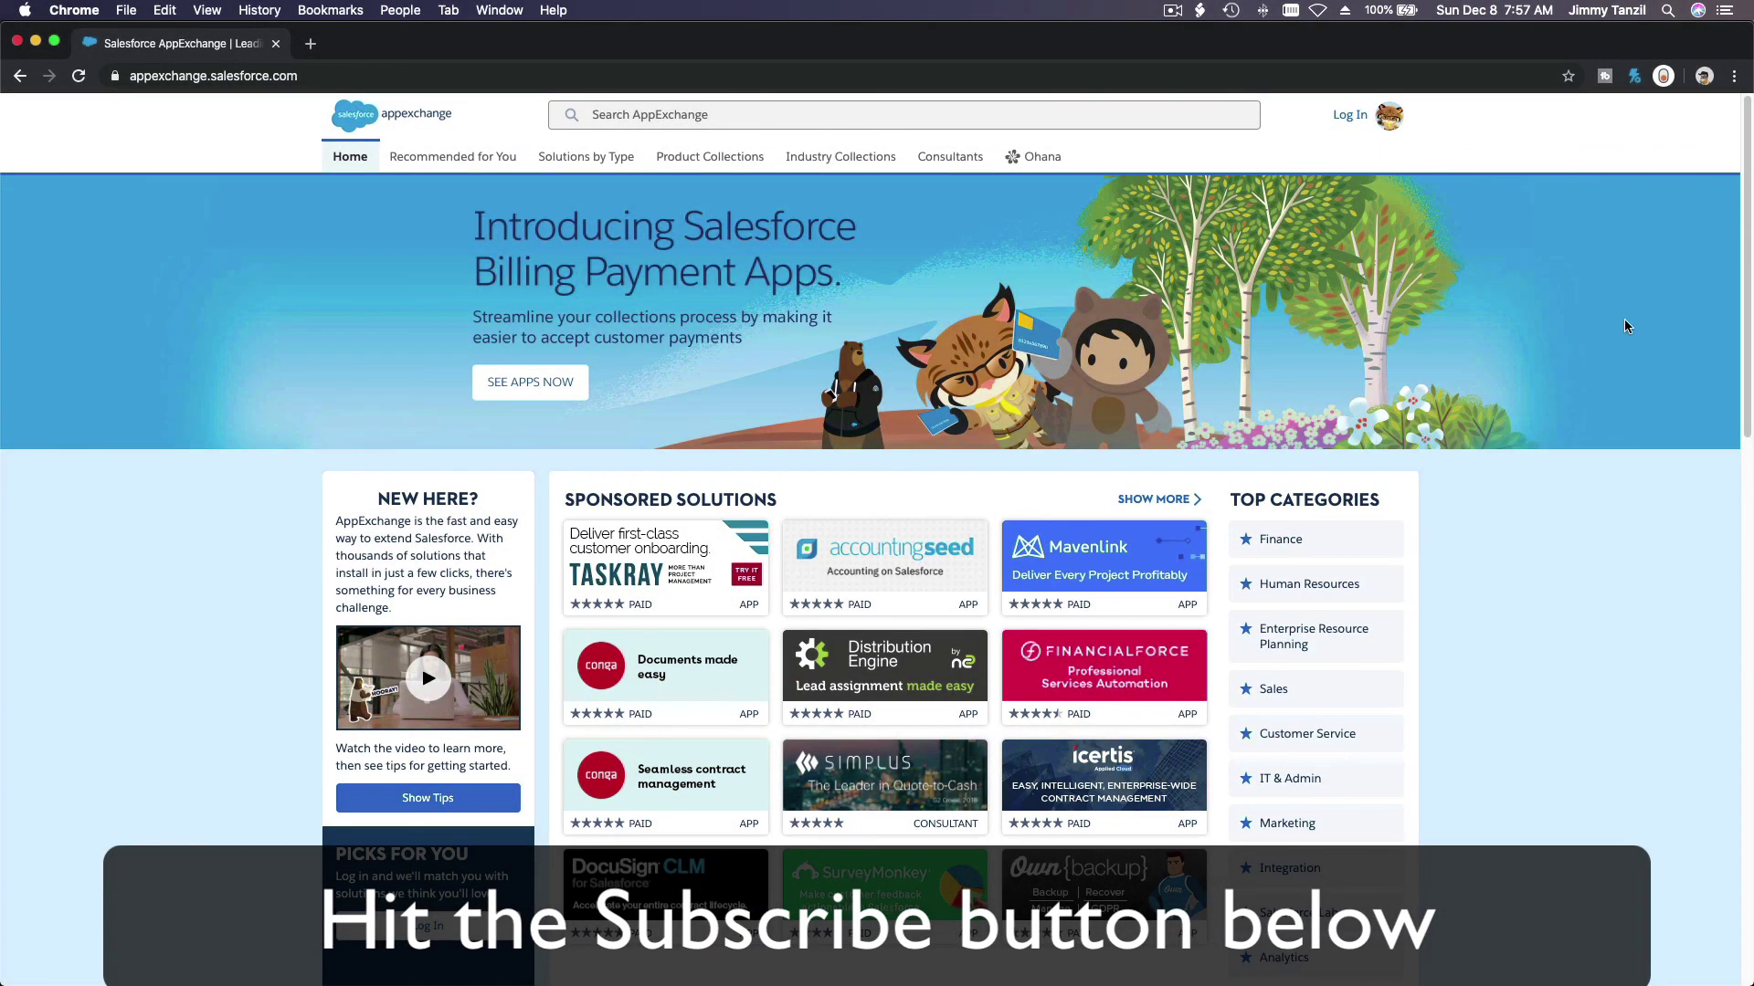
{"action": "scroll", "coordinate": [1625, 326], "scroll_direction": "down", "scroll_amount": 10}
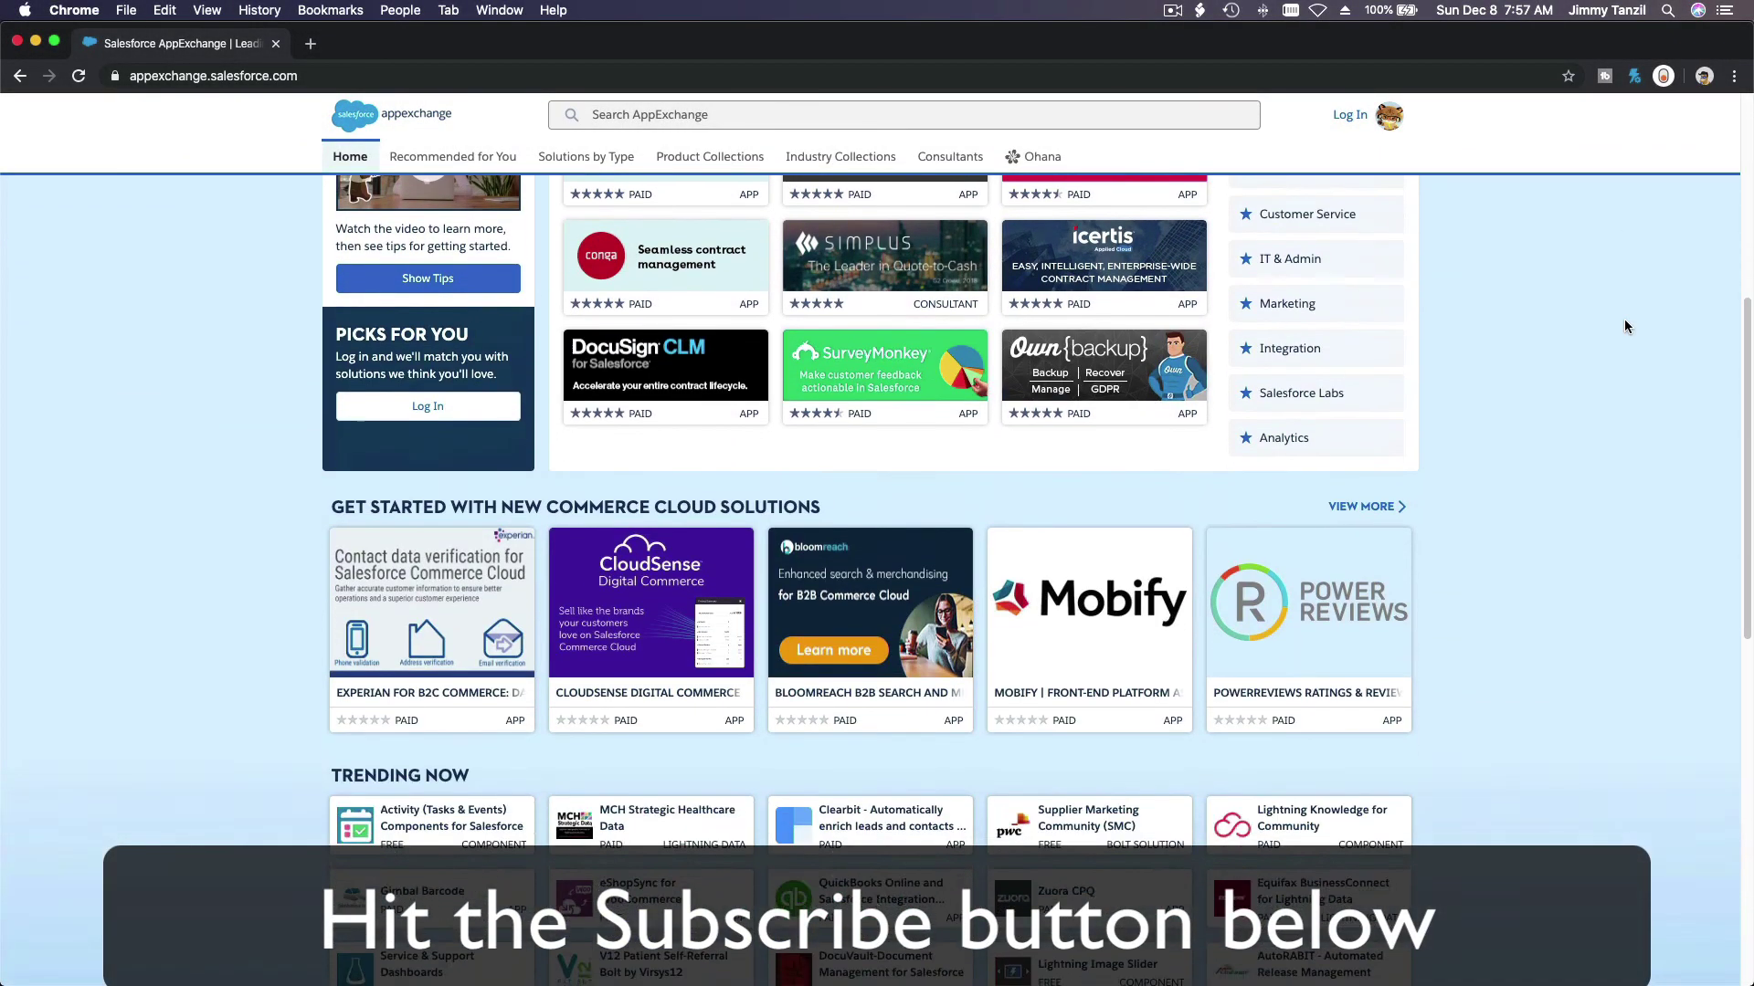
{"action": "scroll", "coordinate": [1624, 321], "scroll_direction": "down", "scroll_amount": 6}
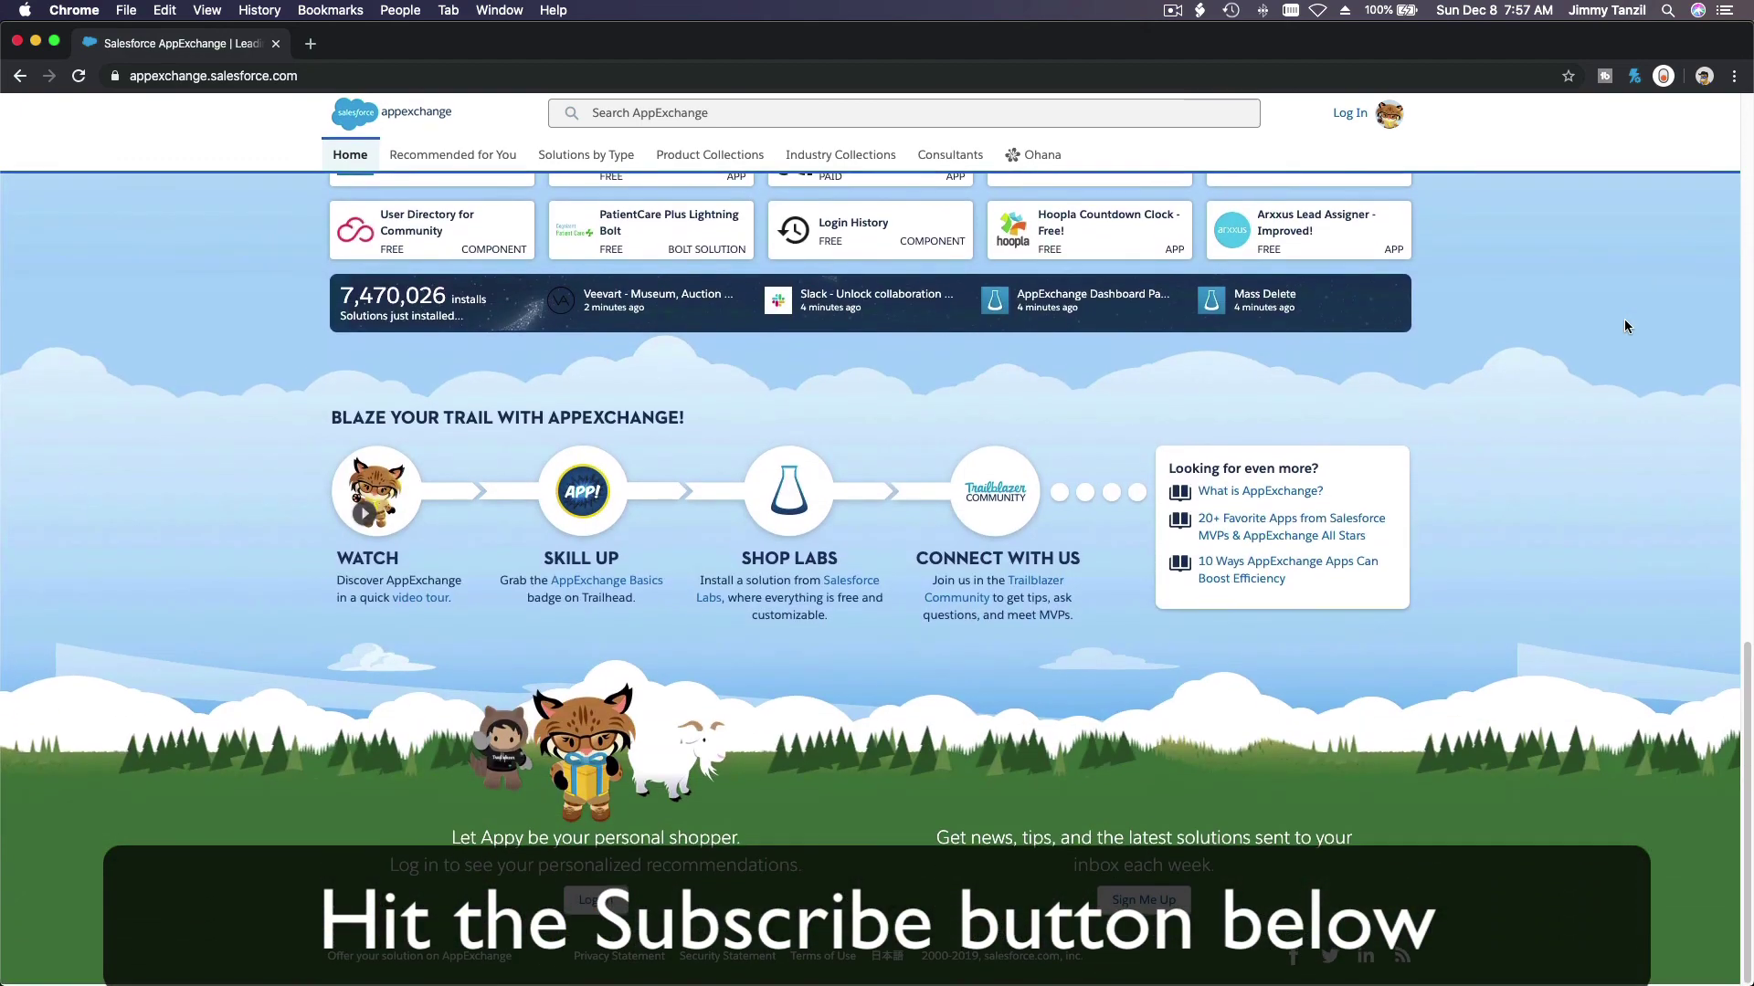